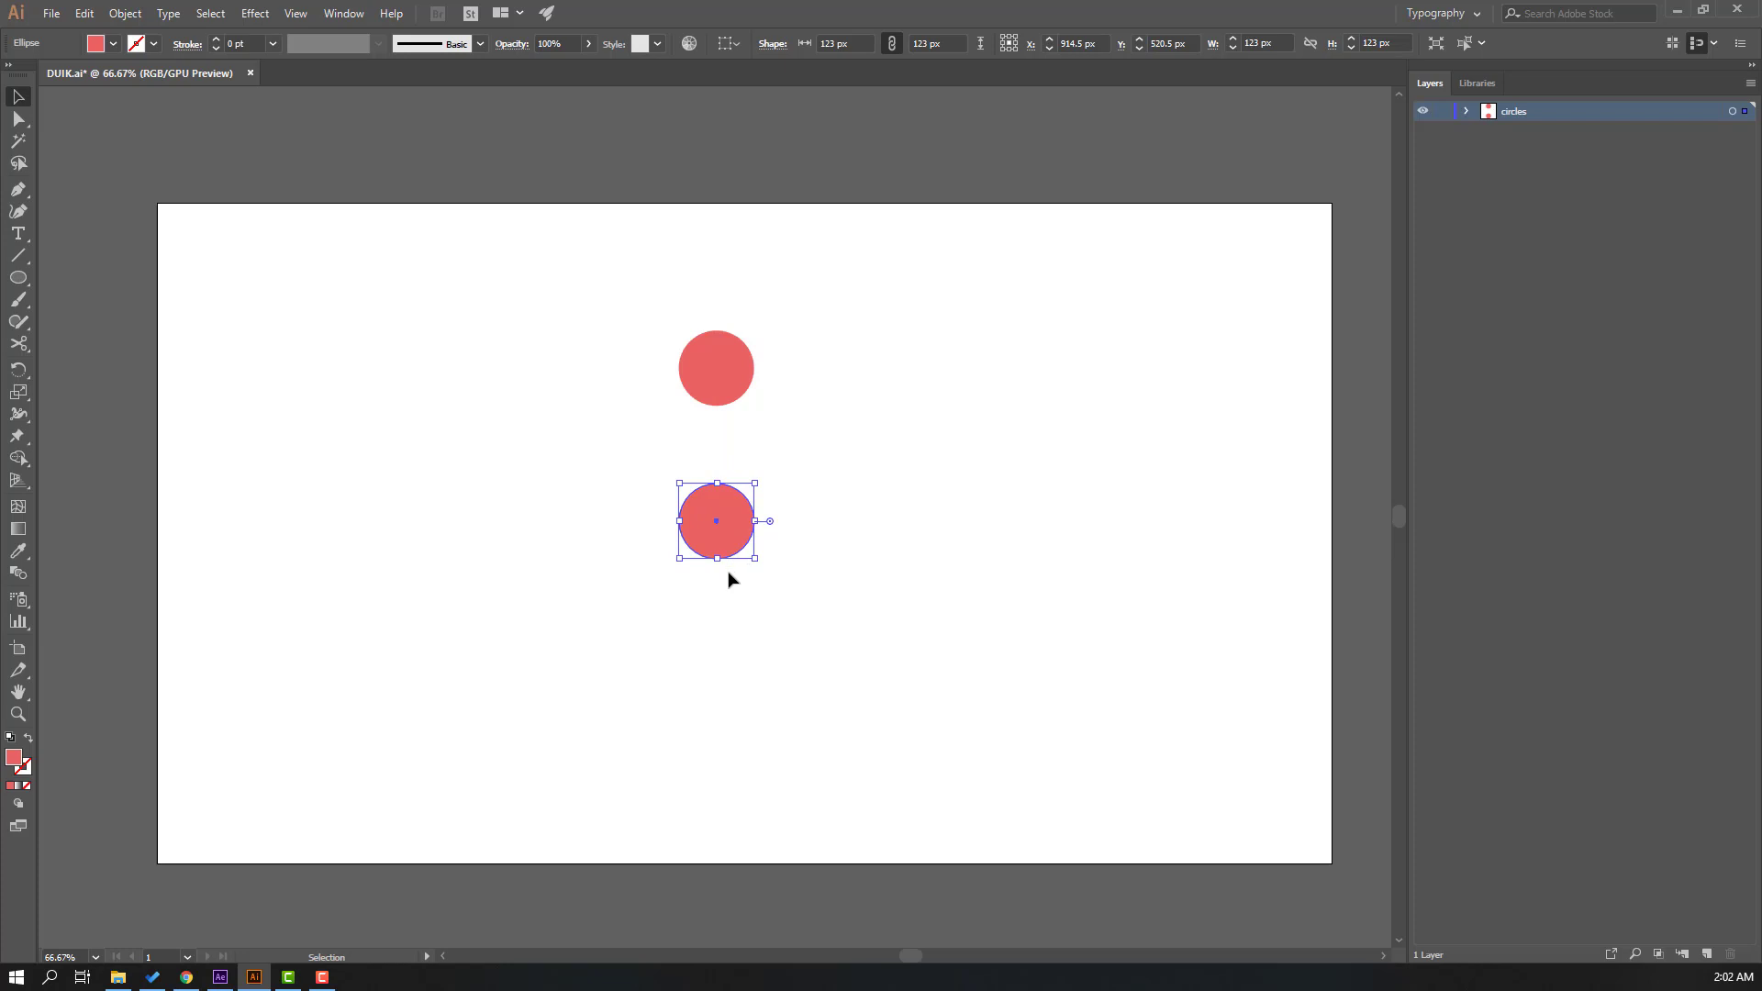
- Scale the lower circle down to about 106 px and place a smaller copy of it below
left_click_drag(679, 558, 689, 549)
left_click(761, 574)
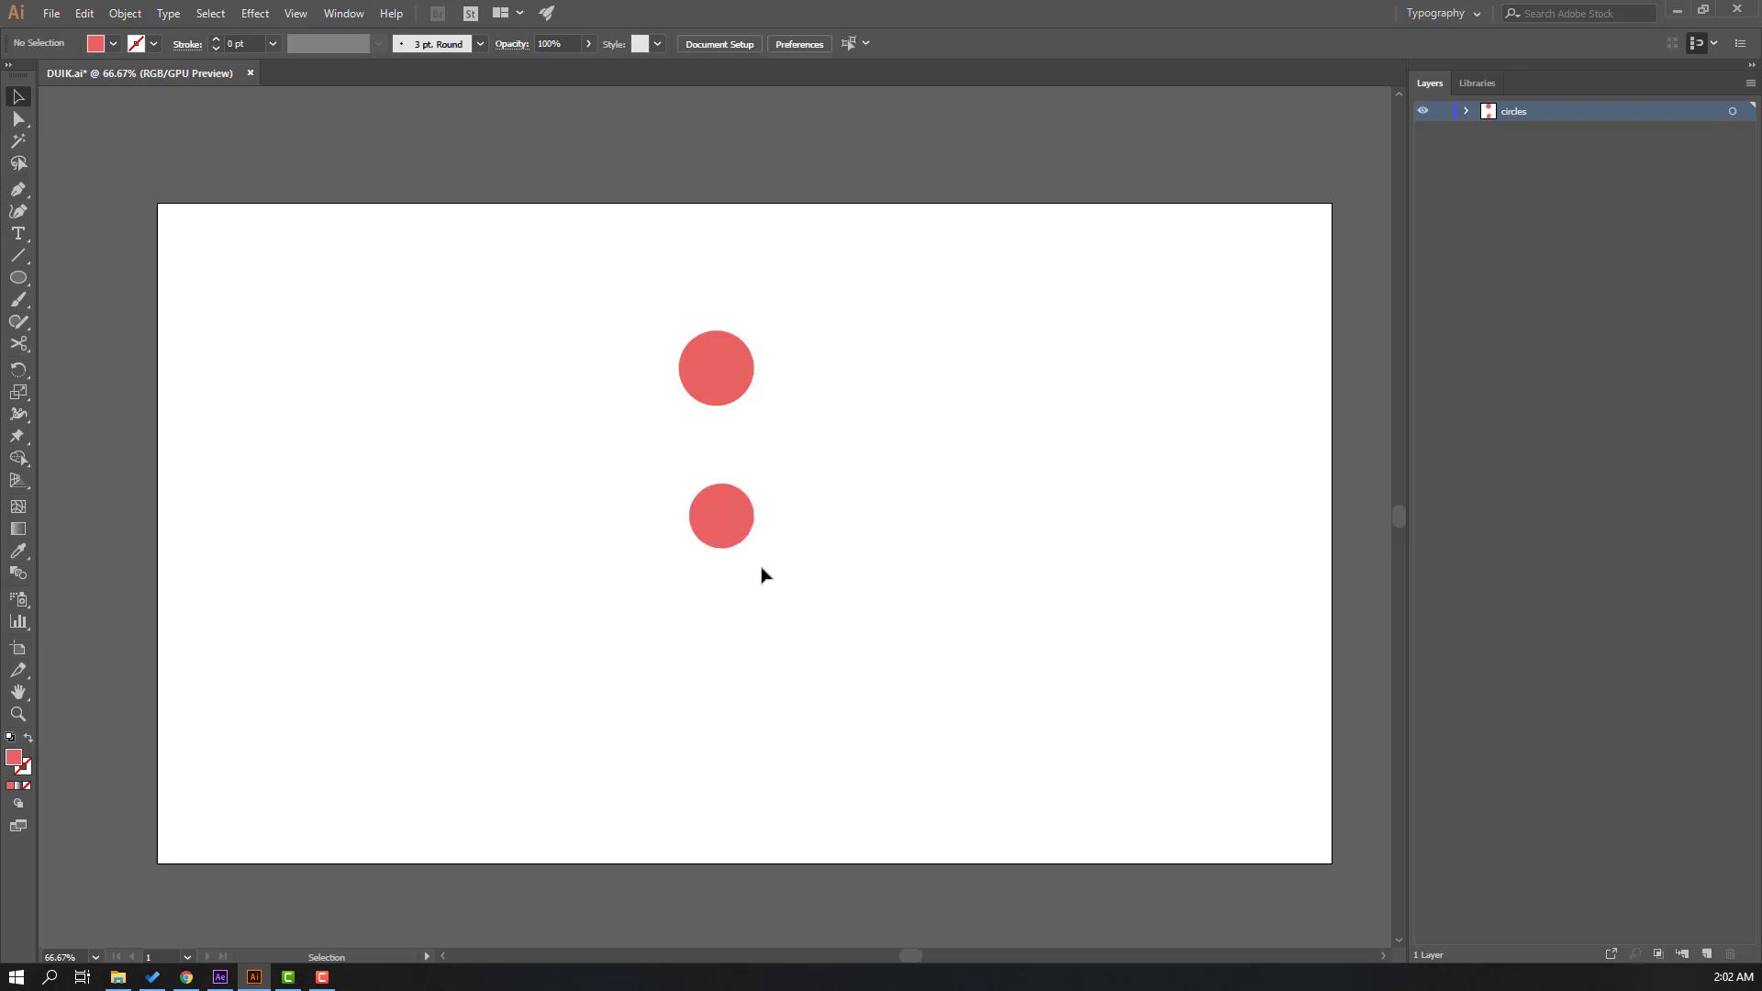
left_click(738, 528)
left_click_drag(725, 526, 708, 679)
left_click(814, 673)
- Move the middle and bottom circles horizontally so both are centred under the top circle
left_click(725, 510)
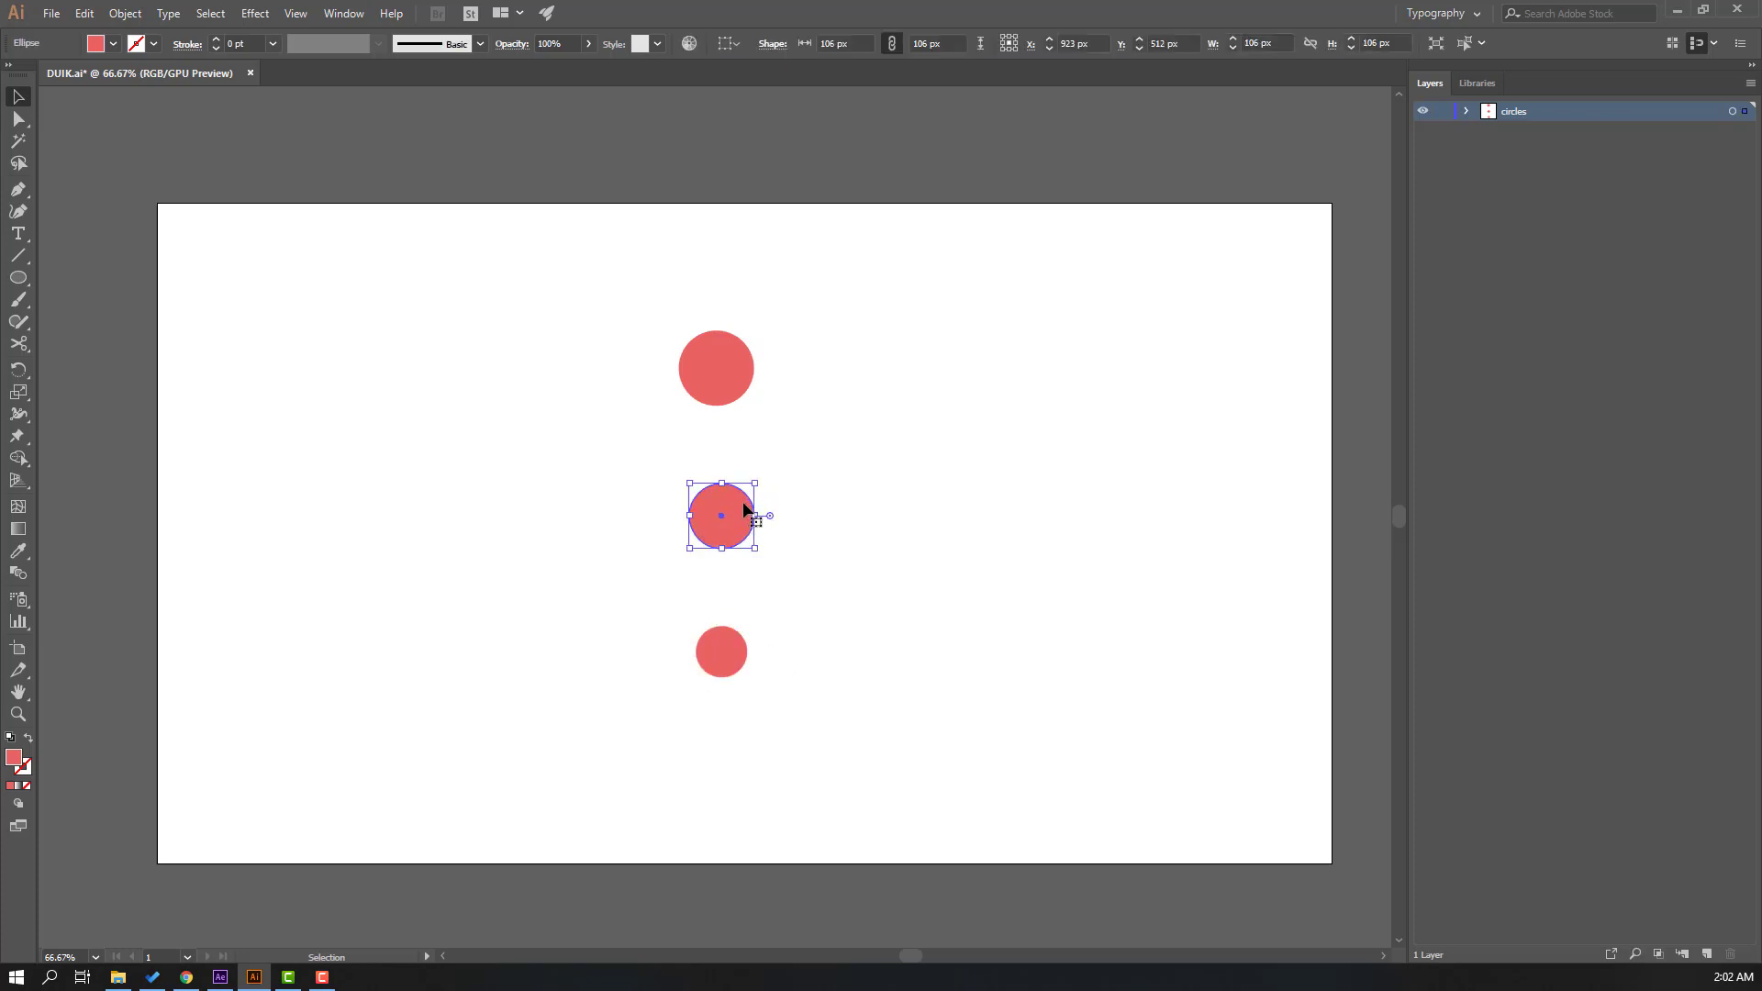
left_click_drag(745, 510, 740, 511)
left_click(860, 466)
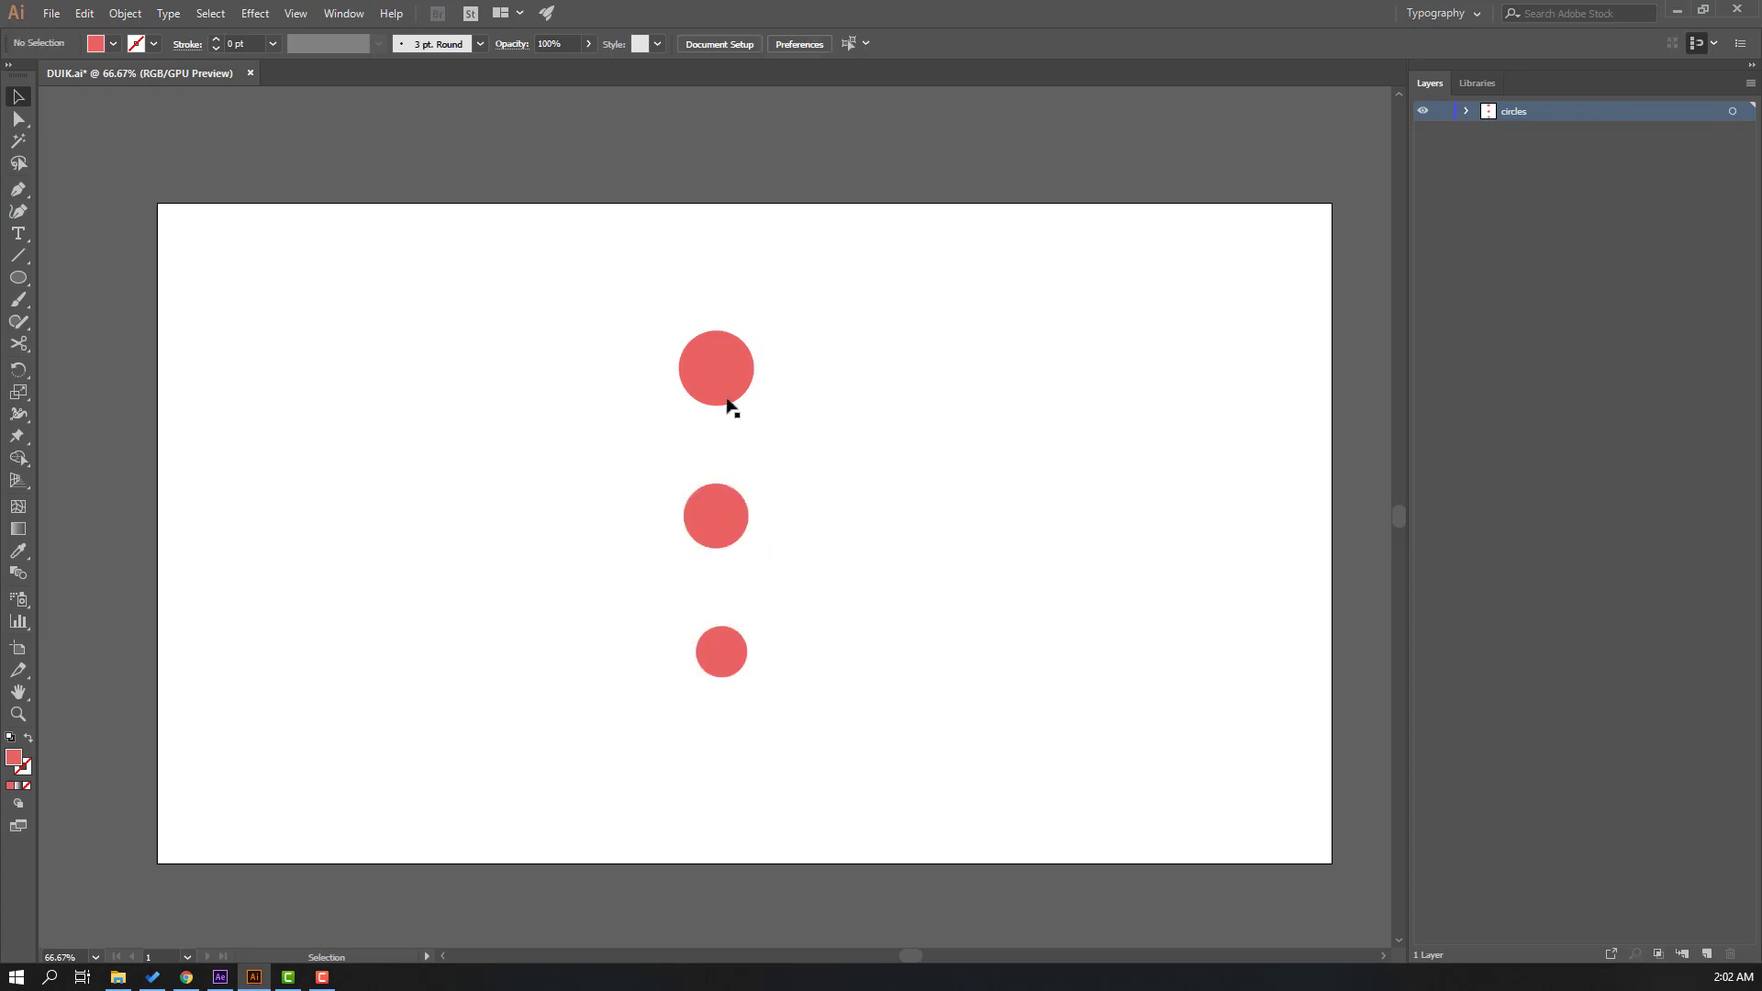
left_click(725, 673)
left_click_drag(736, 661, 729, 661)
left_click(881, 586)
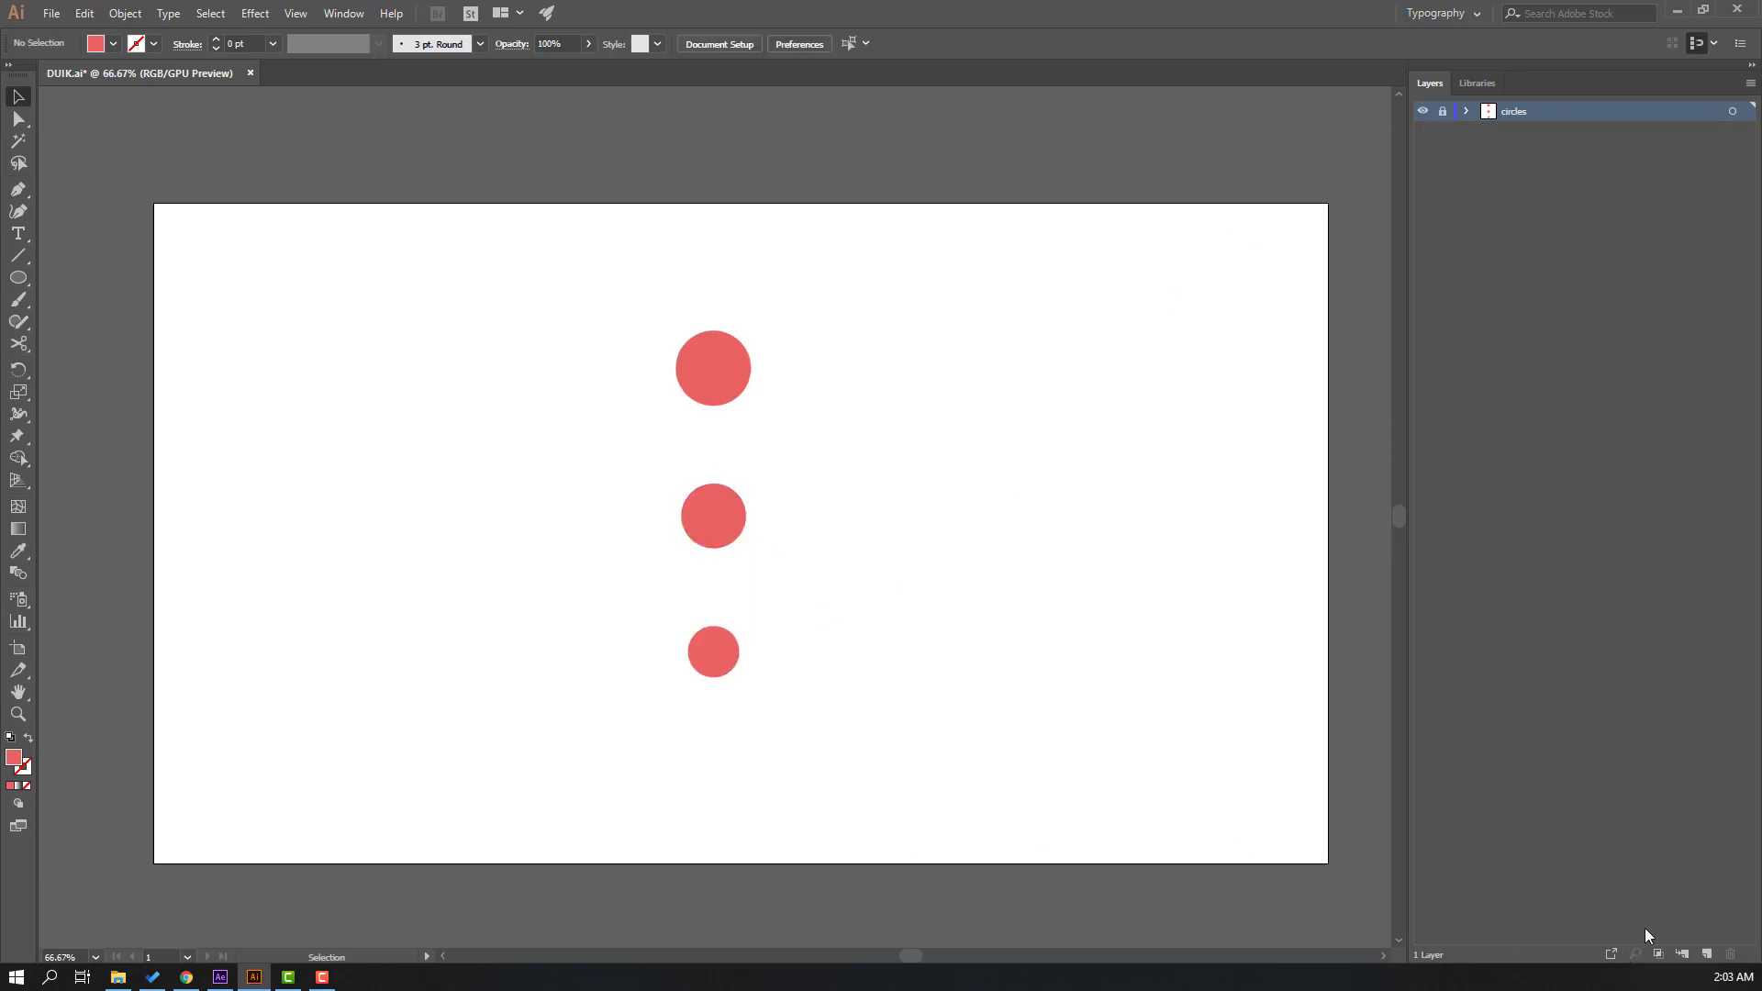
- Create a new layer named 1 above the circles layer
left_click(1708, 956)
double_click(1519, 111)
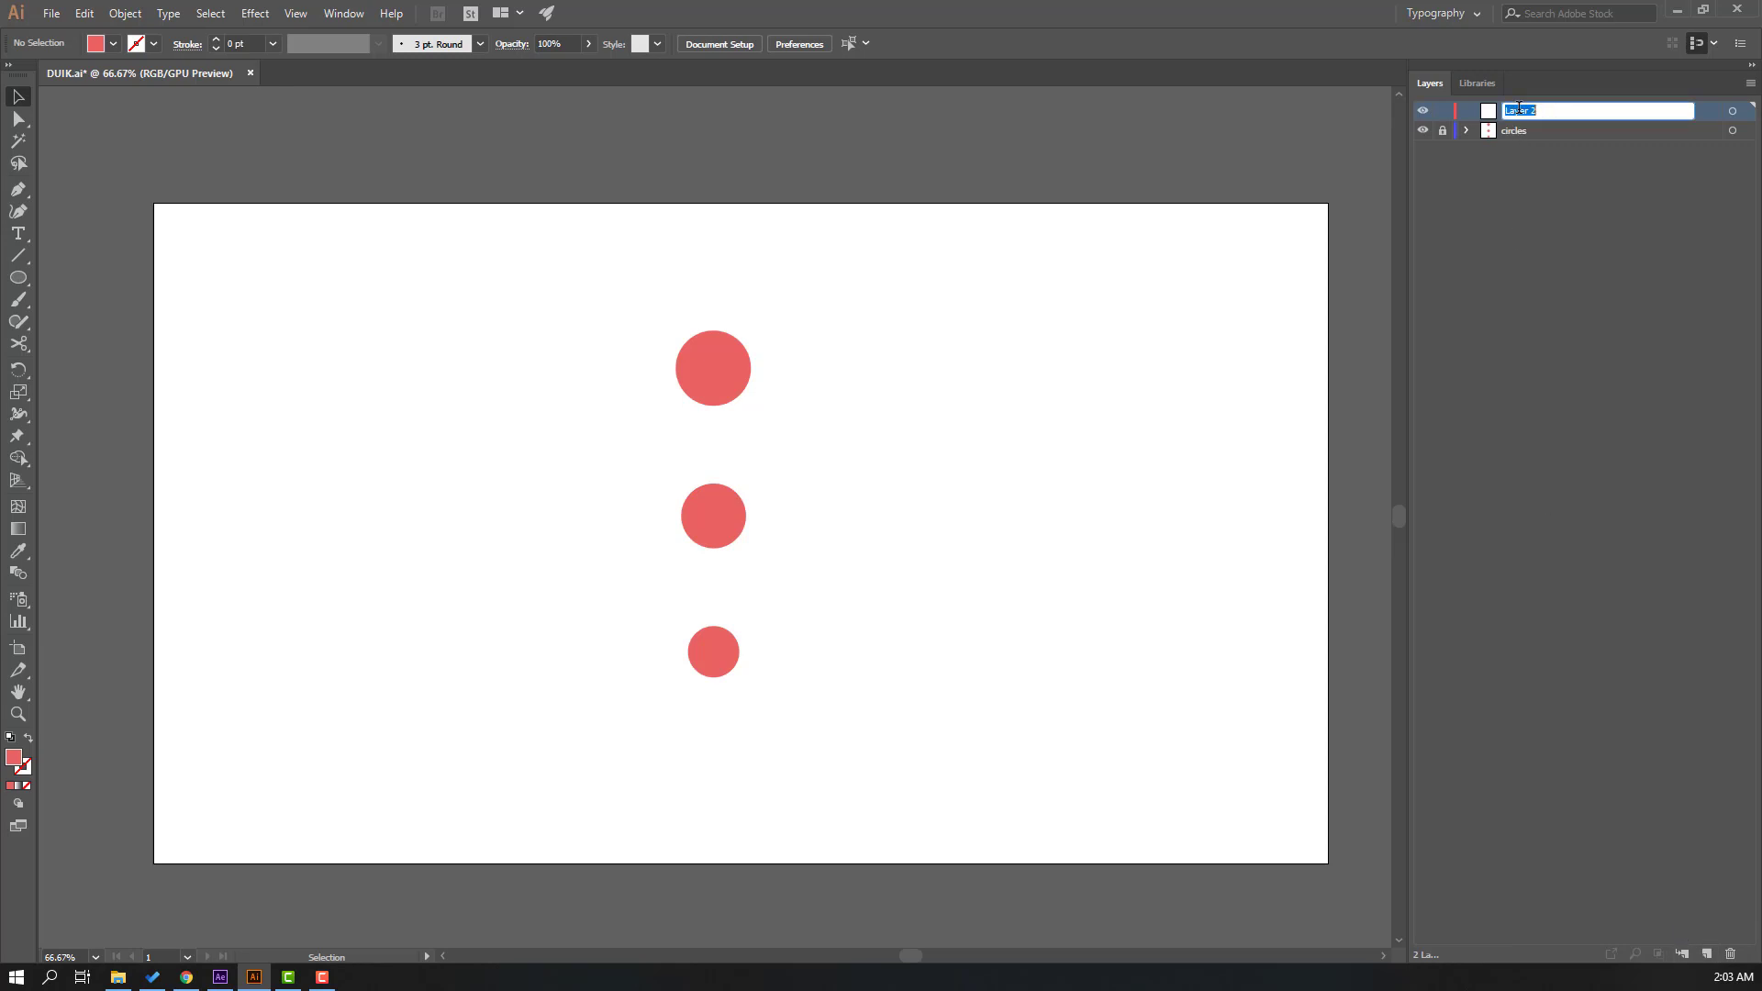
type("1")
key("Return")
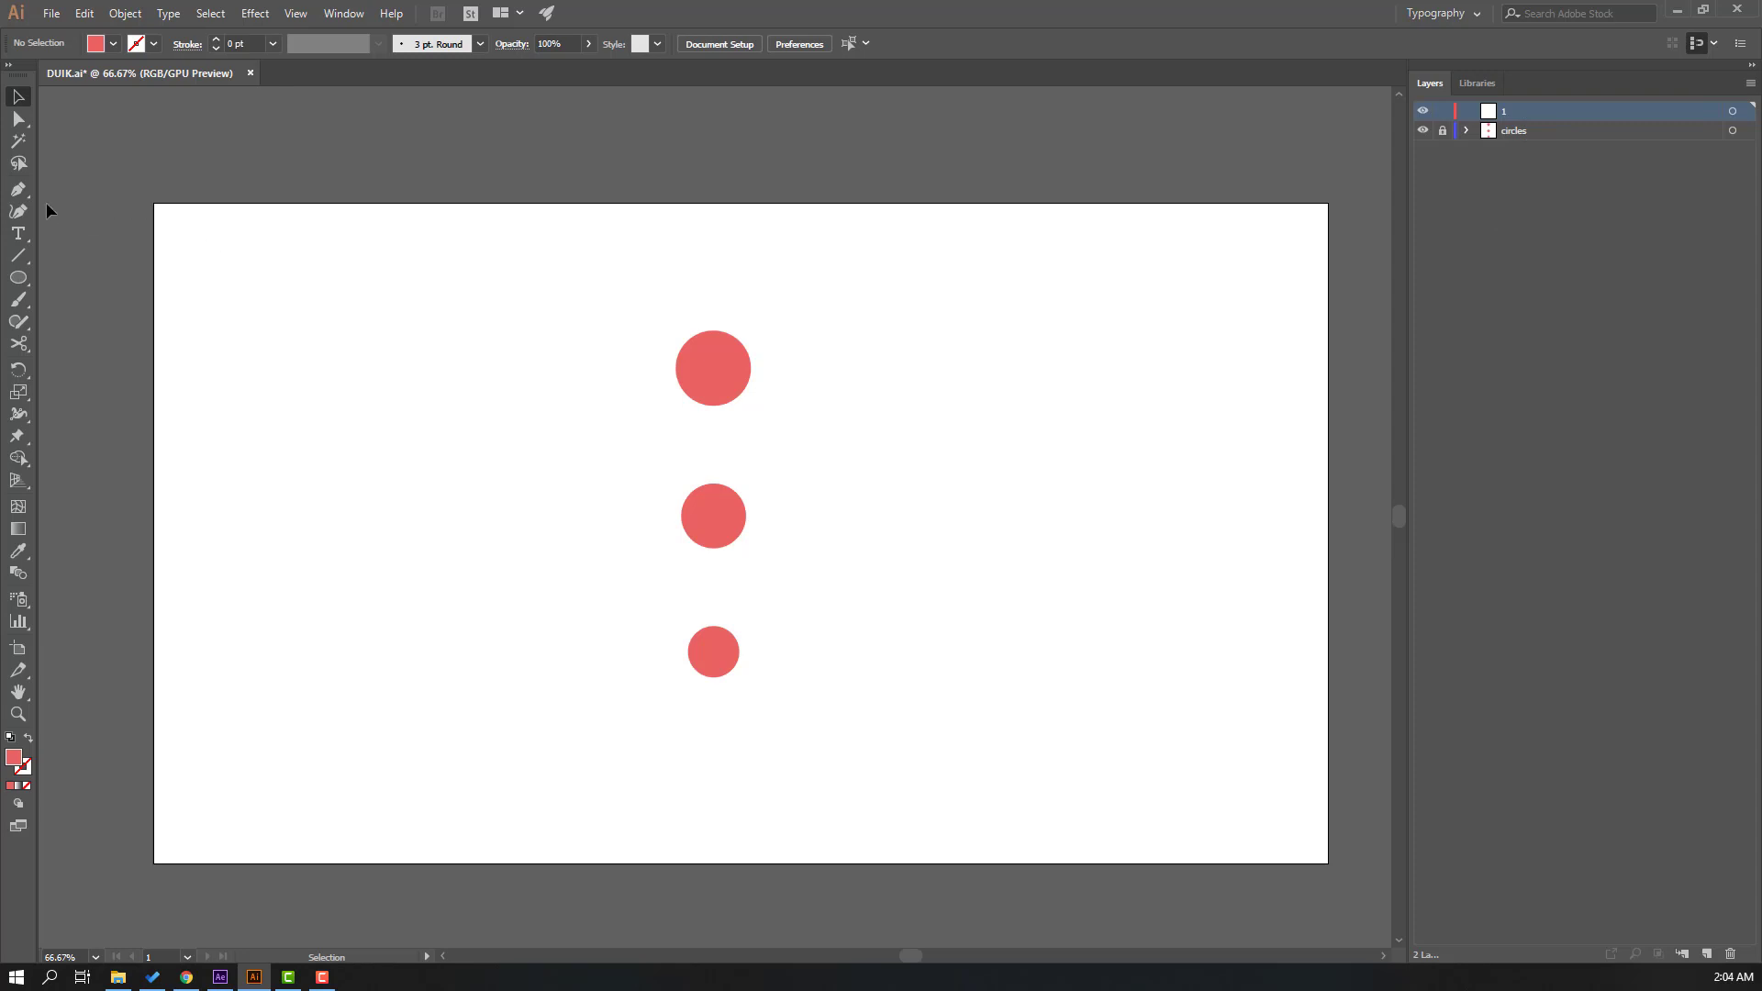
- Draw a closed tapered Pen shape, about 106 px wide and 222 px high, joining the side anchors of the middle and bottom circles
left_click(17, 189)
key("ctrl+equal")
key("ctrl+equal")
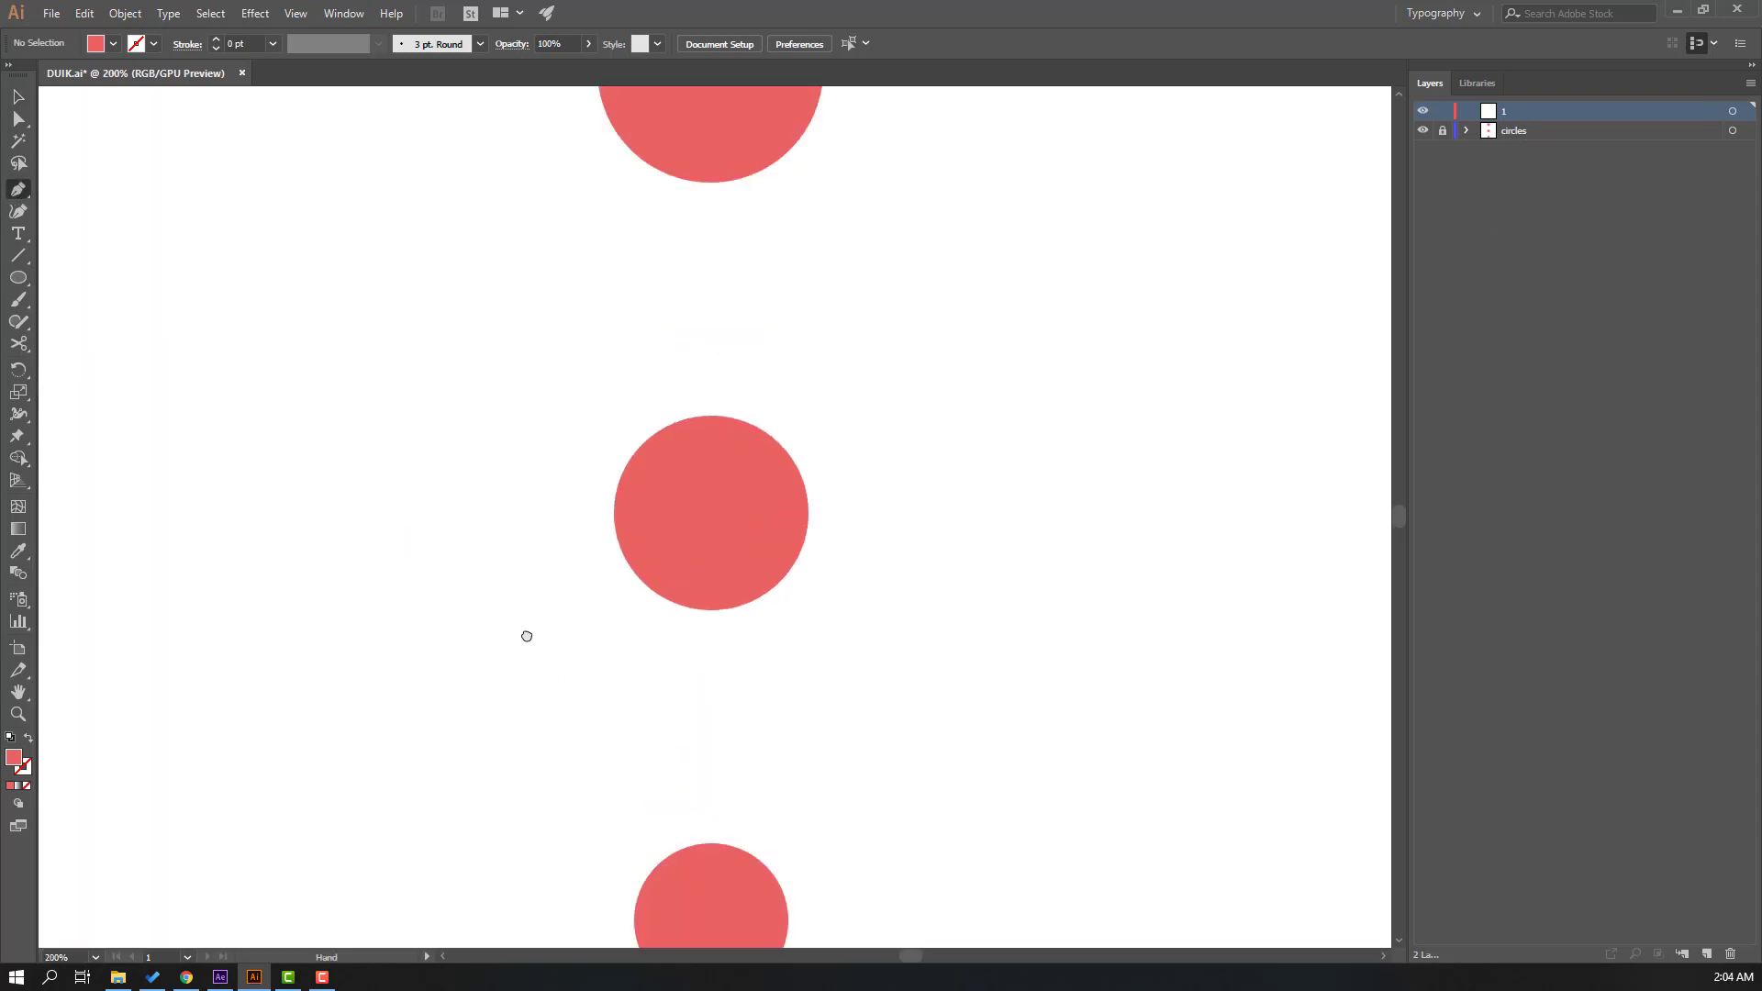
key("ctrl+equal")
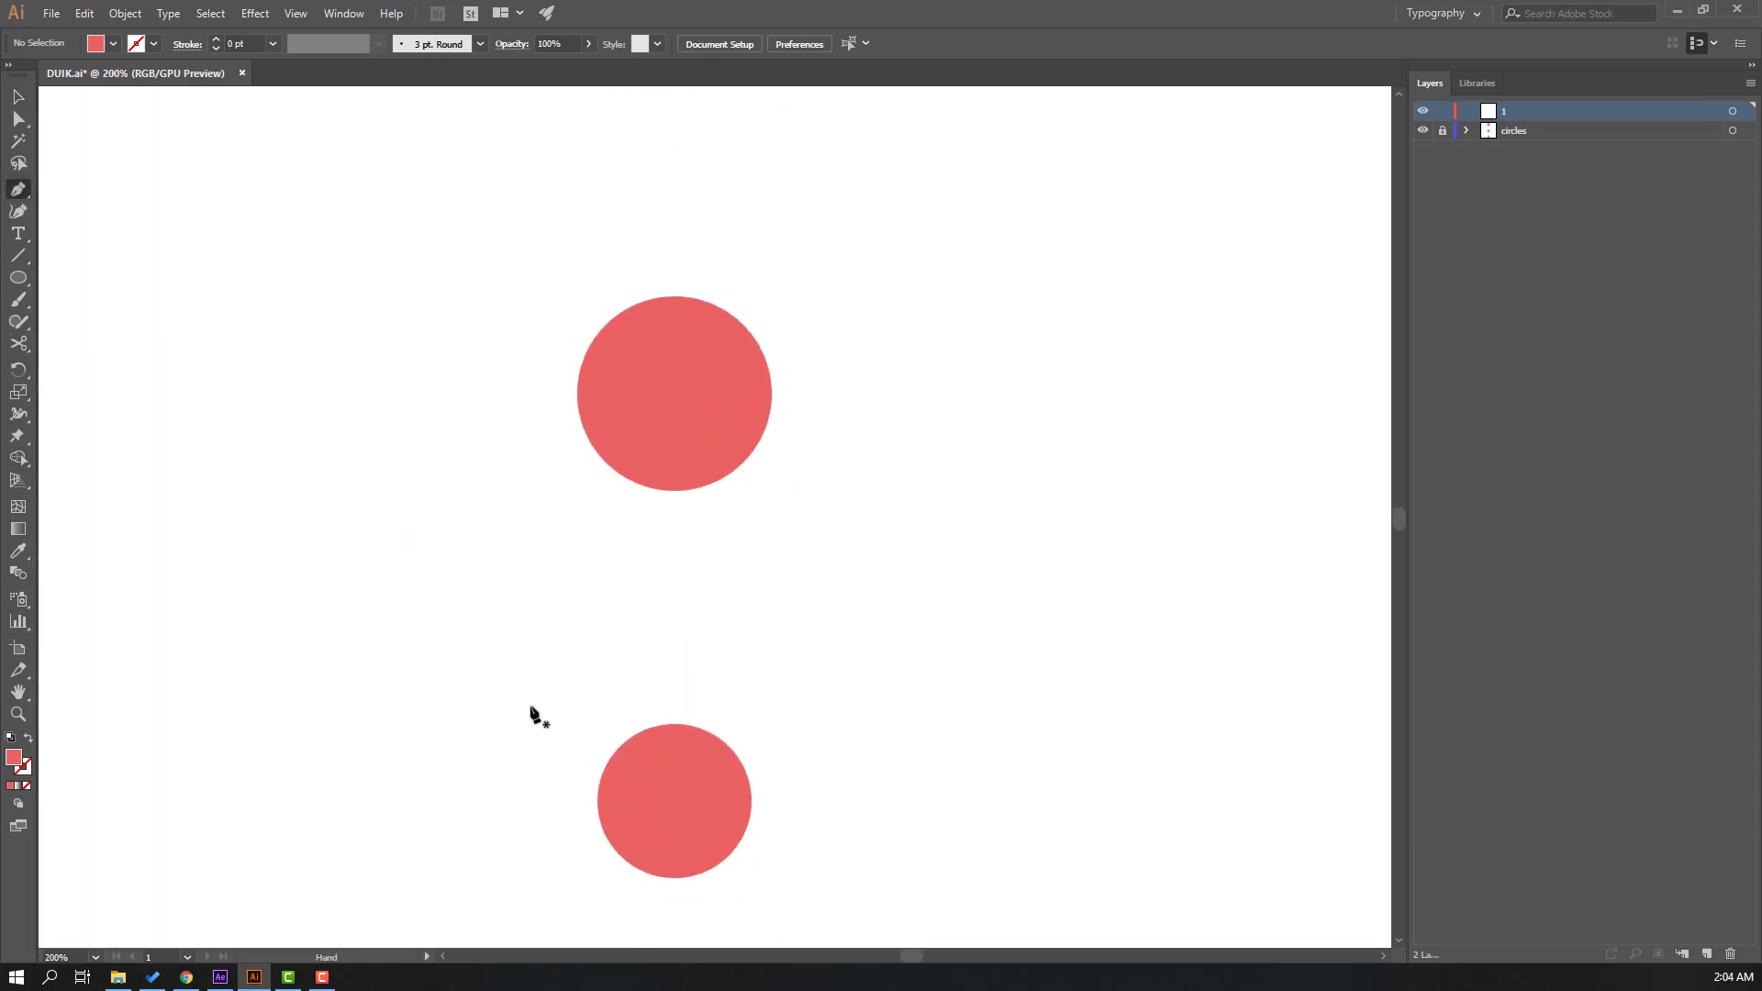
left_click(598, 801)
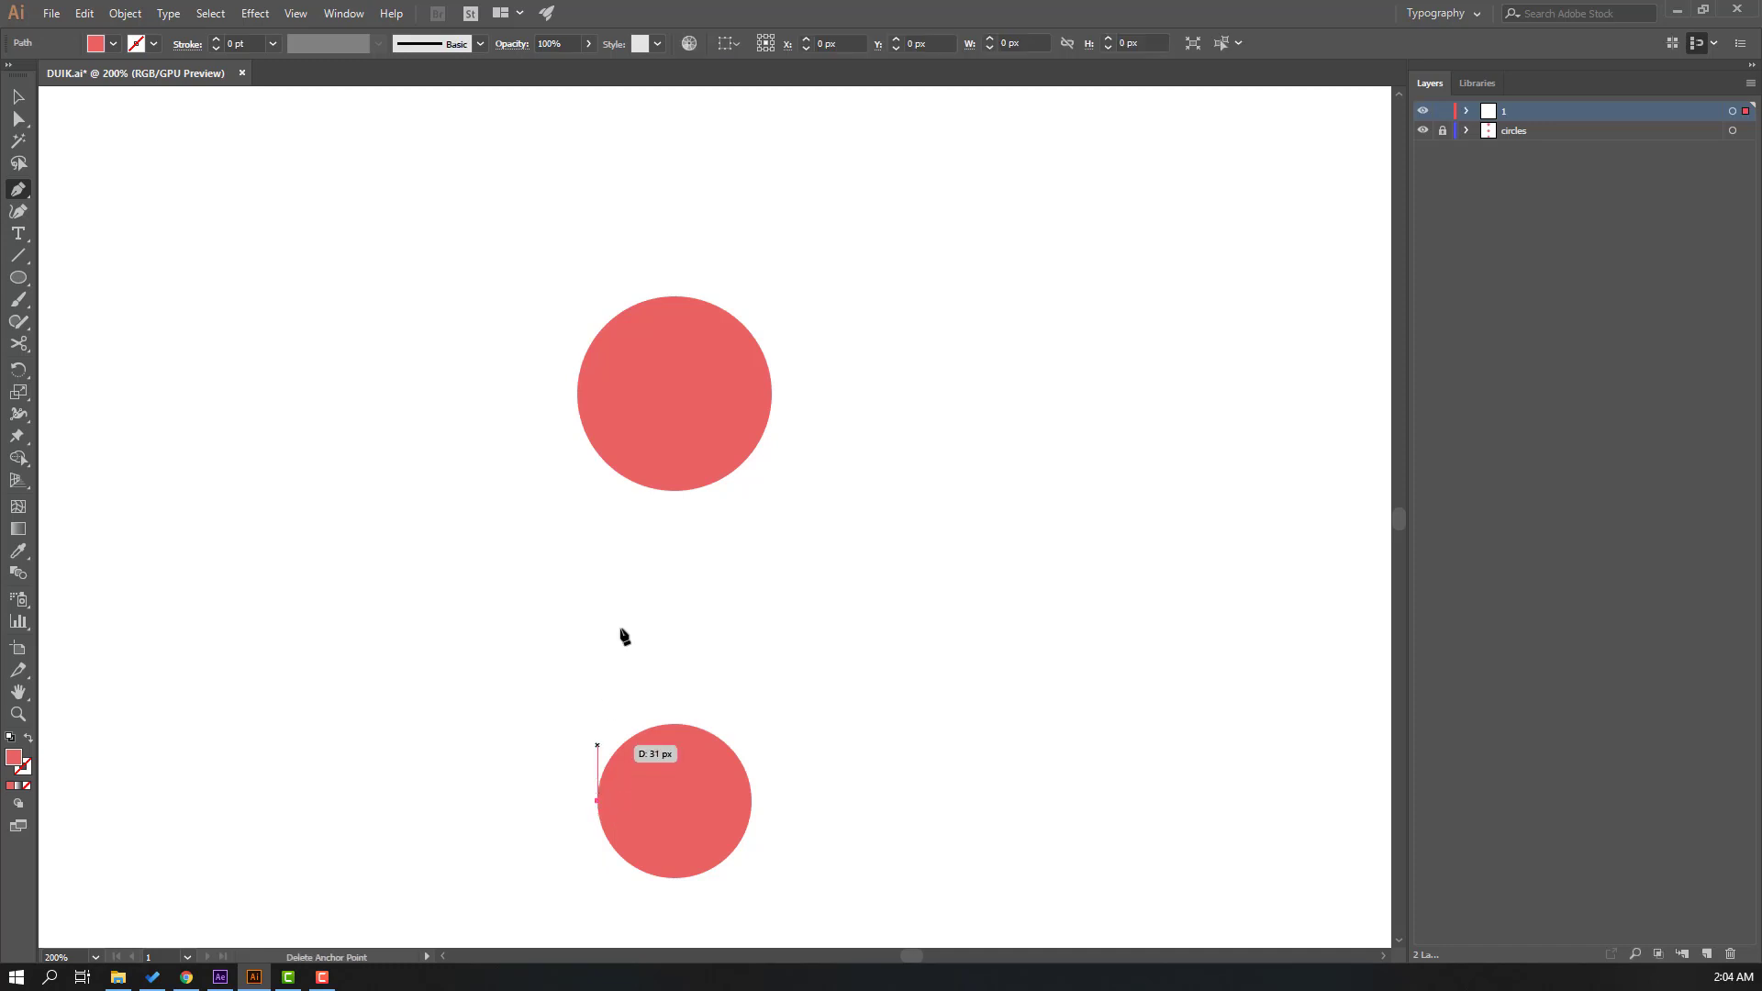
left_click(578, 394)
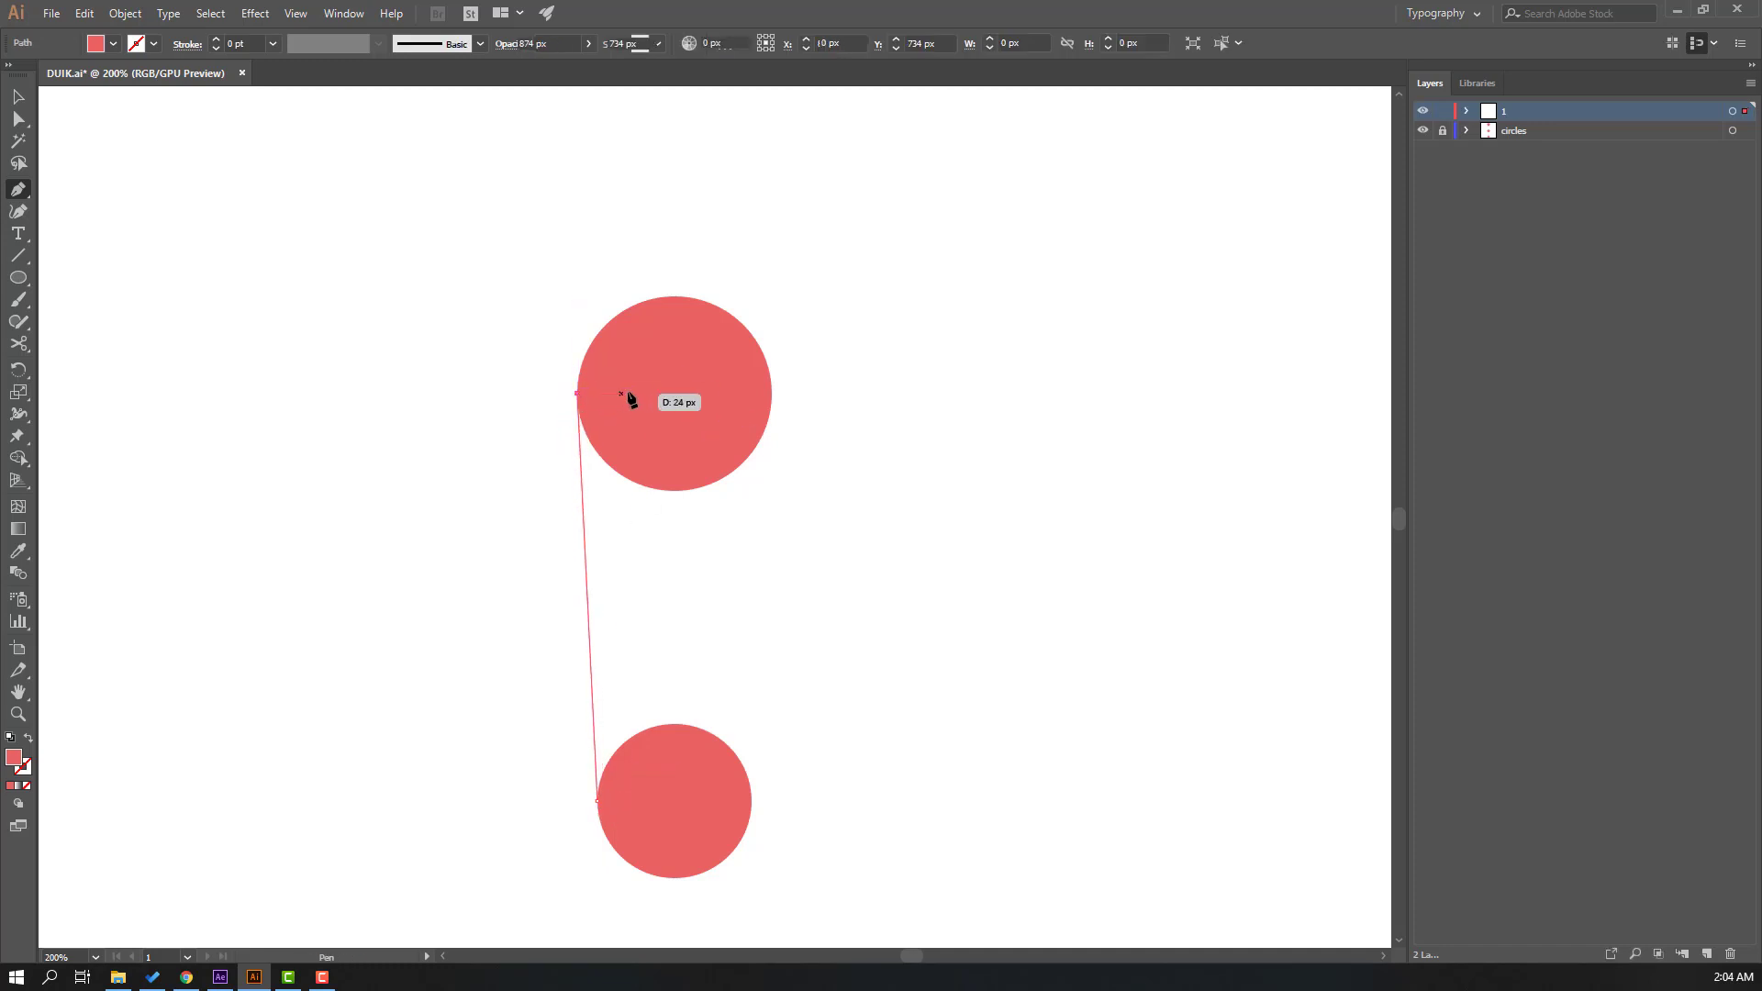
left_click(771, 394)
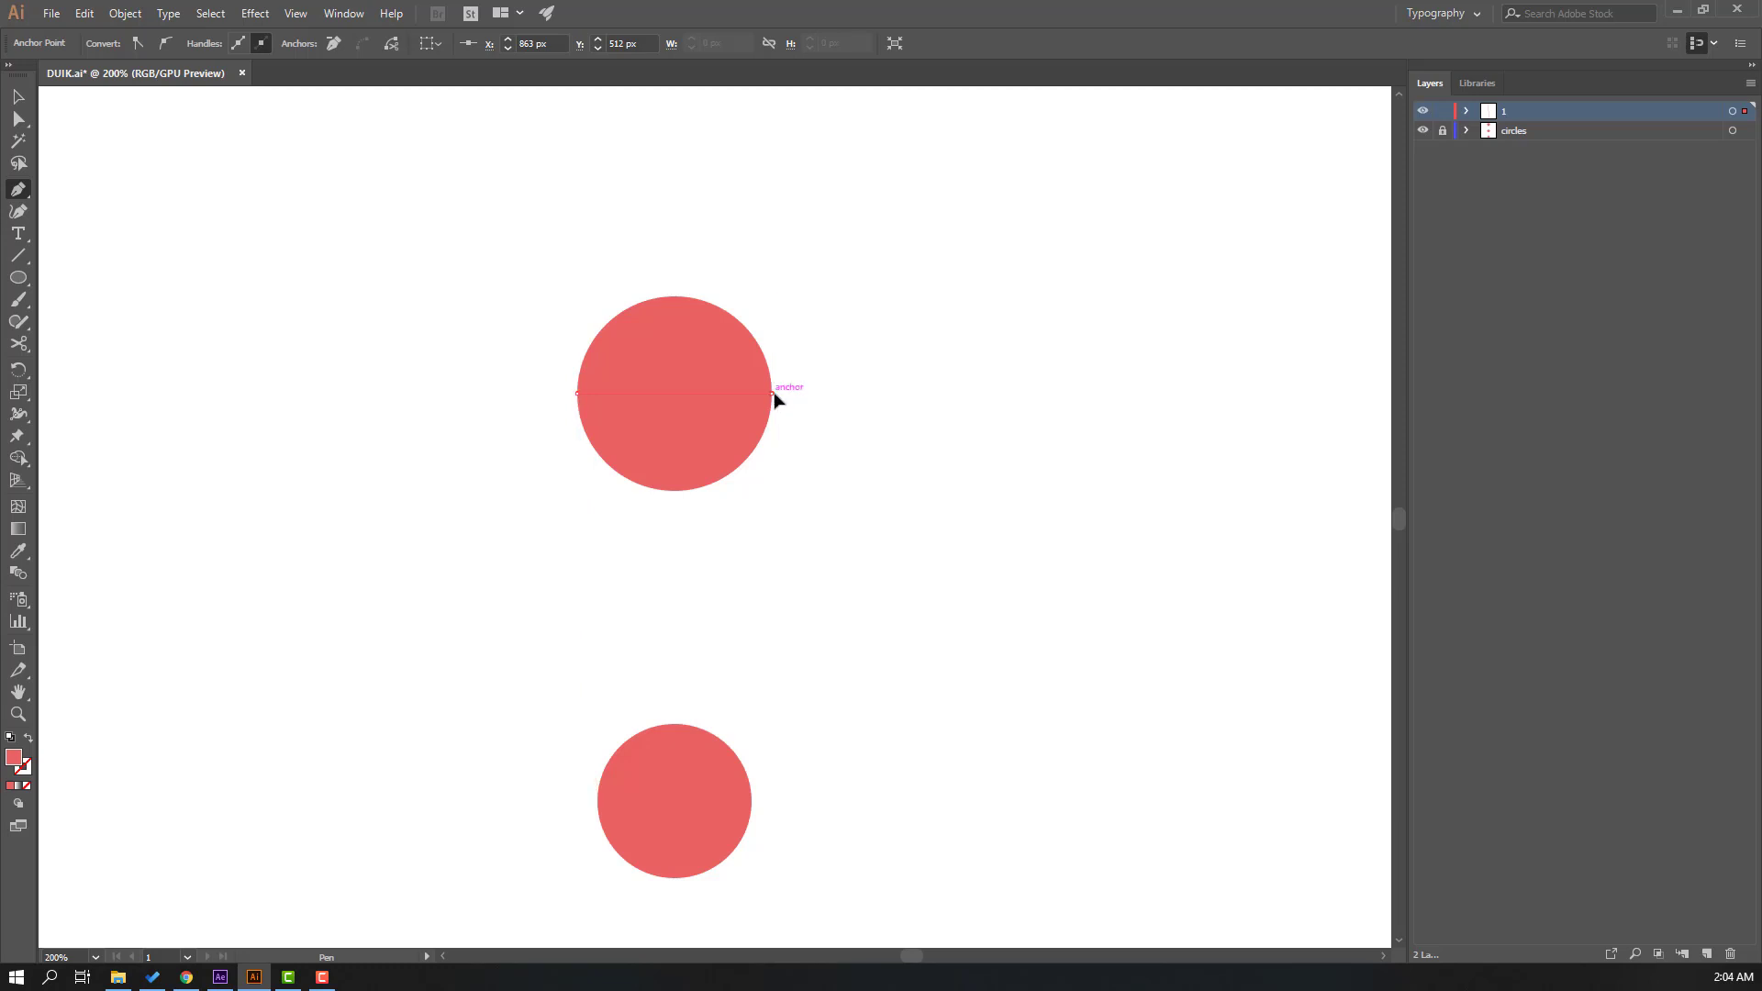
left_click(752, 801)
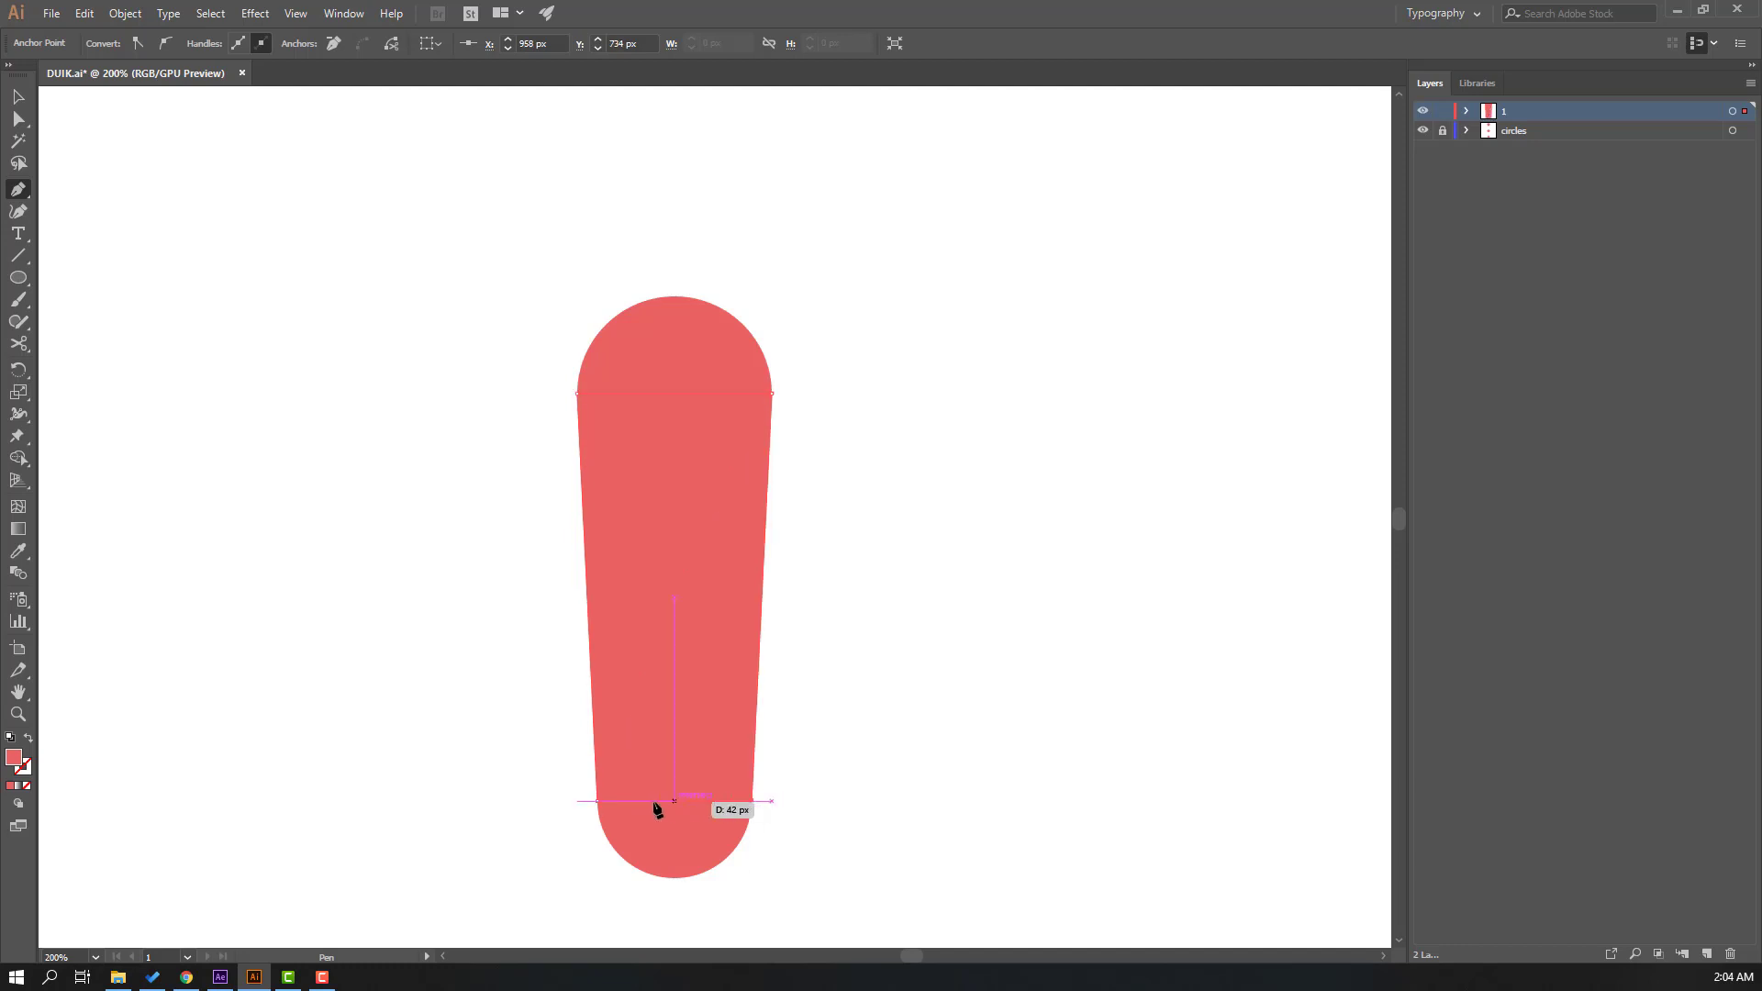
left_click(596, 801)
left_click(20, 98)
left_click(236, 485)
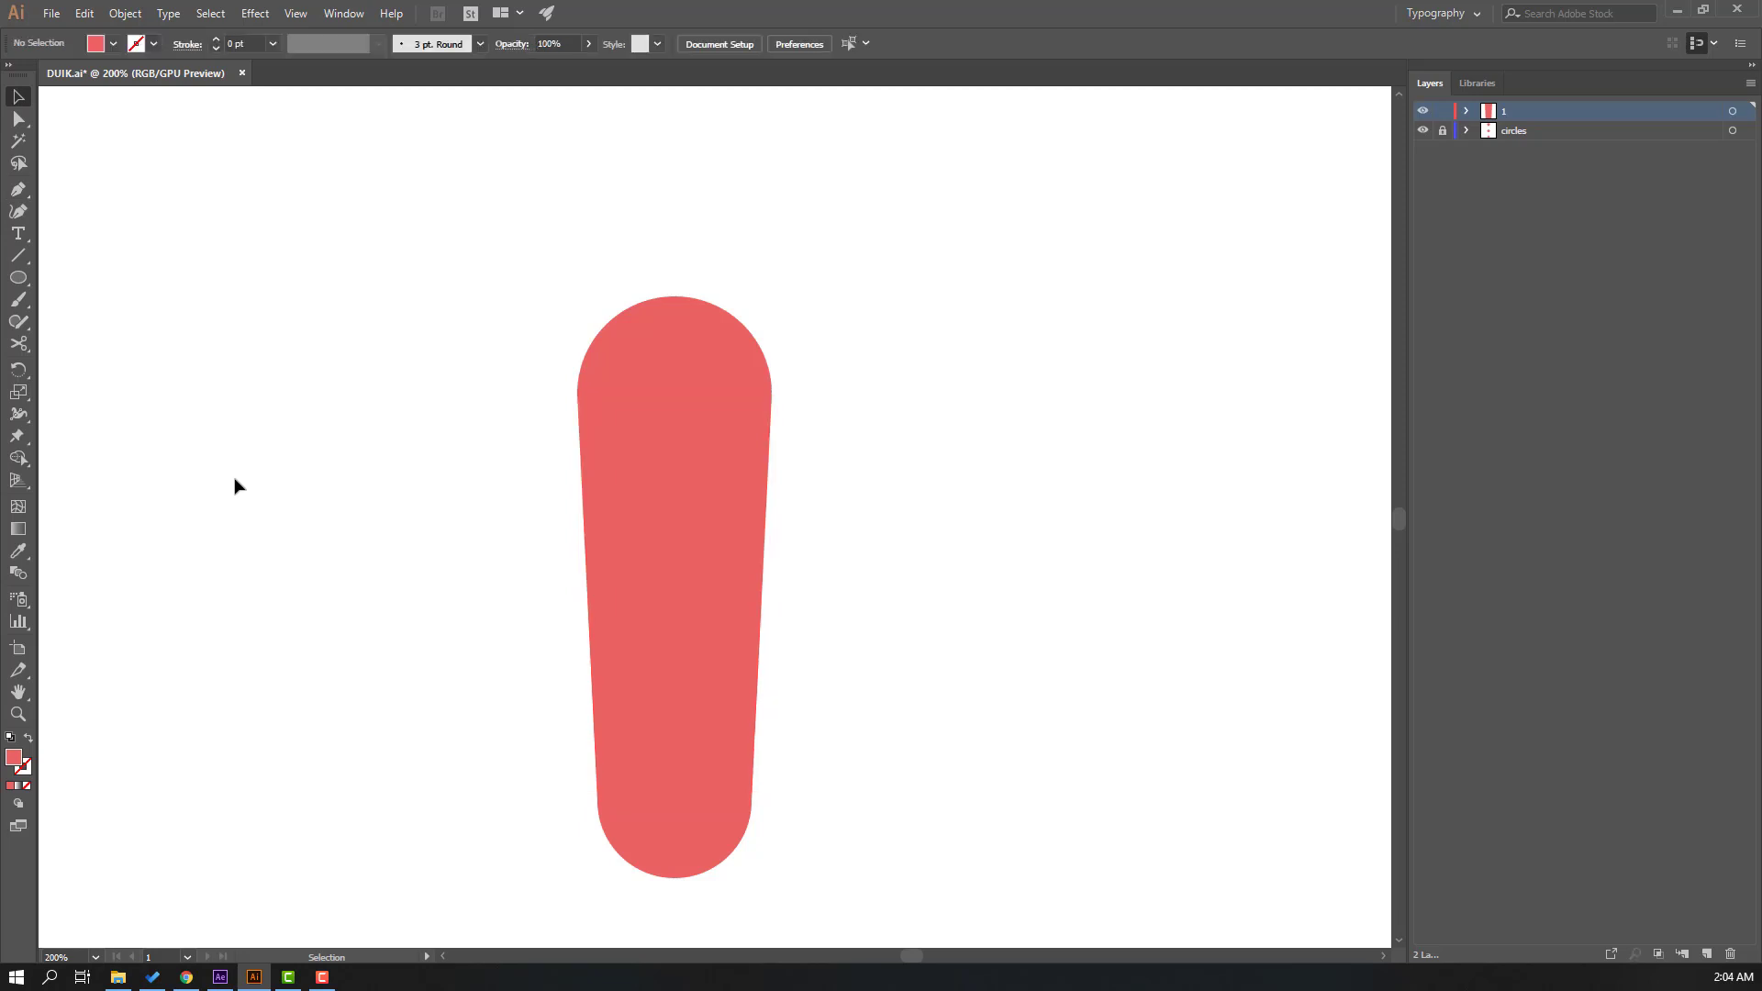
- Change the fill of the tapered shape on layer 1 to light blue
scroll(240, 486, "up", 2)
scroll(385, 491, "up", 2)
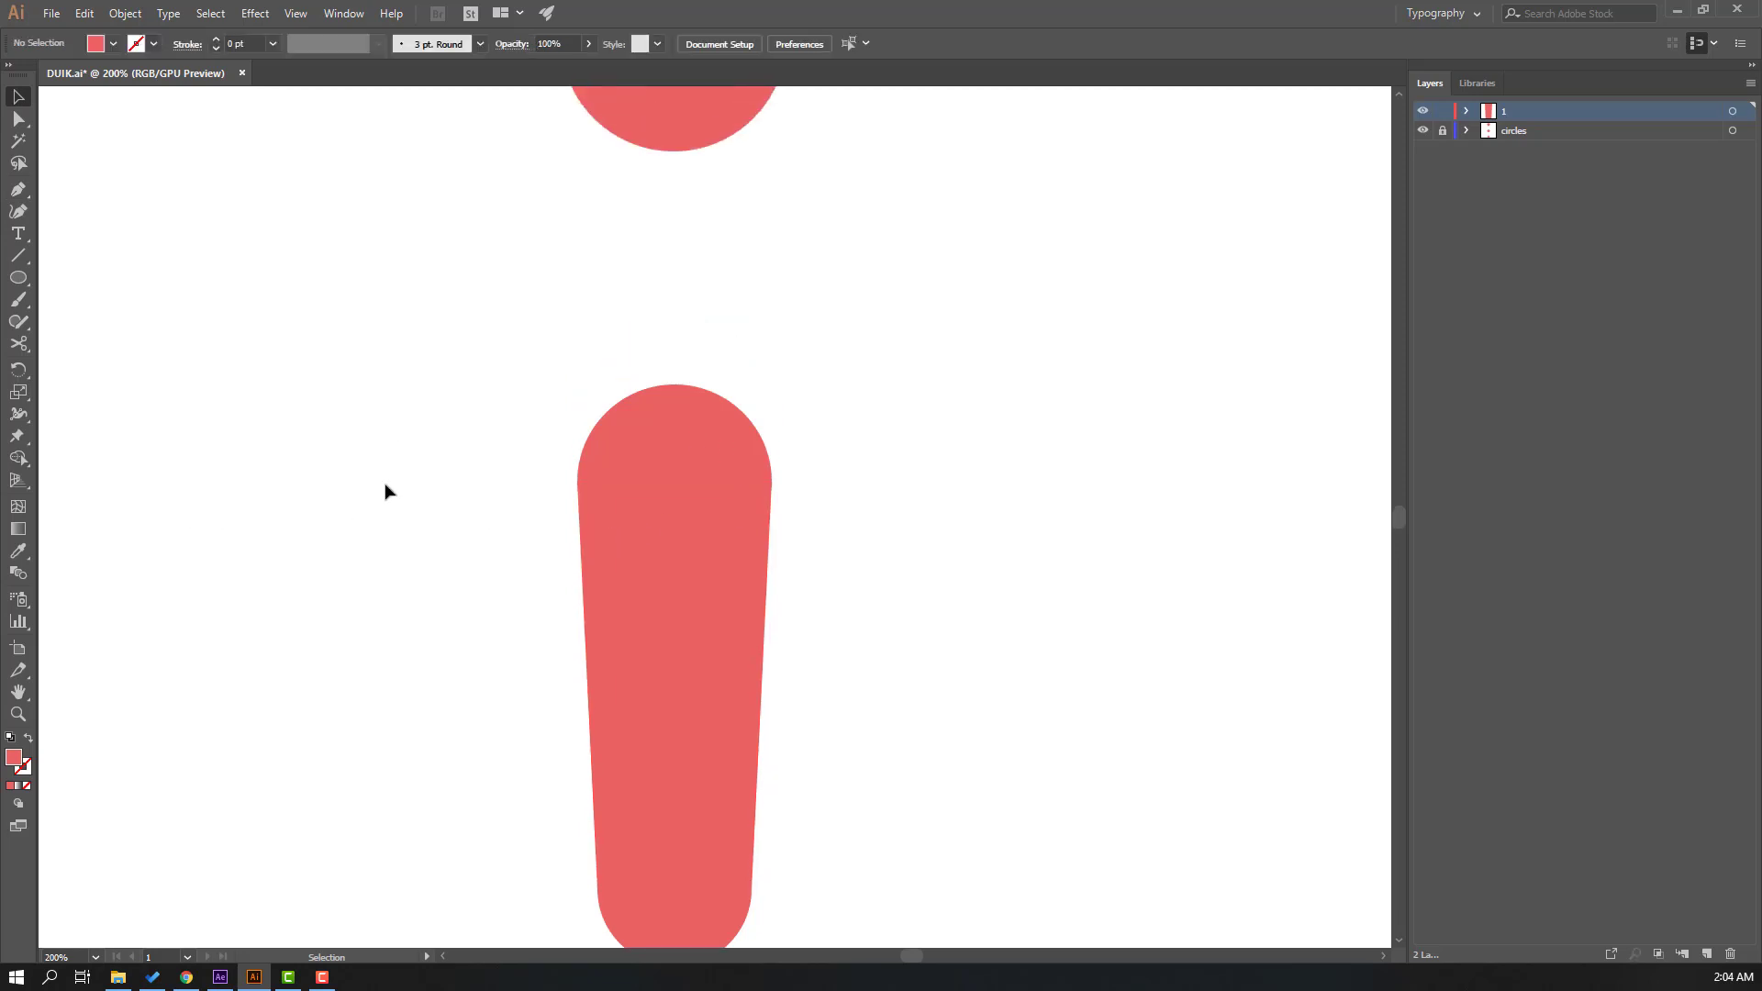
scroll(386, 492, "up", 3)
scroll(386, 492, "down", 3)
left_click(1732, 111)
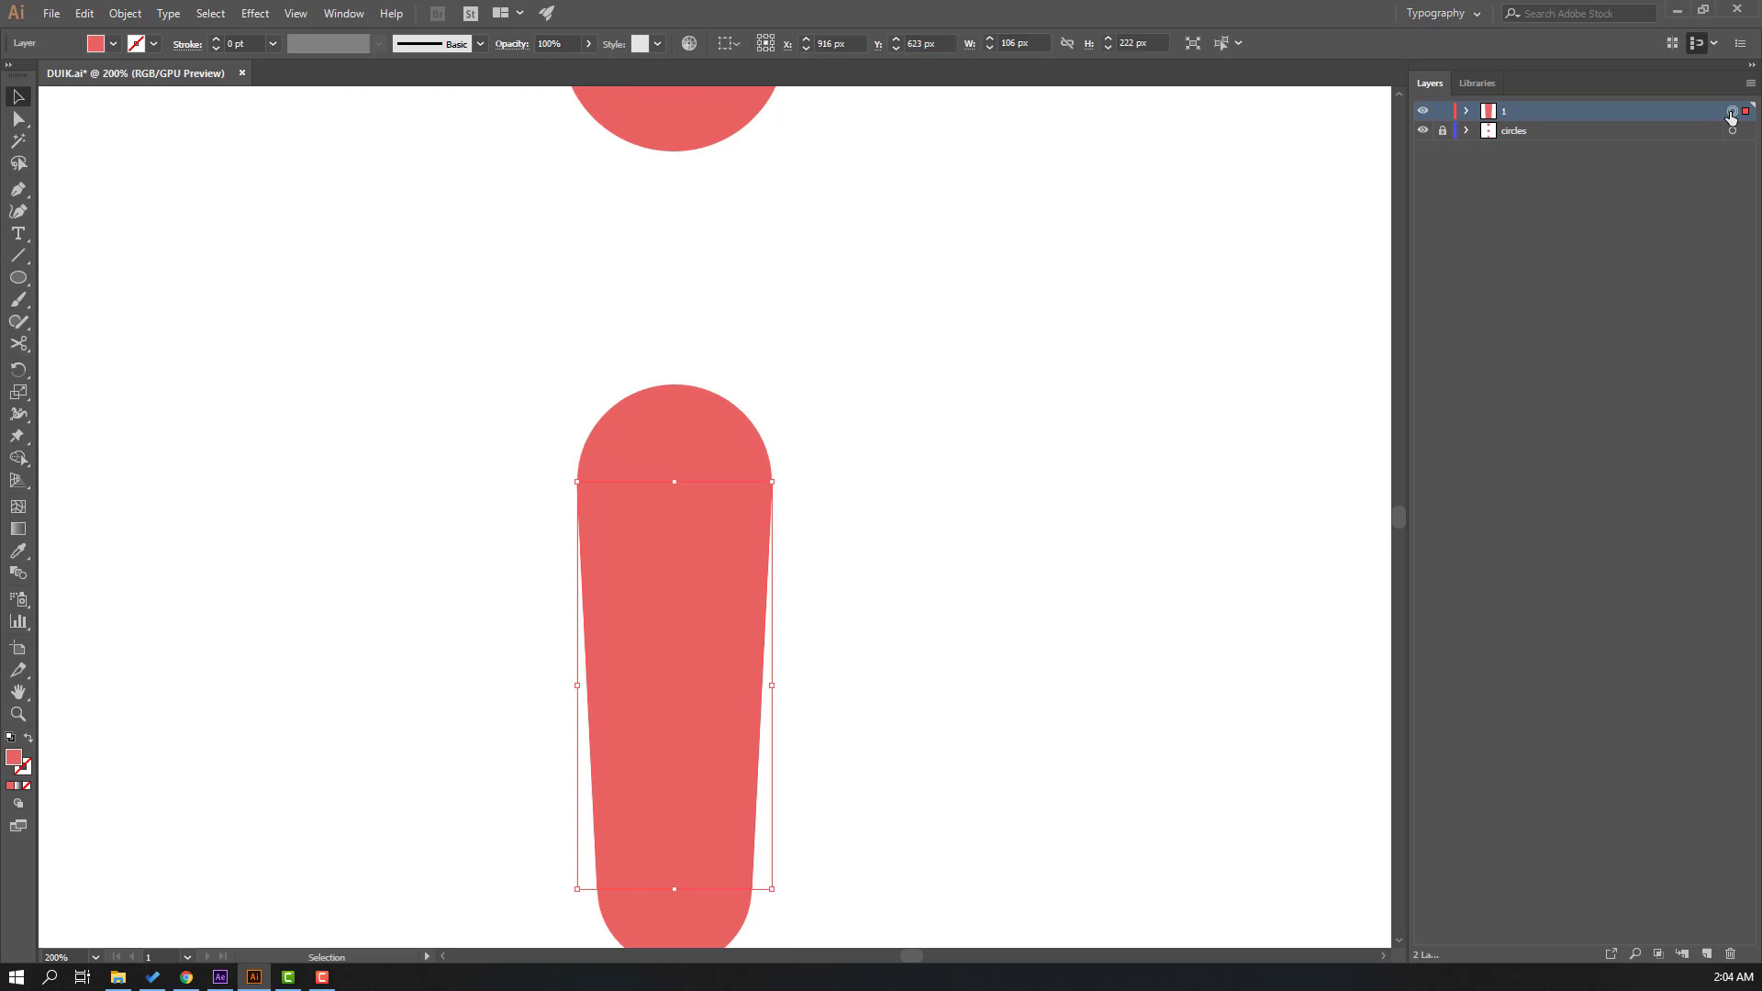
double_click(14, 757)
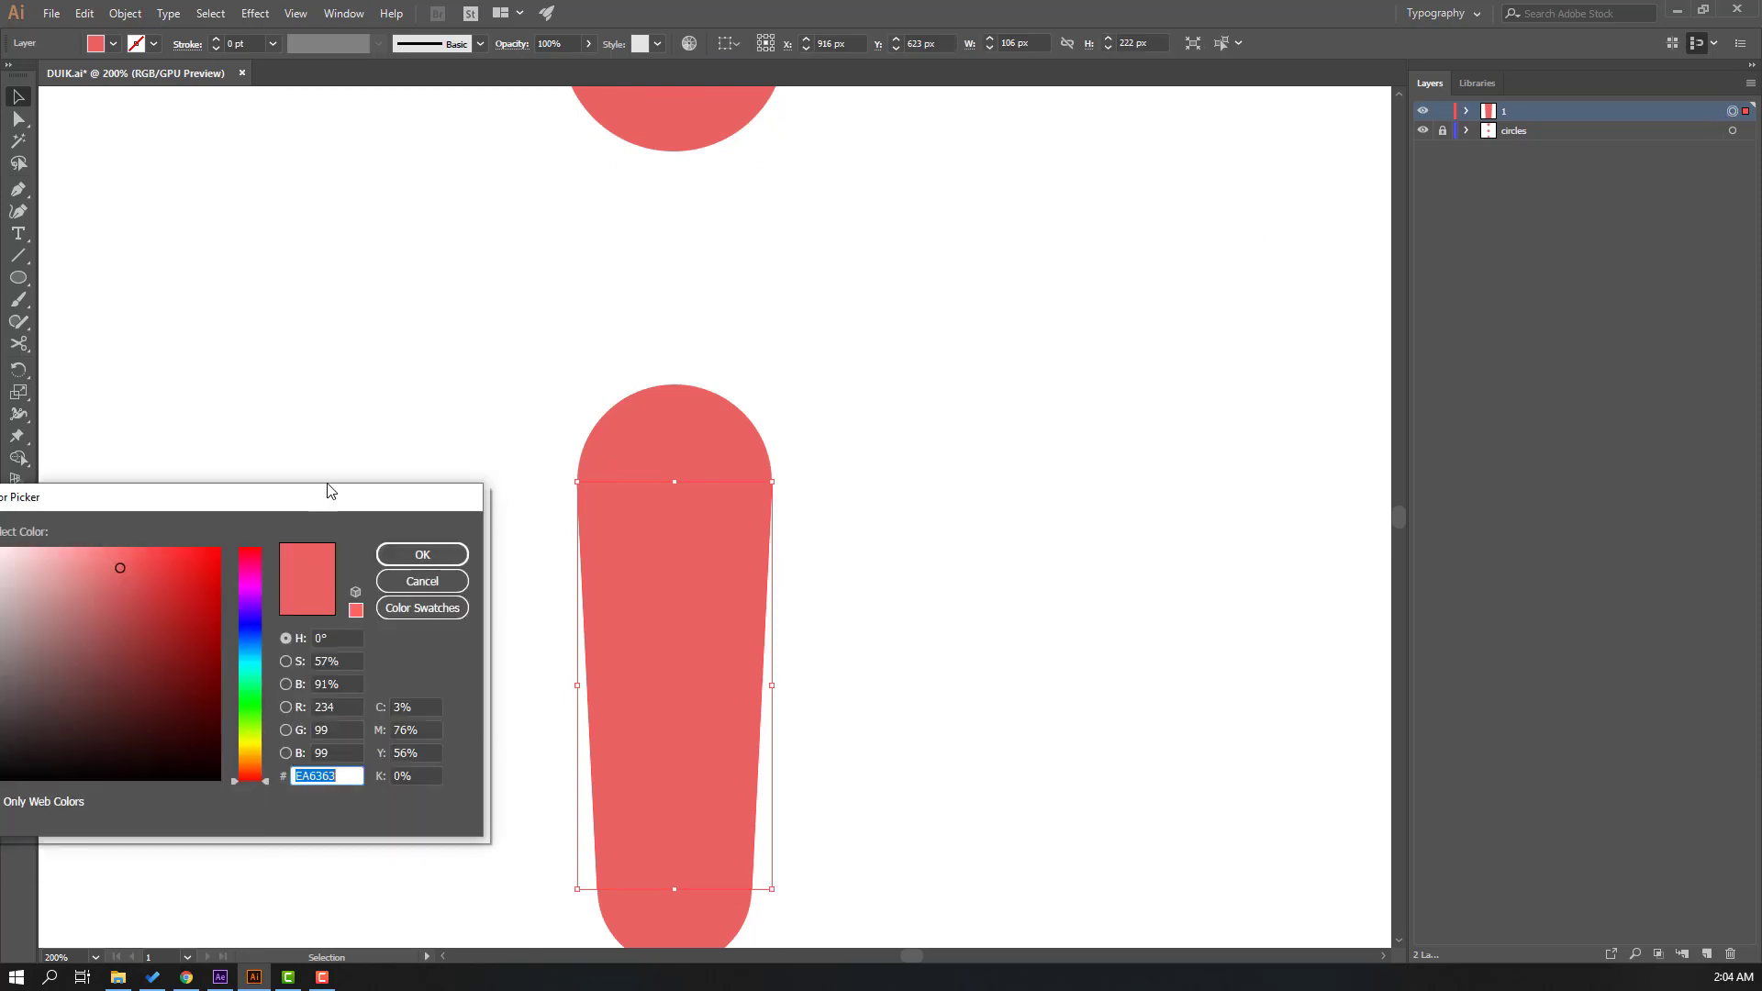
left_click(346, 622)
left_click(479, 539)
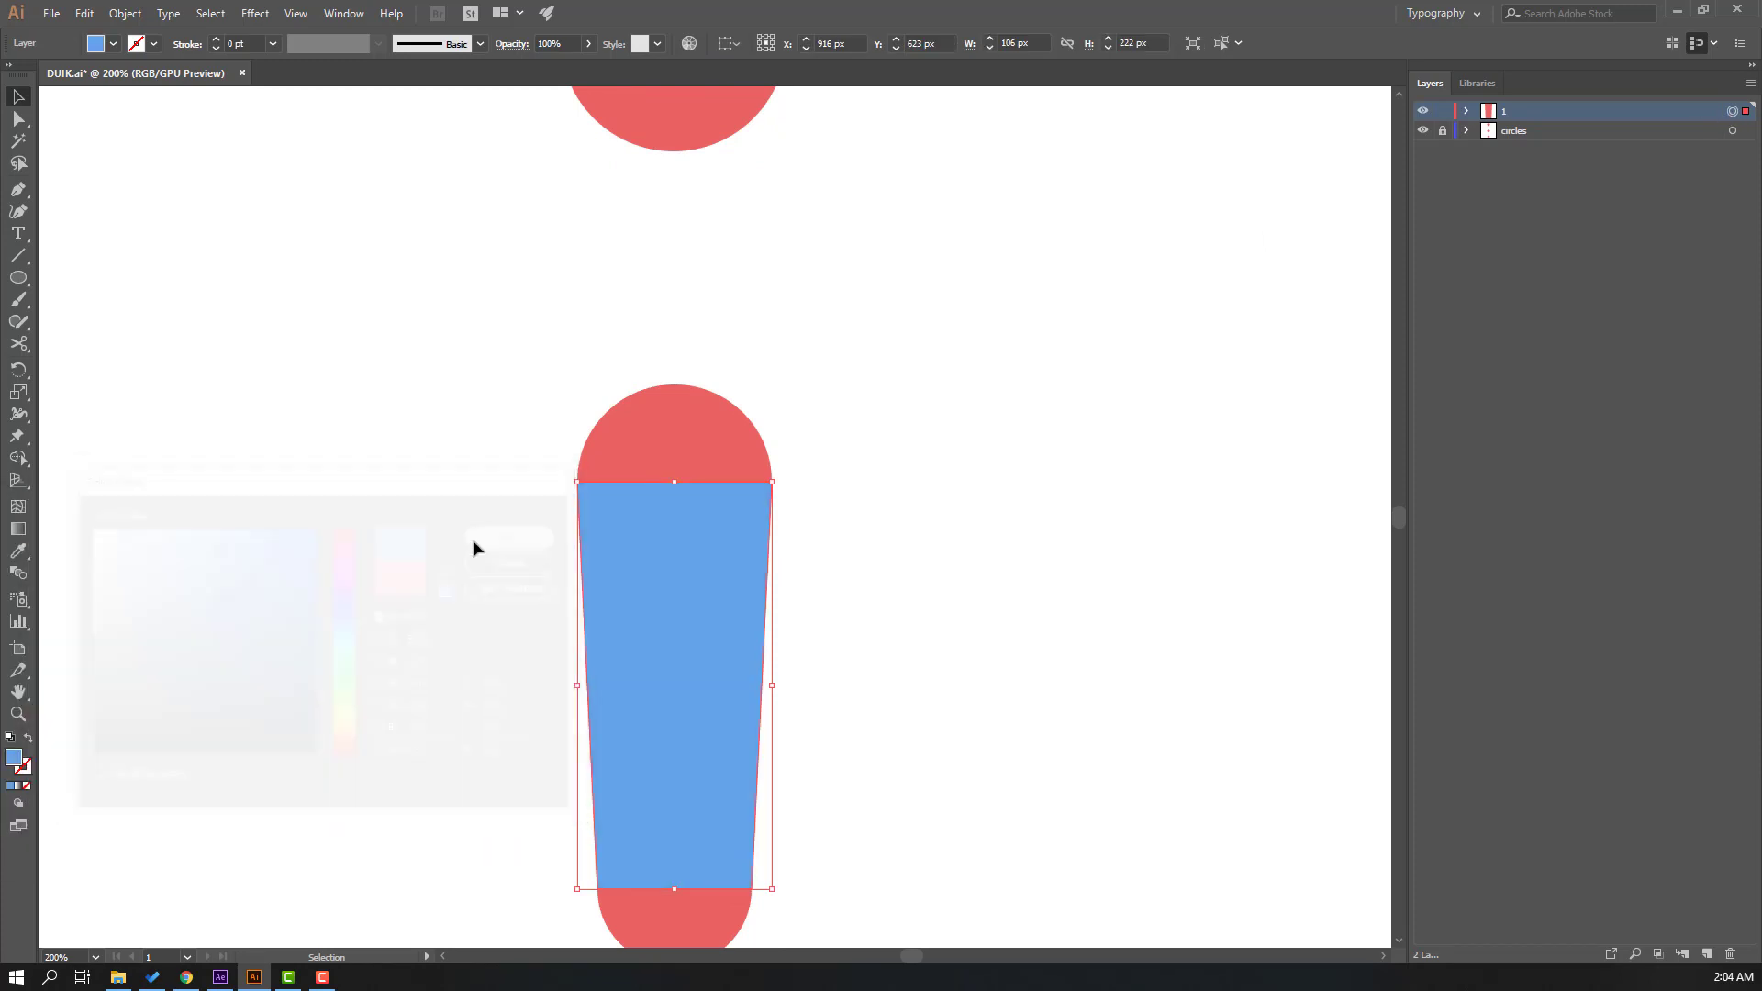
left_click(341, 601)
- Rename the layer holding the blue lower segment to 11
scroll(342, 601, "up", 4)
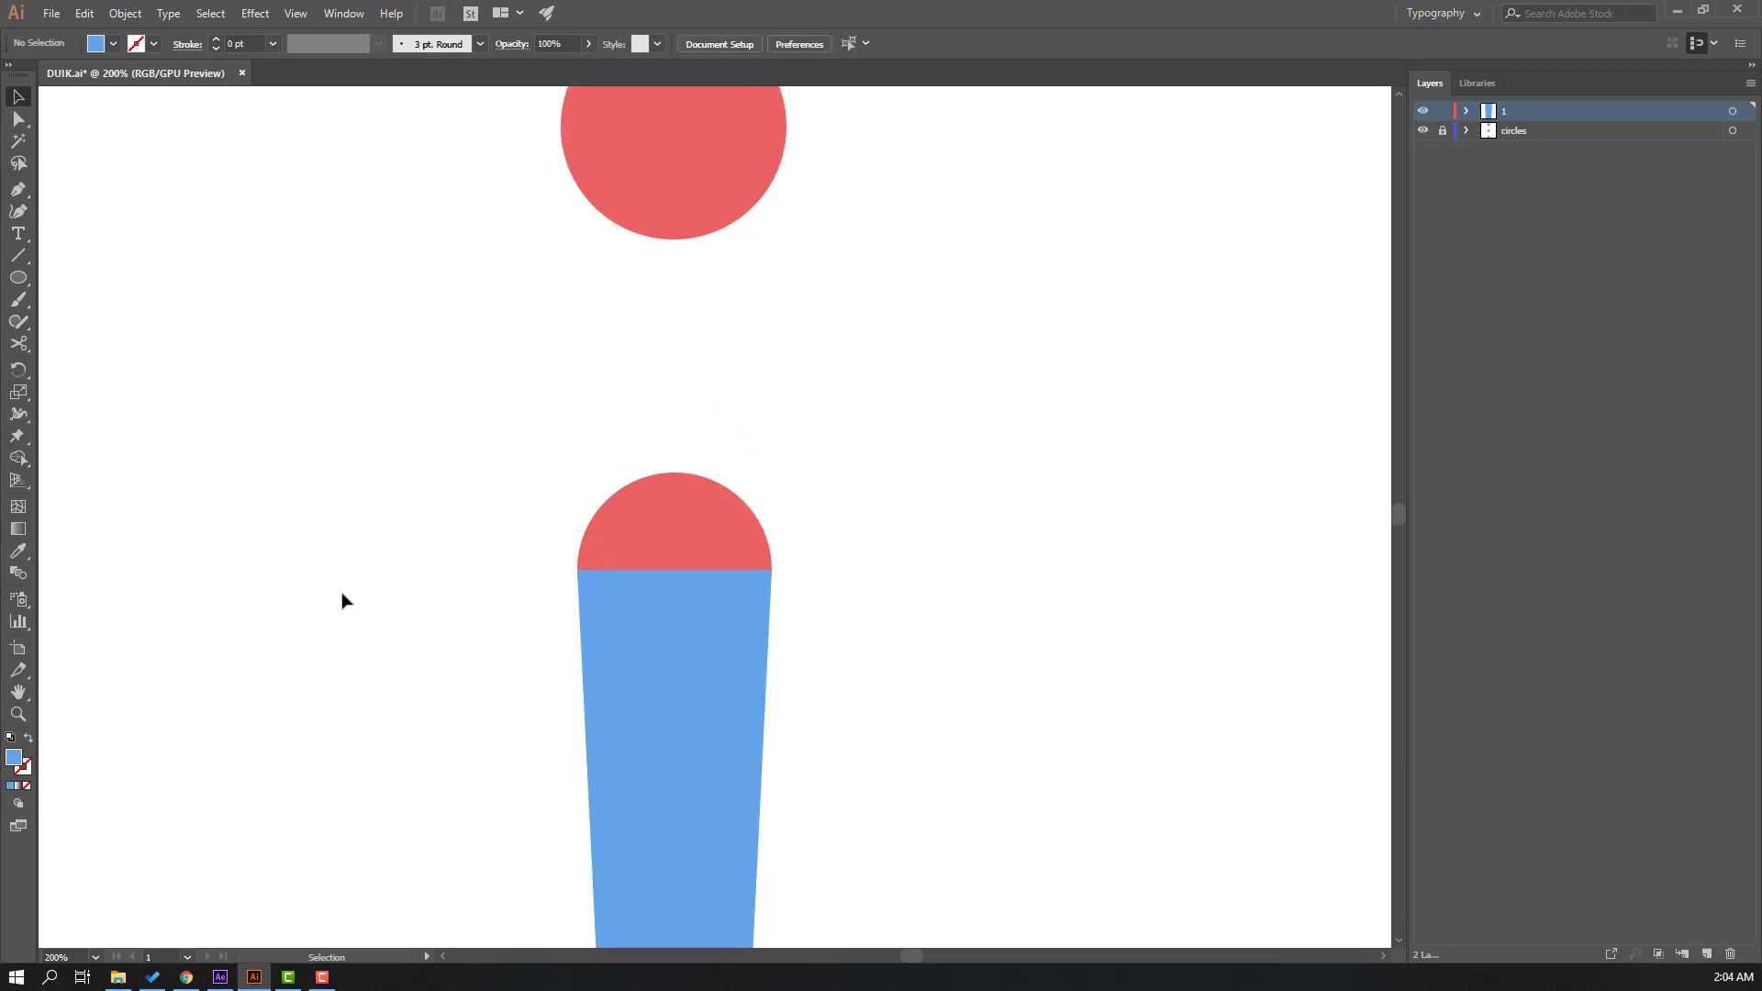
scroll(341, 601, "up", 3)
scroll(342, 601, "down", 1)
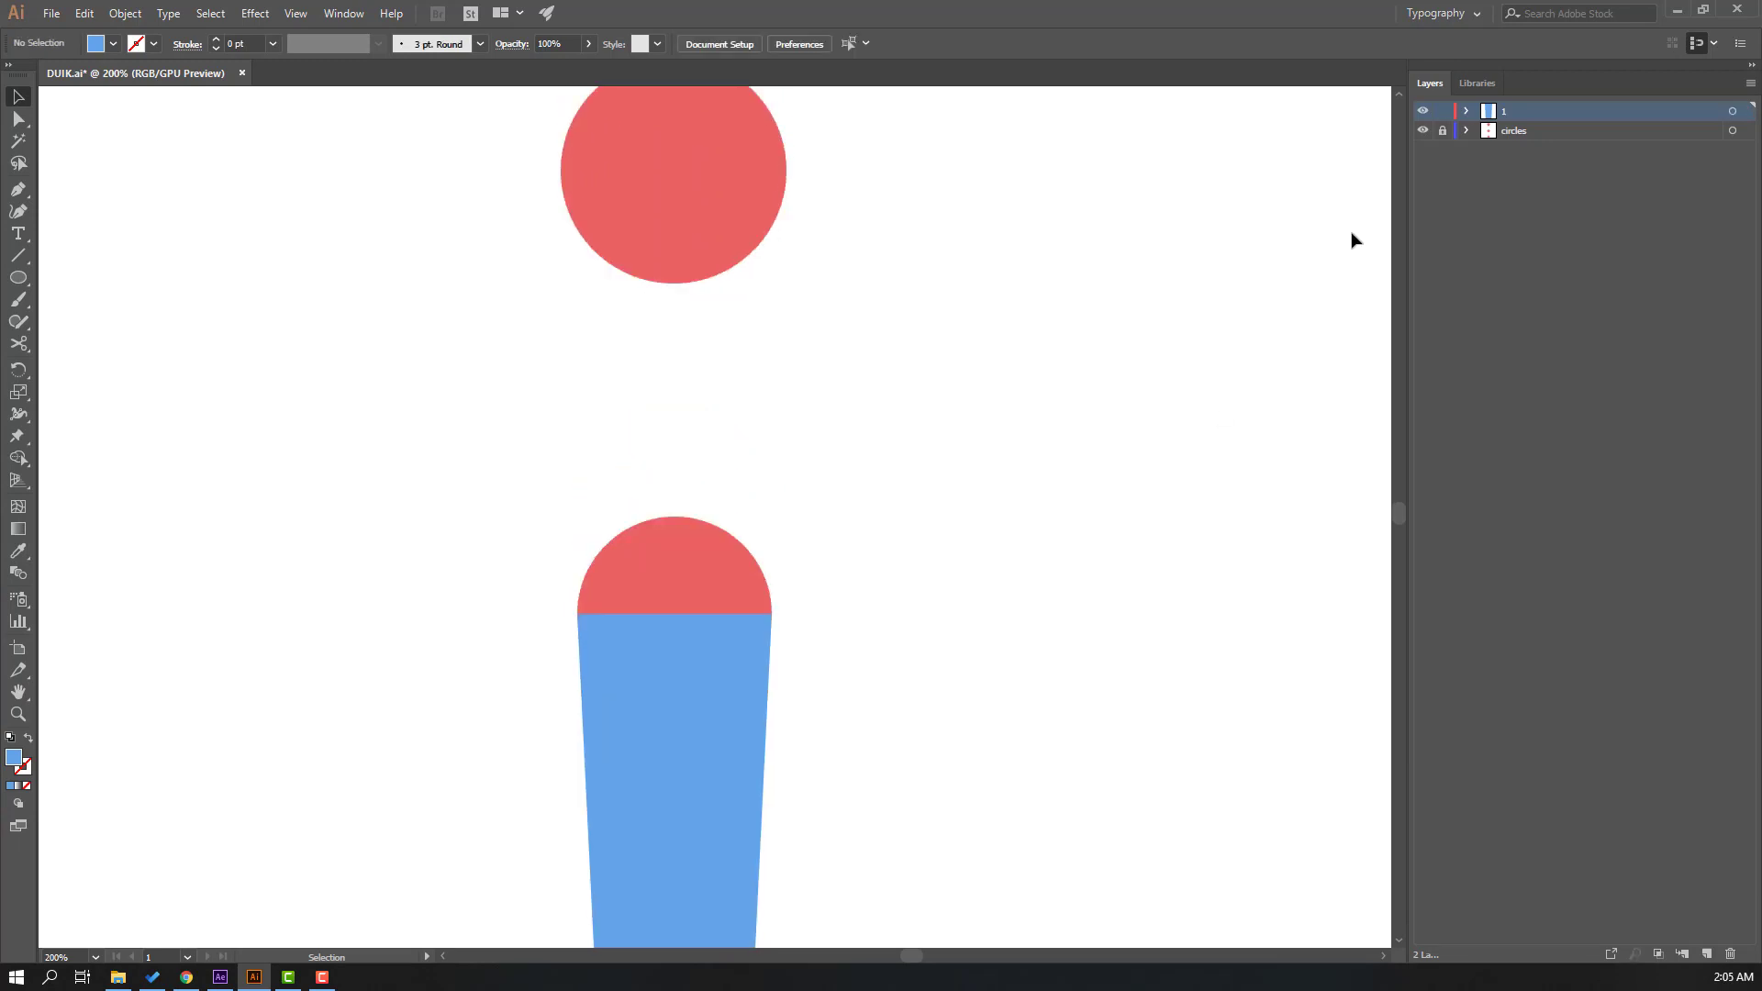
double_click(1503, 117)
type("11")
key("Return")
- Create another layer named 111 above layer 11
left_click(1704, 953)
left_click(1486, 220)
double_click(1512, 110)
type("111")
key("Return")
- Draw a closed tapered Pen shape on layer 111 joining the side anchors of the top and middle circles
scroll(948, 454, "up", 2)
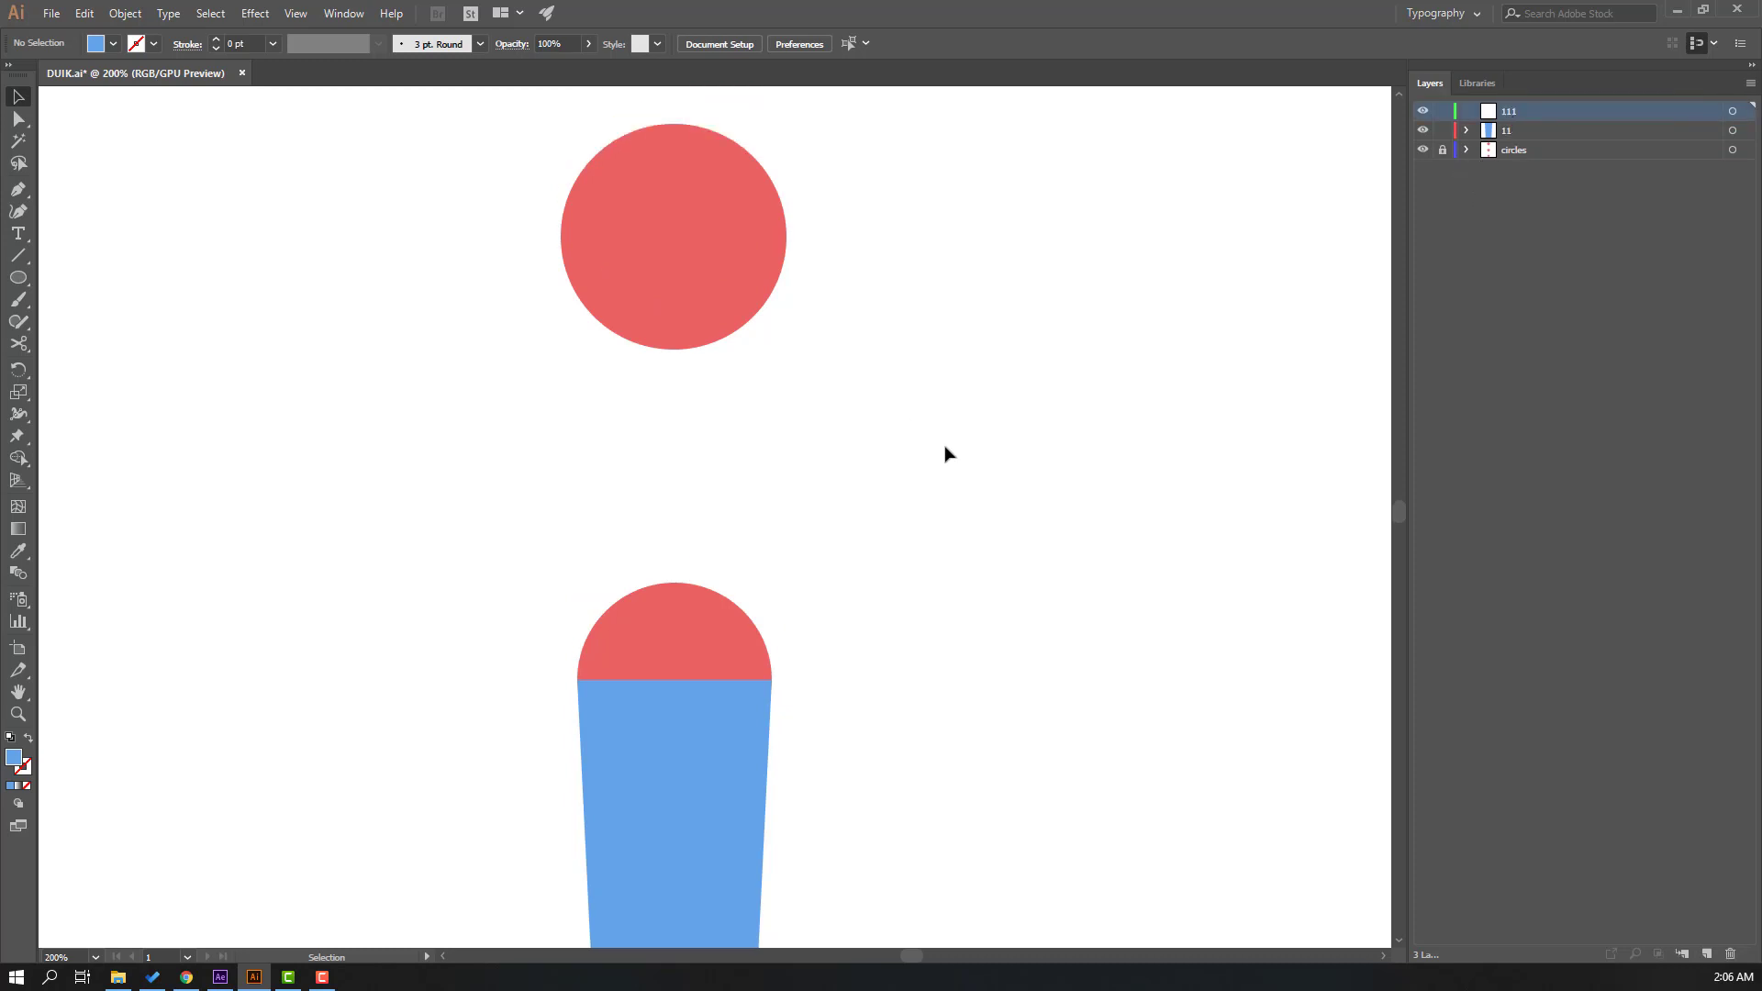
left_click(20, 191)
scroll(431, 433, "up", 1)
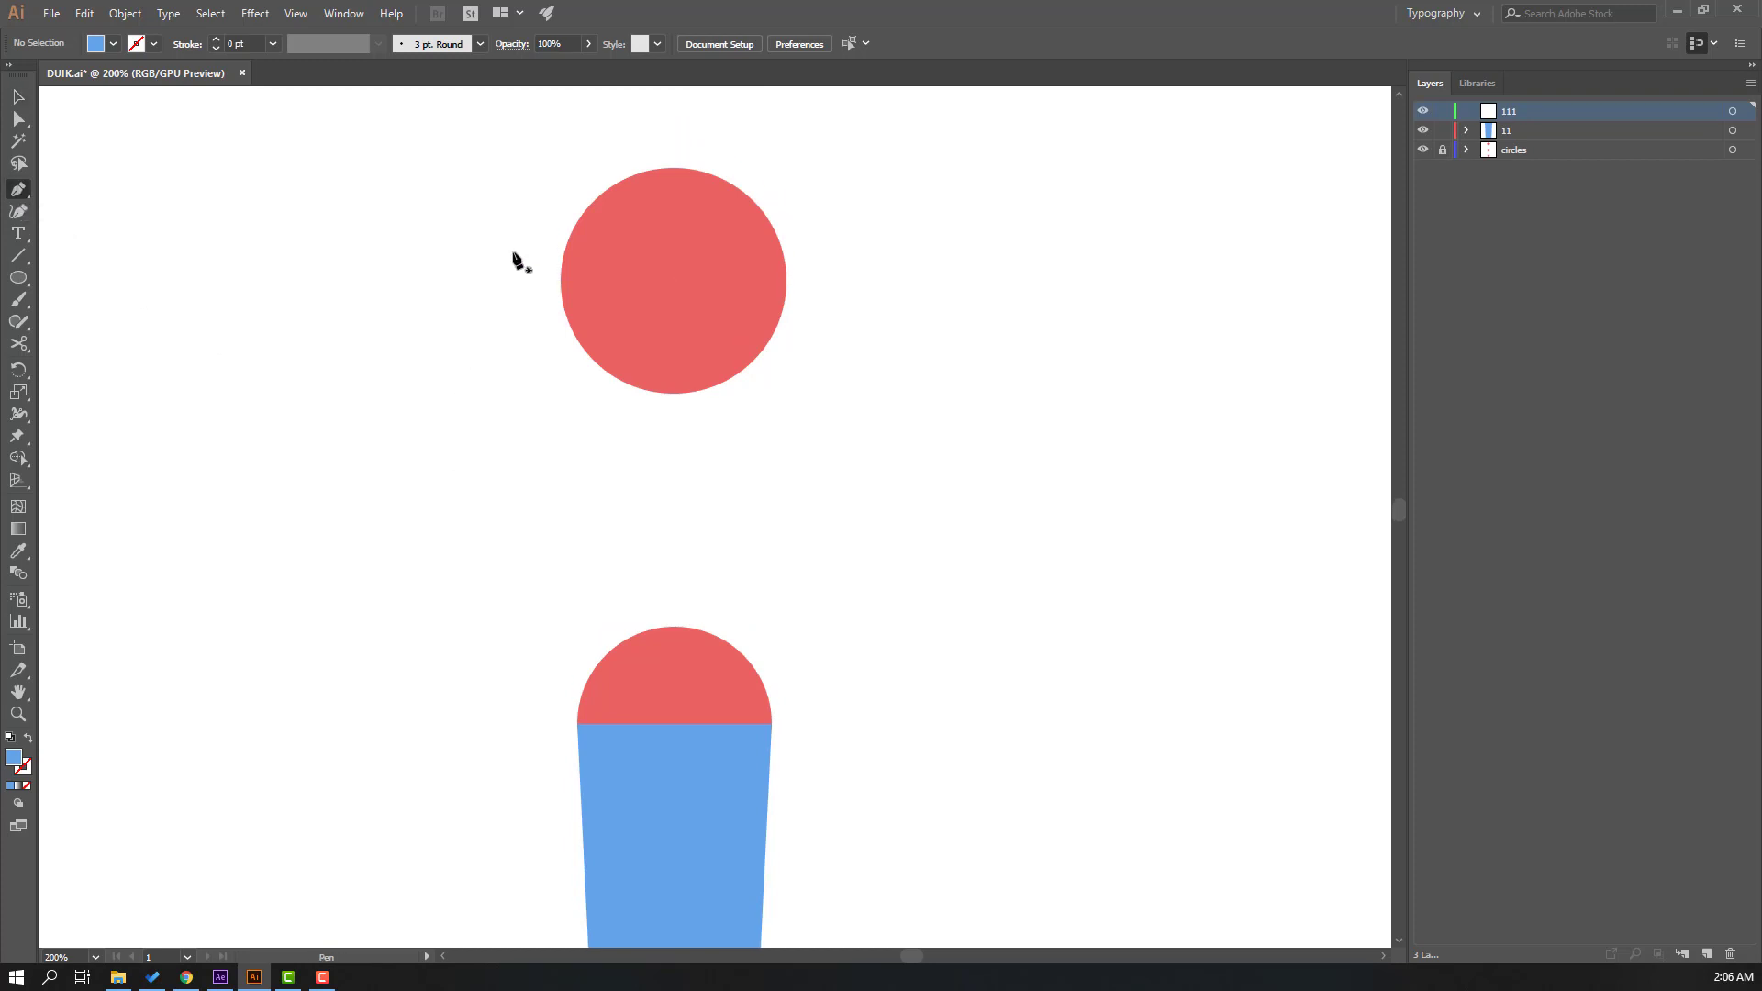
left_click(561, 281)
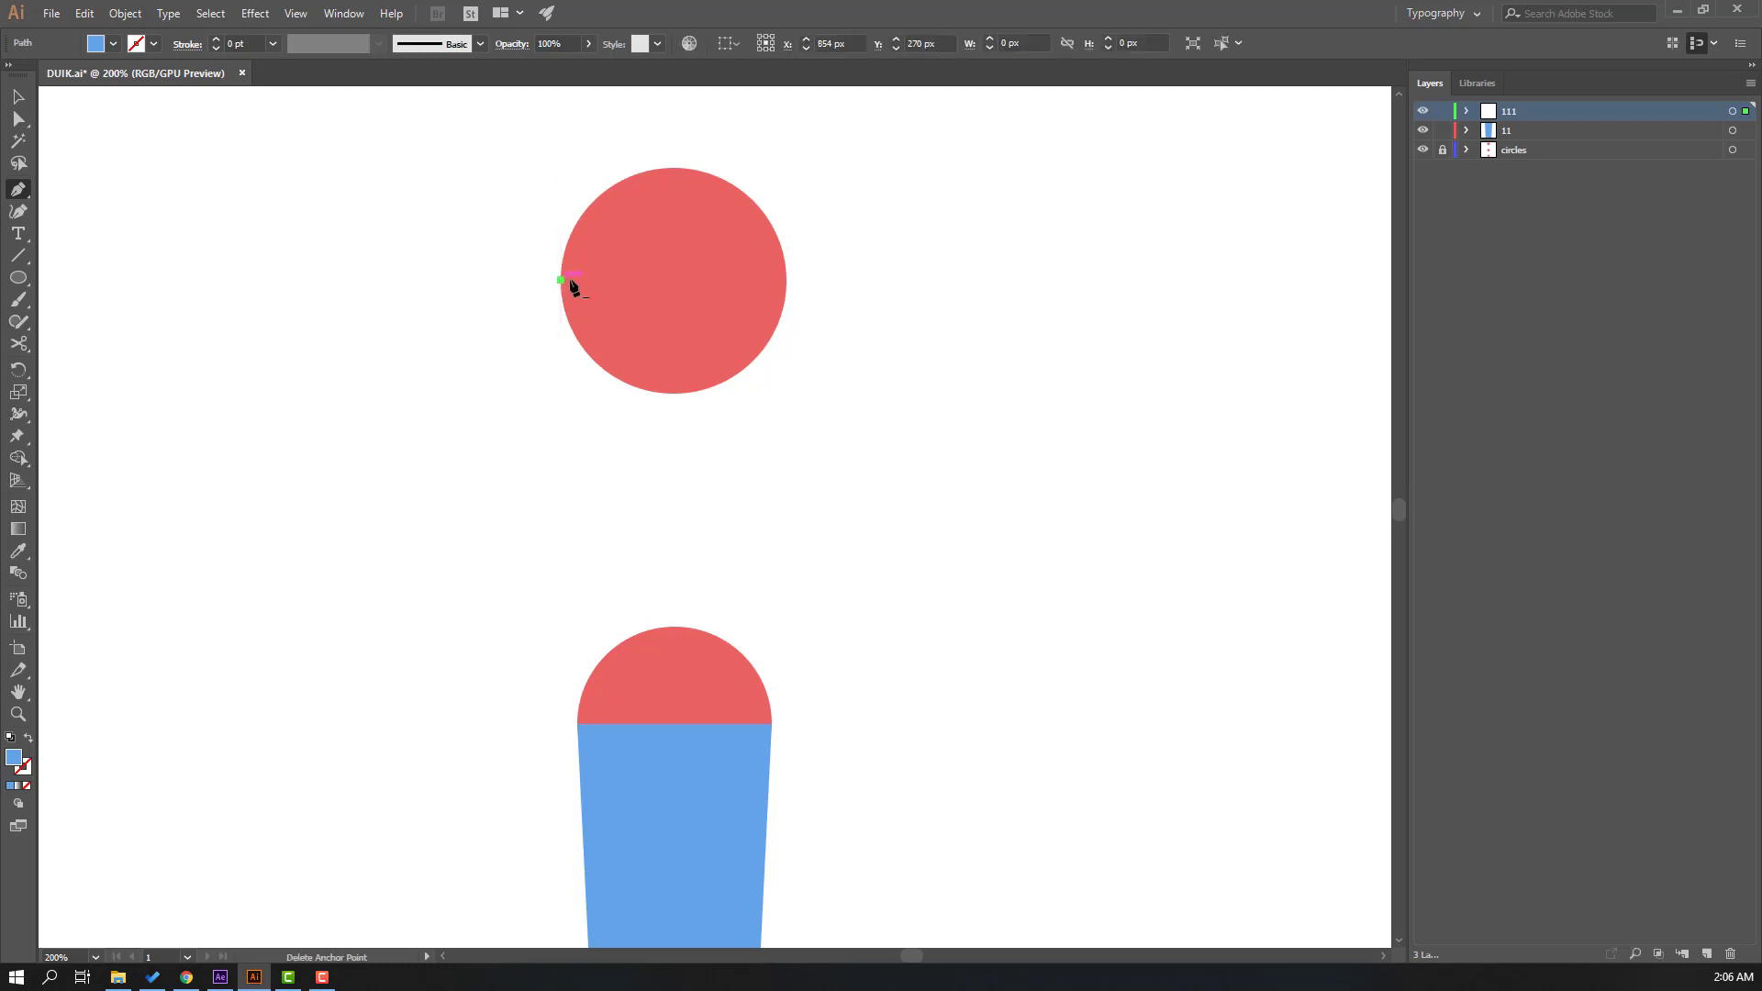
left_click(785, 280)
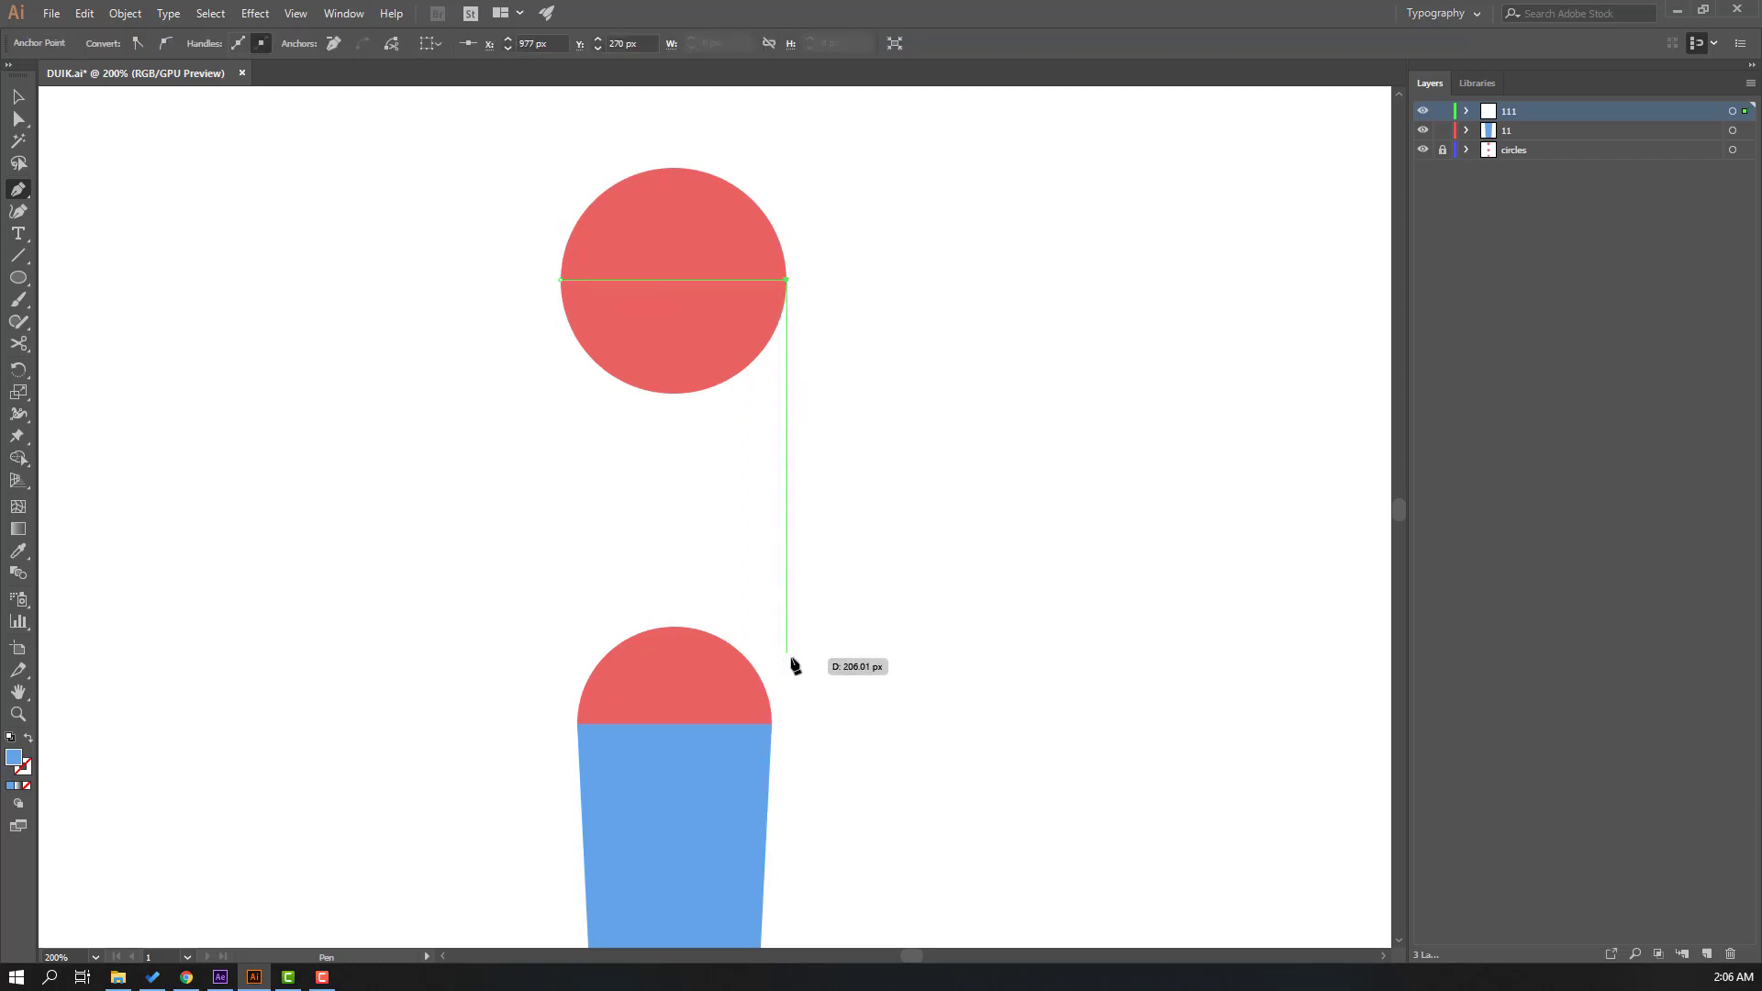
left_click(770, 725)
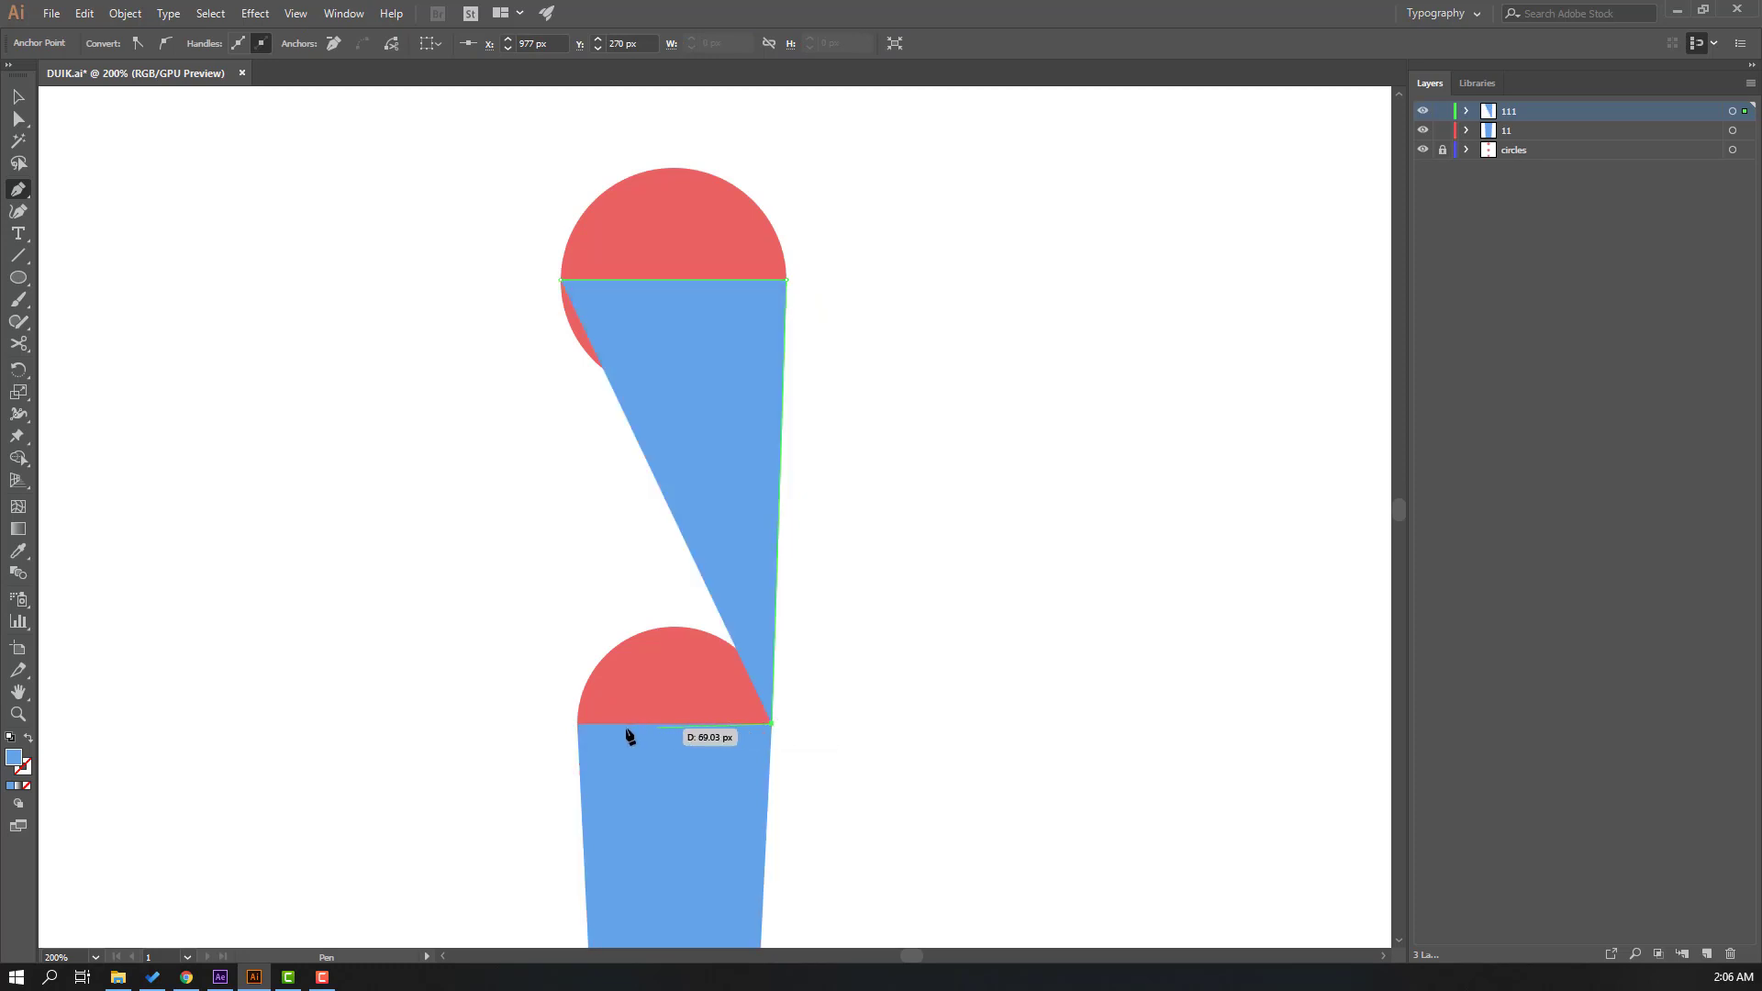
left_click(579, 726)
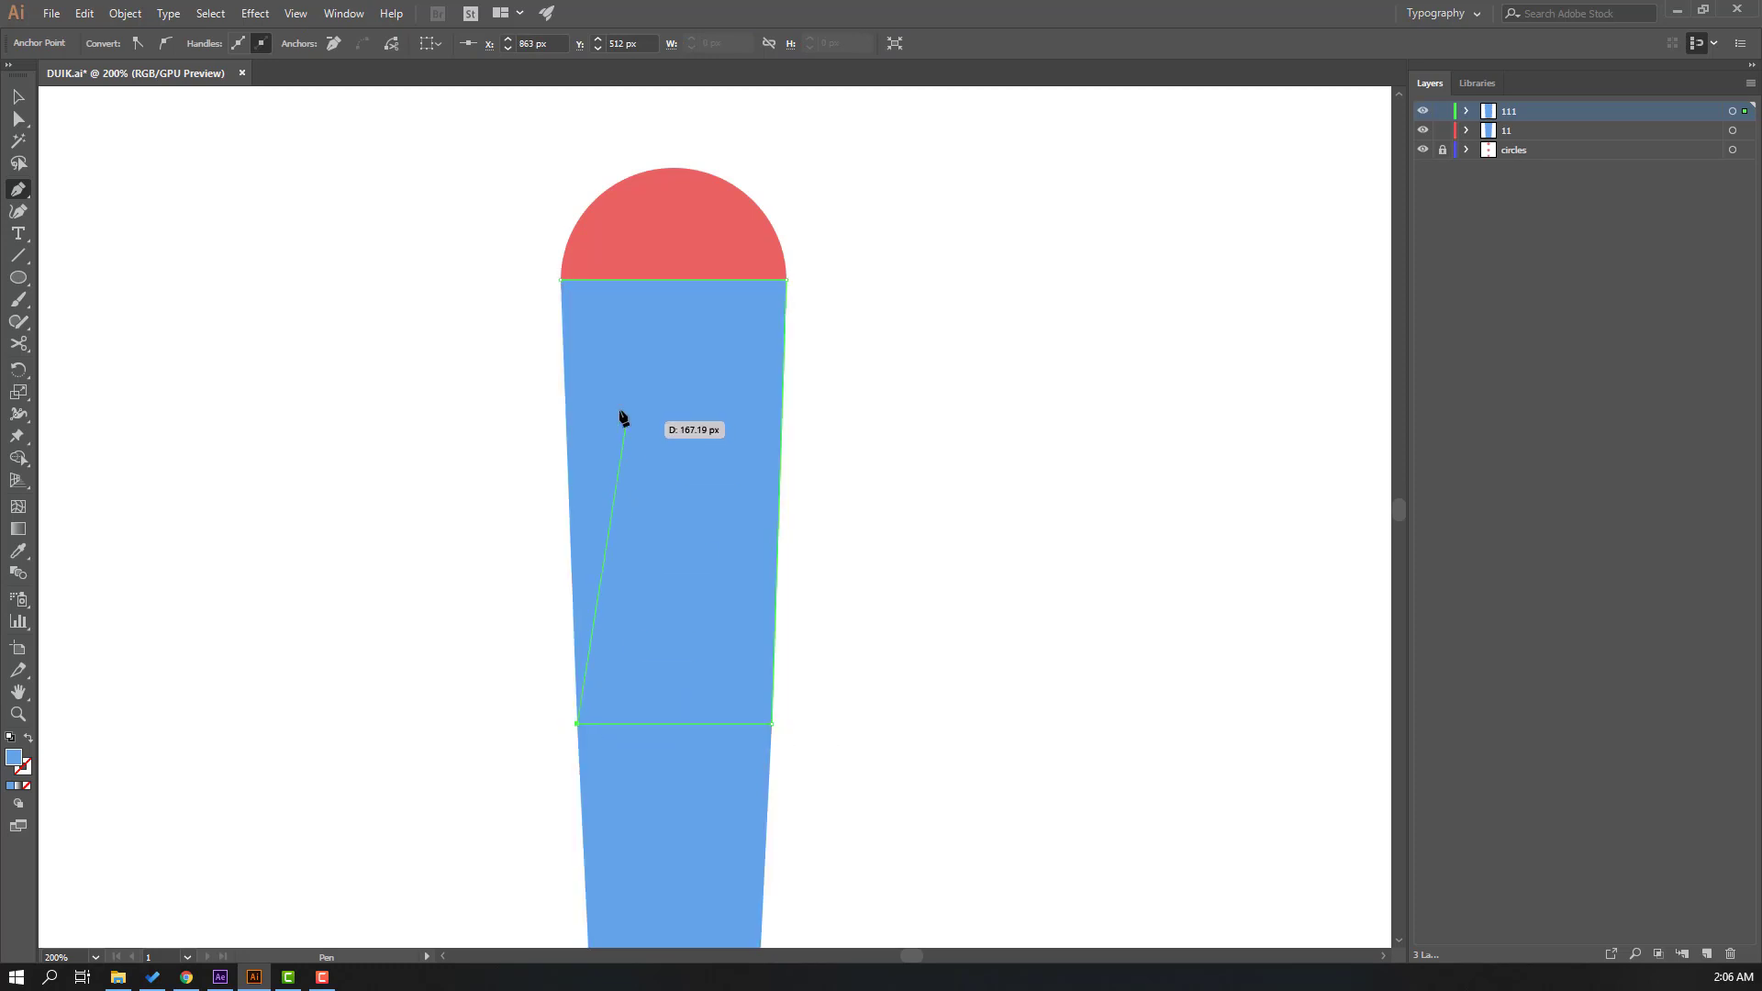
left_click(561, 281)
left_click(21, 99)
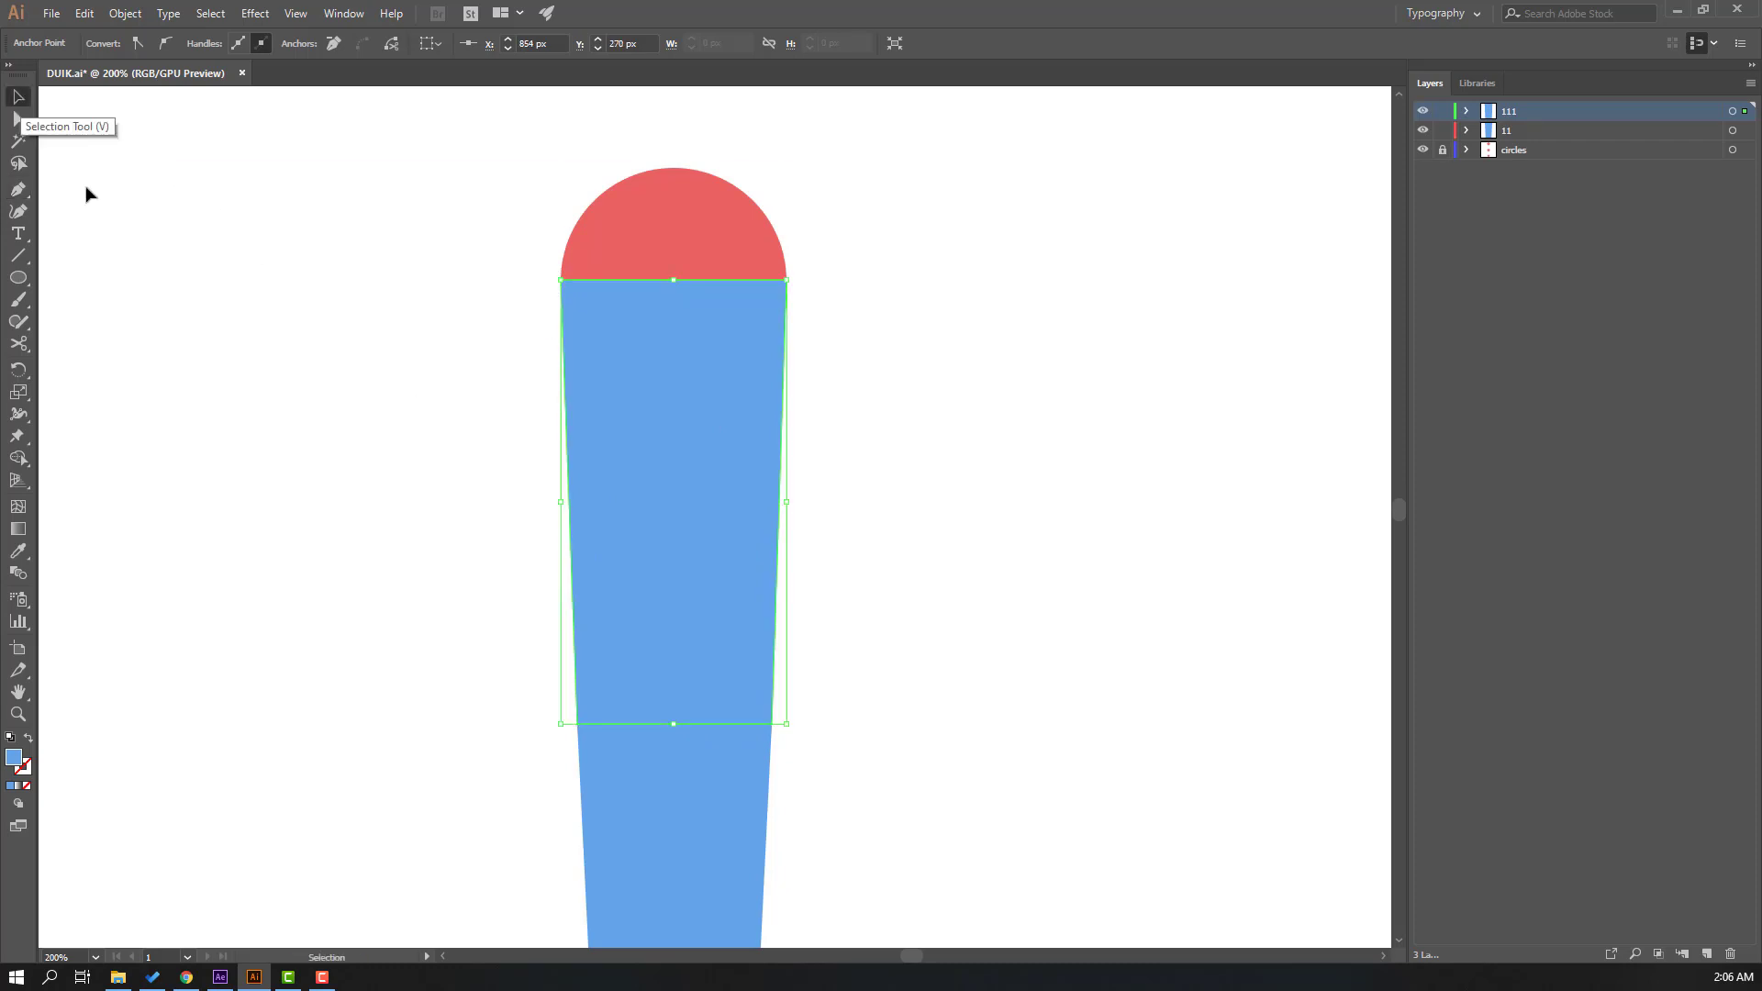
left_click(320, 516)
- Add a new layer named 1 above layer 111
scroll(321, 516, "down", 5)
scroll(322, 516, "up", 3)
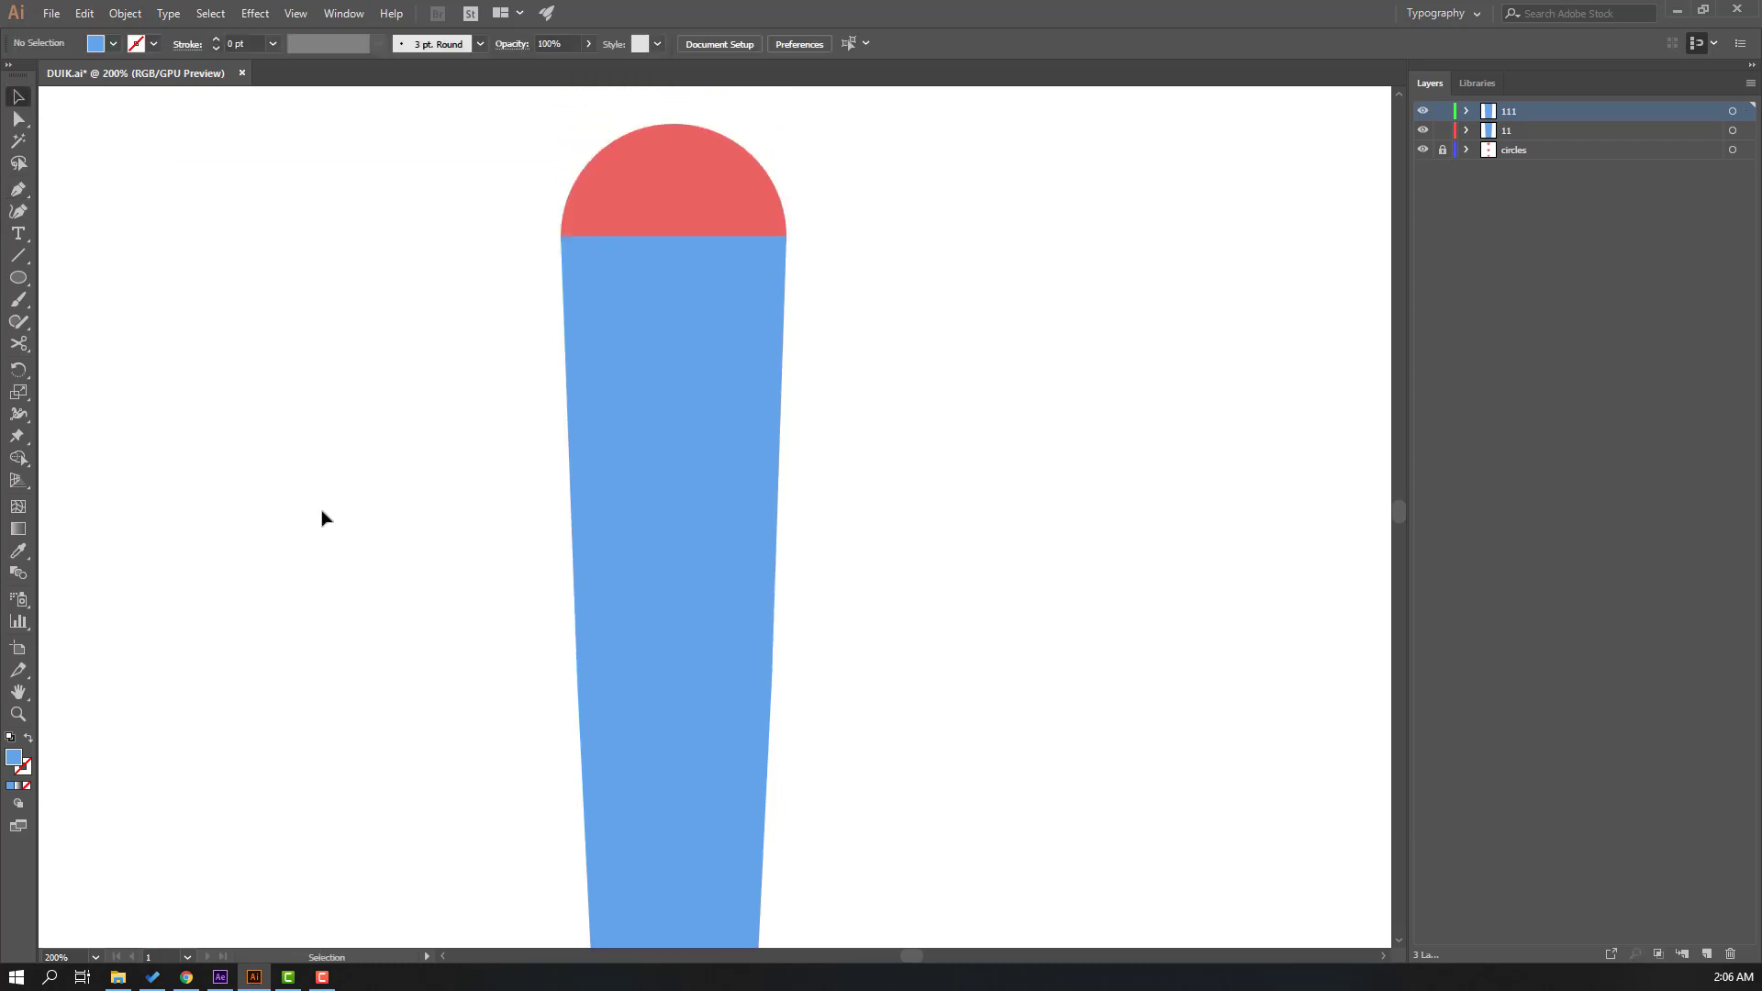
scroll(322, 515, "down", 6)
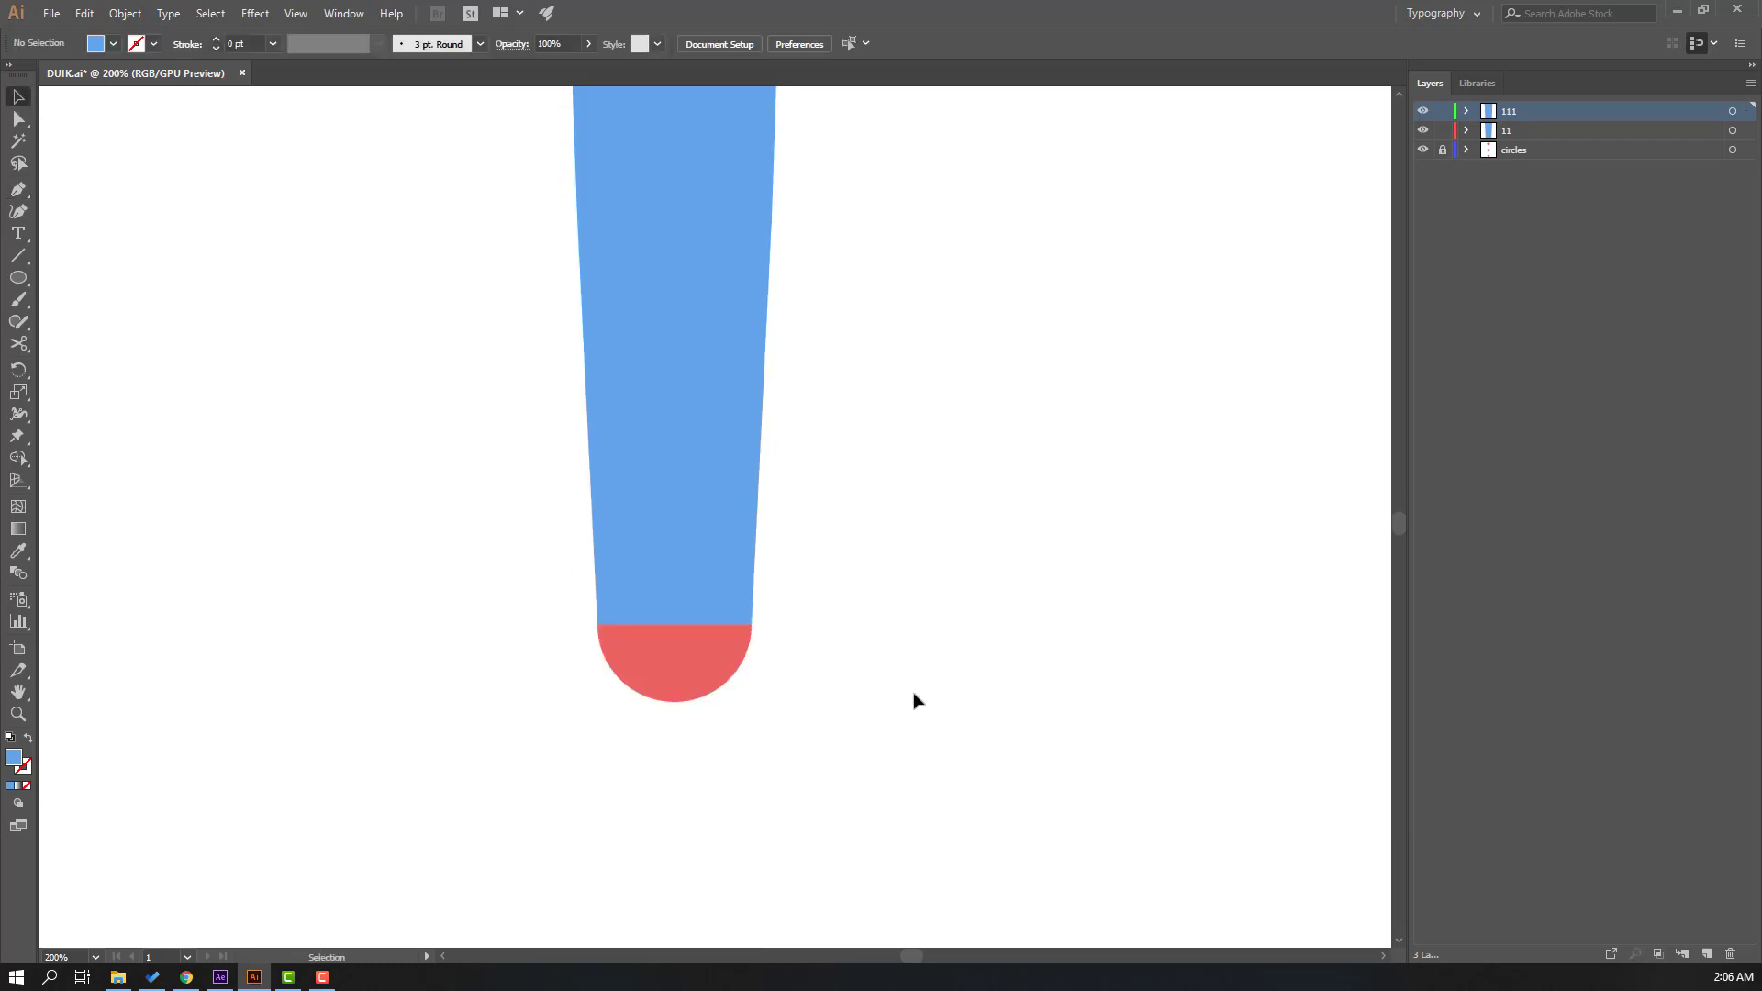
left_click(1707, 954)
double_click(1511, 112)
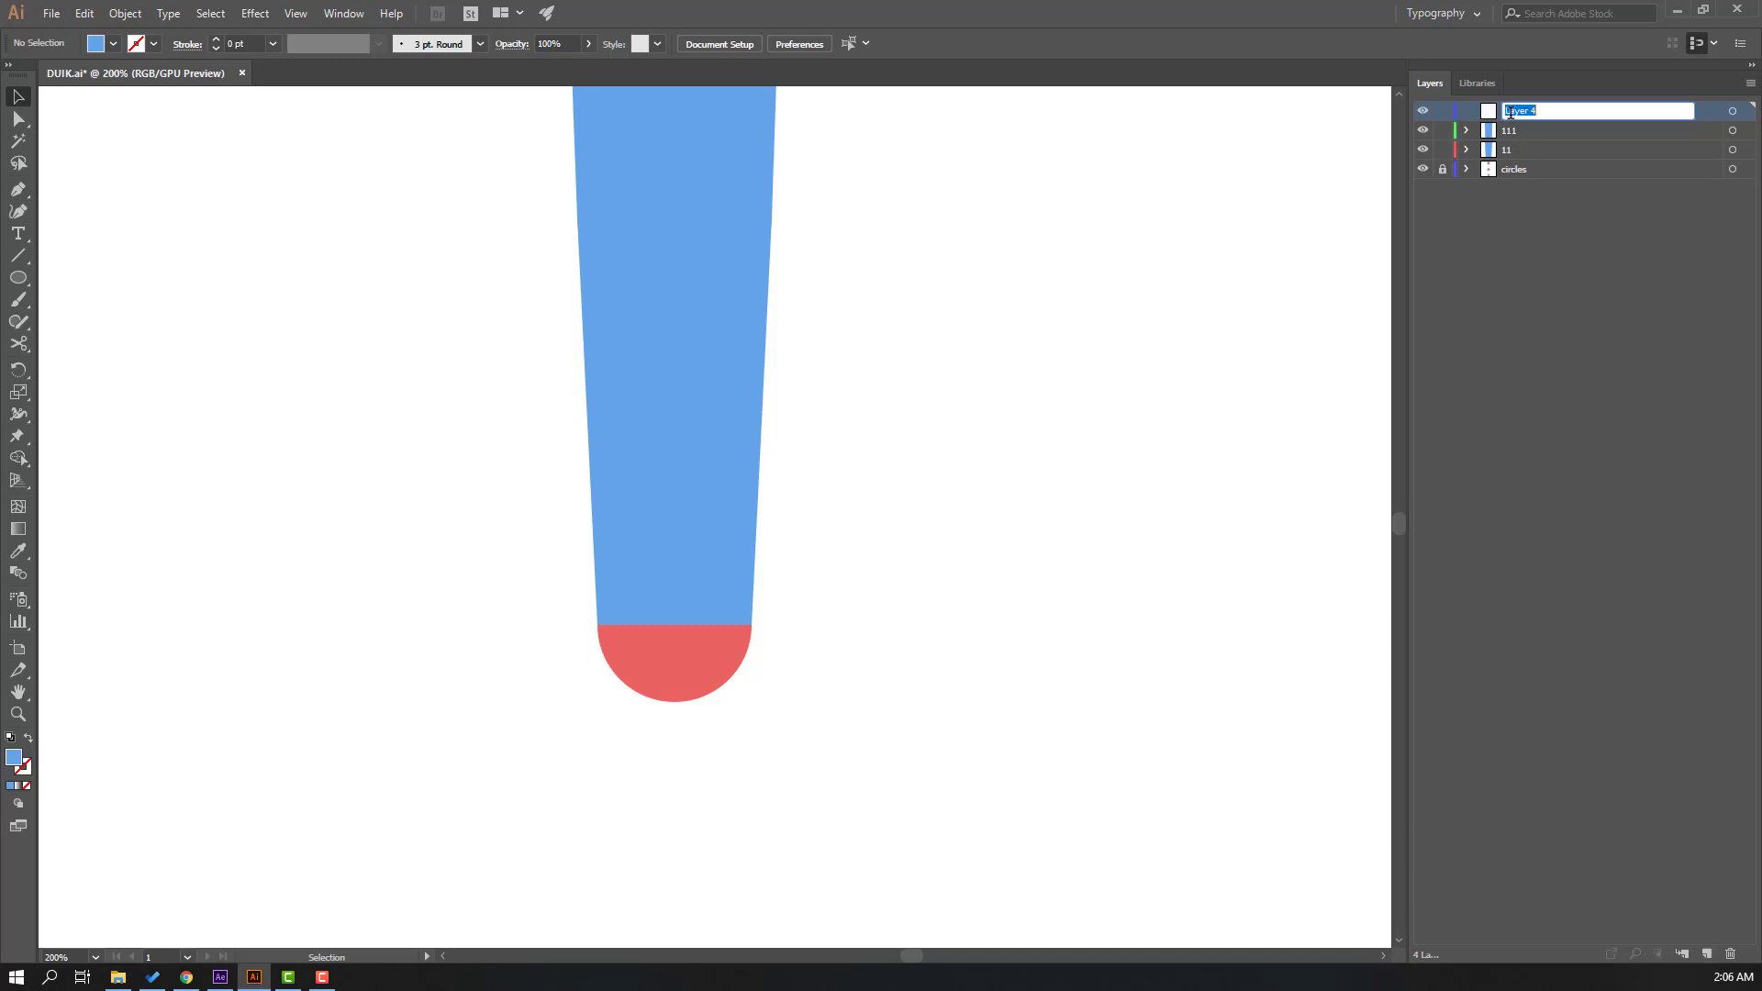
type("1")
key("Return")
- Draw a closed foot outline with the Pen tool on layer 1, from one side anchor of the lowest circle around heel, sole and toe to the other
scroll(349, 430, "down", 1)
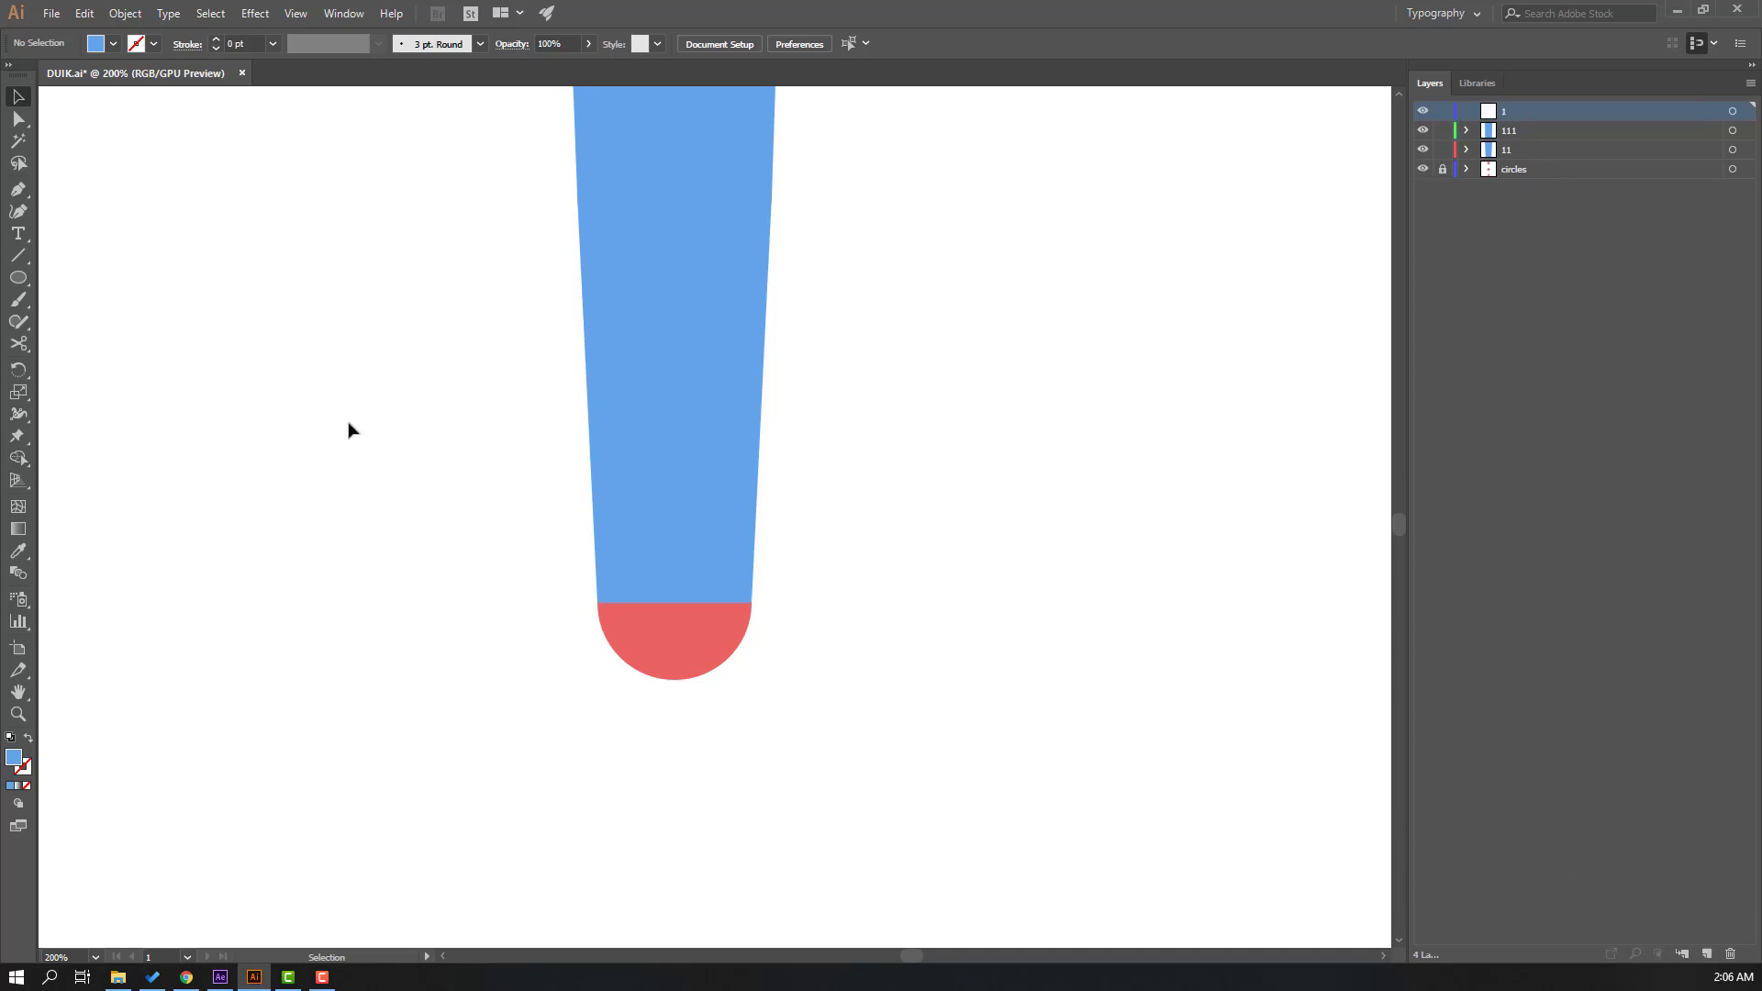
left_click(33, 188)
scroll(641, 700, "down", 6)
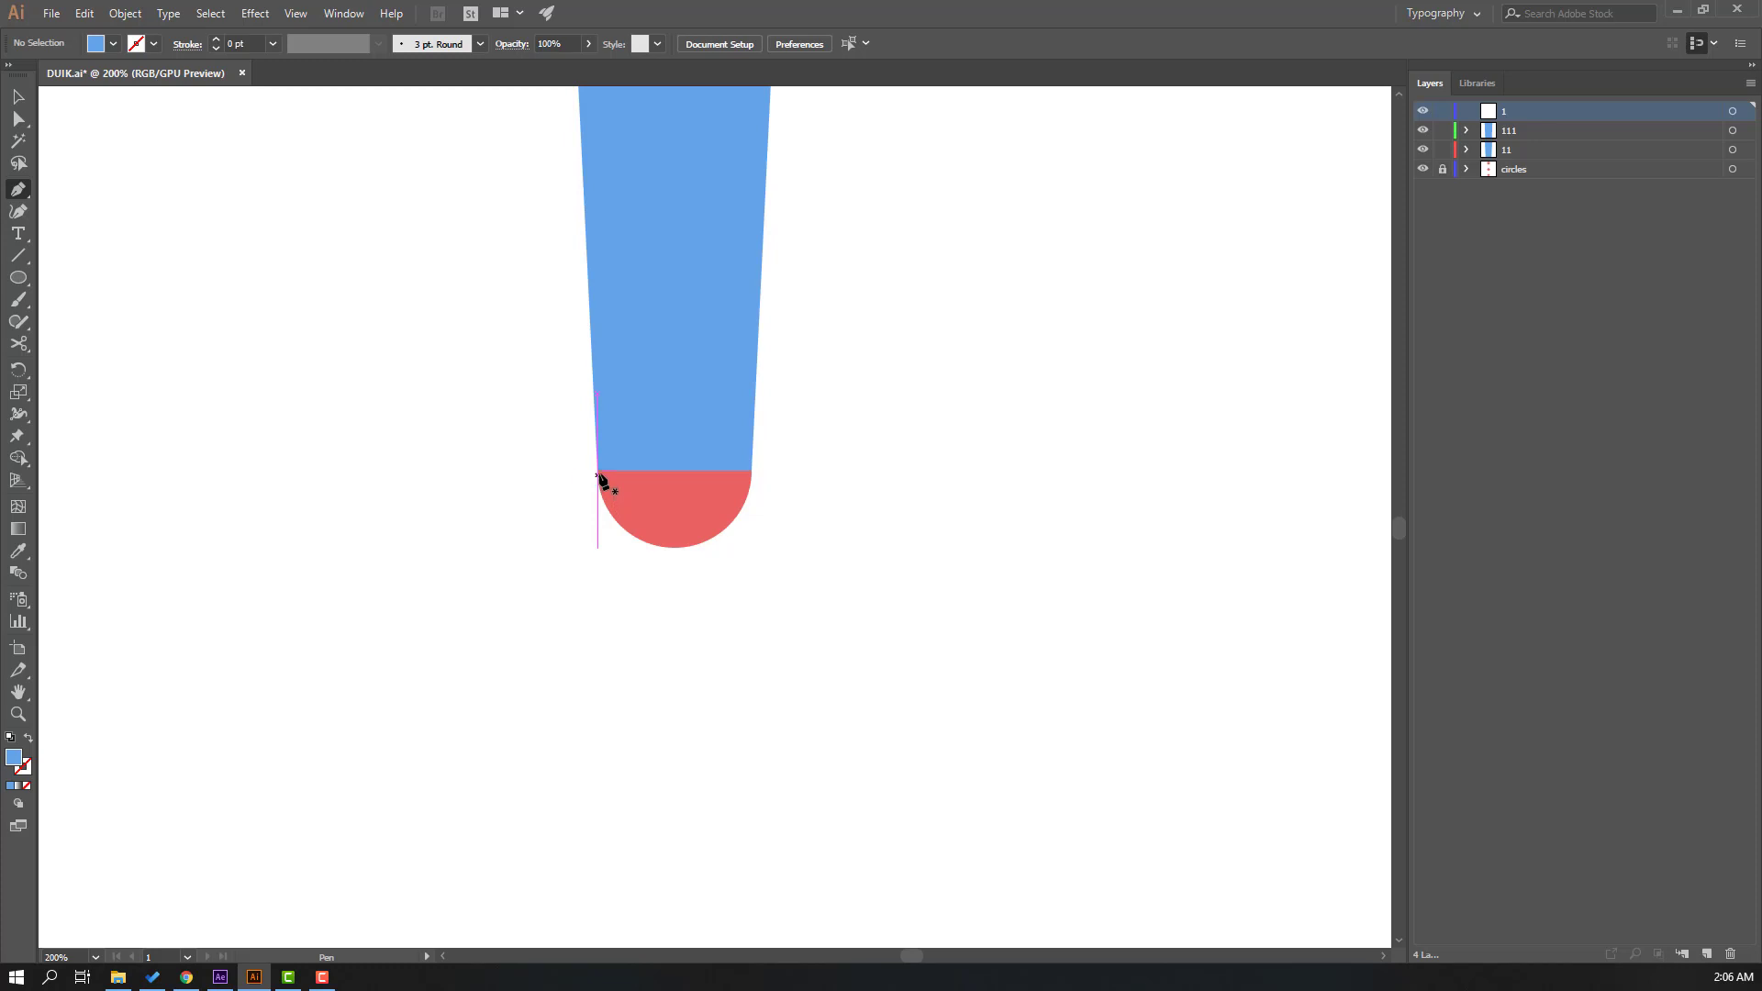
left_click(597, 472)
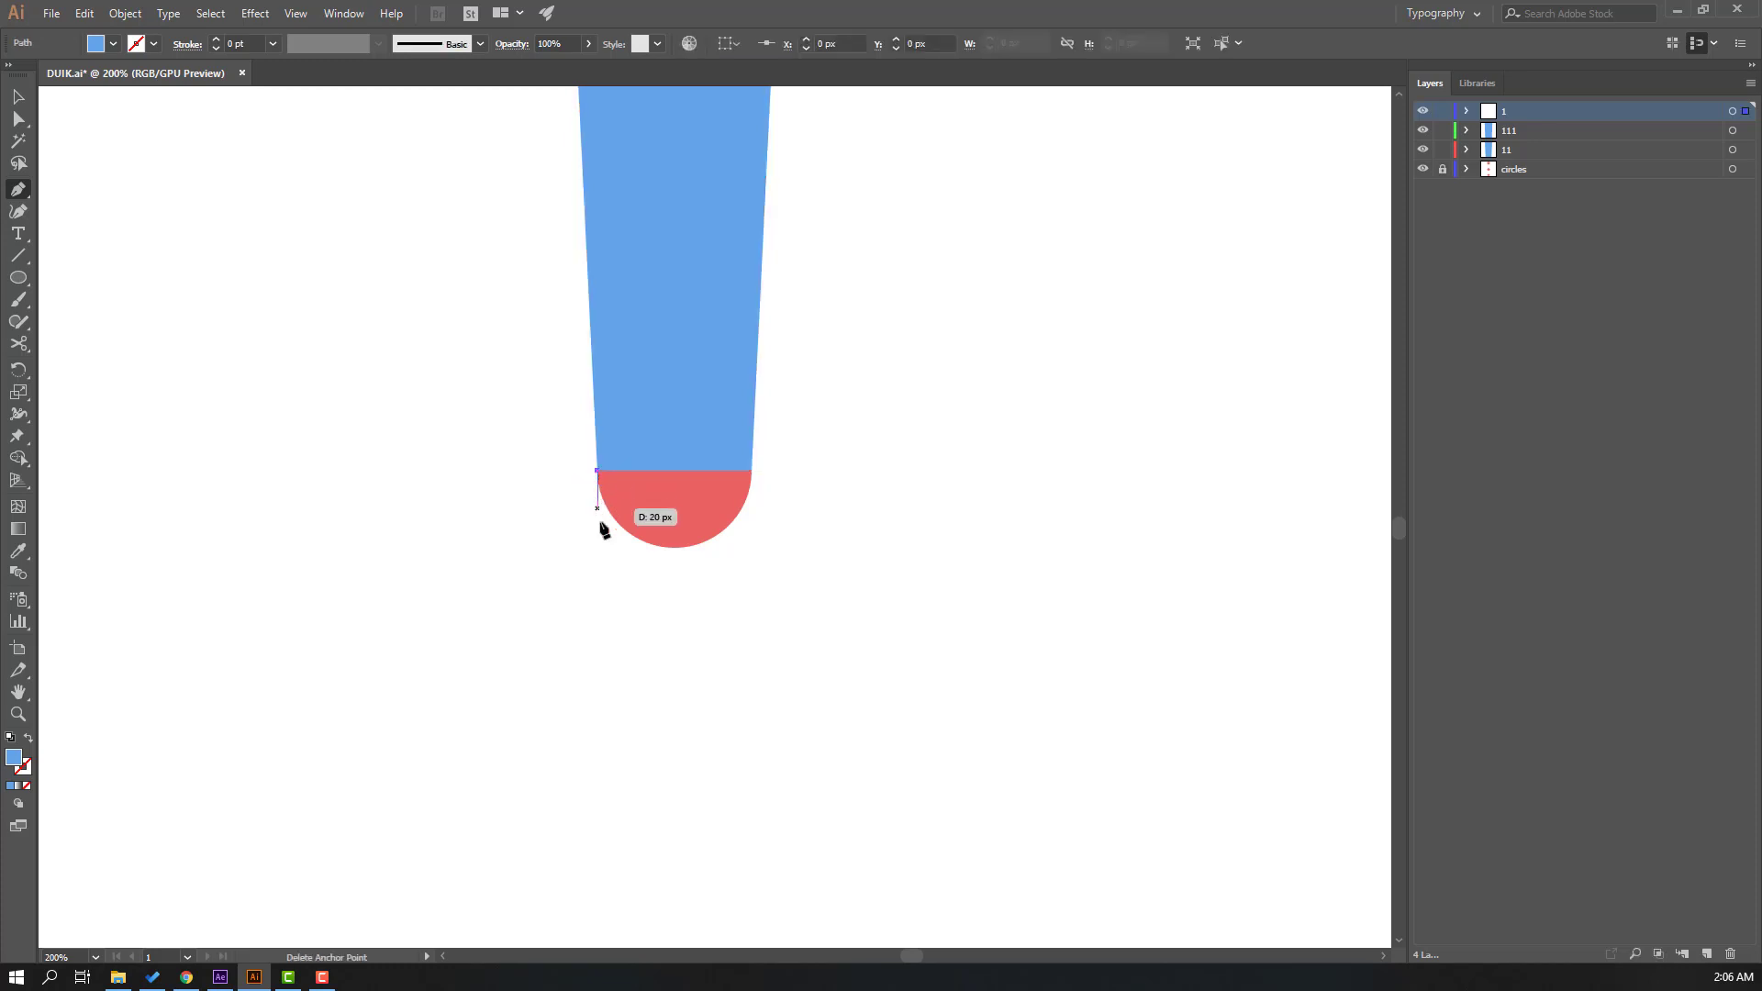
left_click(586, 588)
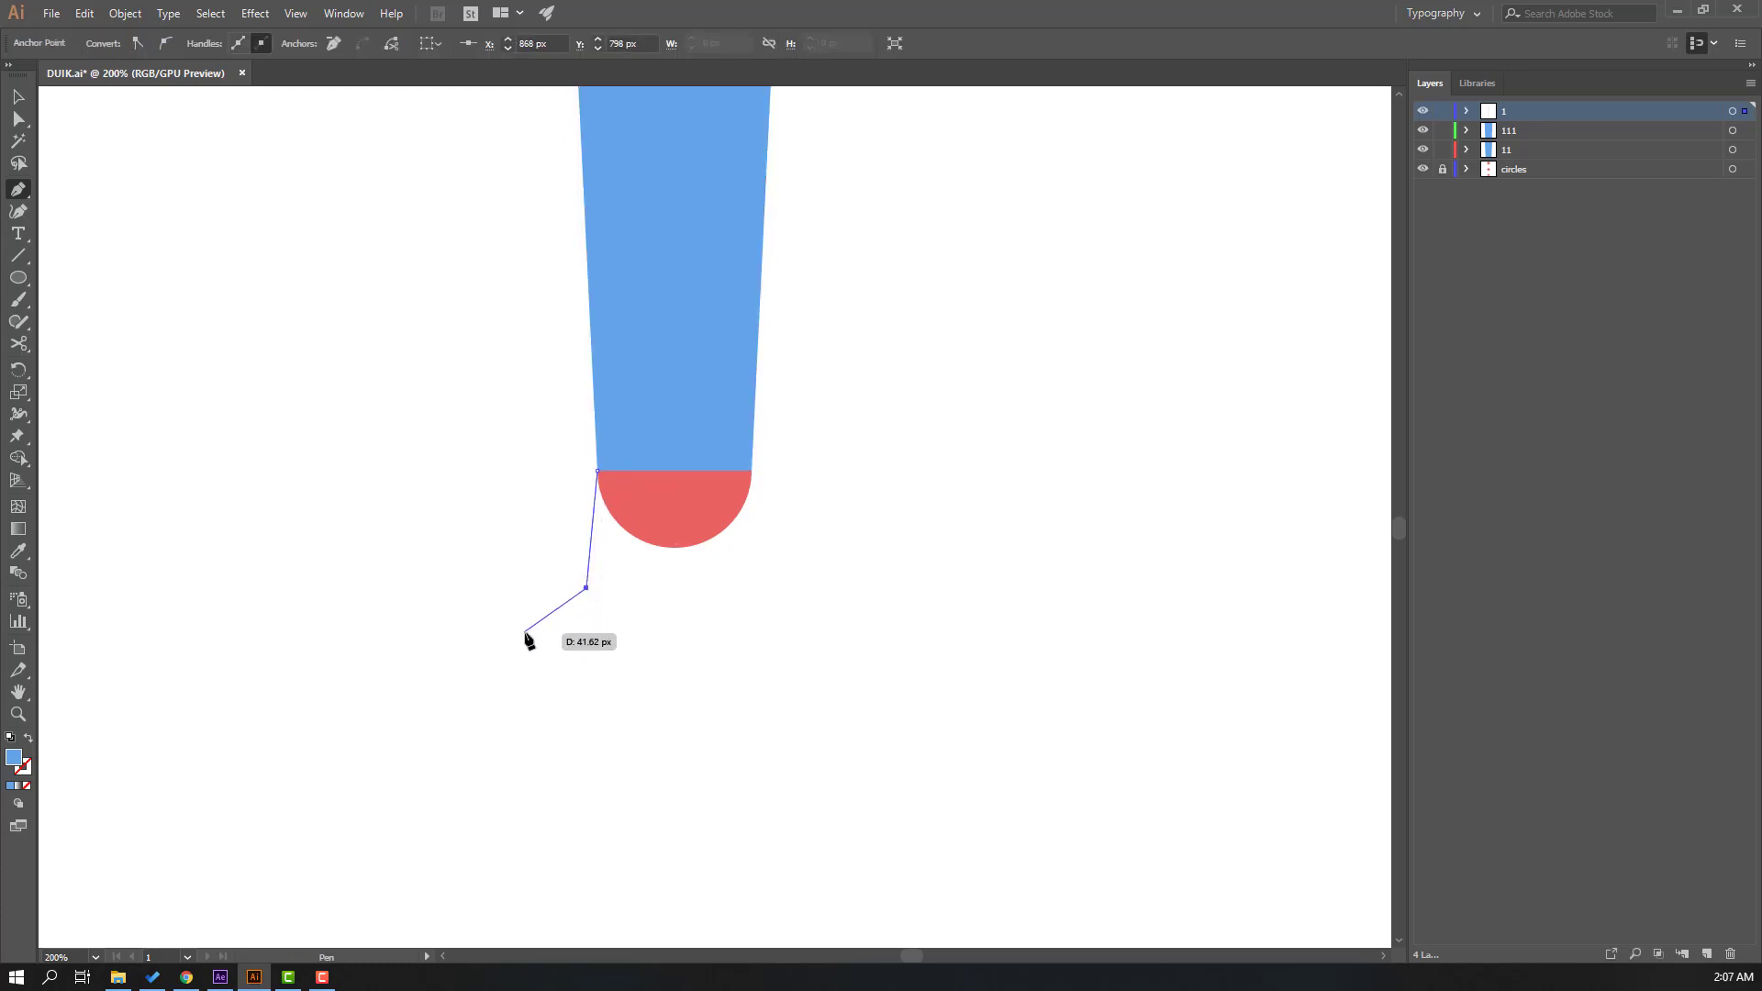
left_click(524, 632)
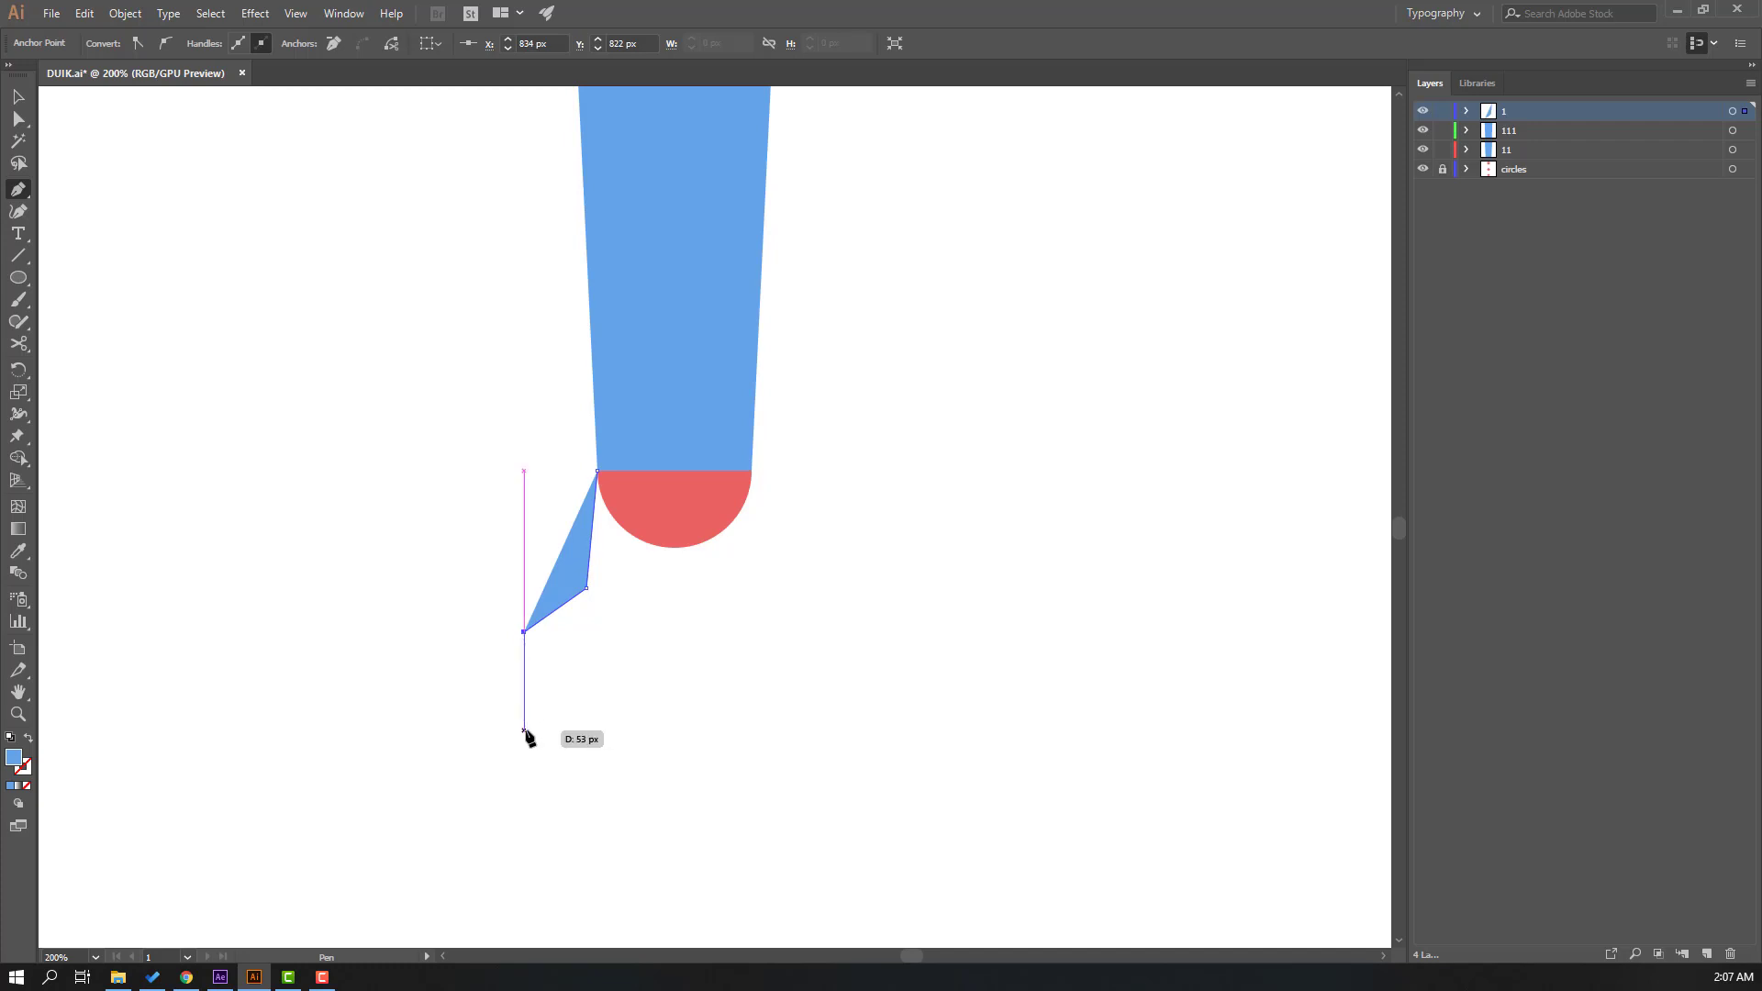
left_click(524, 730)
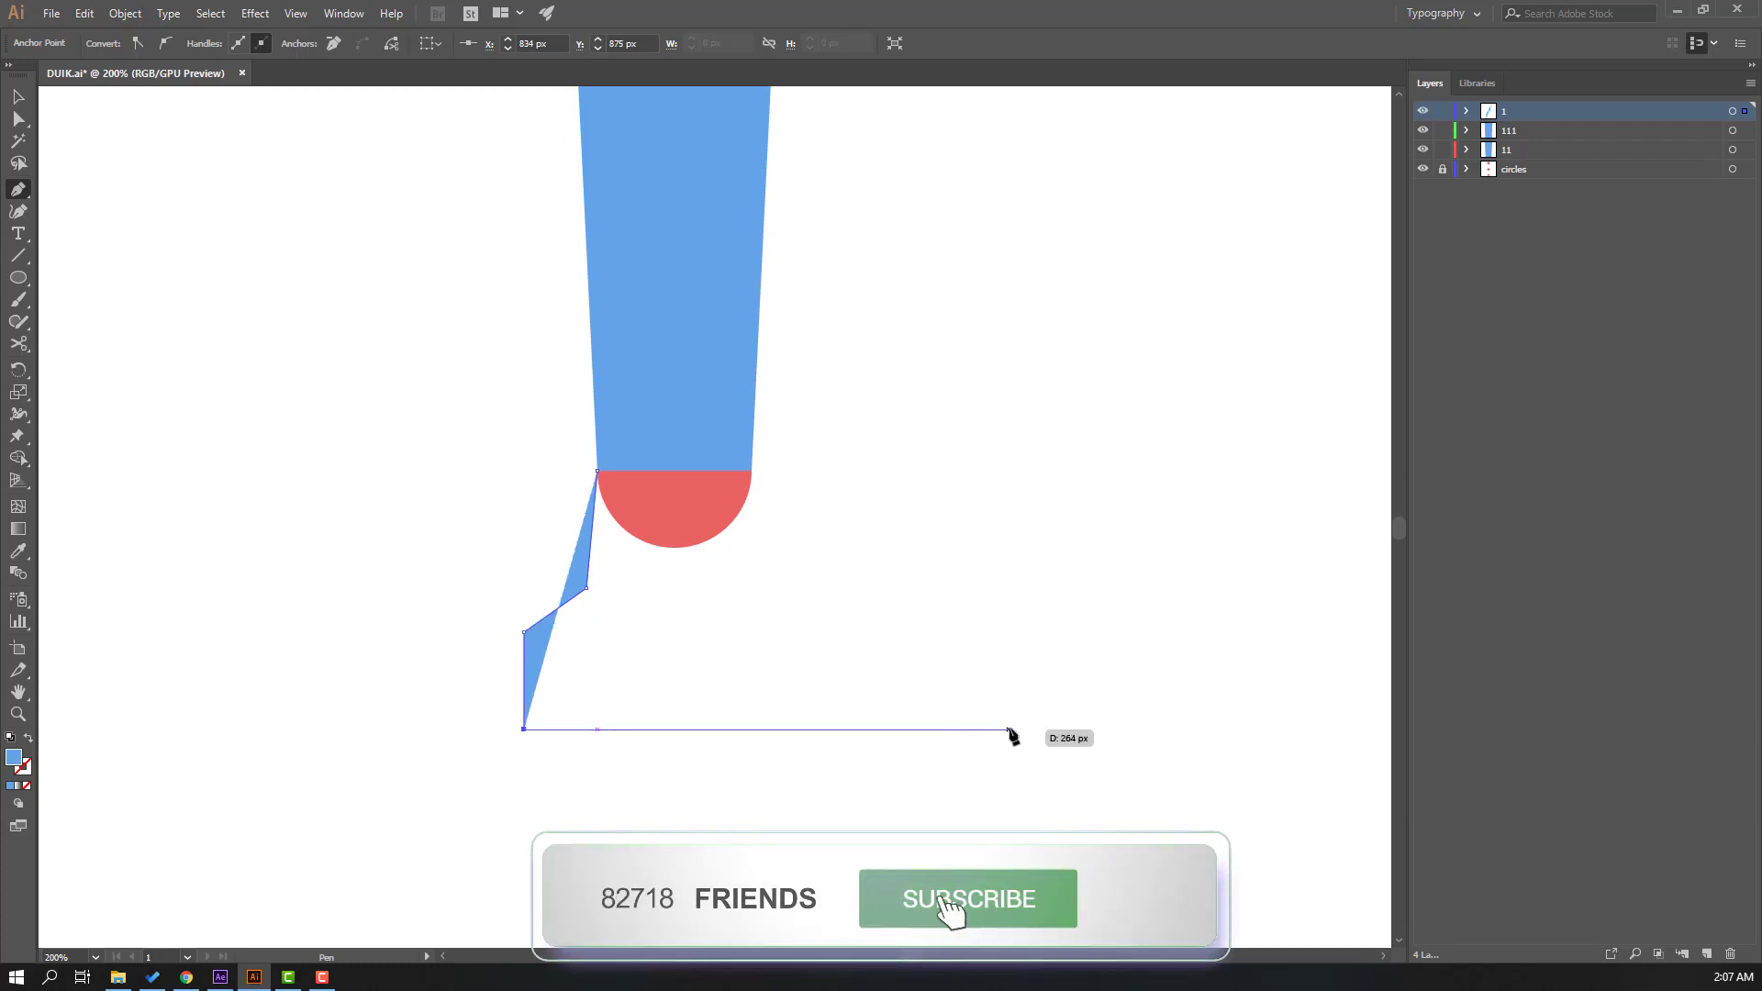
left_click(1085, 729)
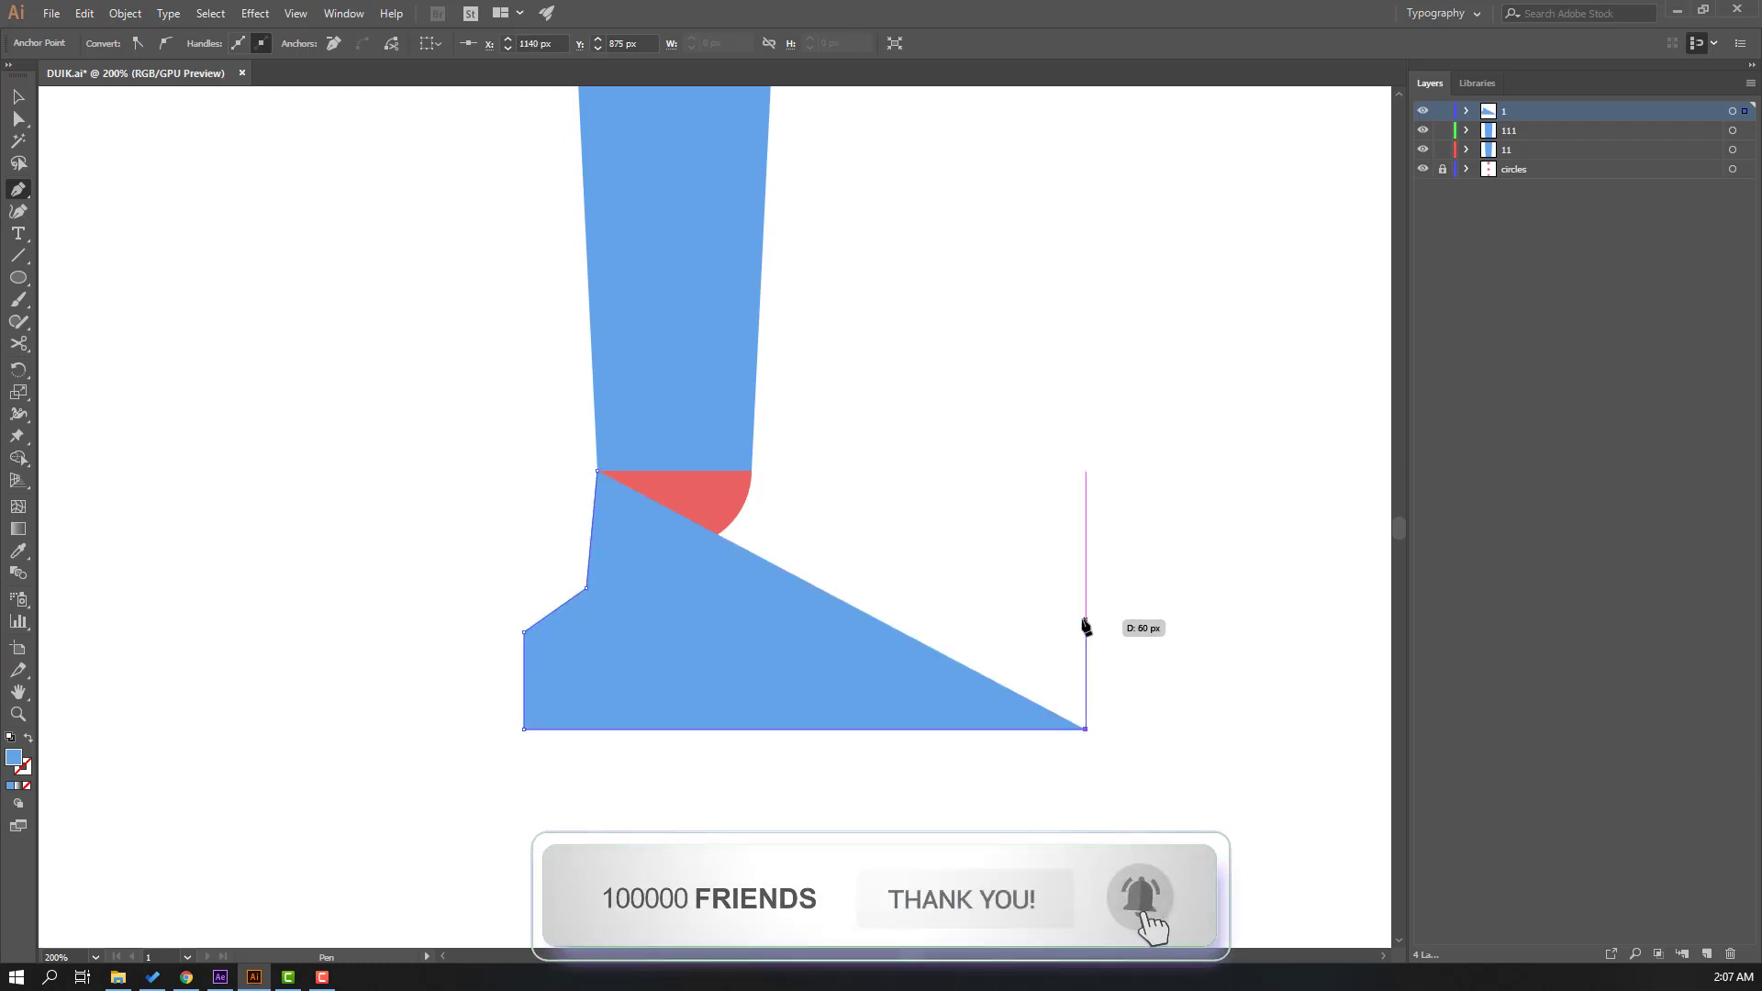
left_click(1096, 613)
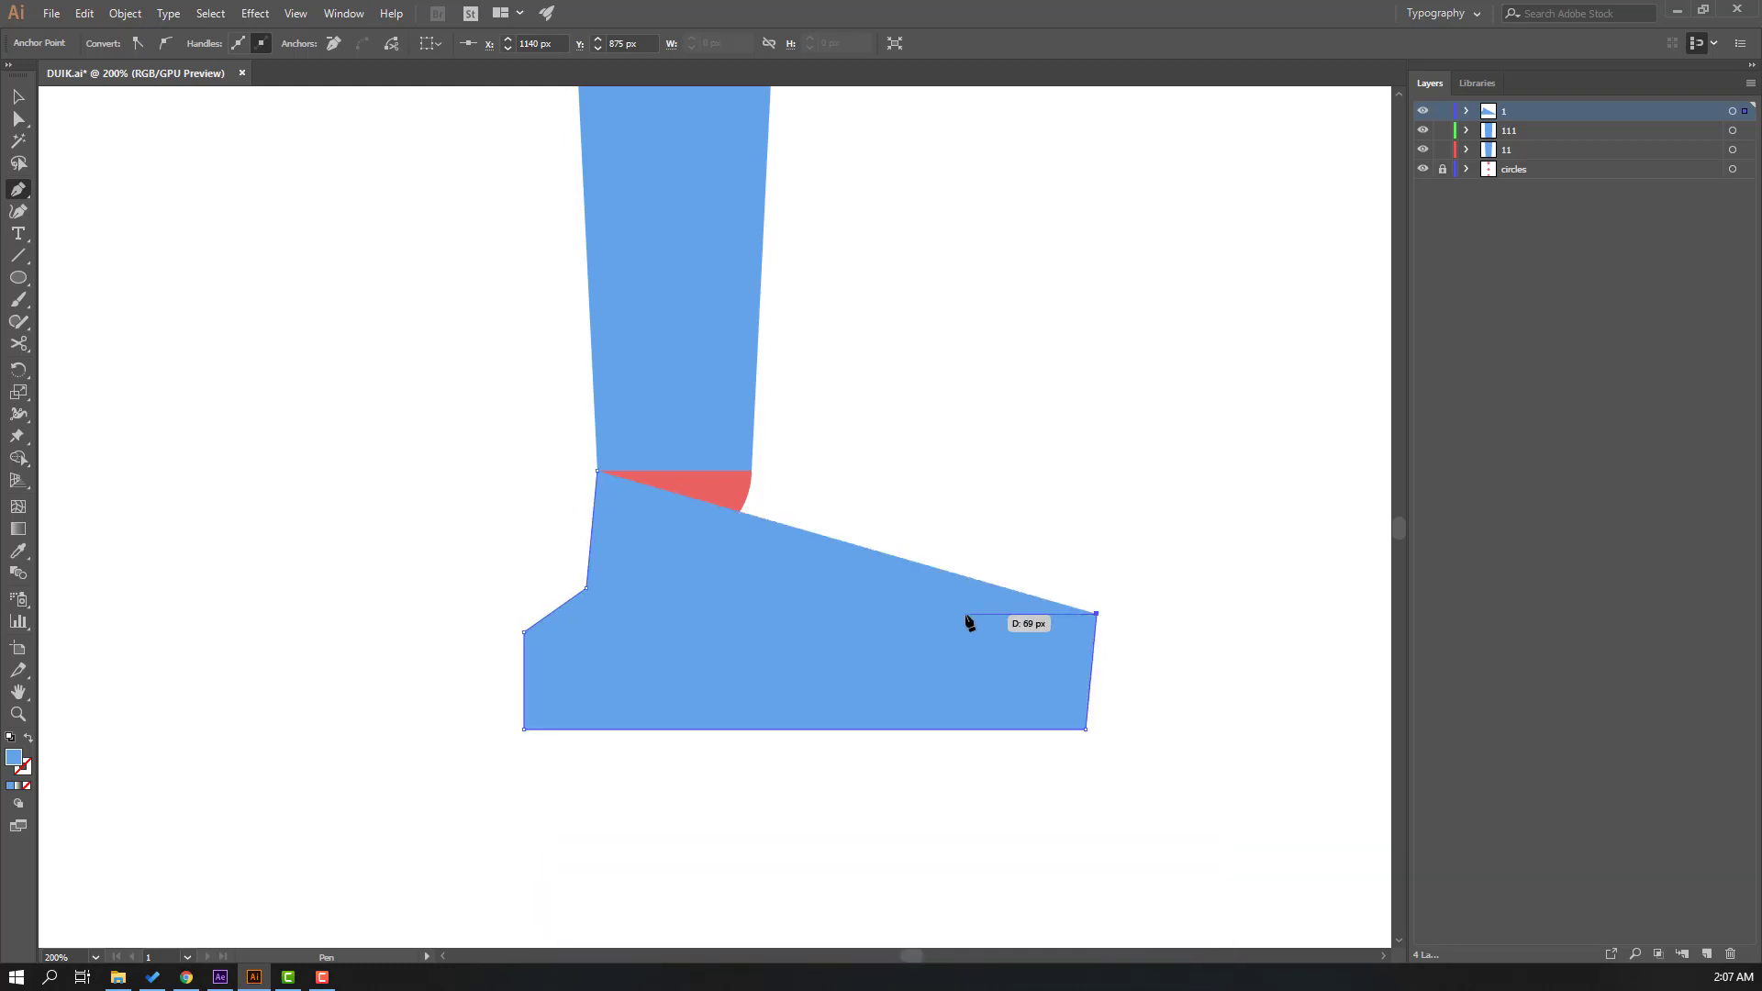
left_click(949, 612)
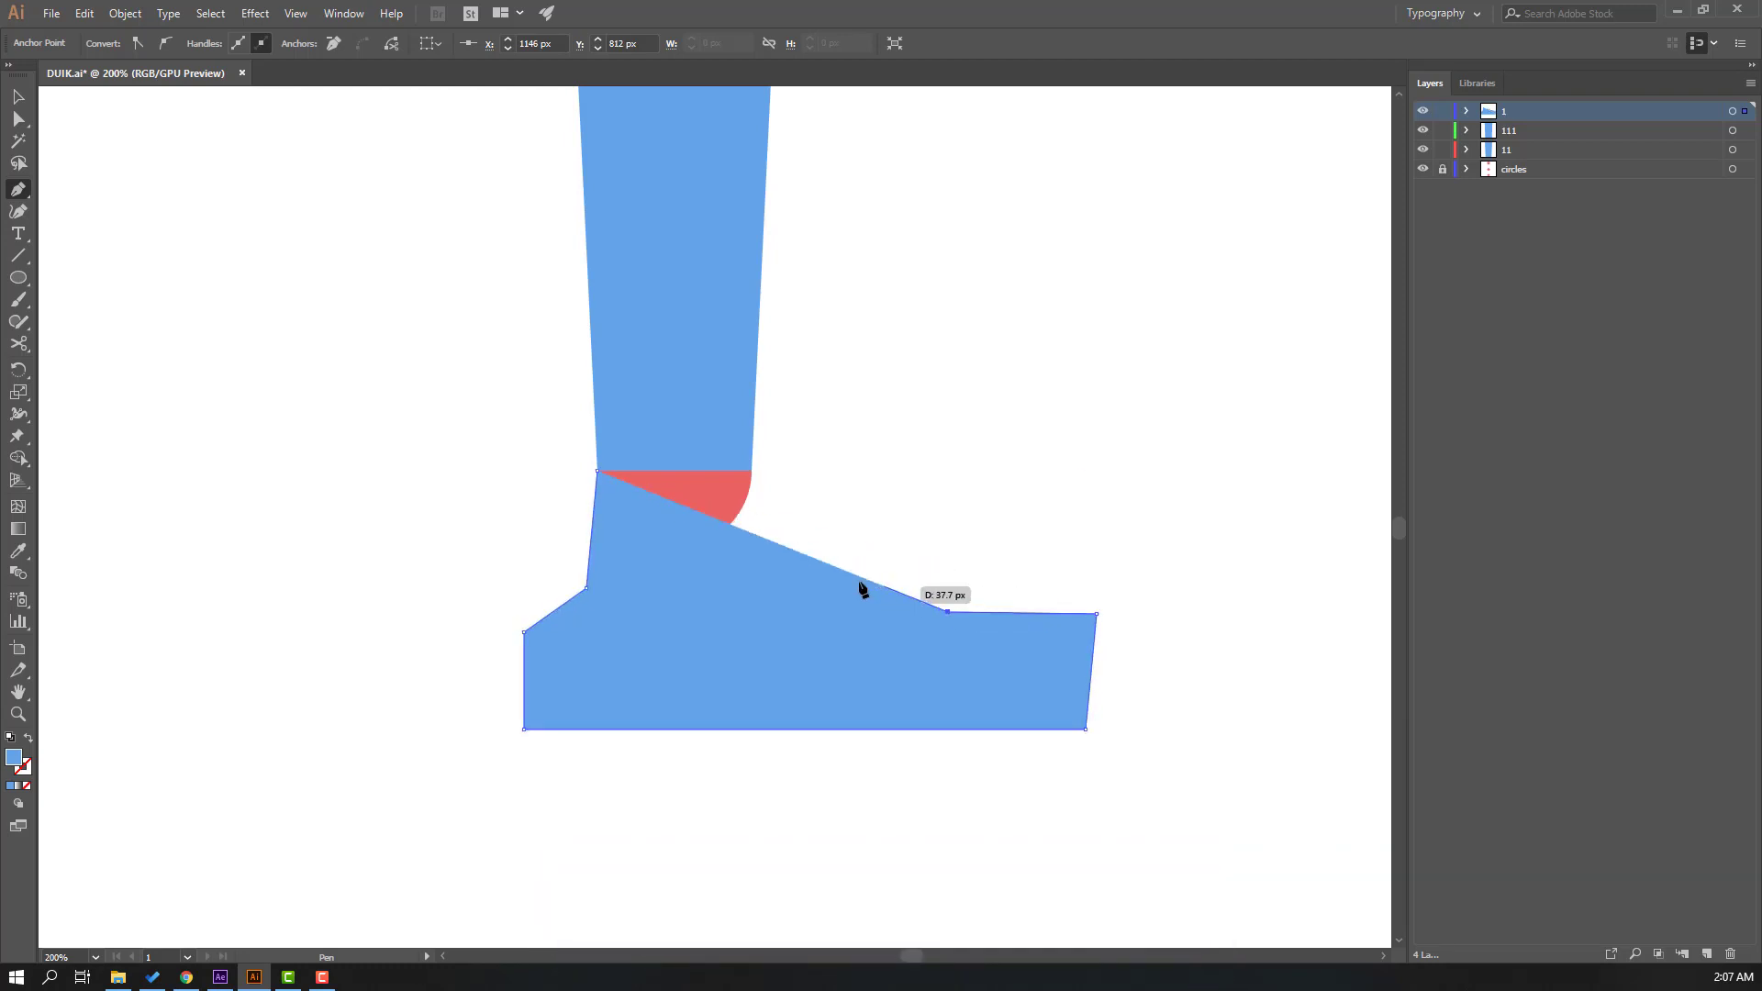
left_click(764, 573)
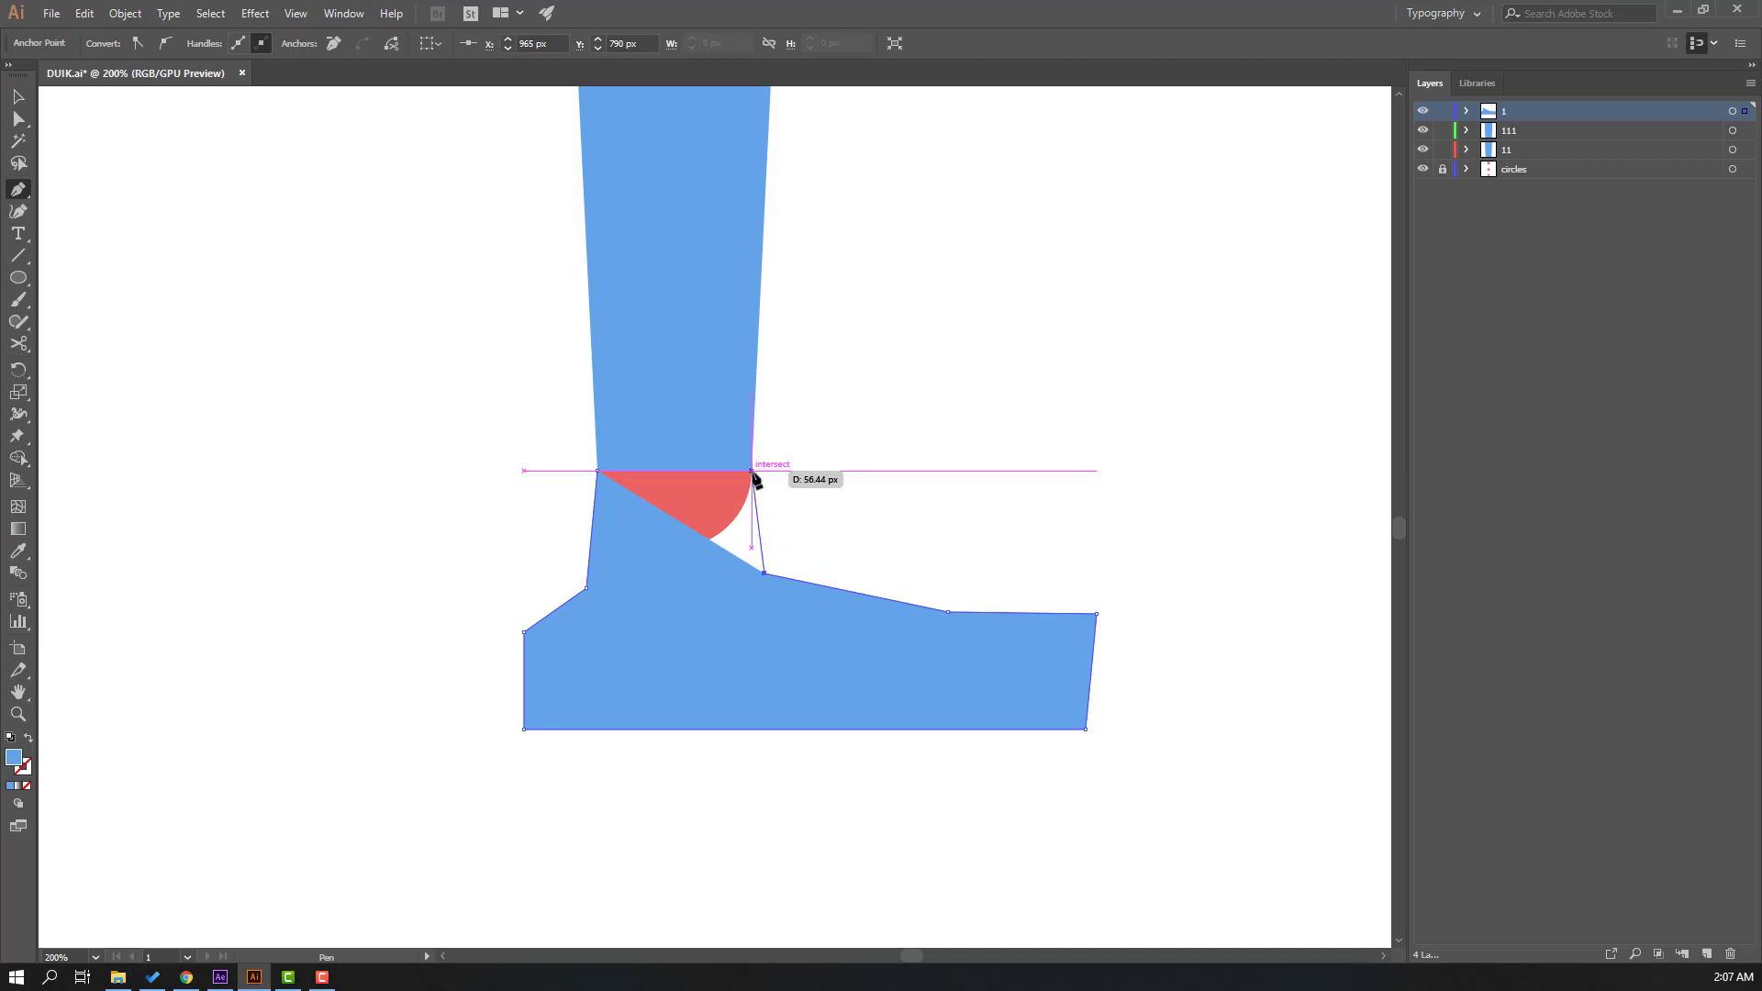
left_click(752, 472)
left_click(597, 470)
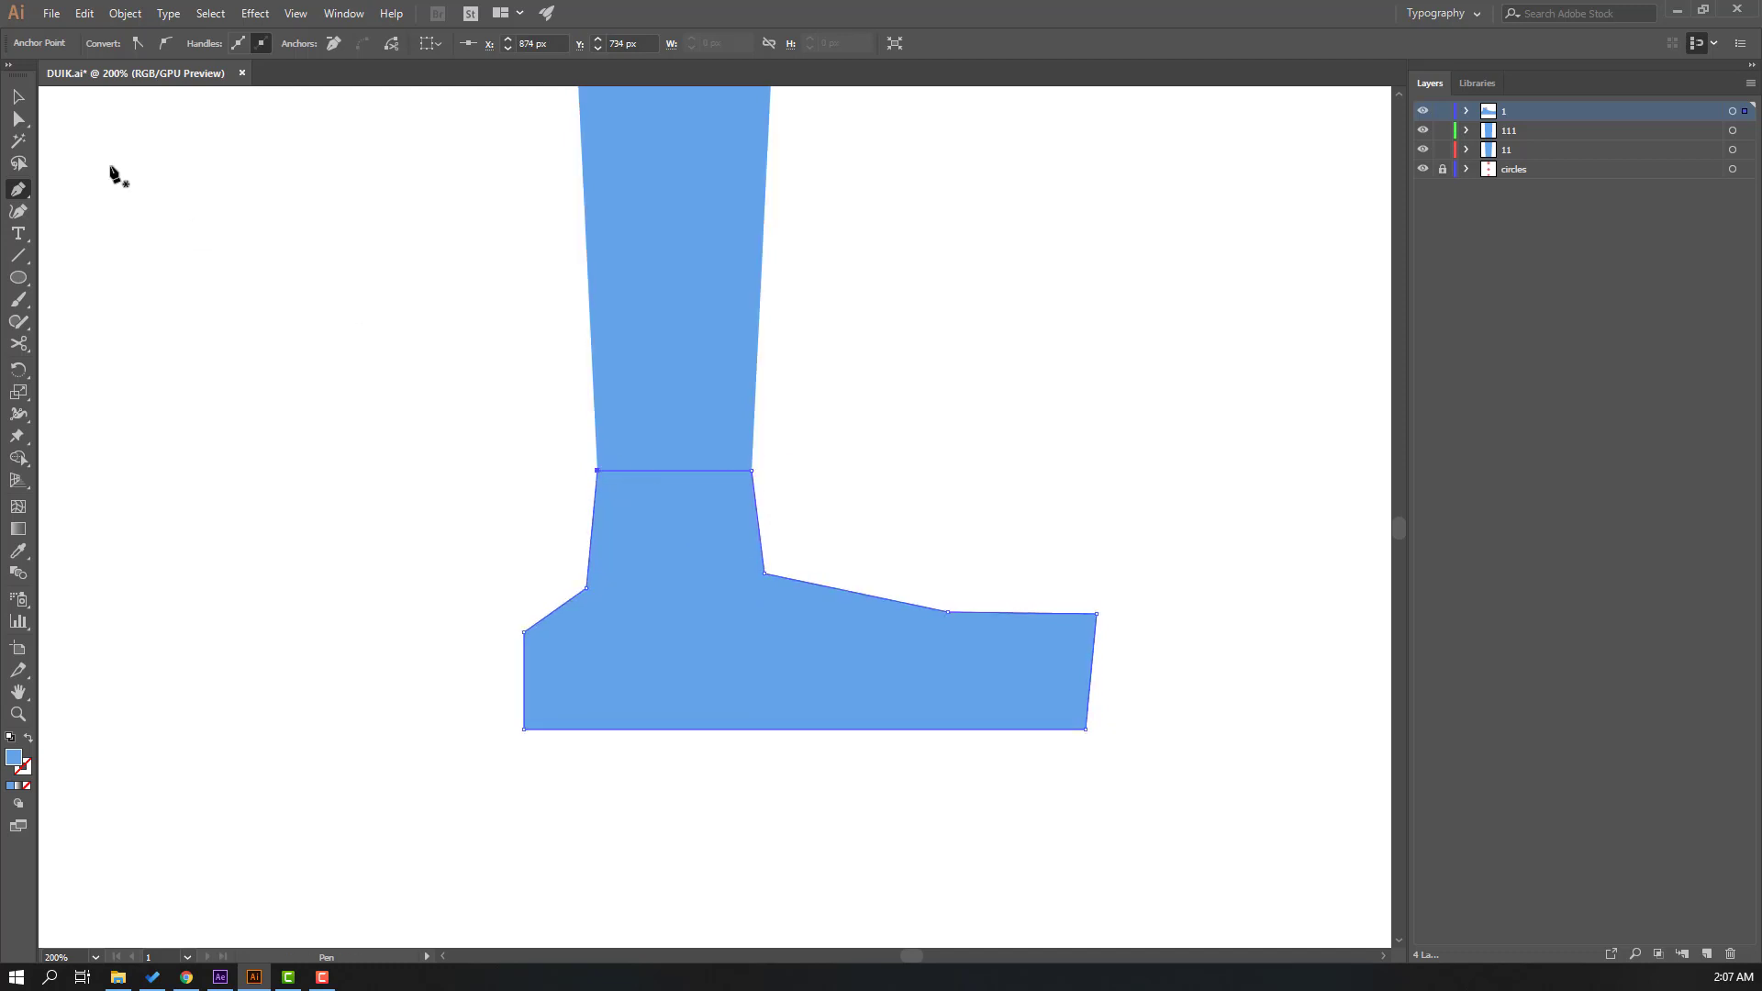
key("v")
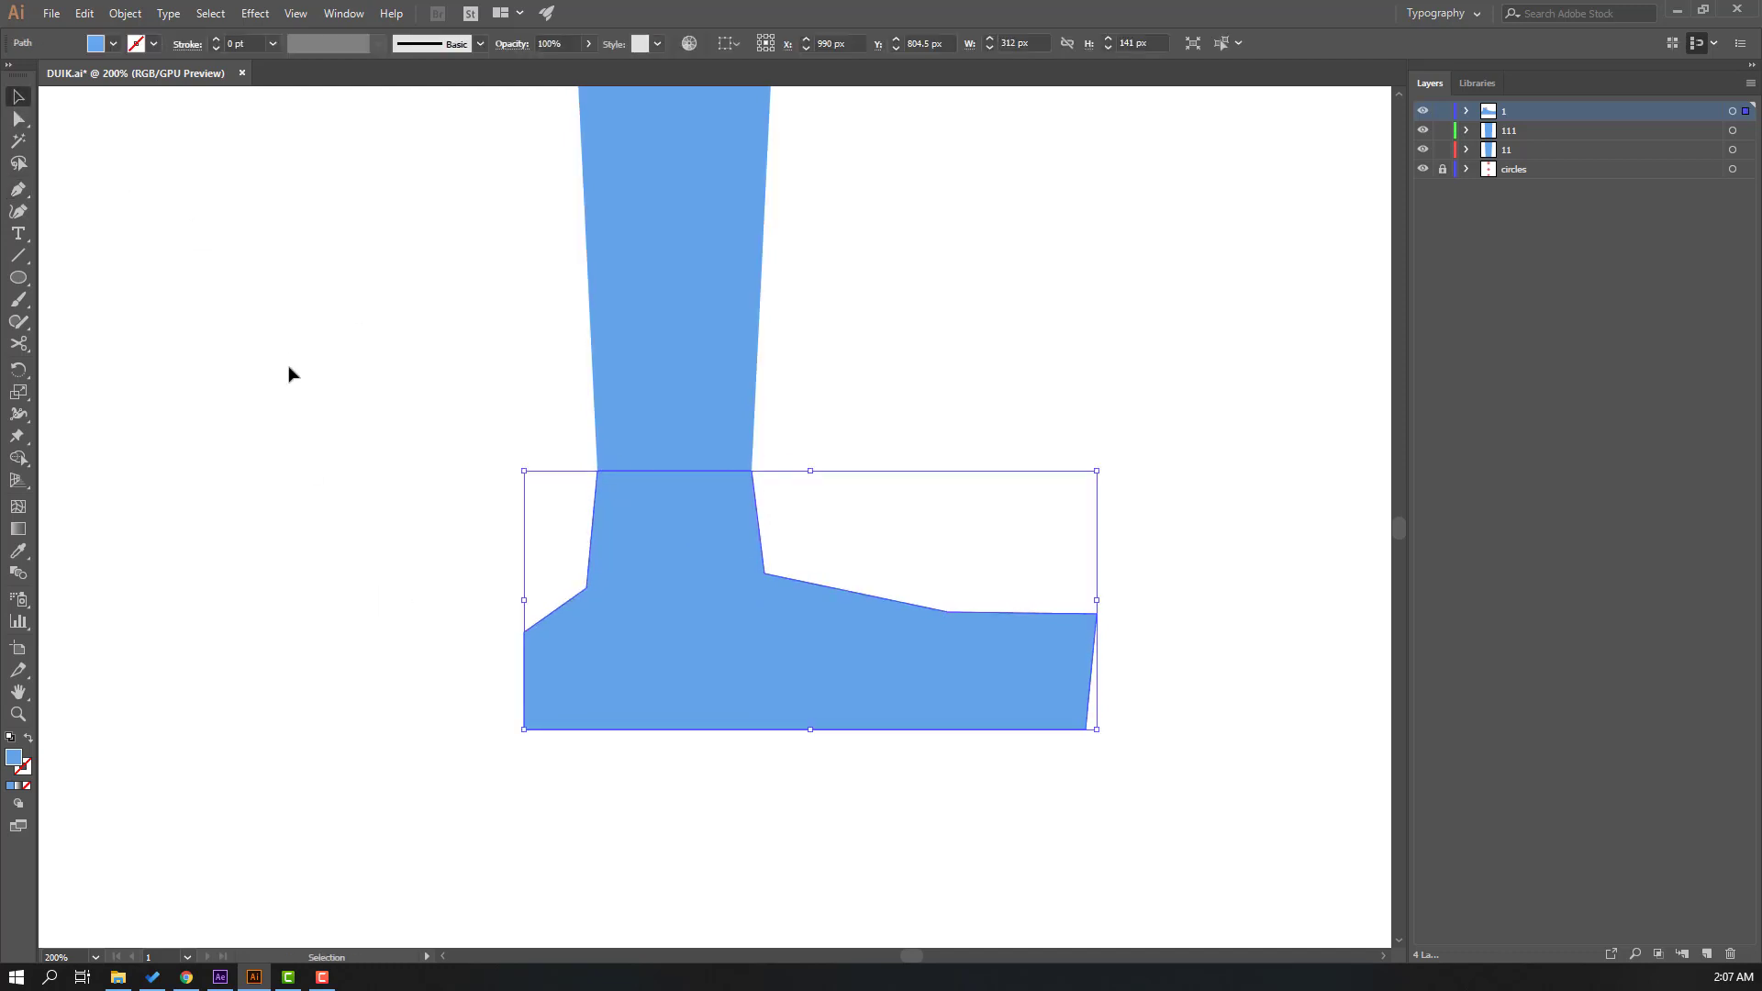
left_click(252, 418)
- Round the foot's heel, ankle, instep and toe corners with the live corner handles, giving the toe corners a radius of about 32 px
left_click(688, 552)
key("a")
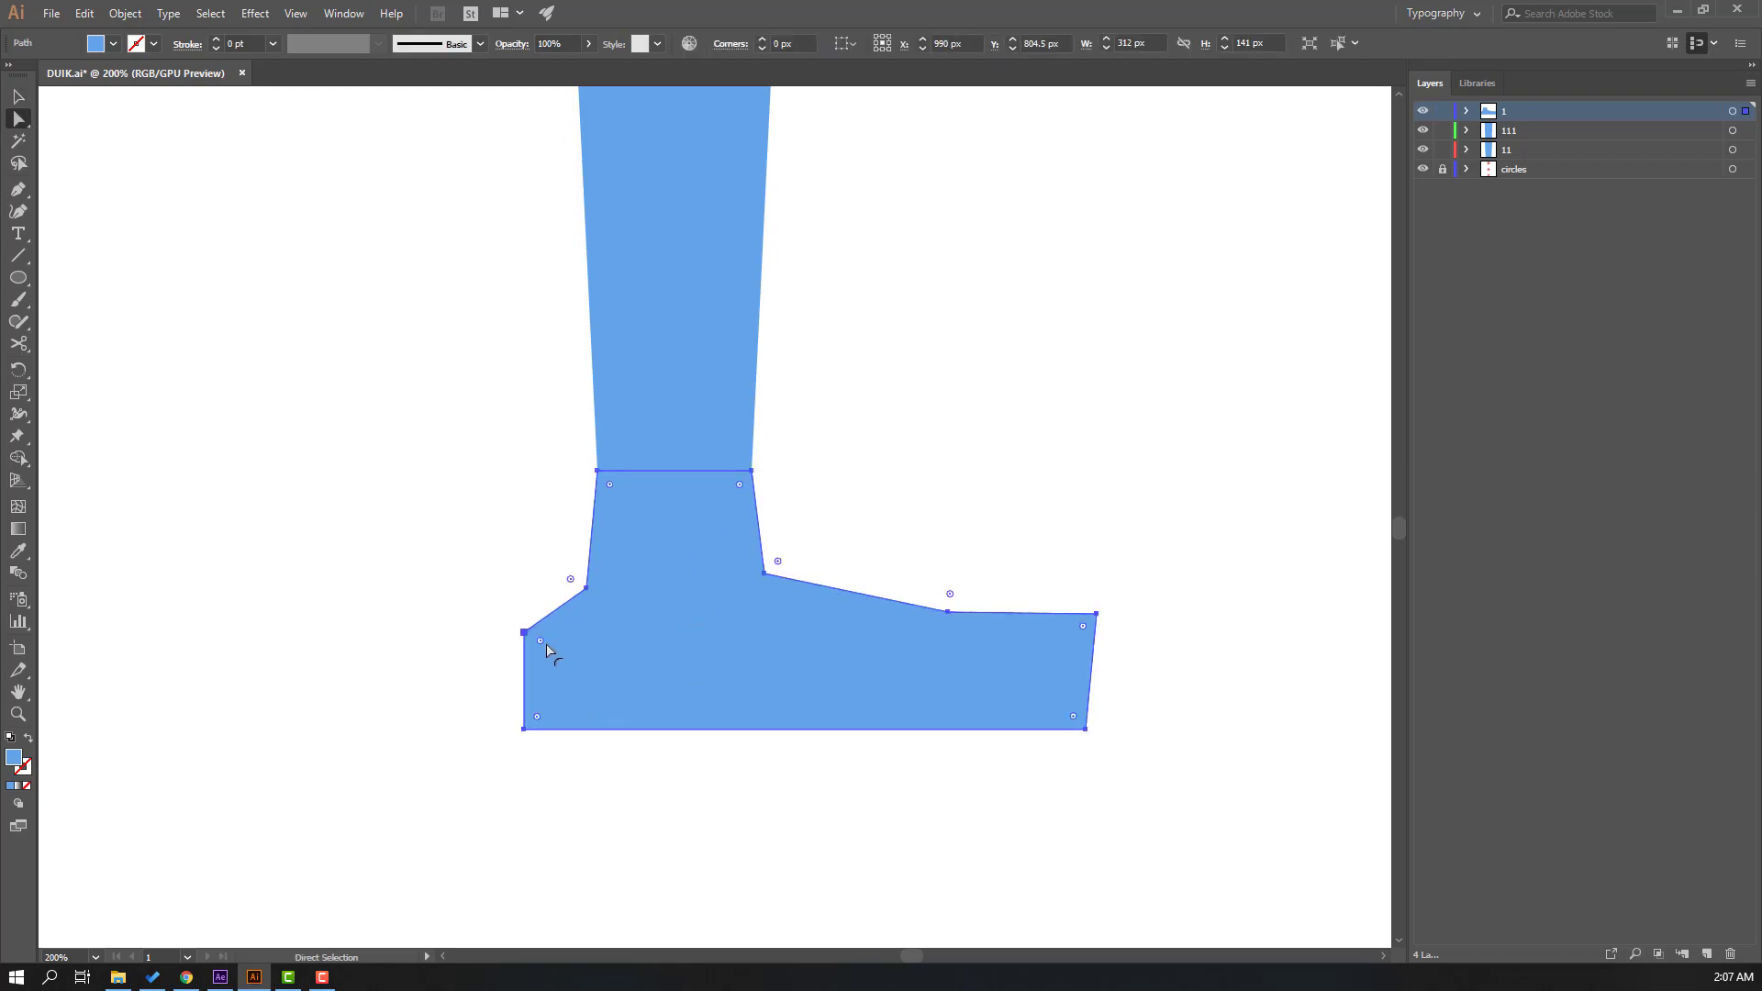
left_click_drag(540, 640, 599, 721)
left_click_drag(575, 581, 525, 553)
left_click_drag(778, 562, 808, 533)
left_click_drag(951, 597, 953, 564)
left_click(1092, 642)
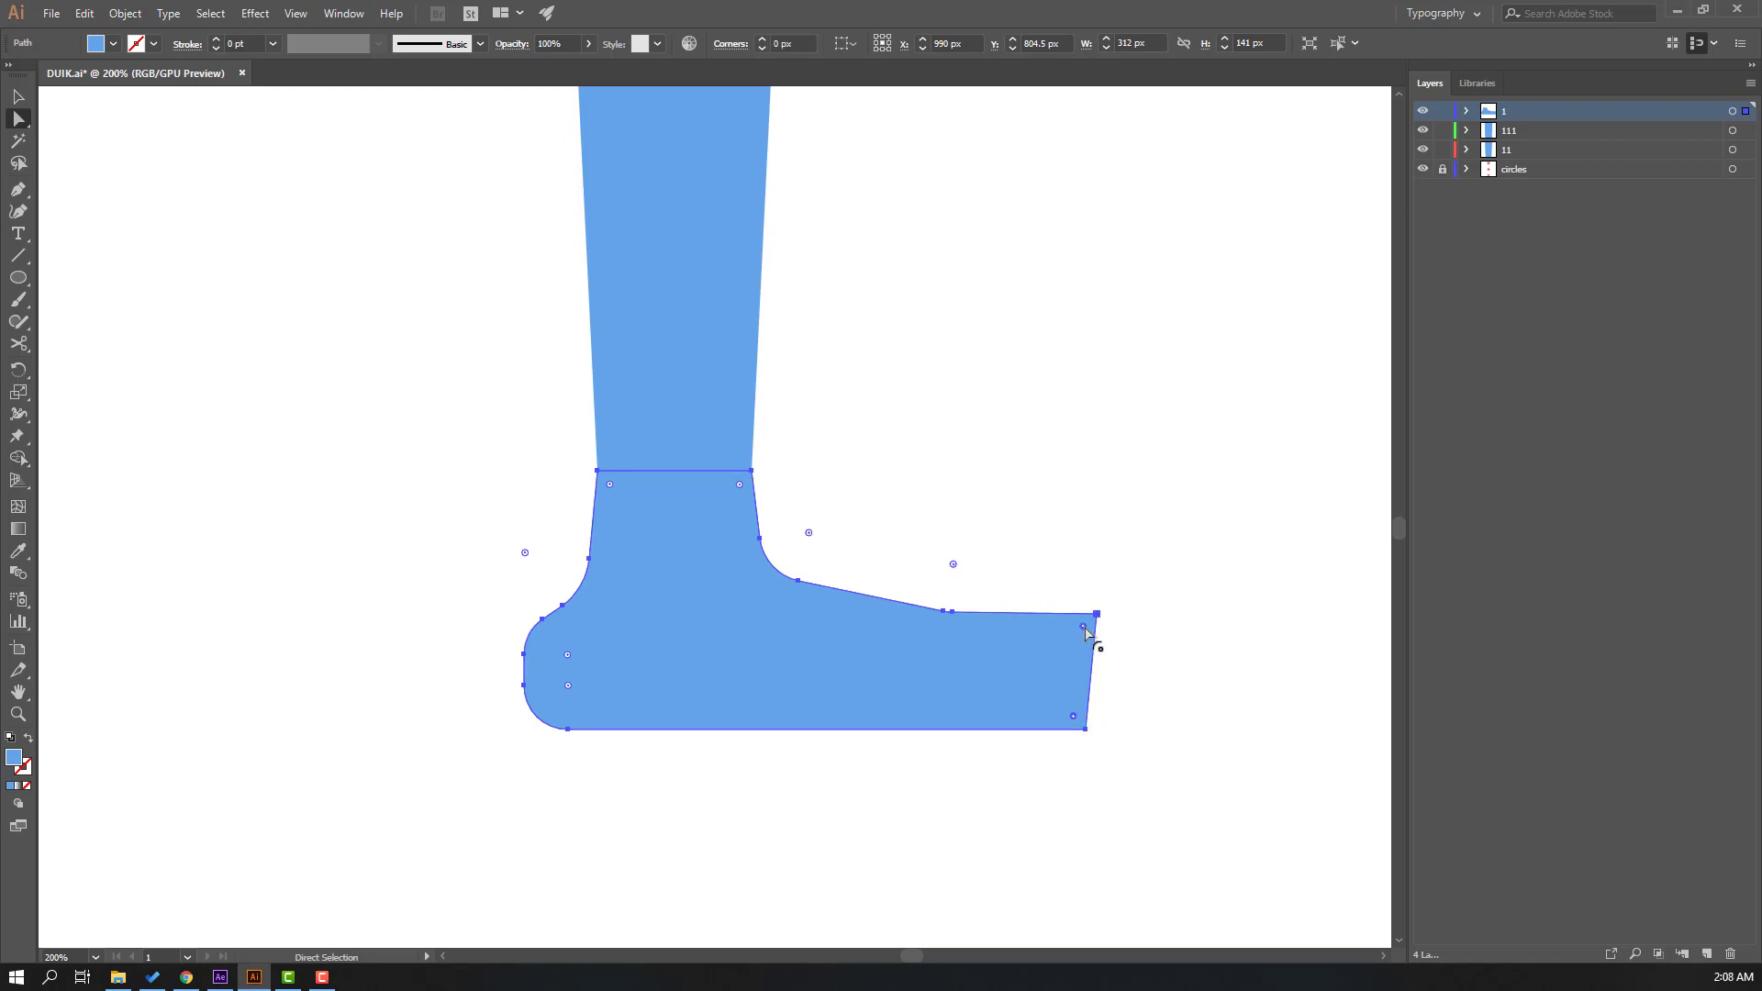
left_click_drag(1083, 626, 1031, 668)
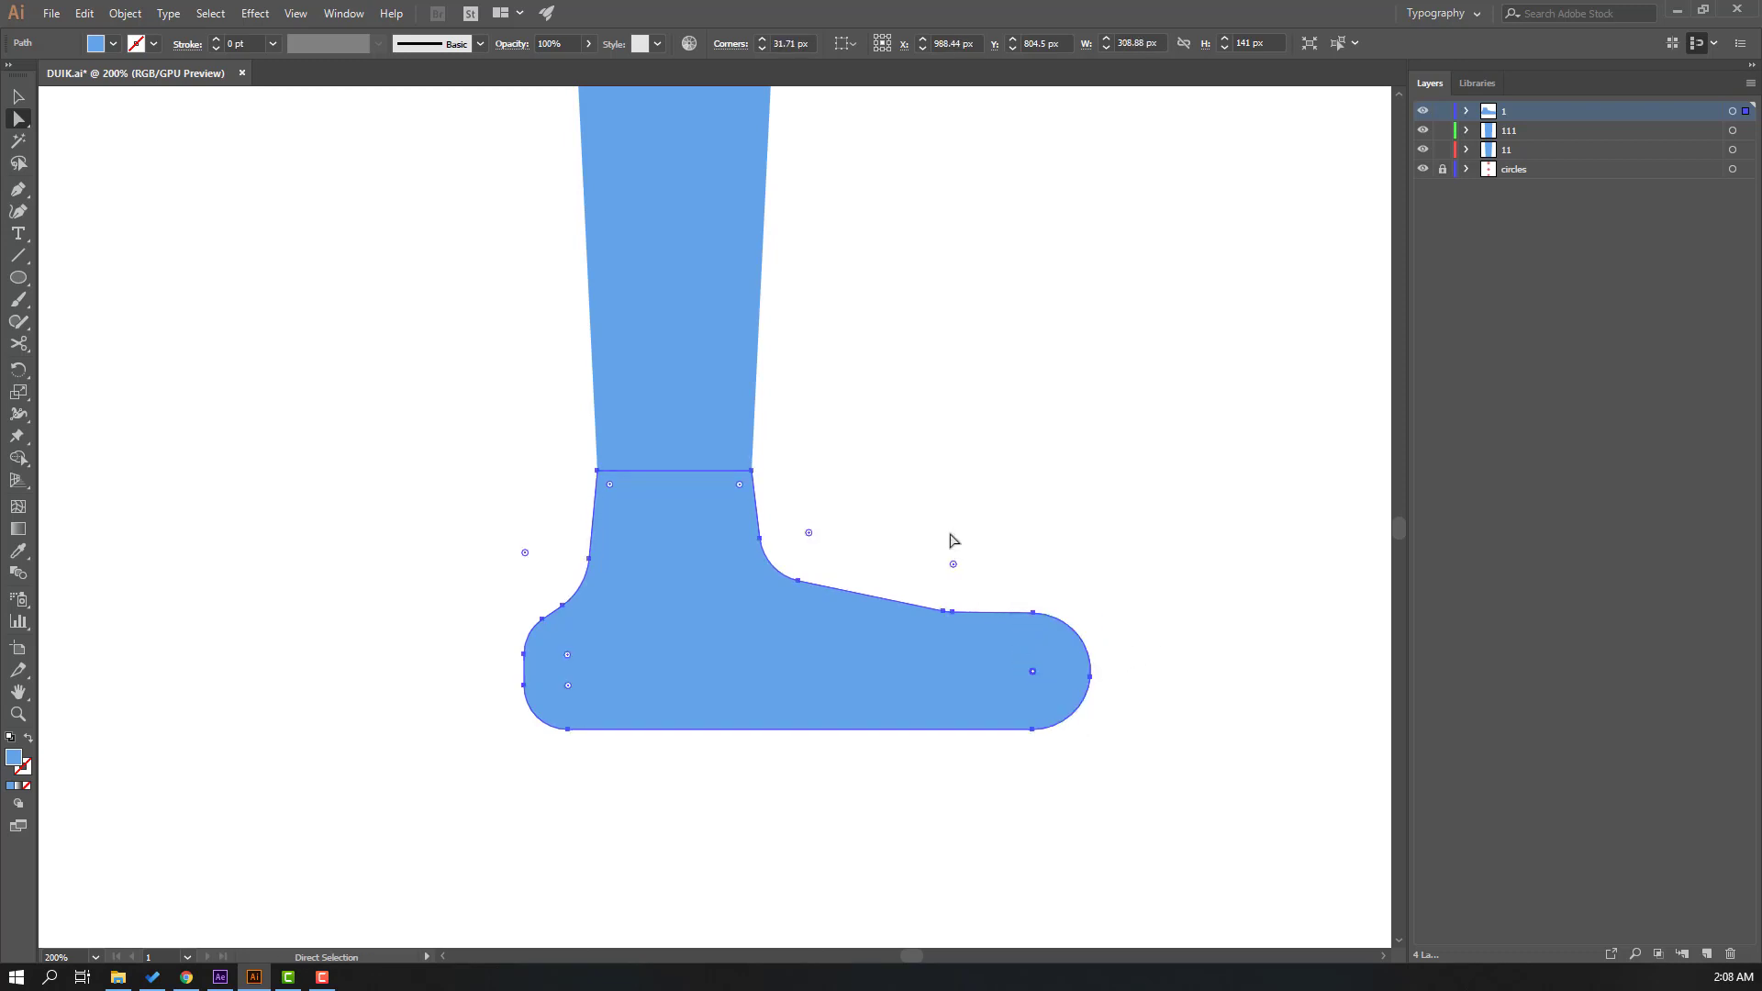
key("v")
left_click(1042, 468)
- Unlock the circles layer and reorder the layers to circles, 111, 11 and 1 from top to bottom
scroll(912, 517, "up", 3)
scroll(912, 517, "up", 1)
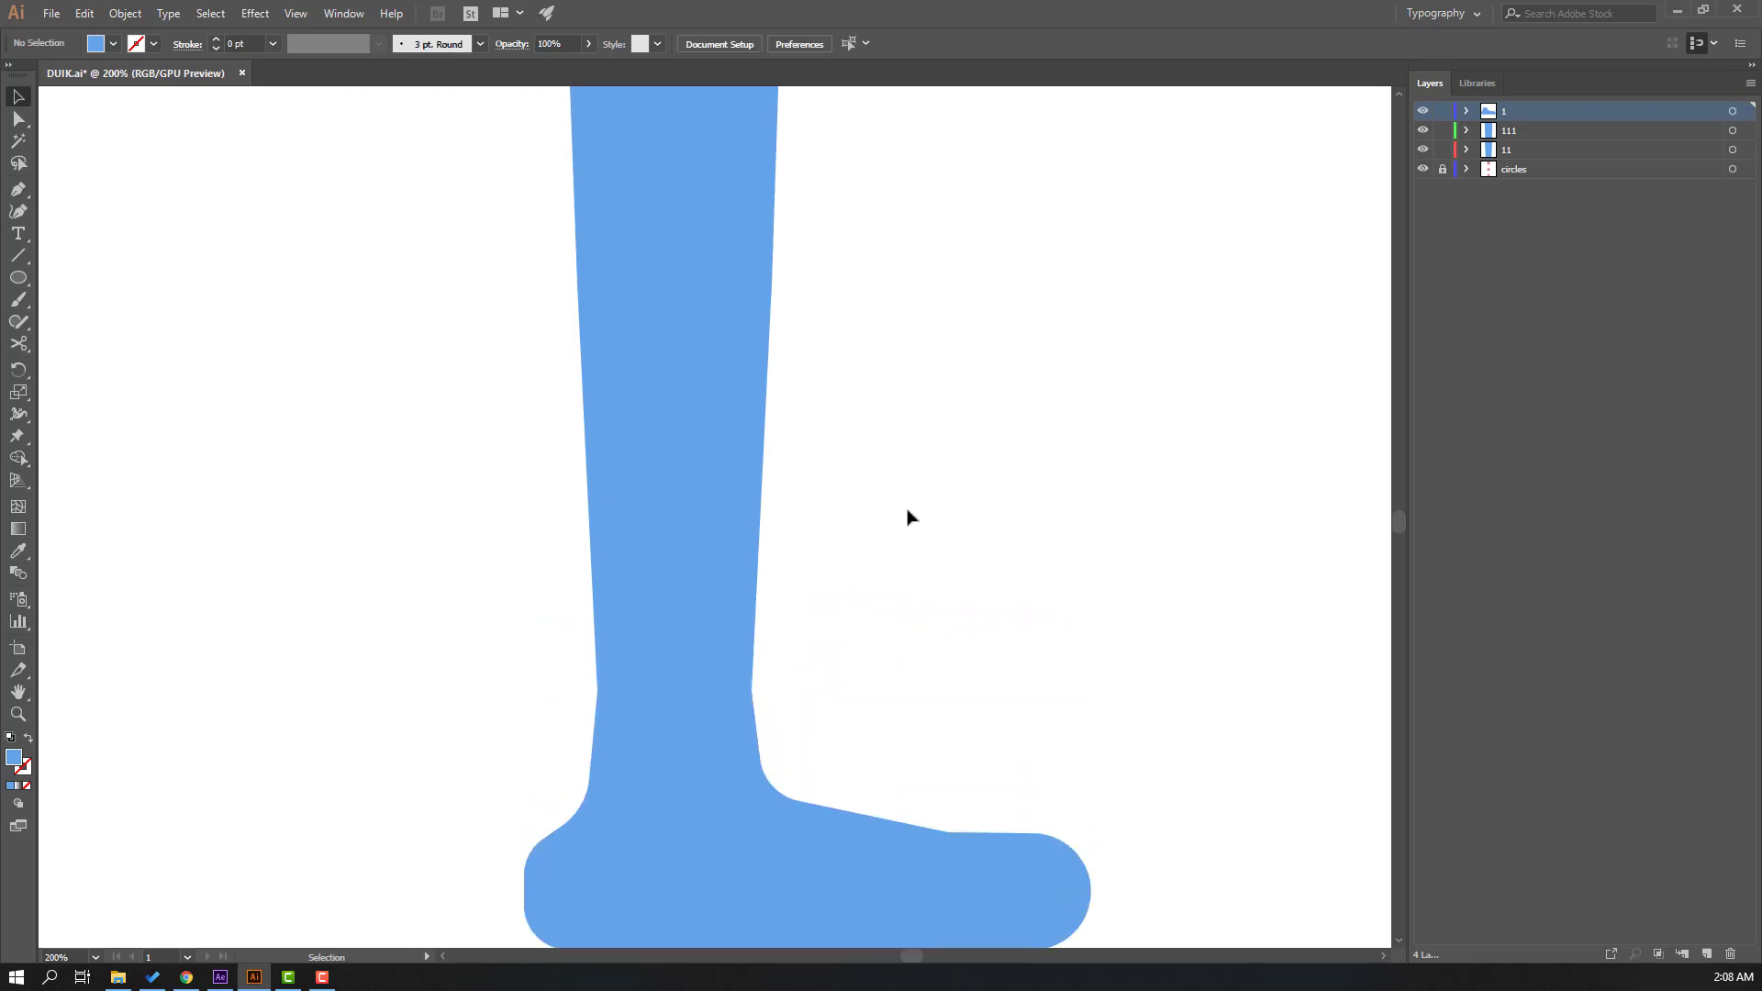
key("ctrl+minus")
key("ctrl+minus")
key("ctrl+minus")
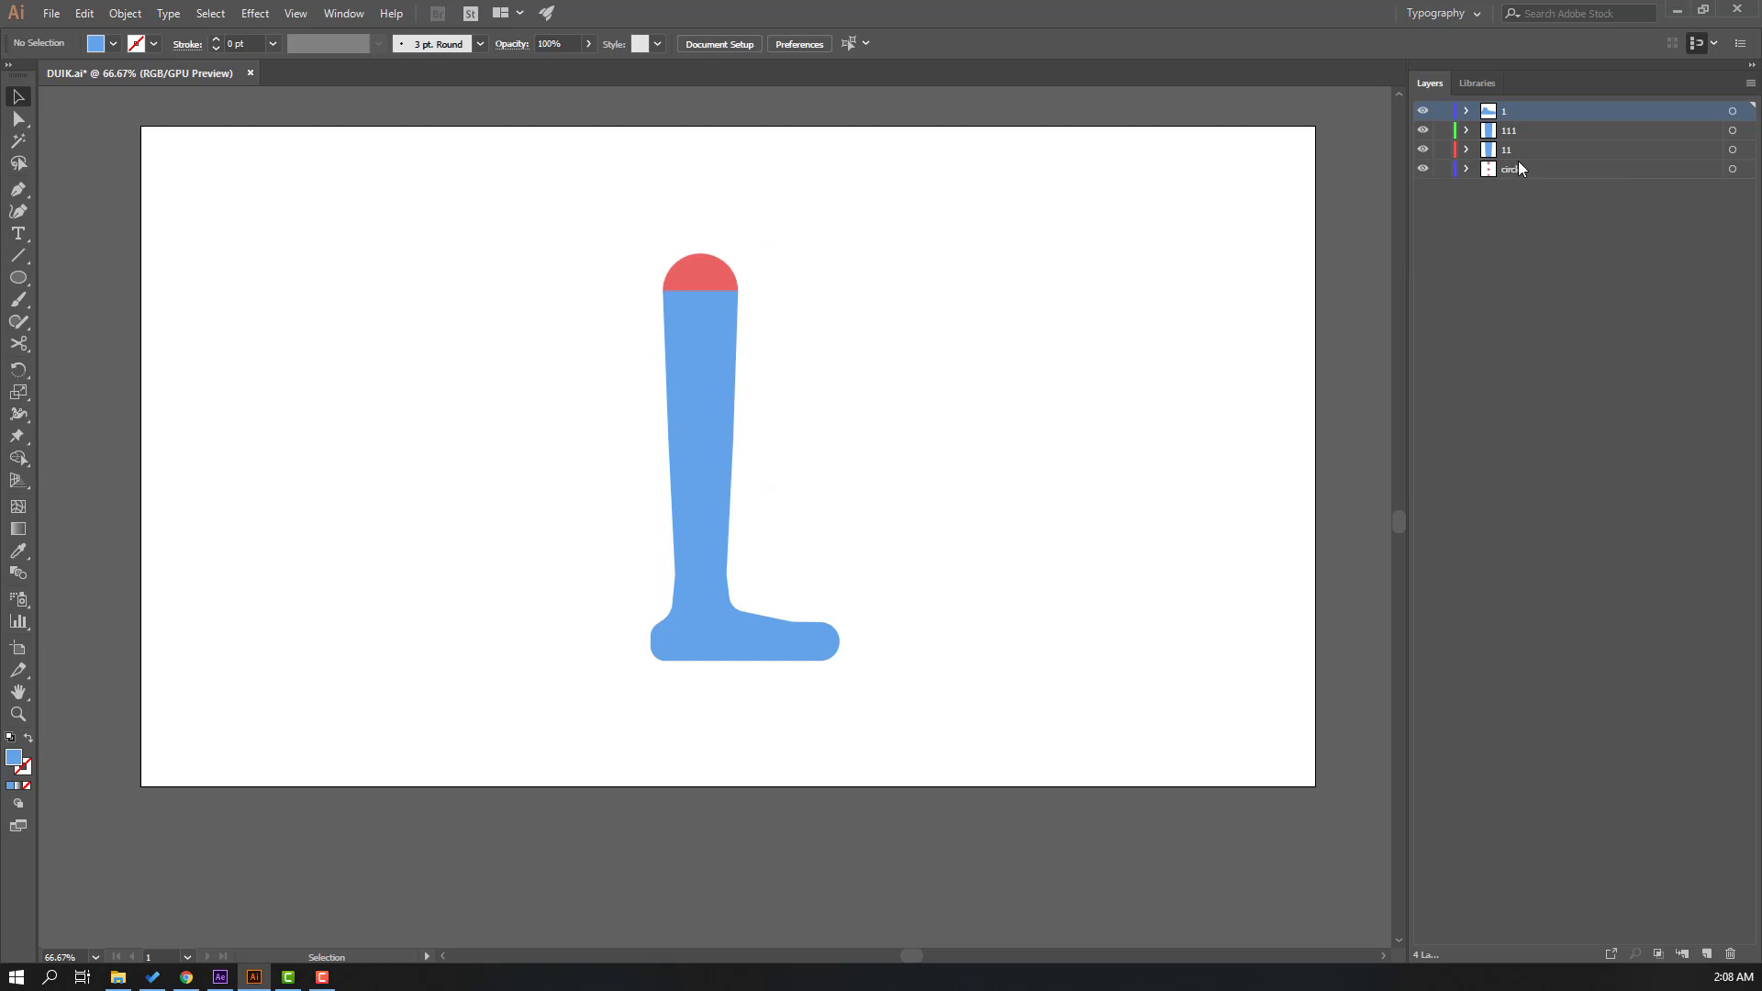
mouse_move(1501, 120)
left_mouse_down()
mouse_move(1506, 174)
mouse_move(1510, 108)
left_mouse_up()
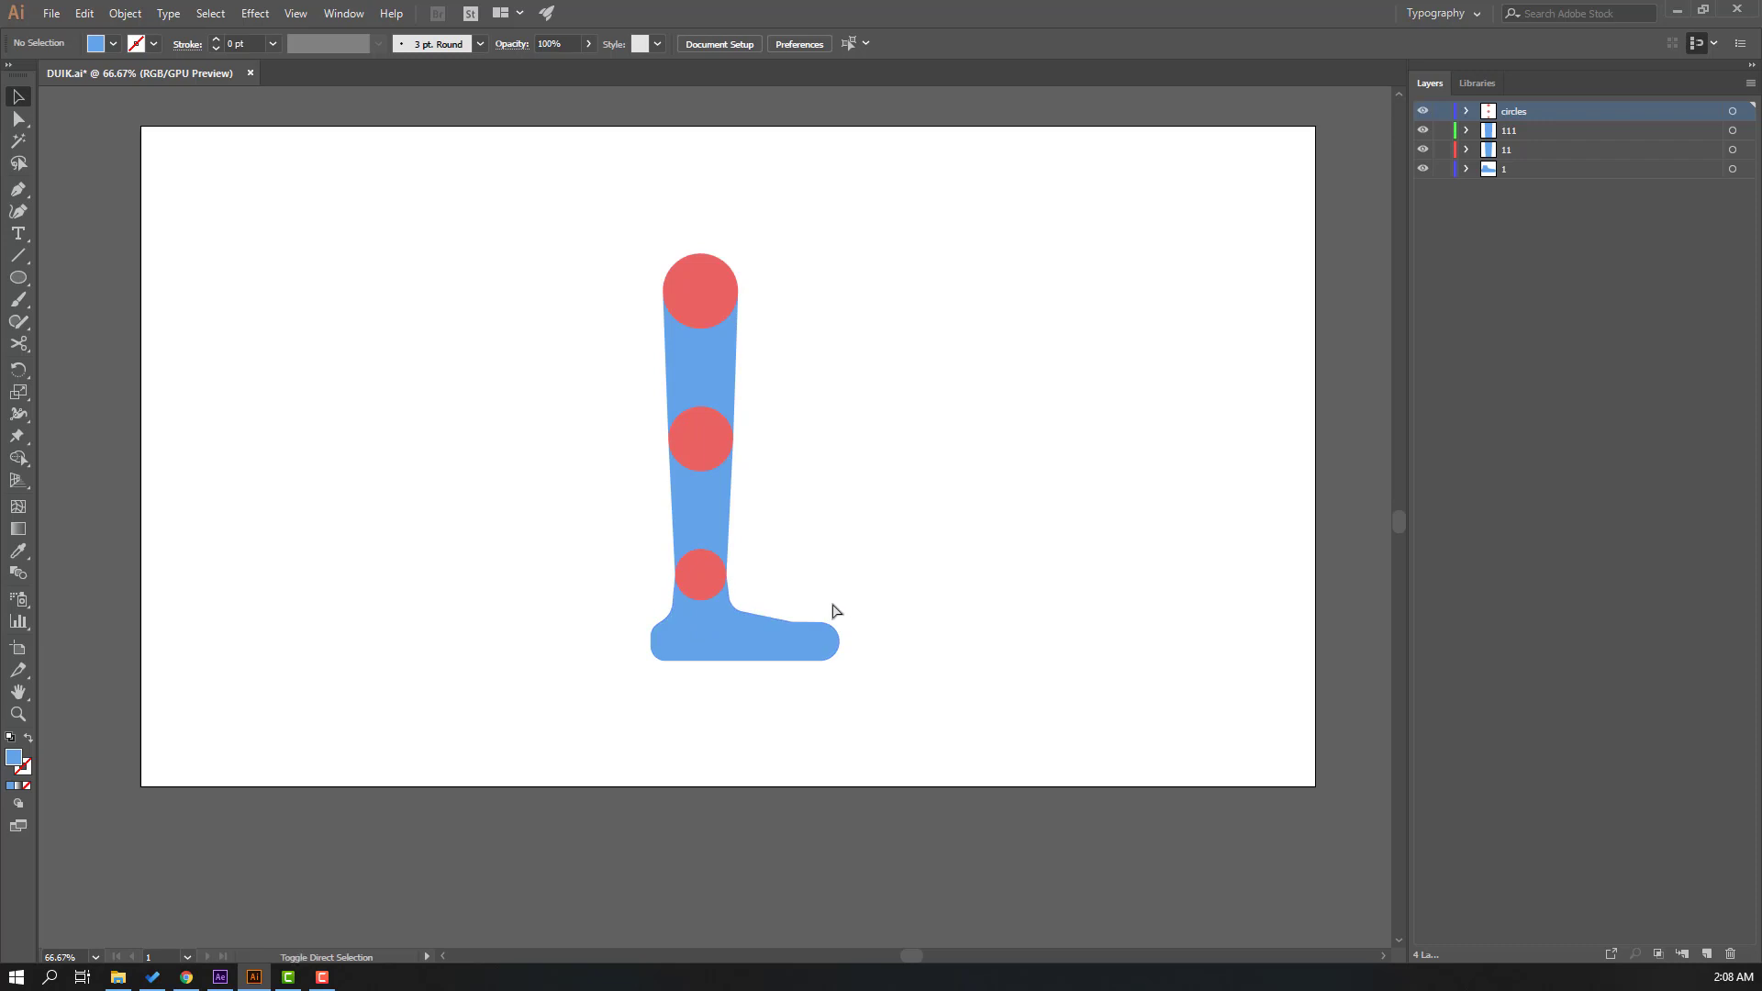
- Cut the ankle circle, hide layers 111 and 11, and paste the circle in place in front on layer 1
left_click(717, 575)
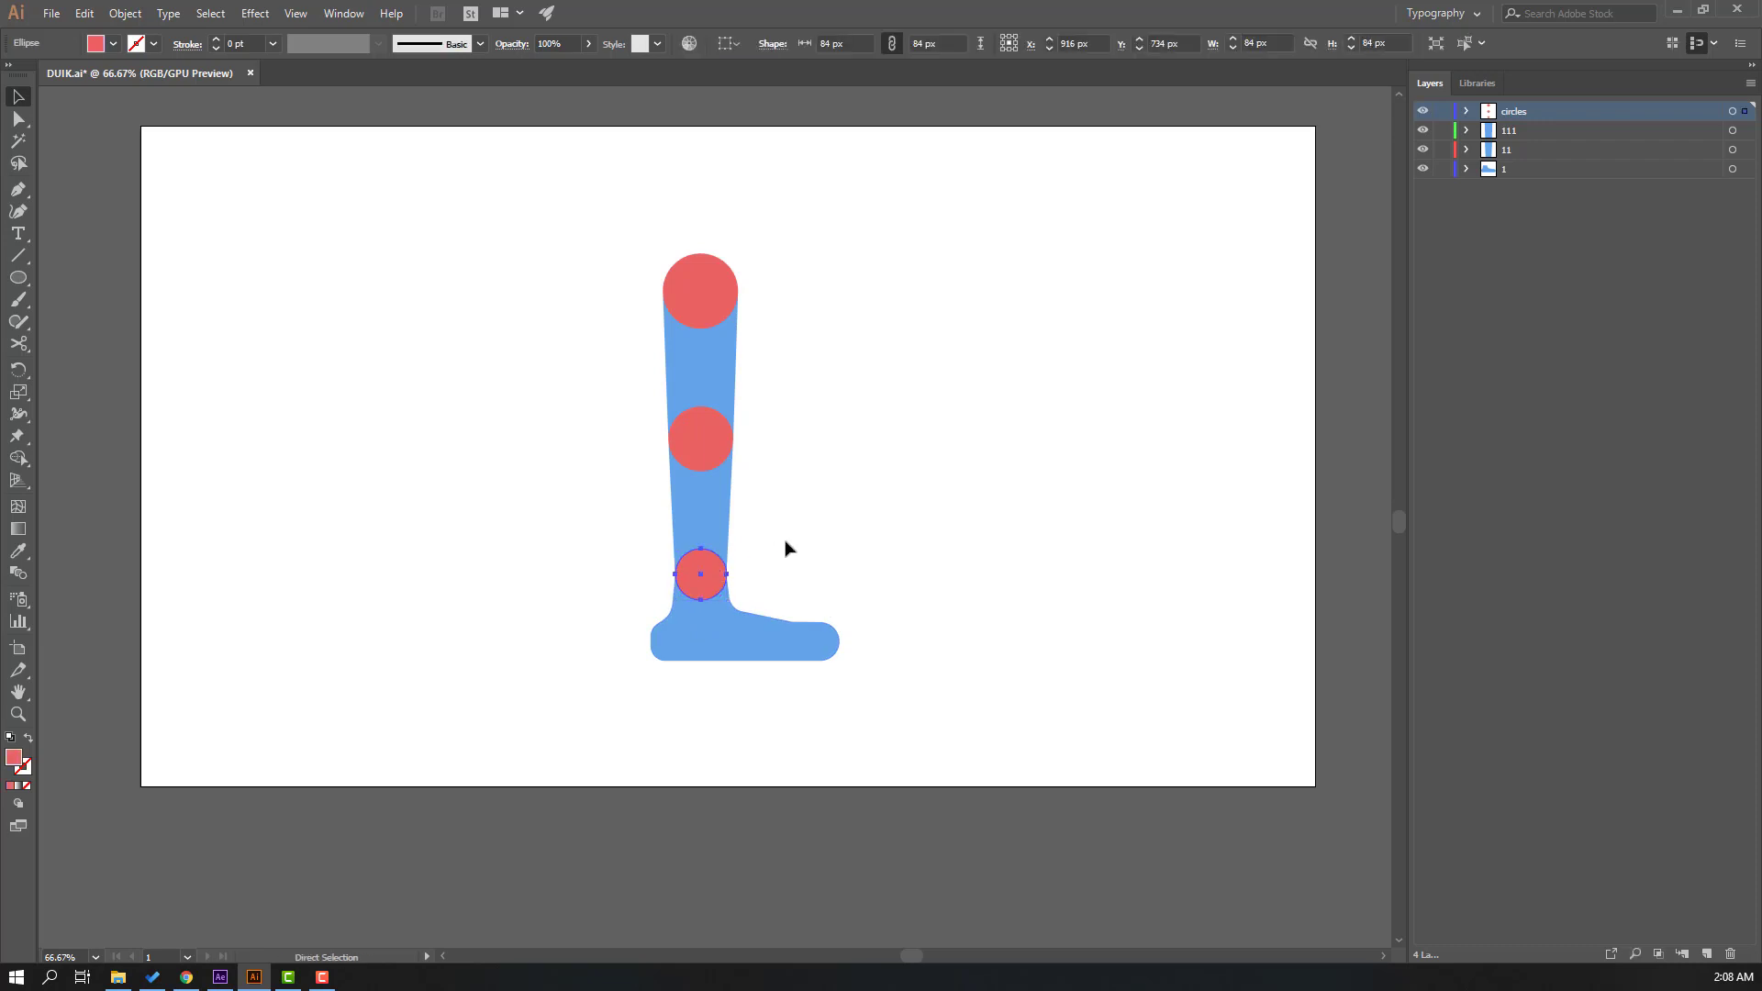
key("Delete")
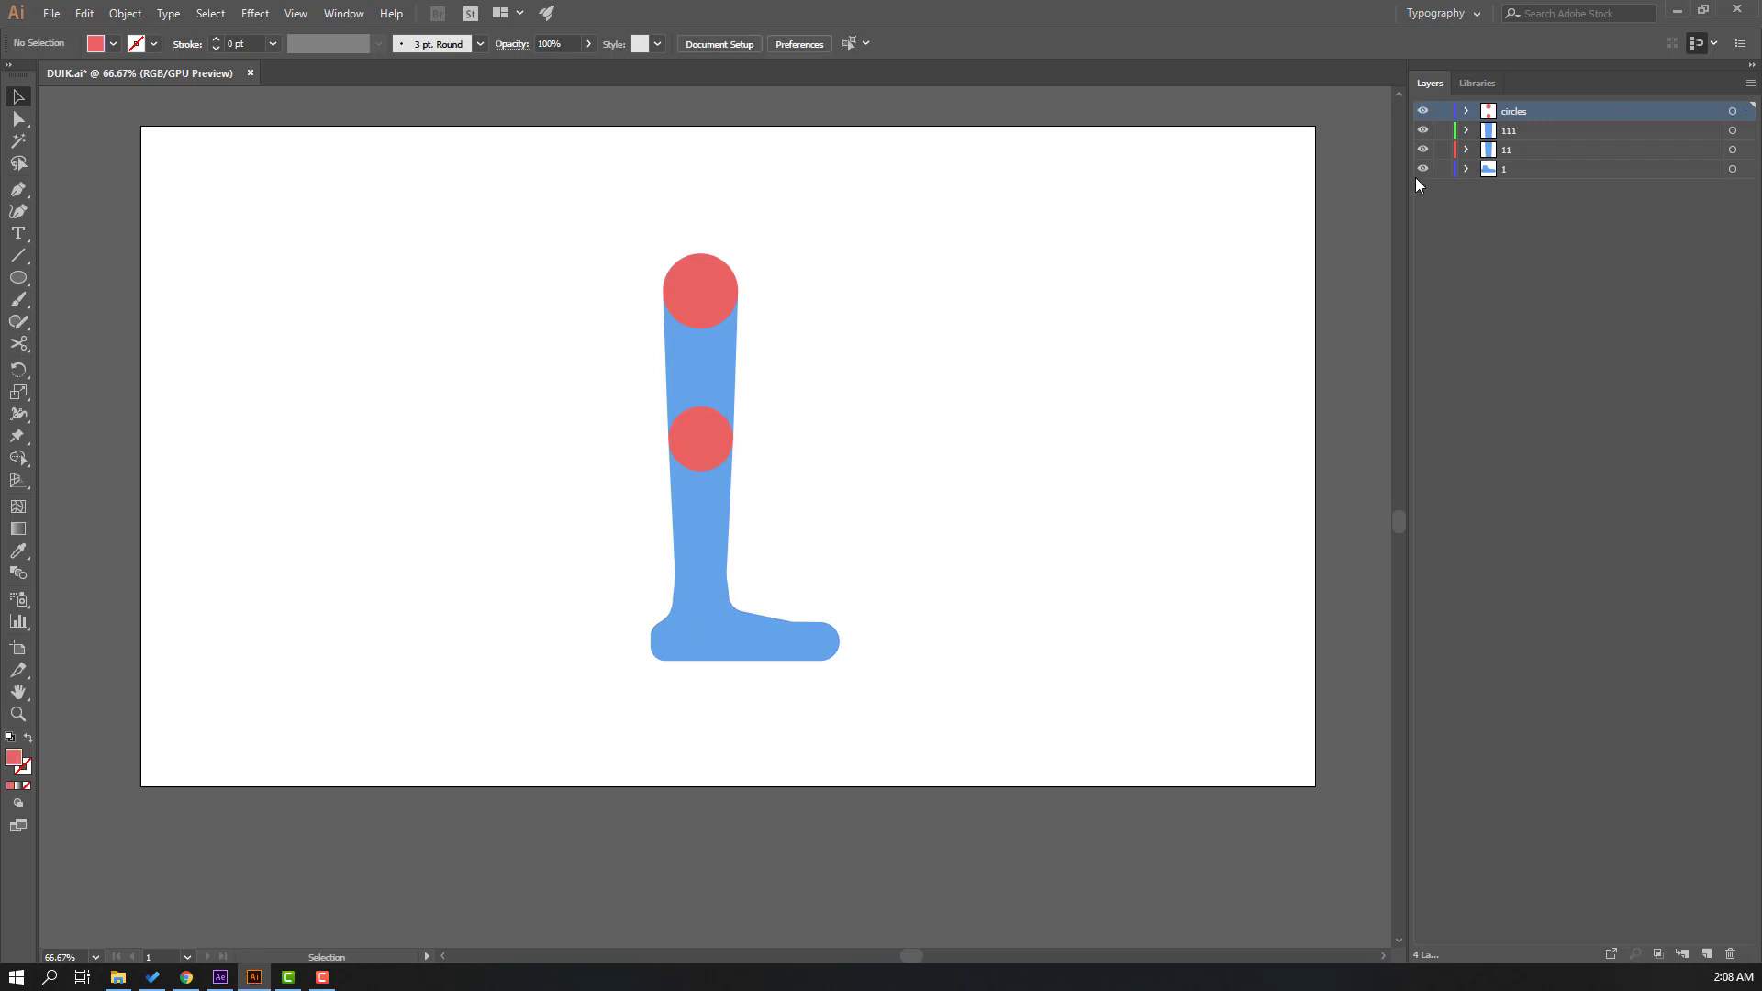
left_click(1422, 131)
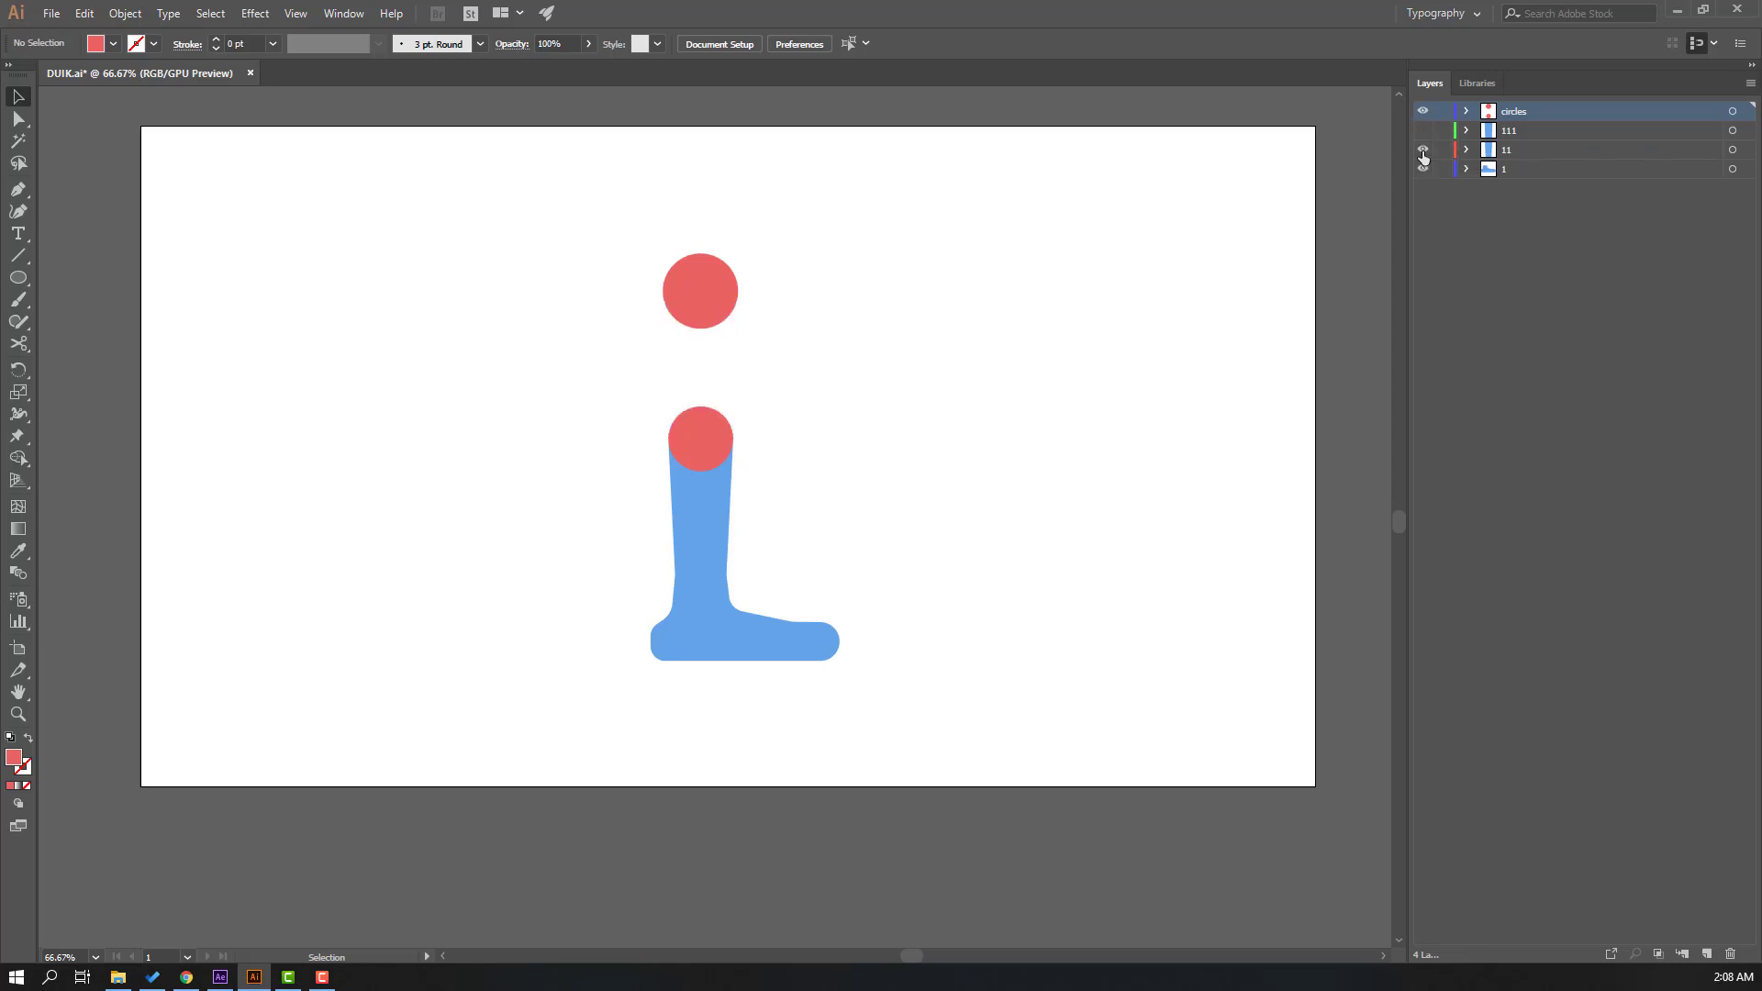
left_click(1422, 151)
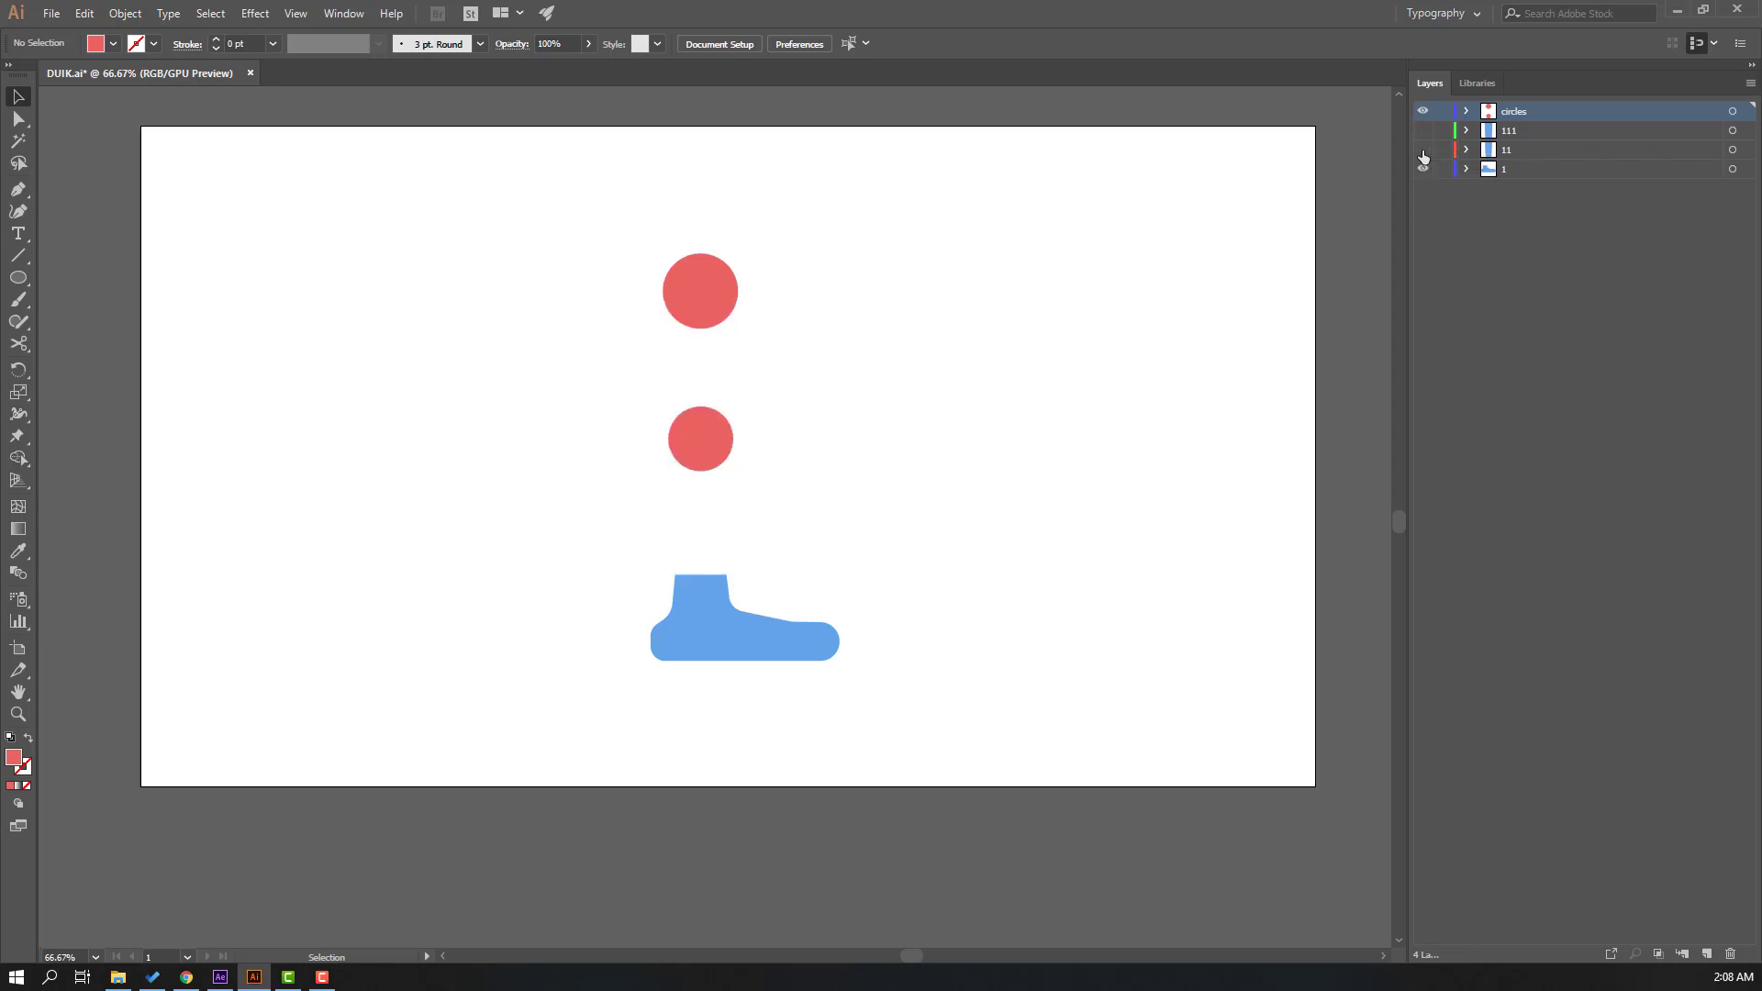
left_click(1497, 174)
key("ctrl+f")
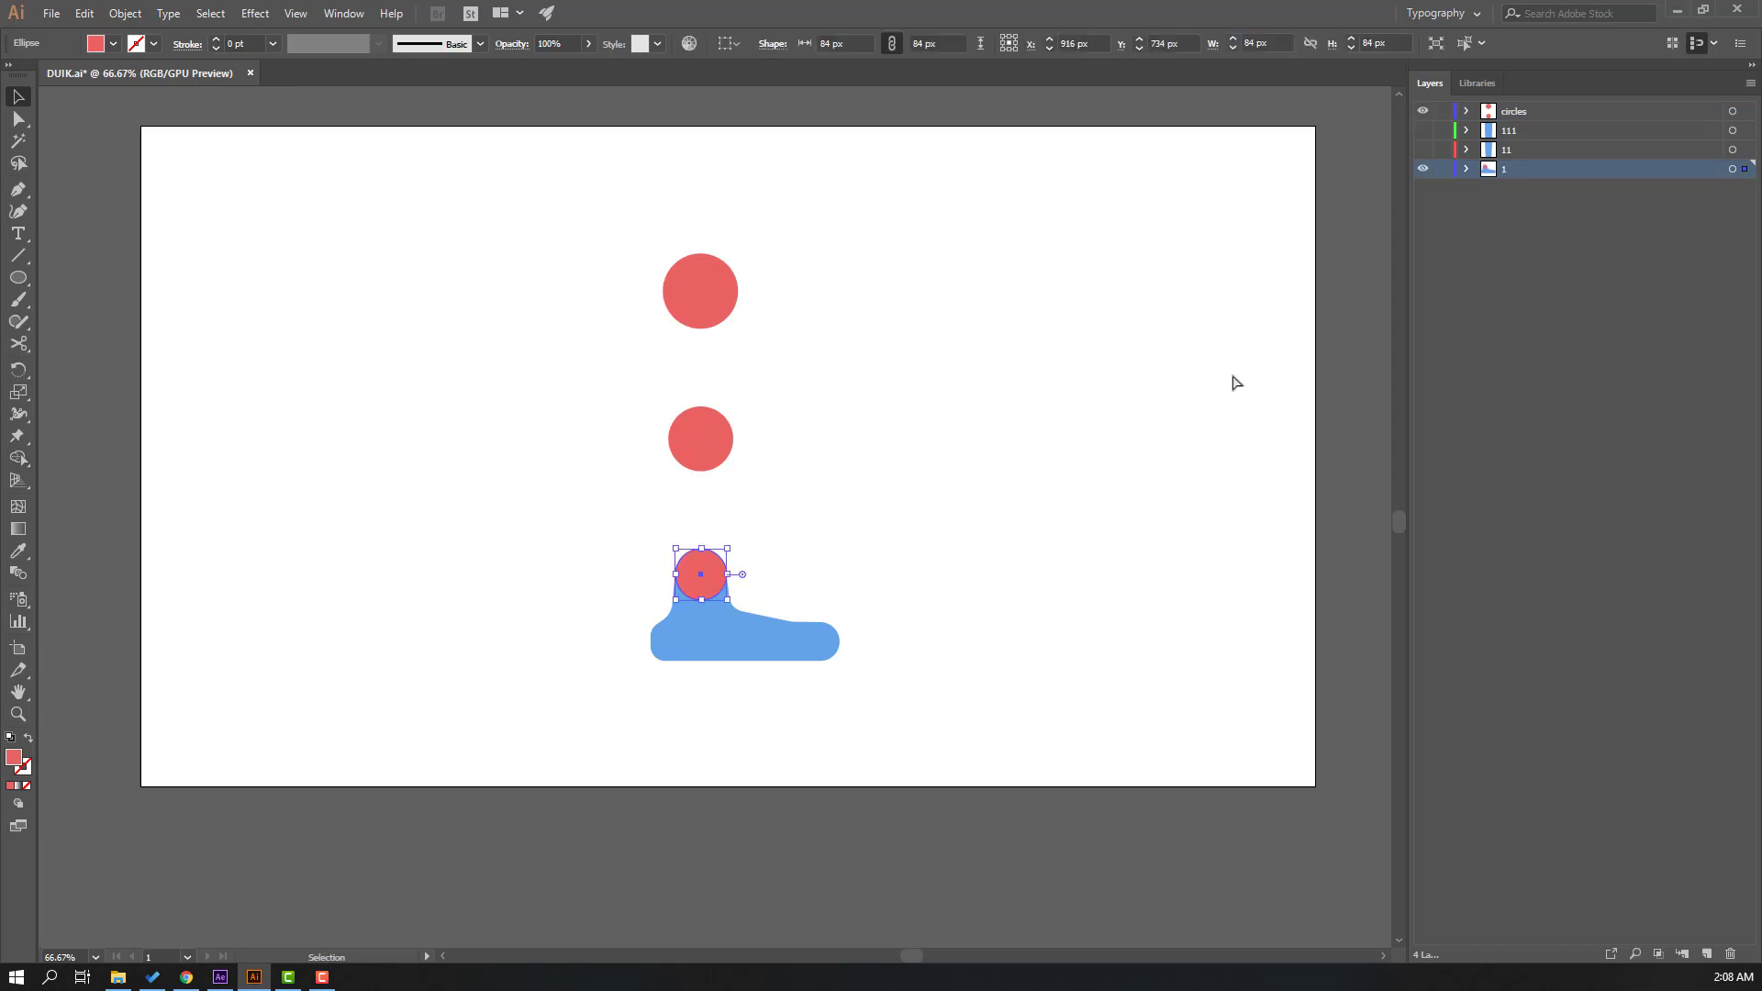
left_click(1234, 383)
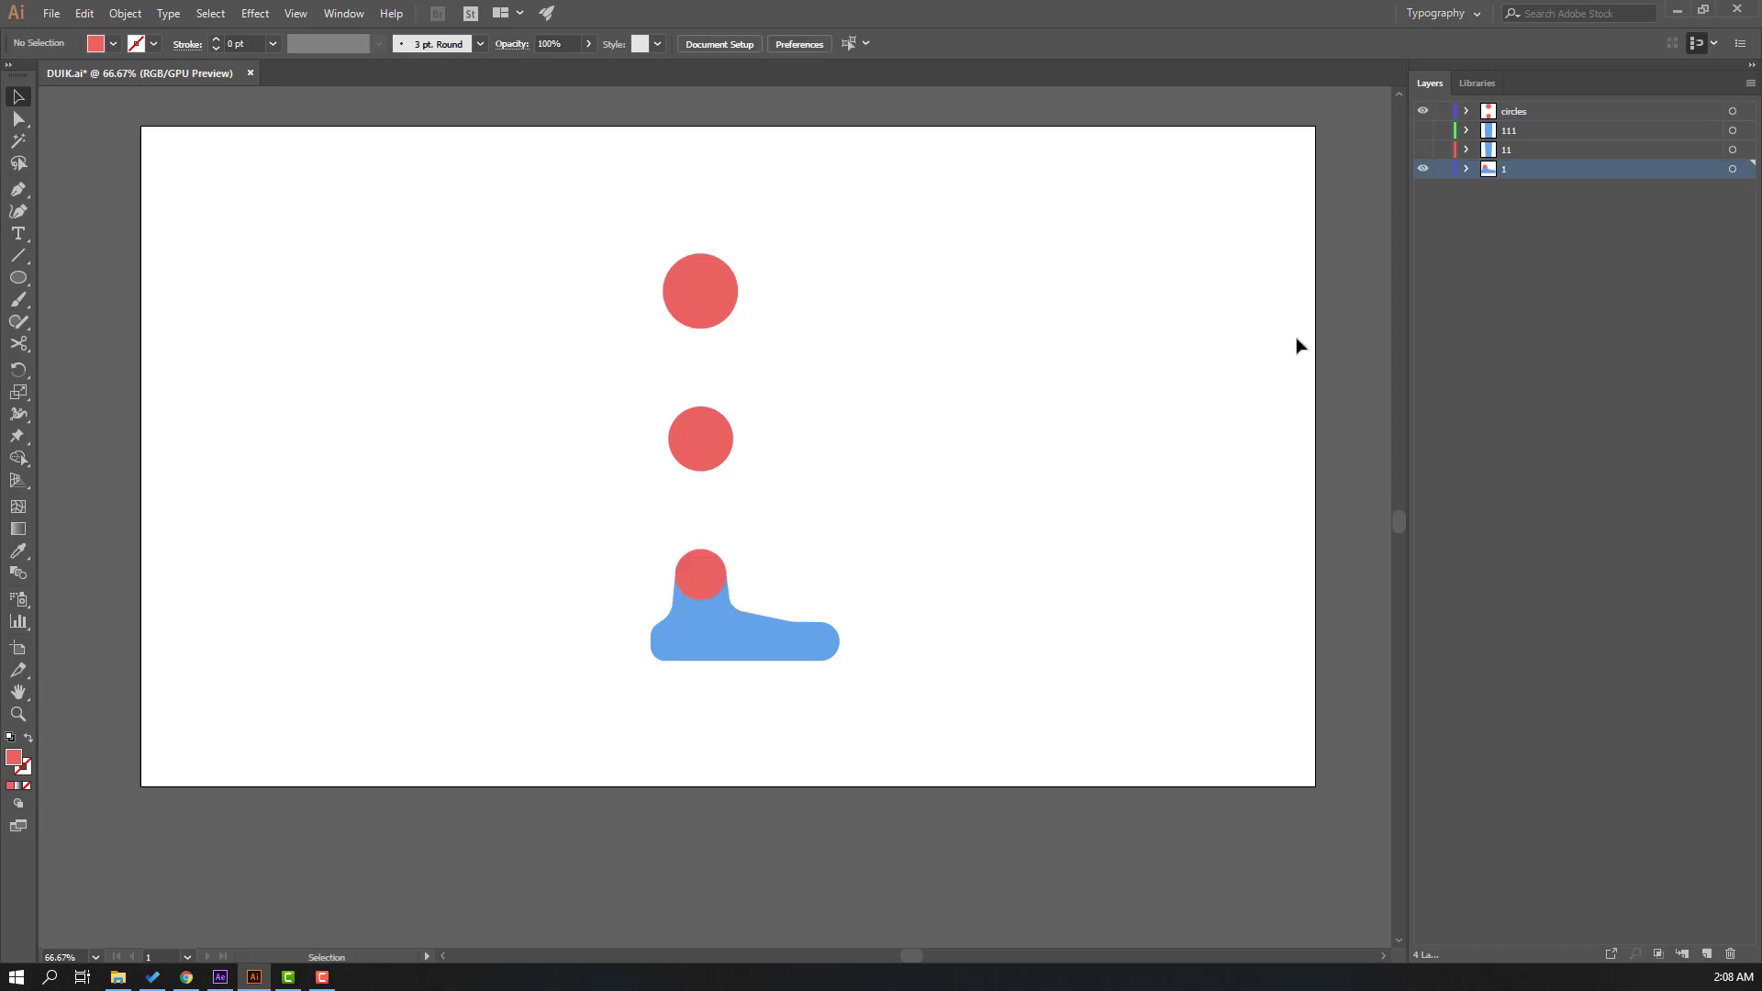
- Hide layer 1, show layer 11, and paste a copy of the ankle circle in place on layer 11
left_click(1422, 169)
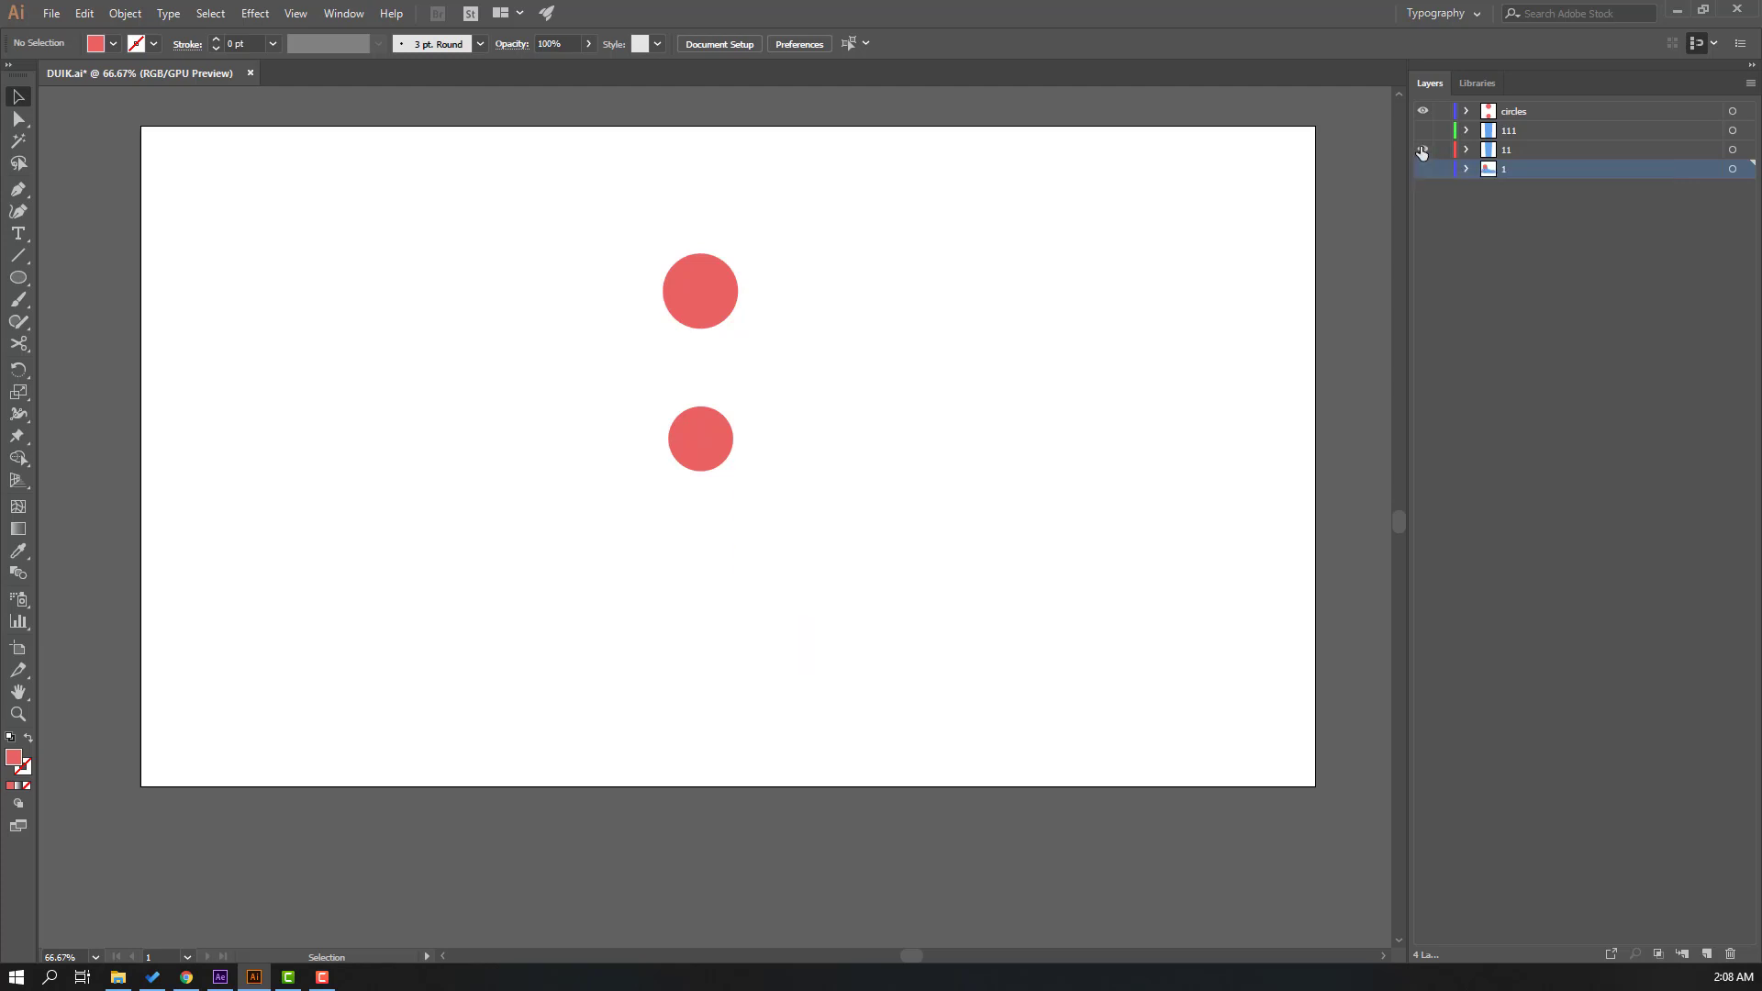
left_click(1421, 150)
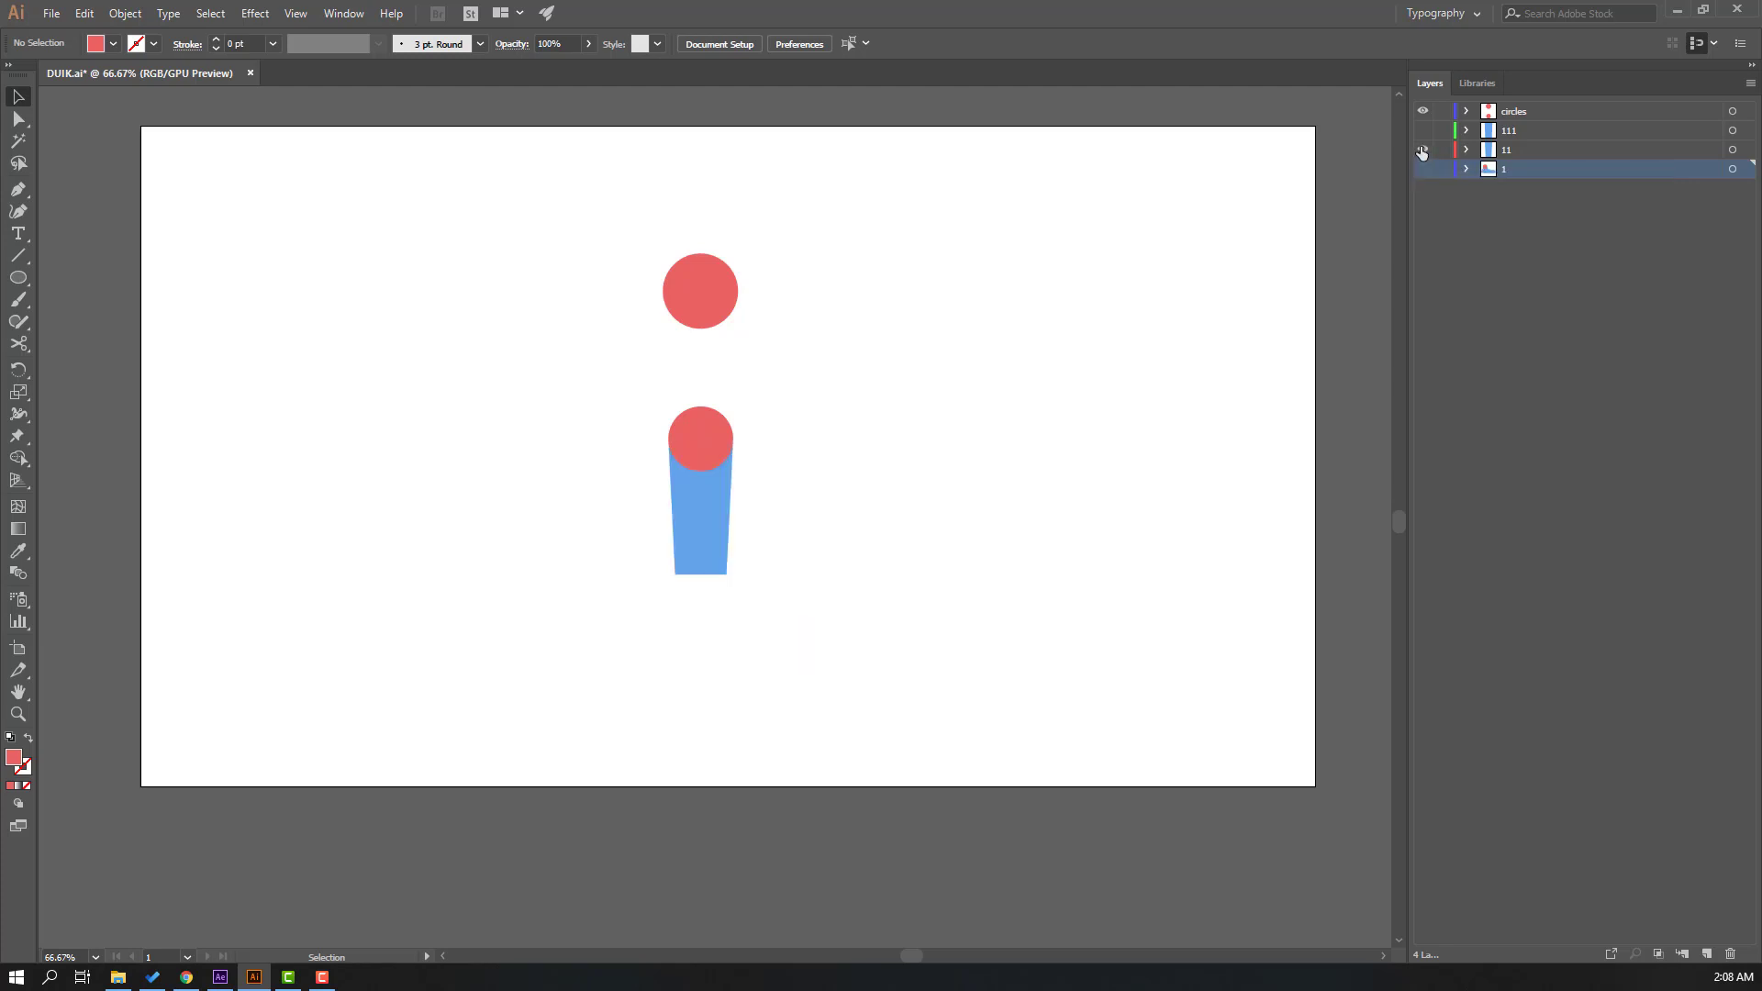
left_click(1507, 154)
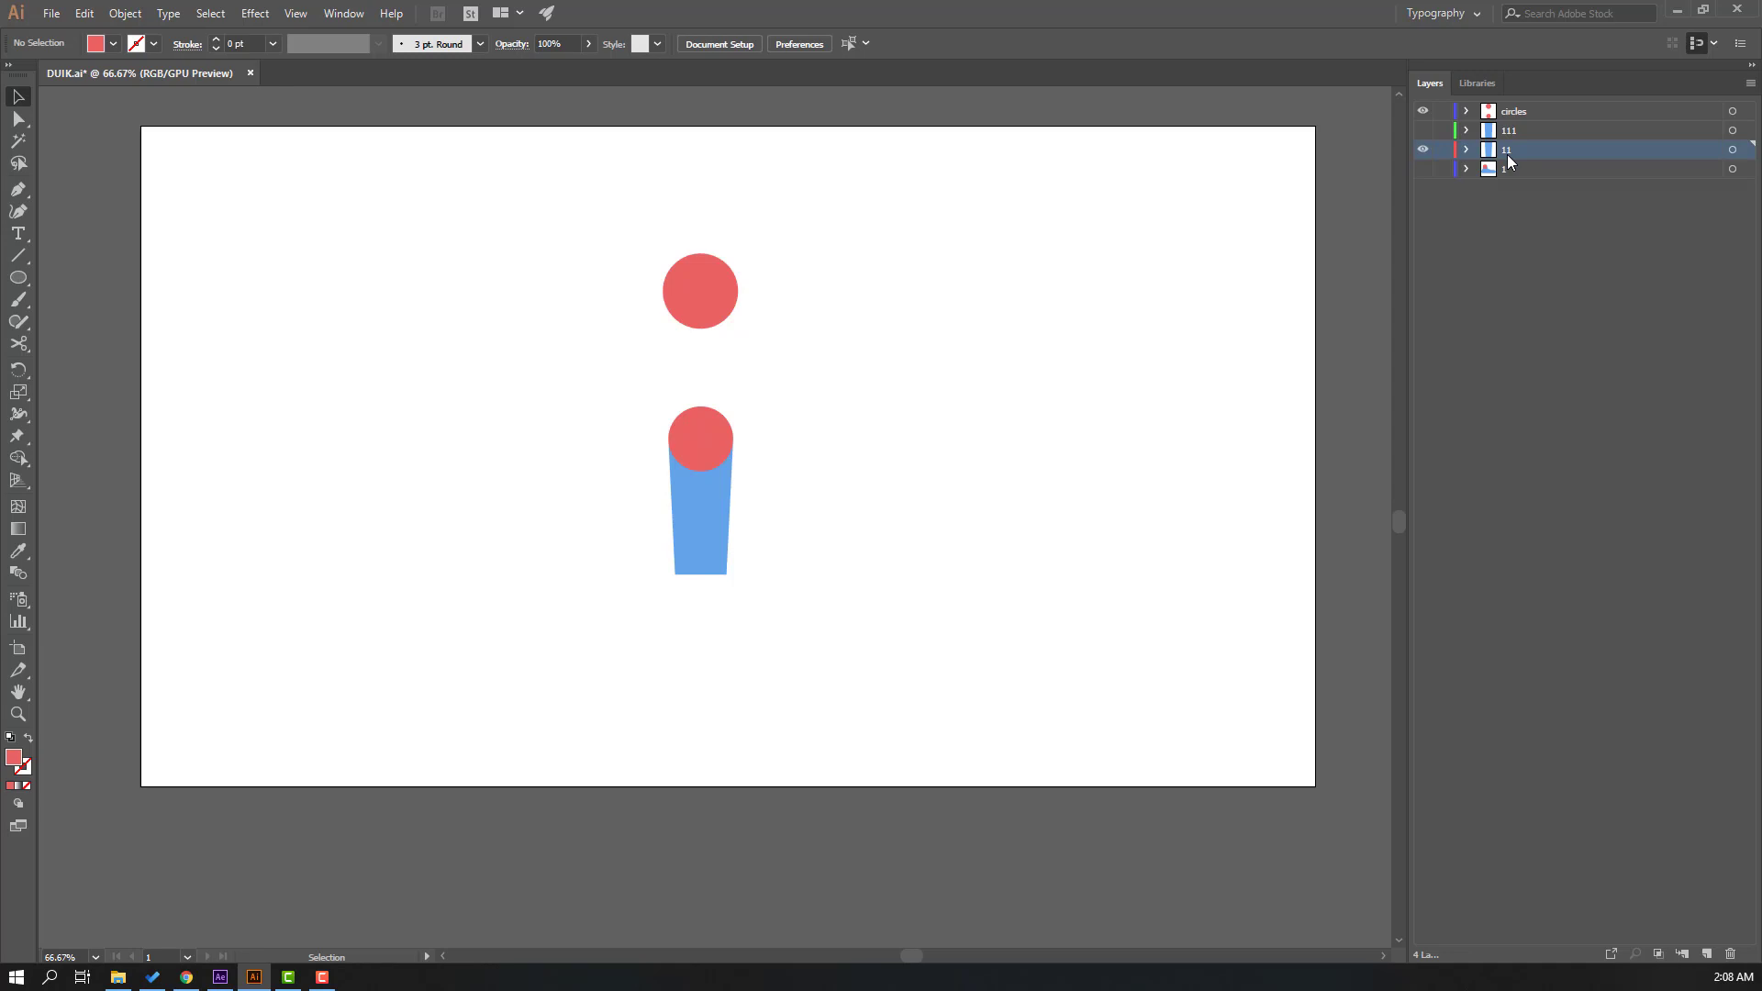
key("ctrl+f")
left_click(1190, 285)
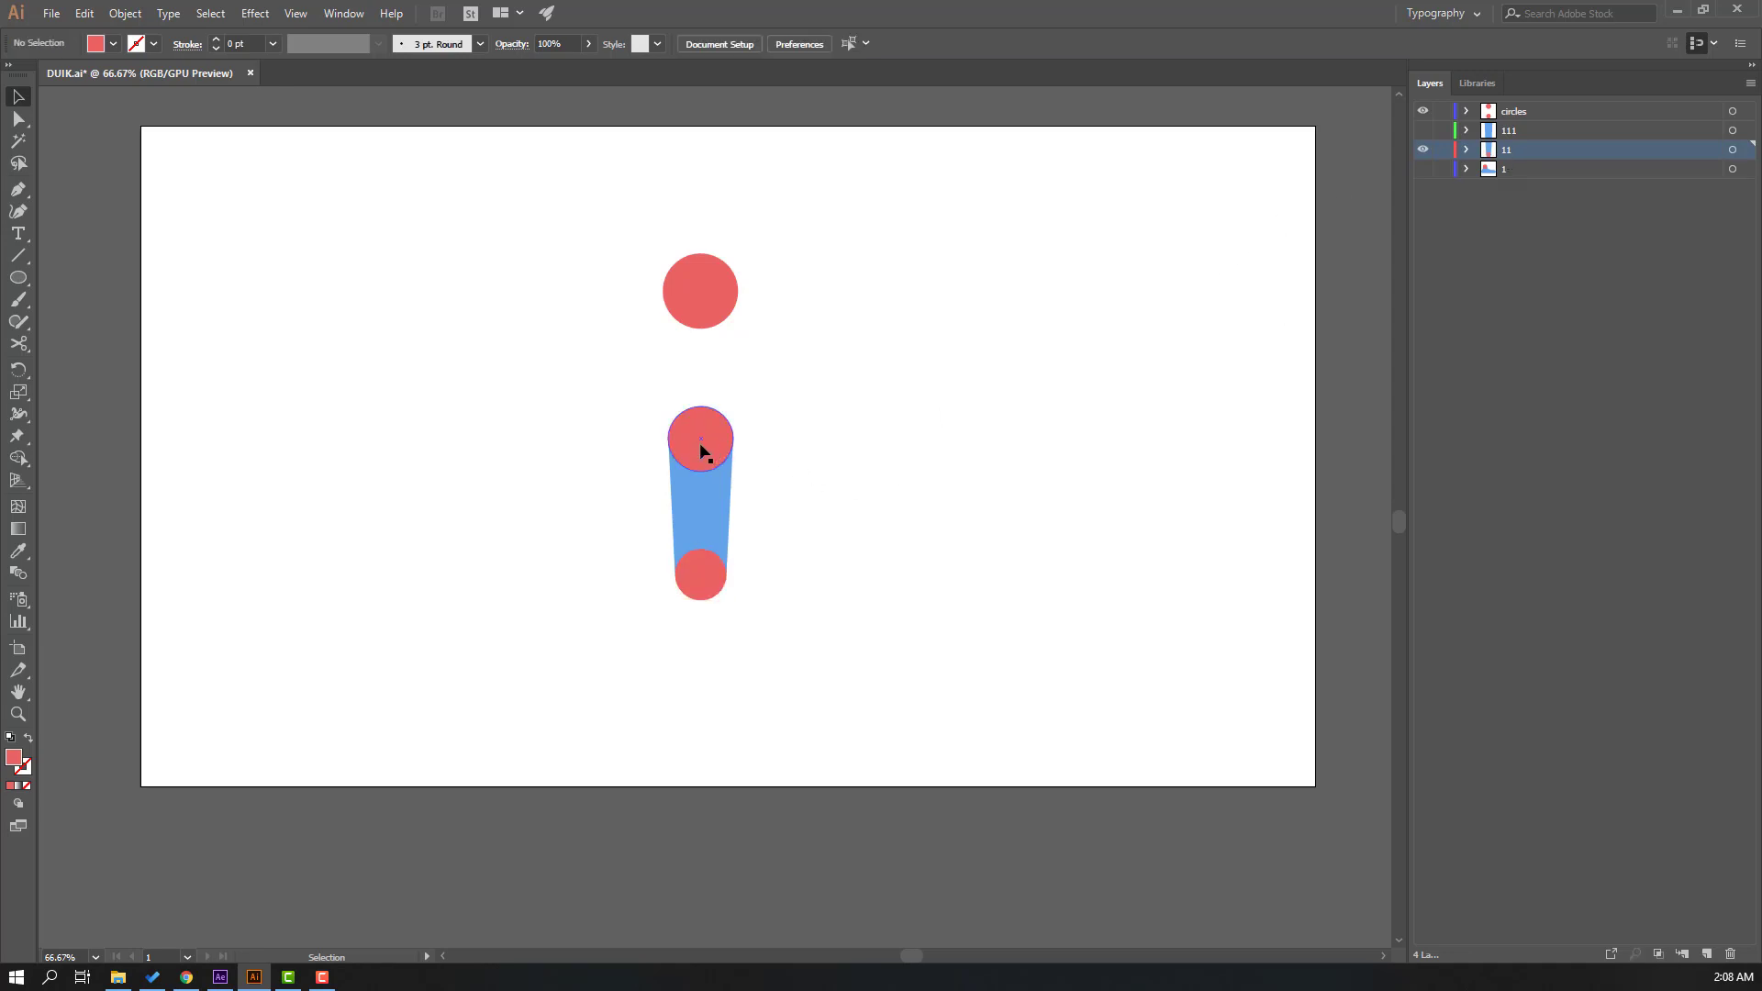
- Cut the knee circle from the circles layer and paste it in place in front on layer 11
key("ctrl")
left_click(721, 433, "ctrl")
key("Delete")
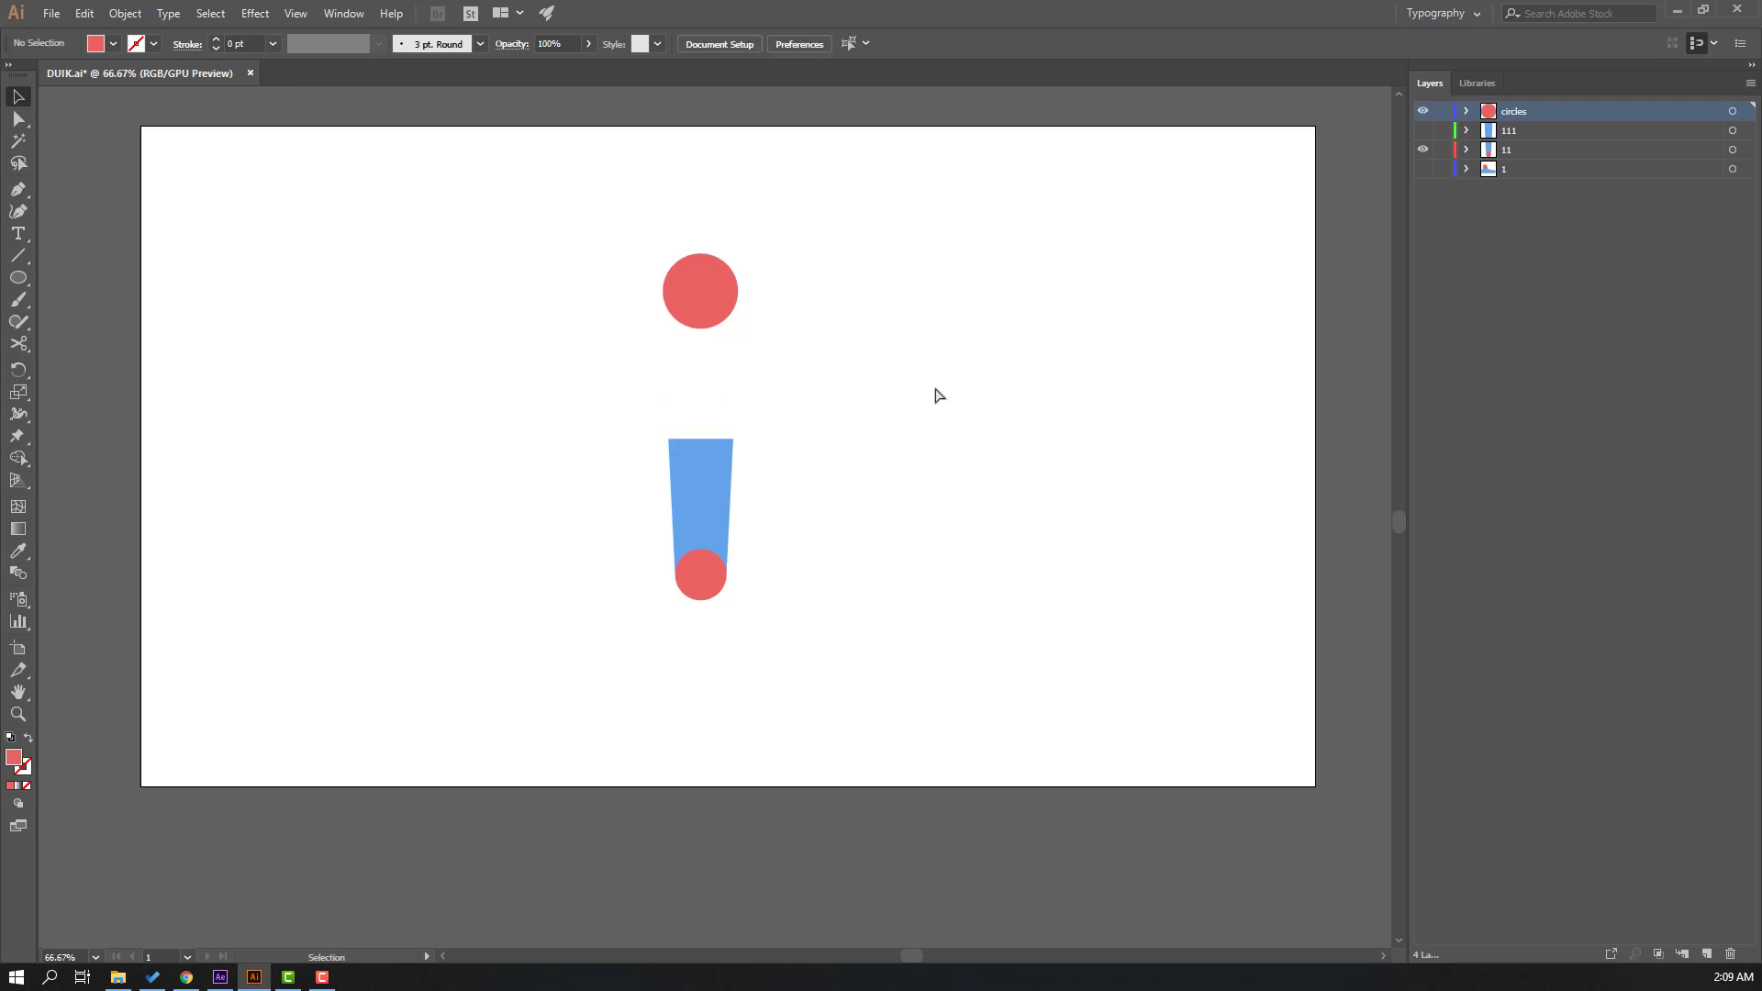
left_click(1503, 154)
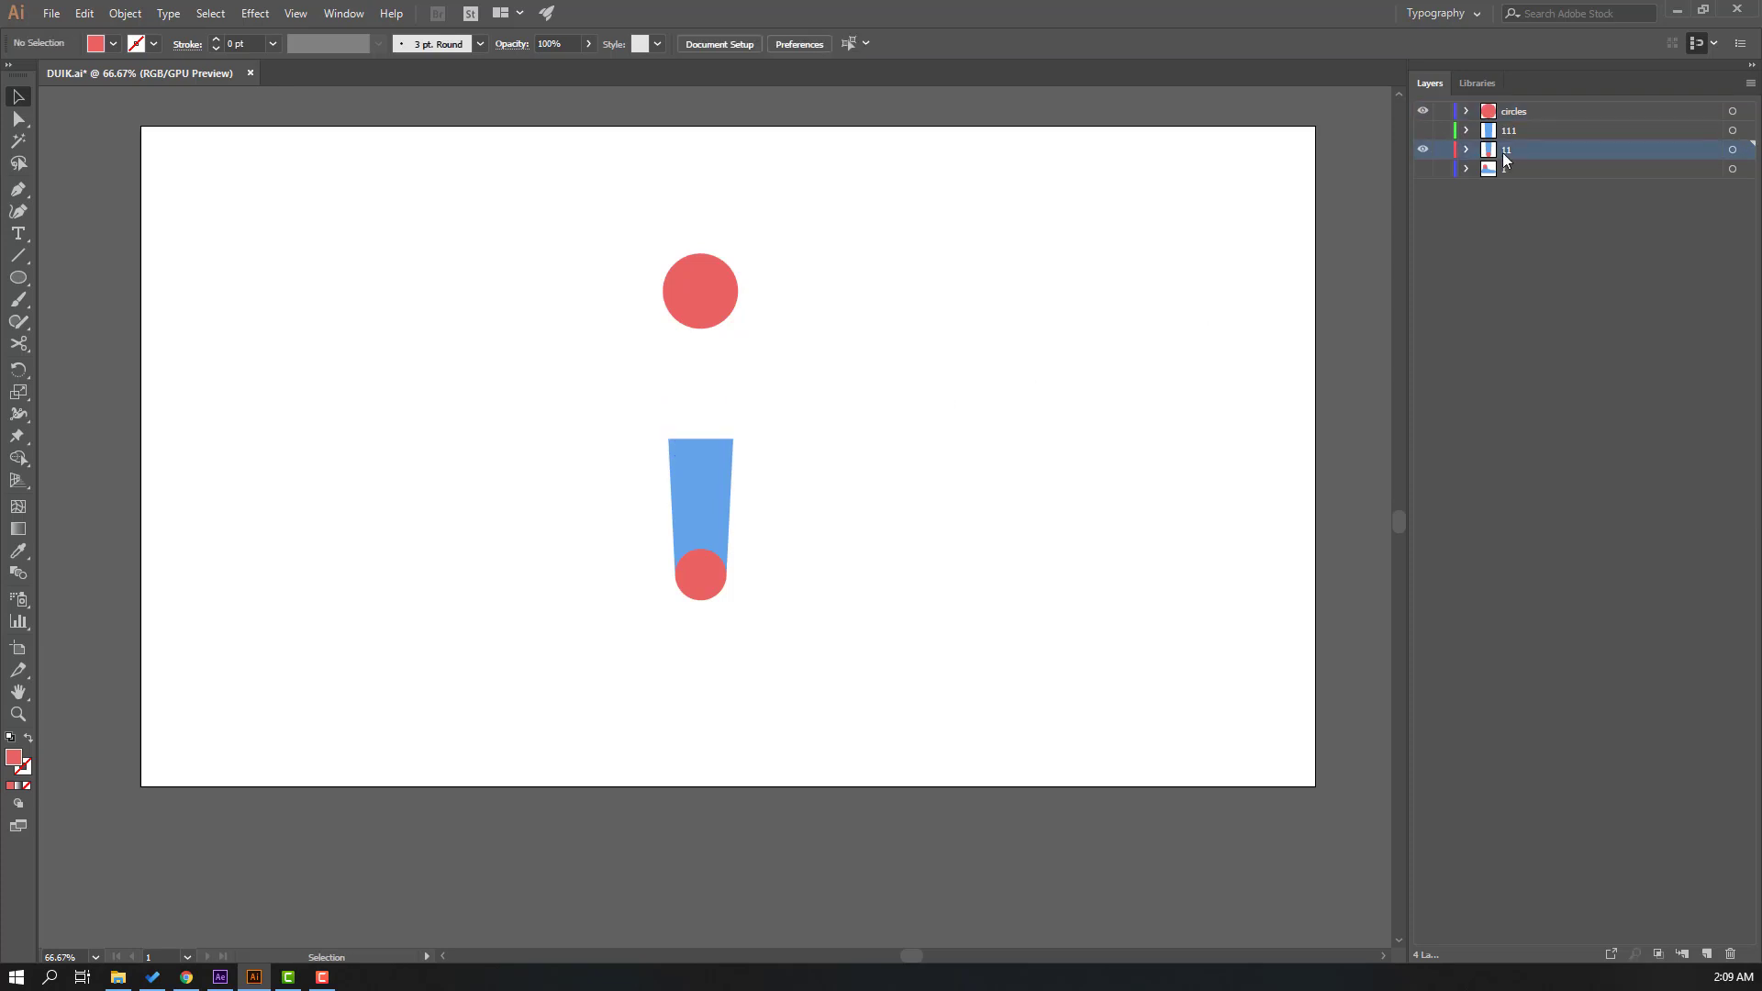
key("ctrl+z")
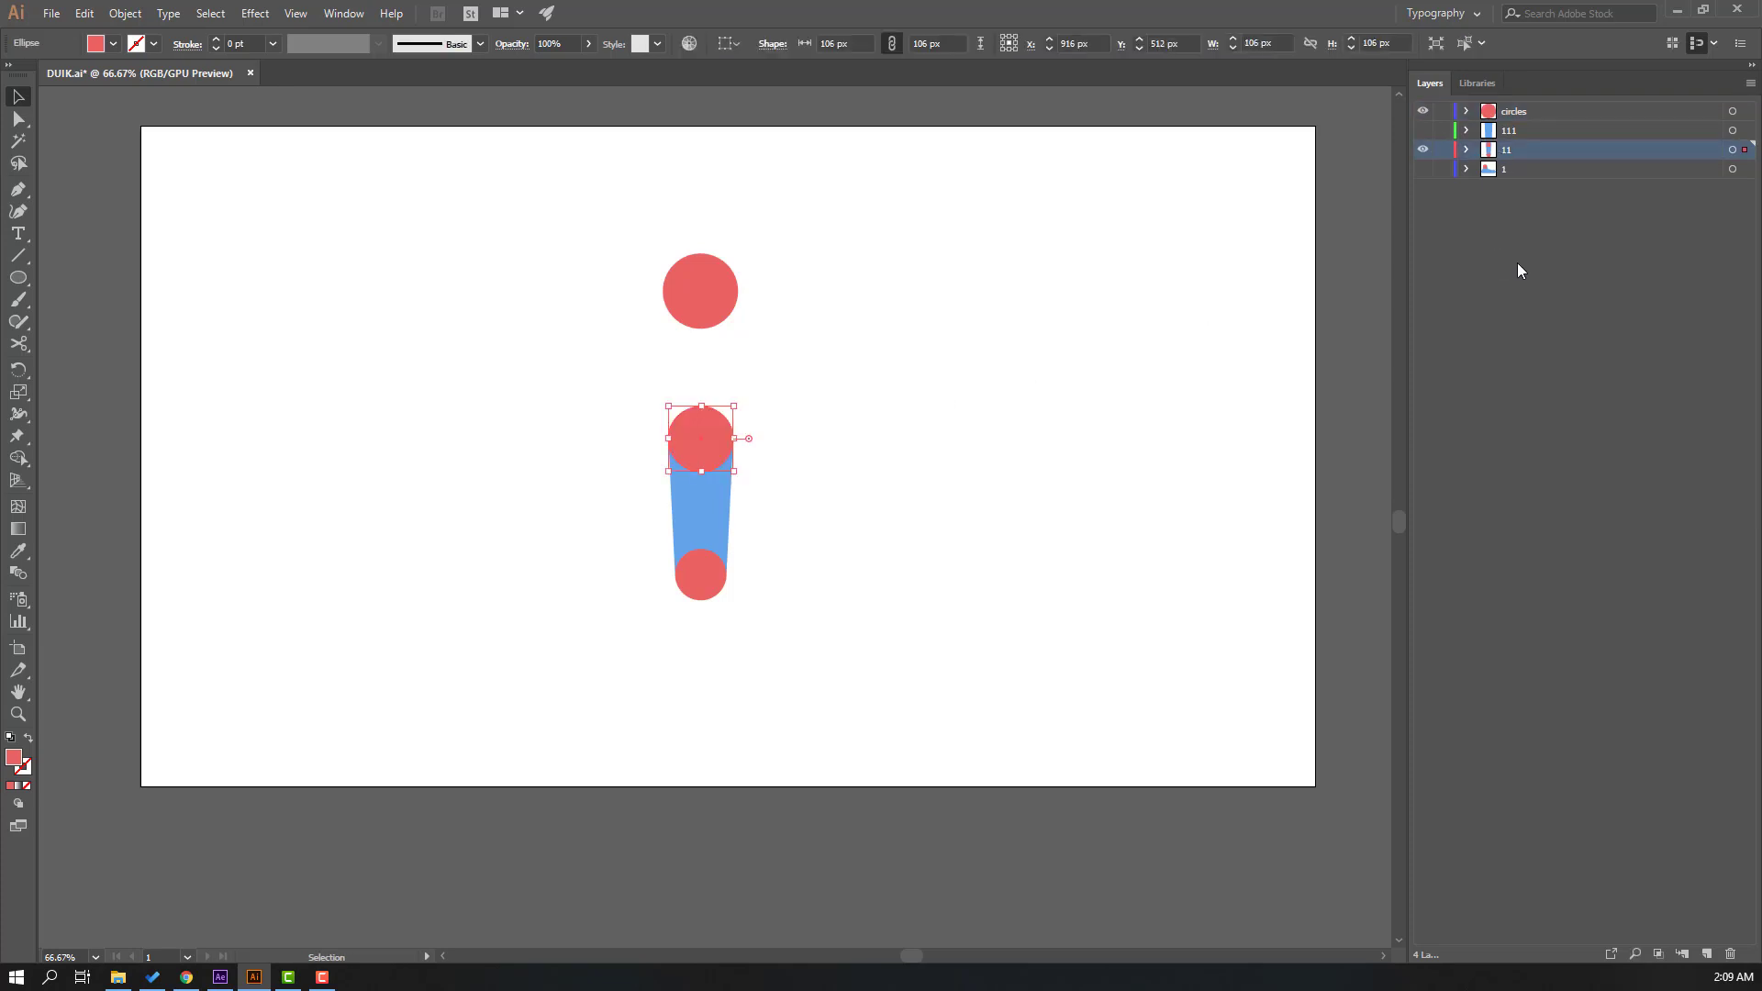
- Hide layer 11, show layer 111, and paste a copy of the knee circle in place on layer 111
left_click(1423, 150)
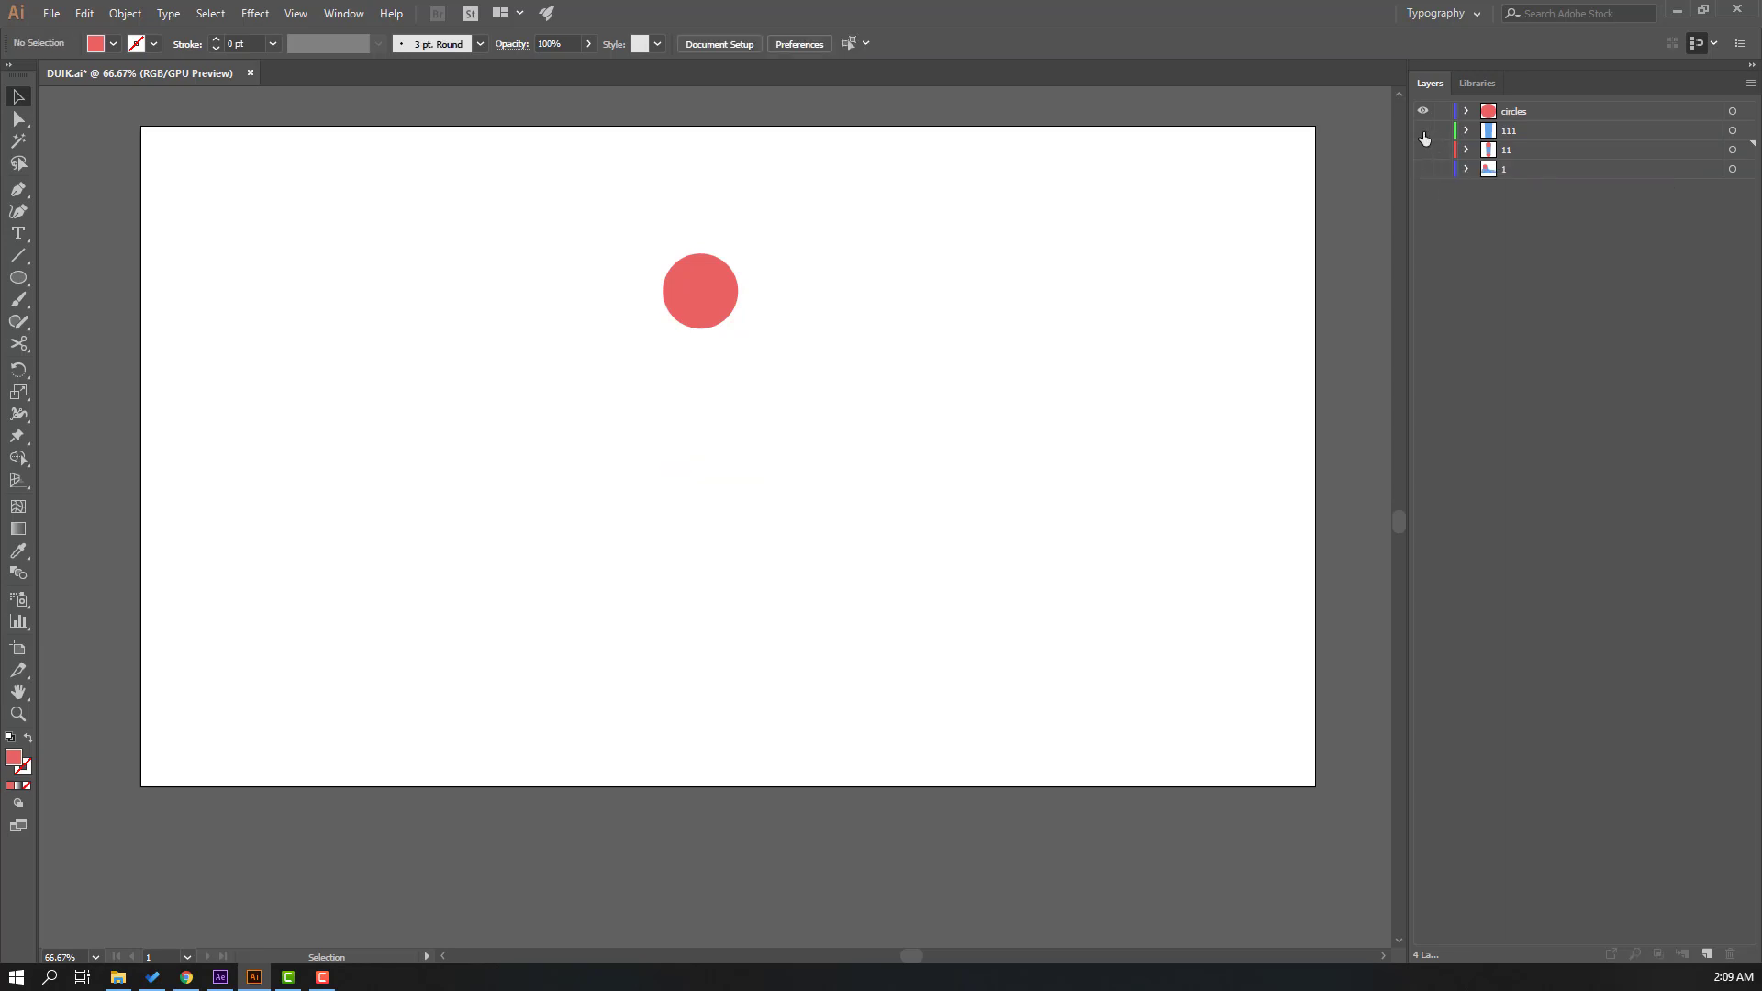
left_click(1424, 130)
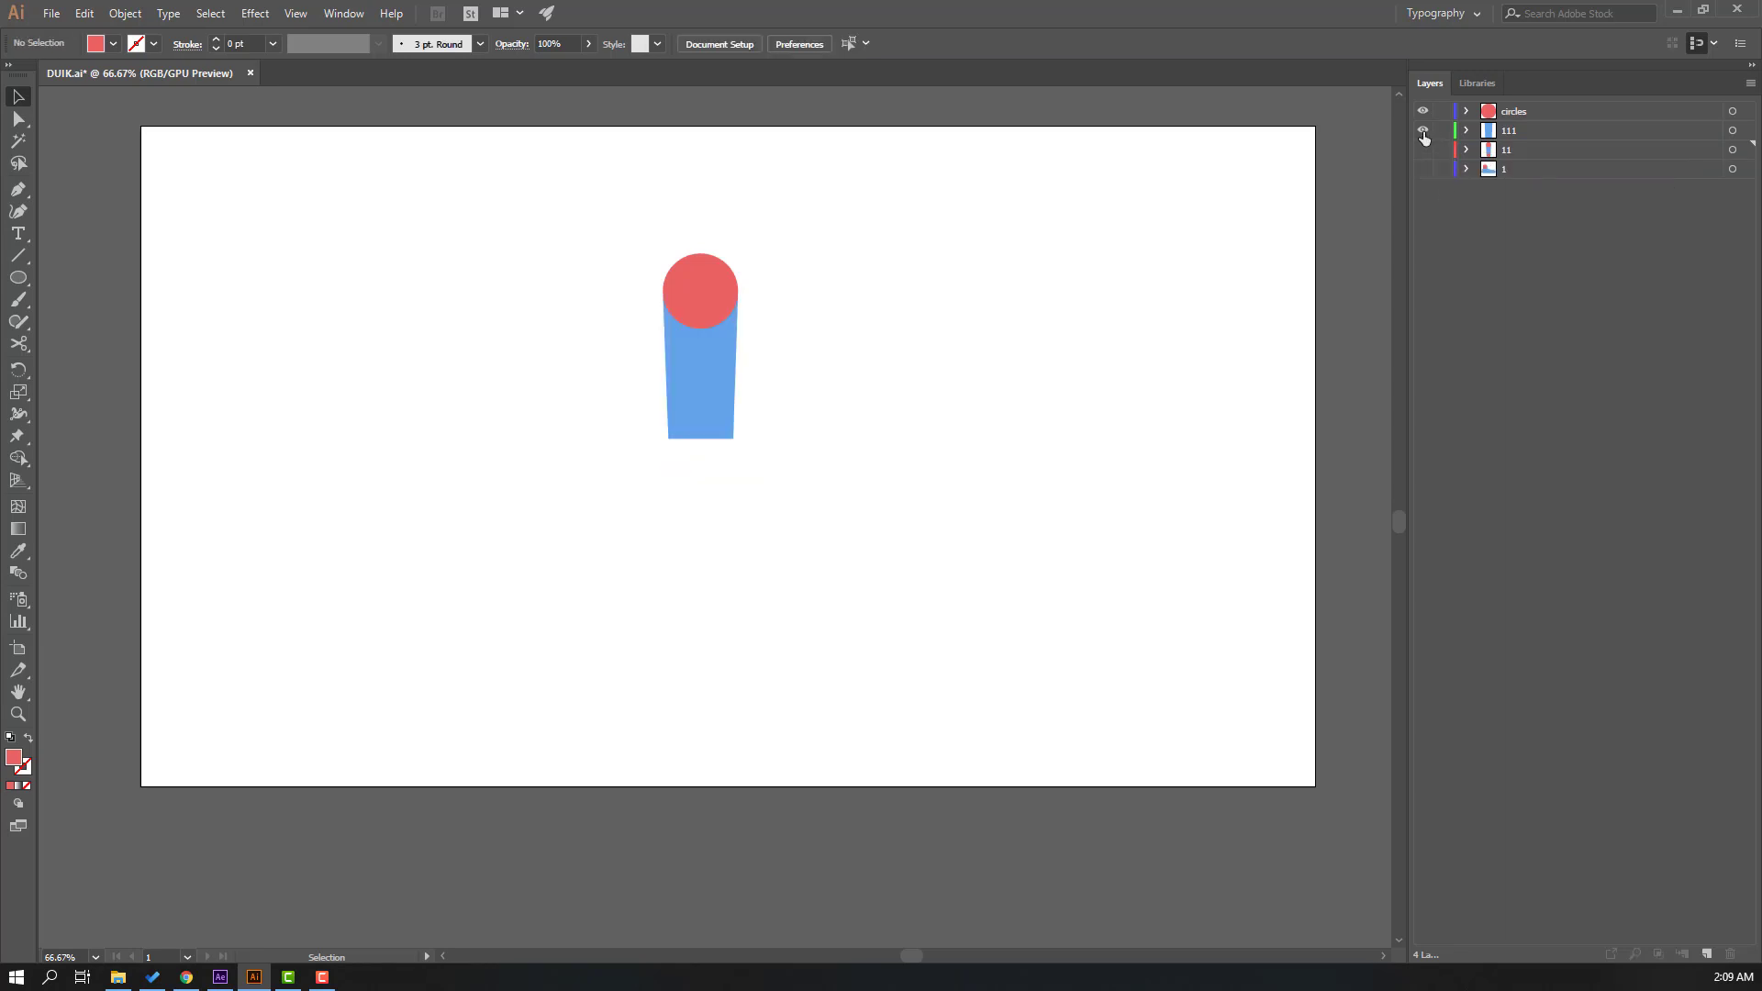
left_click(1505, 137)
key("ctrl+f")
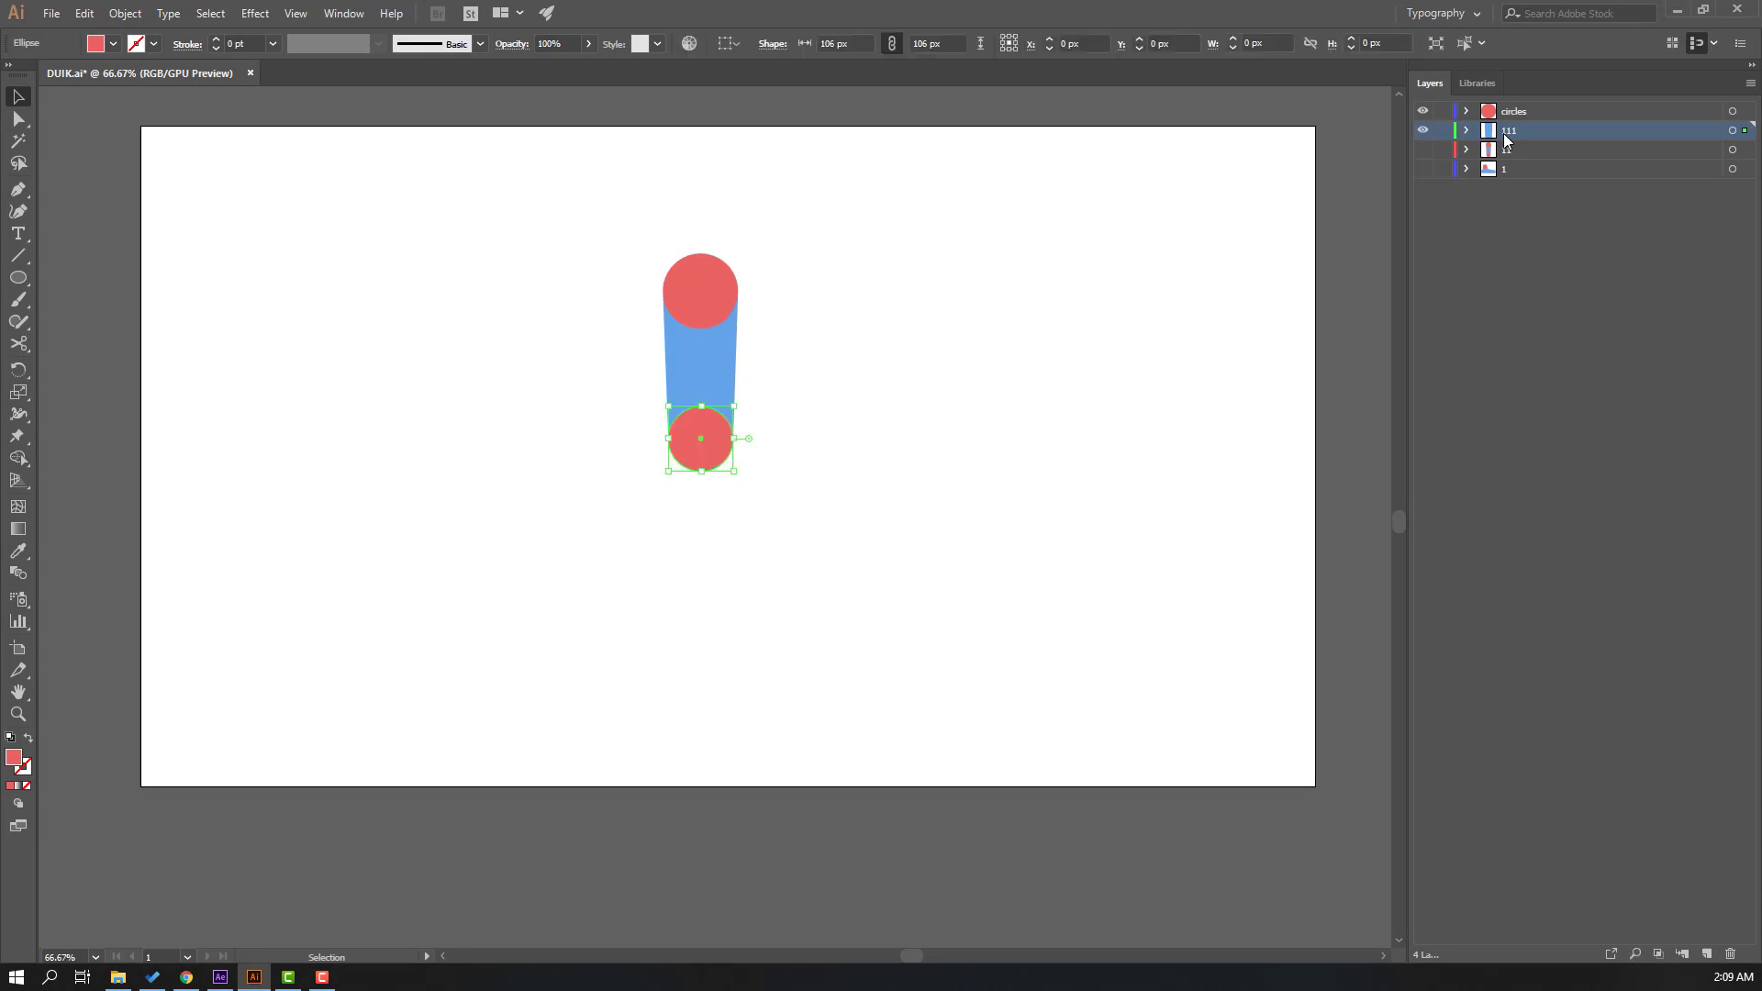
left_click(1208, 285)
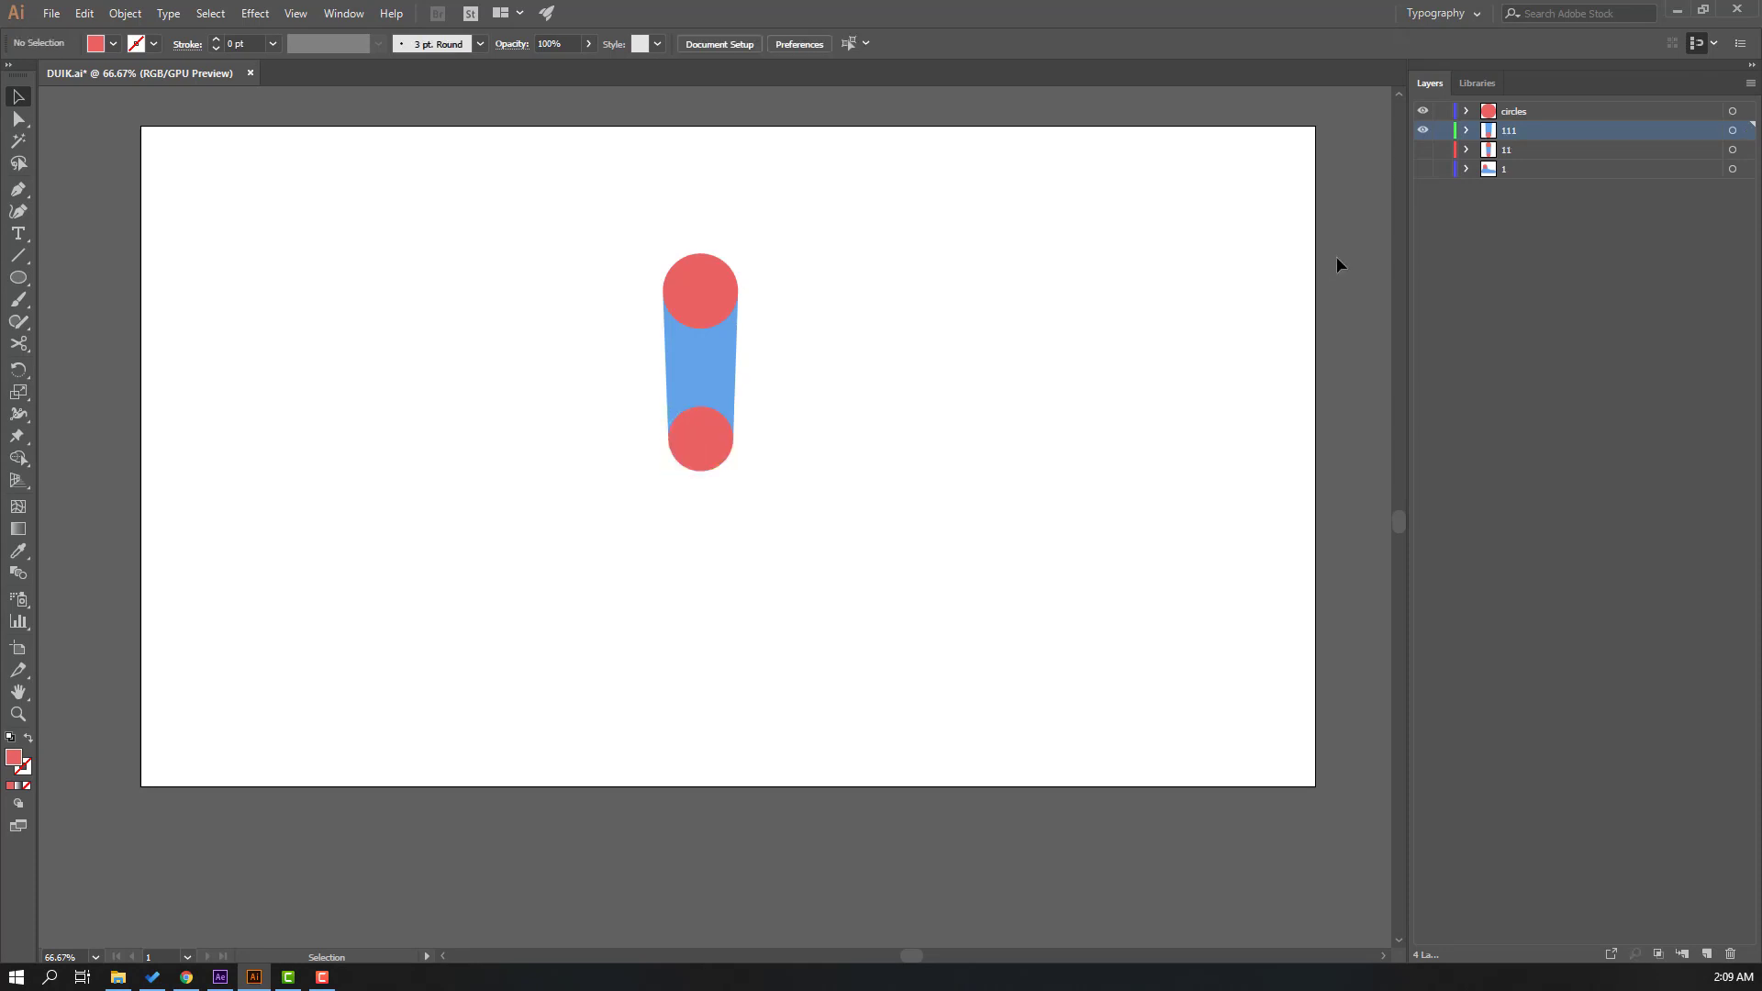
- Move the circles layer into layer 111 and collapse layer 111
left_click_drag(1514, 117, 1507, 135)
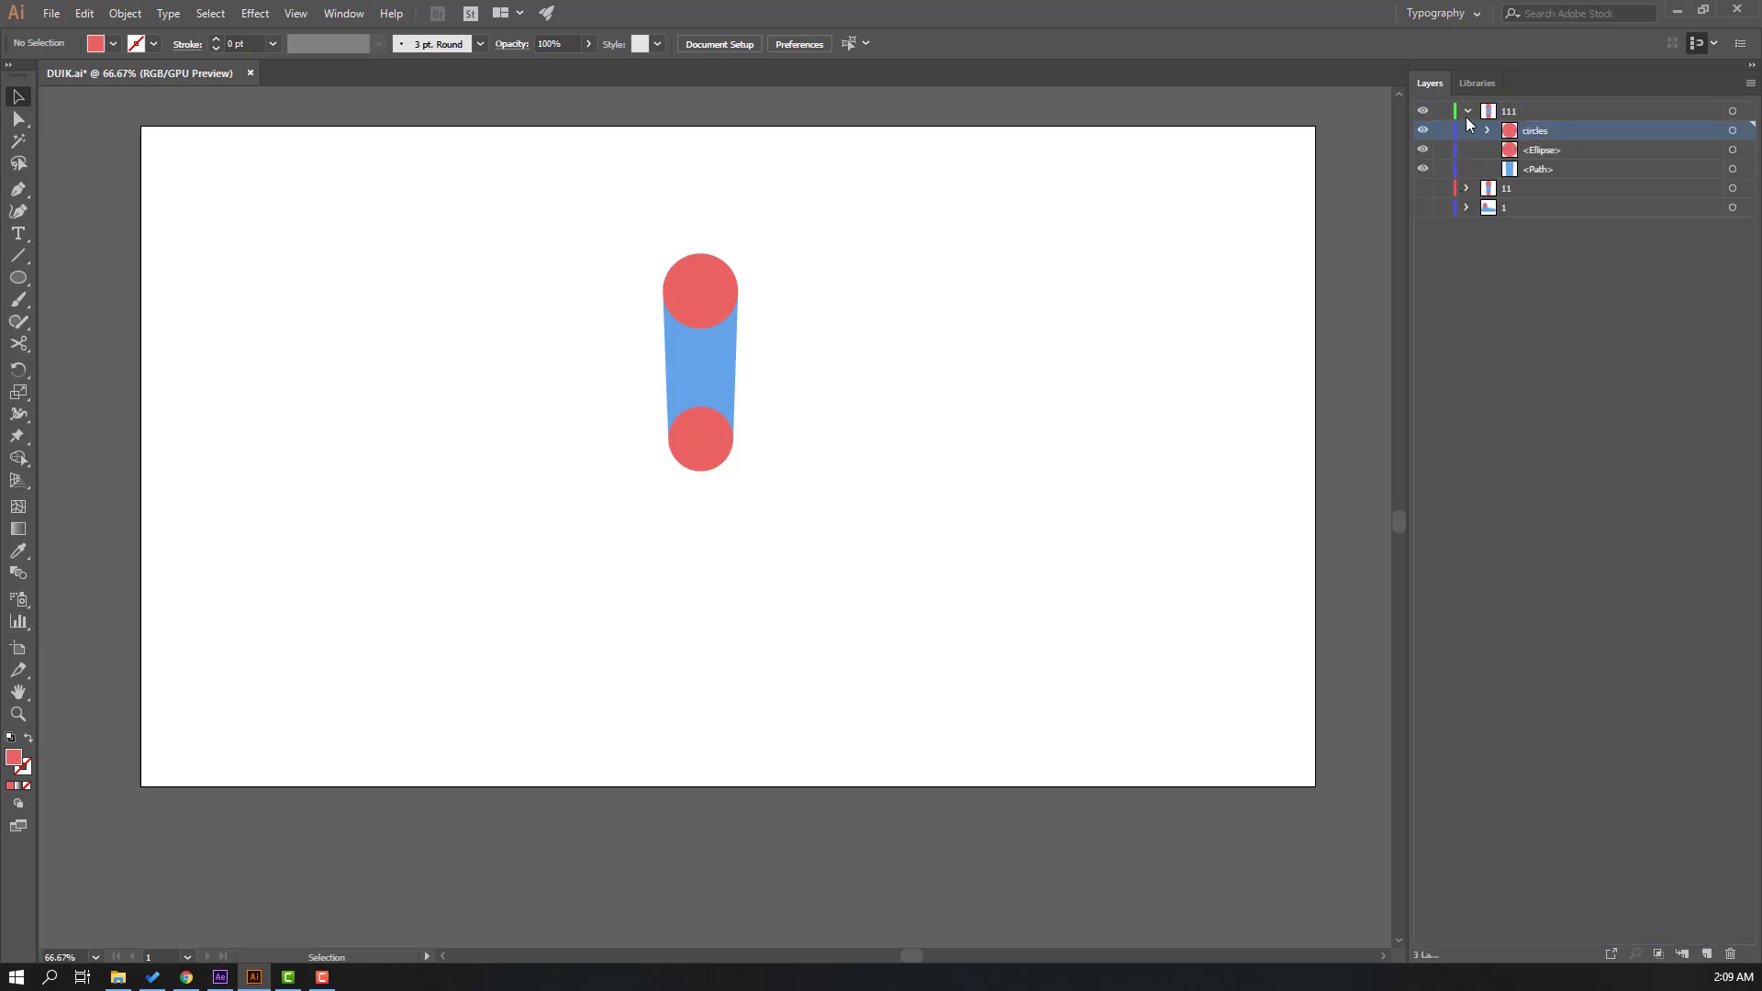
left_click(1468, 111)
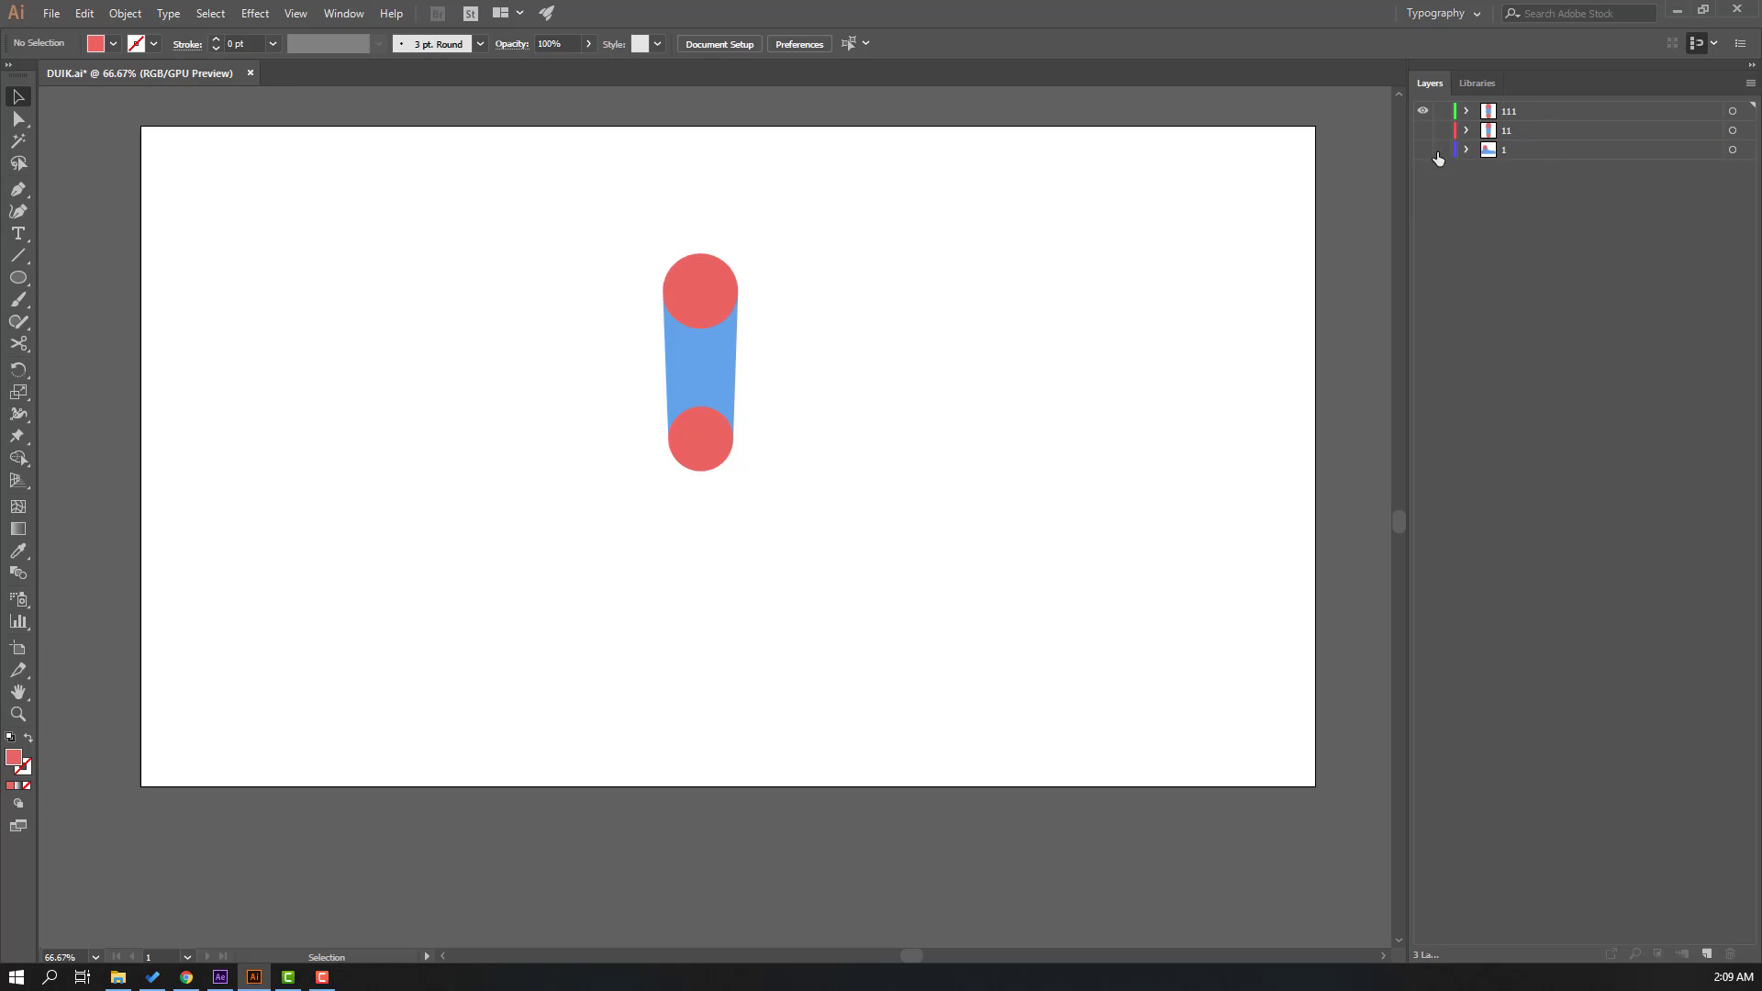
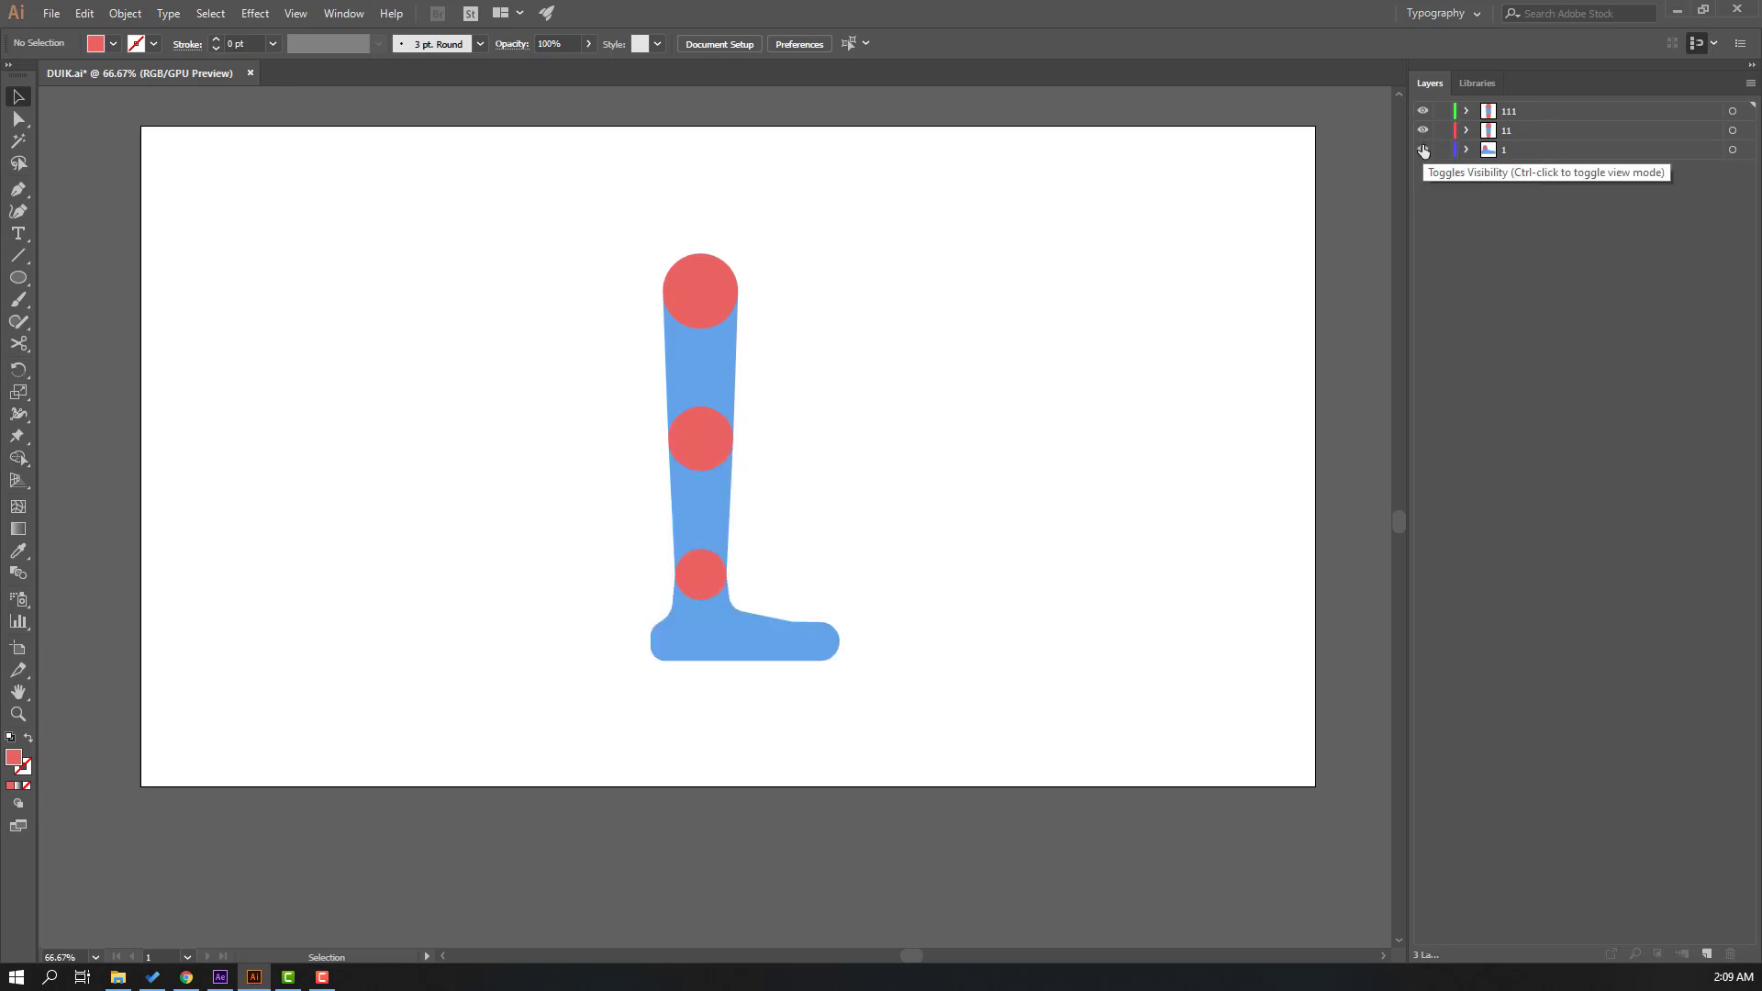
- Recolour the hip, knee and ankle circles with the blue sampled from the leg using the Eyedropper
left_click(703, 282)
left_click(728, 432, "shift")
left_click(701, 574, "shift")
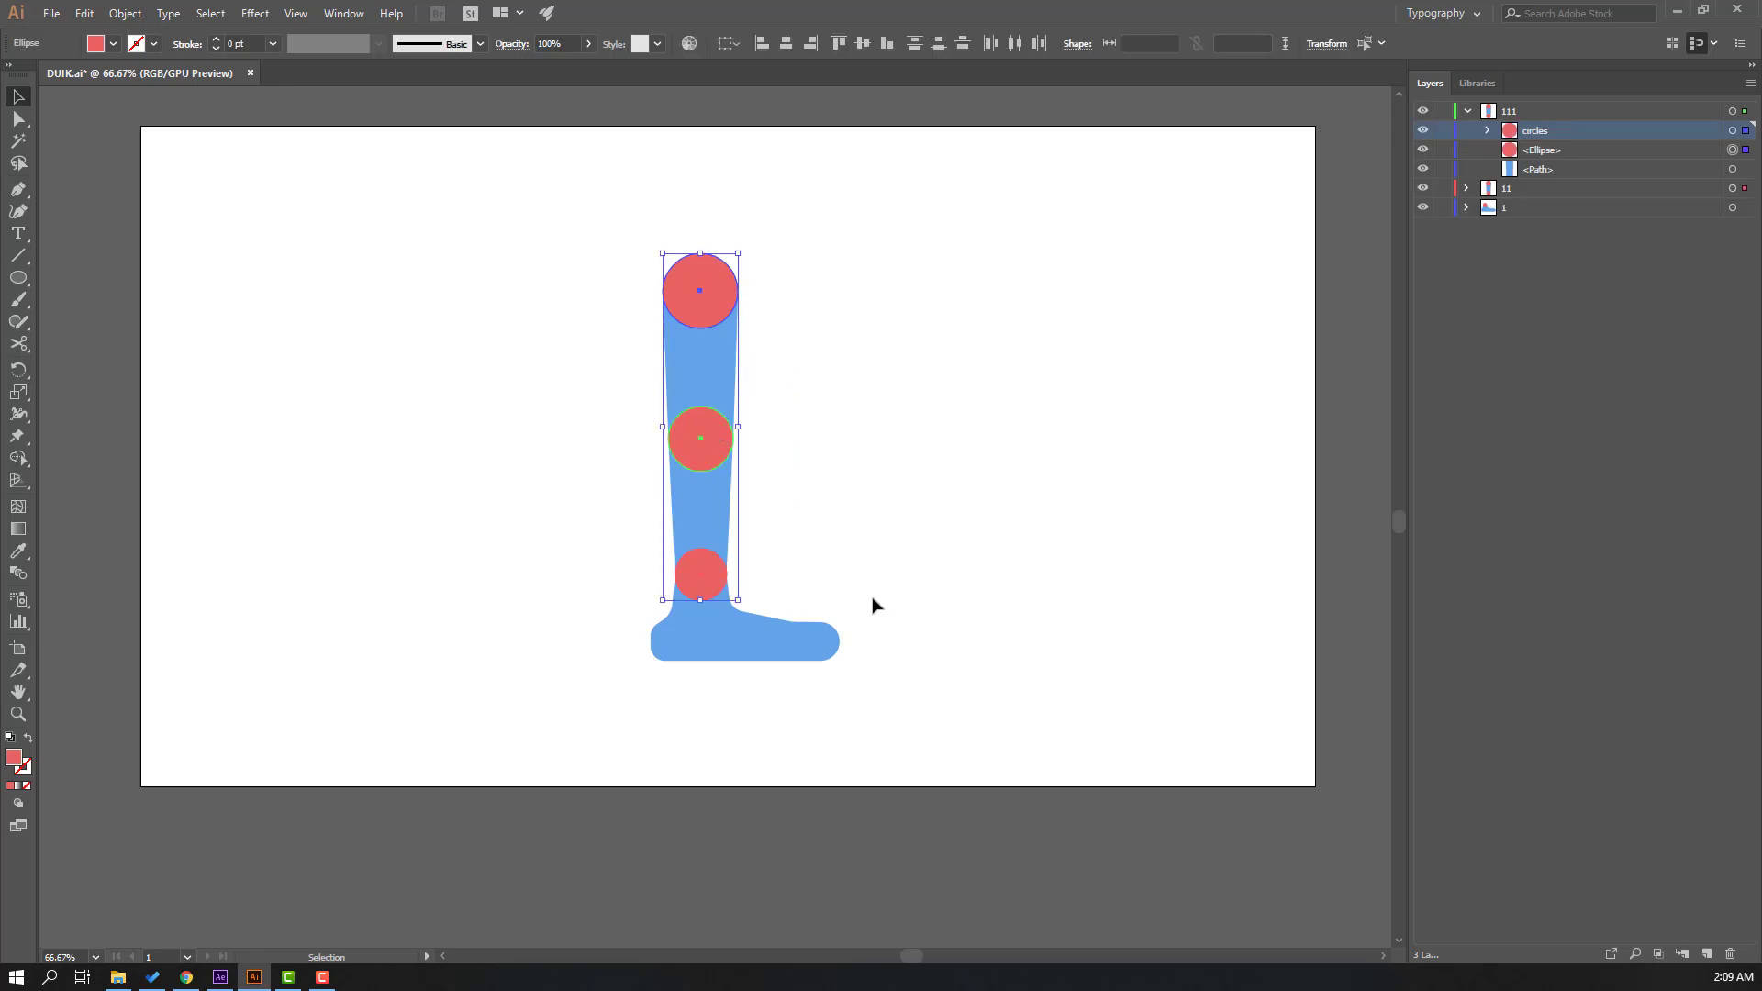
left_click(16, 554)
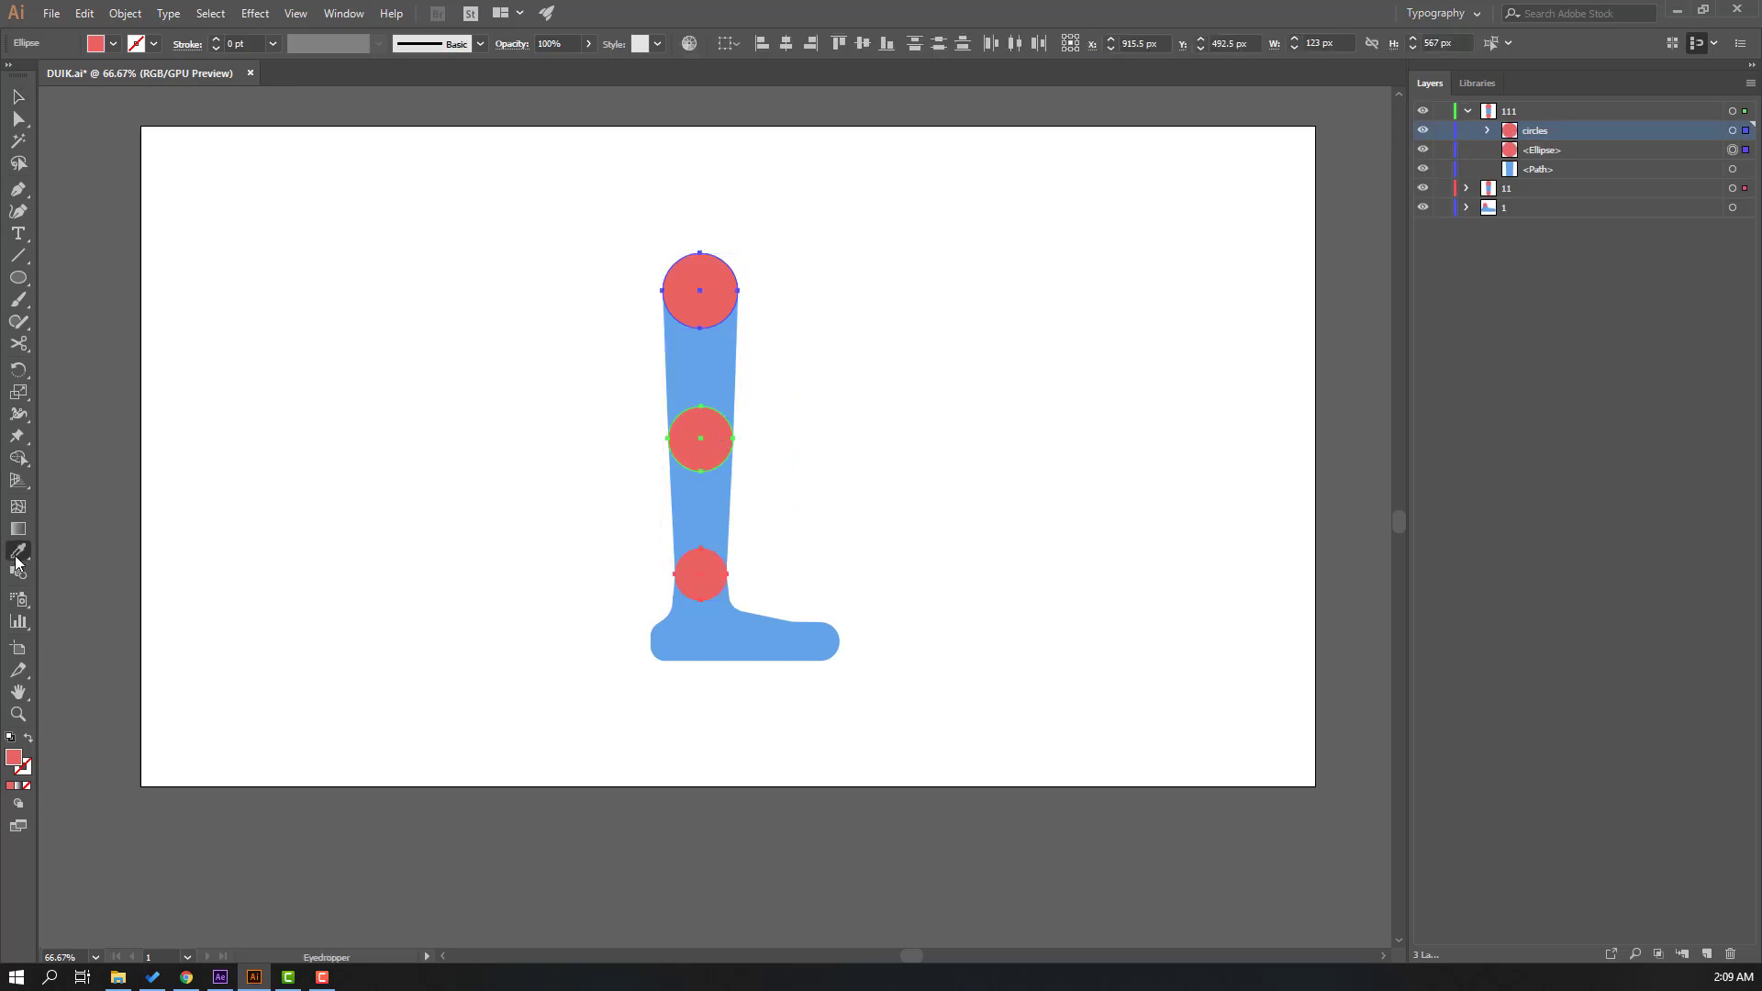
left_click(711, 507)
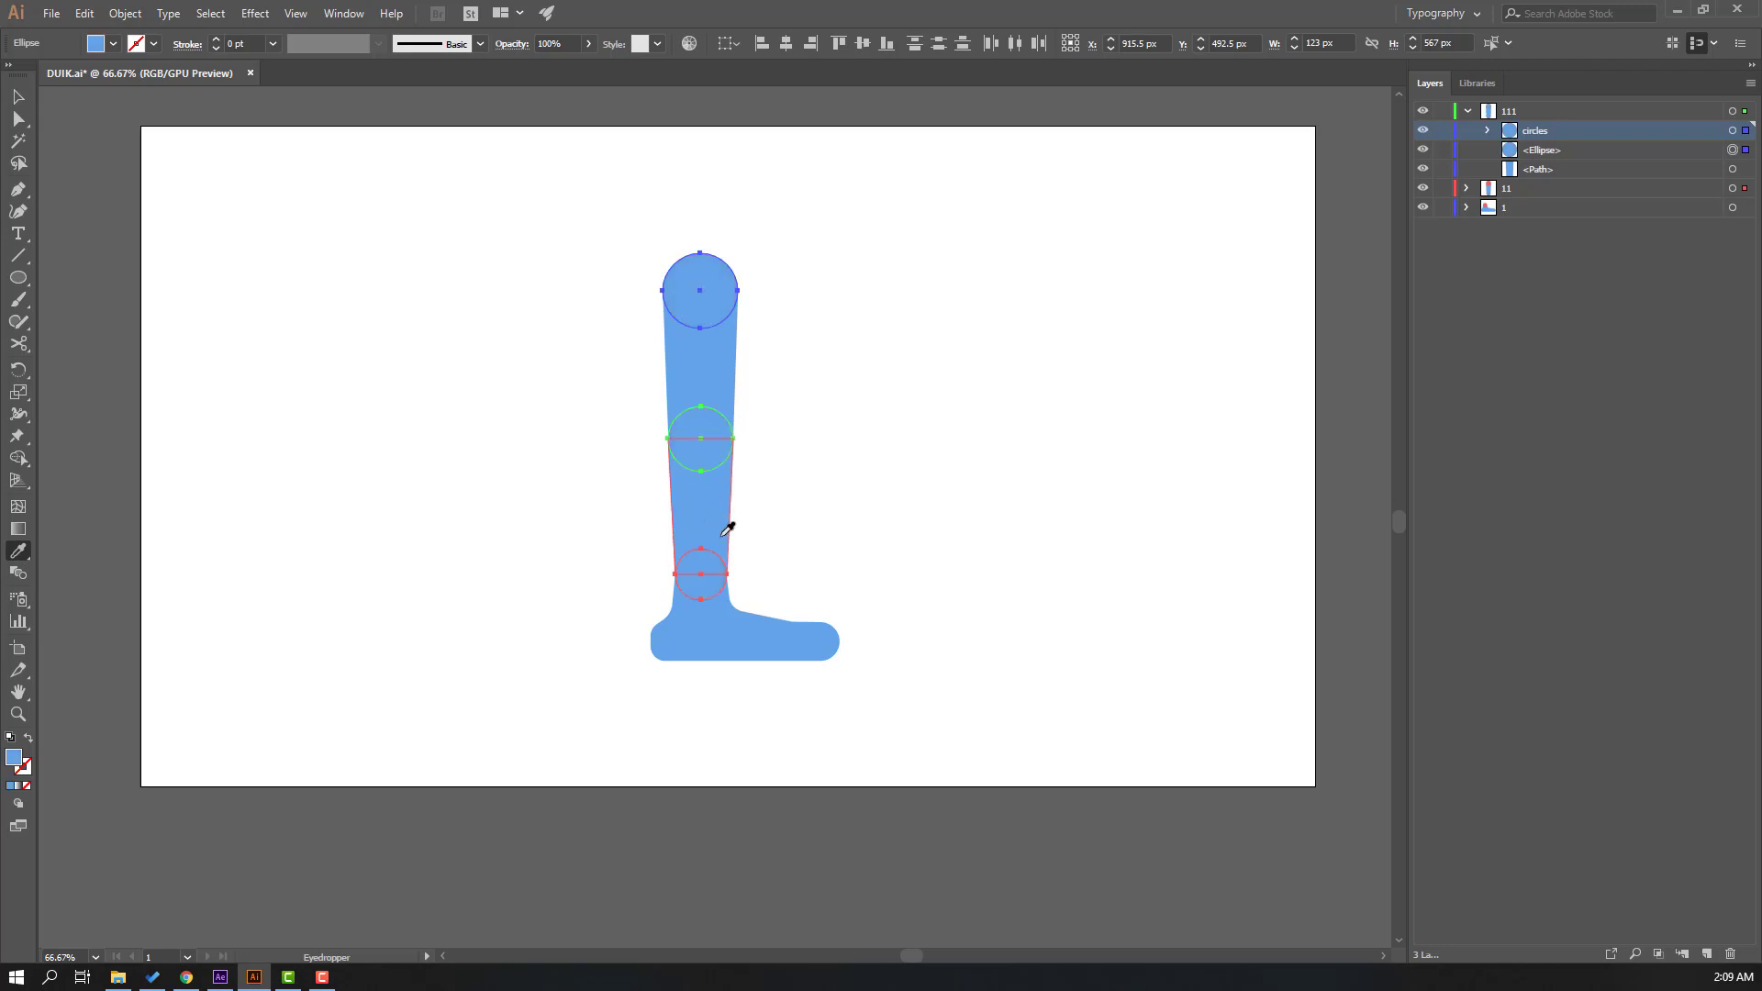
left_click(18, 97)
left_click(353, 409)
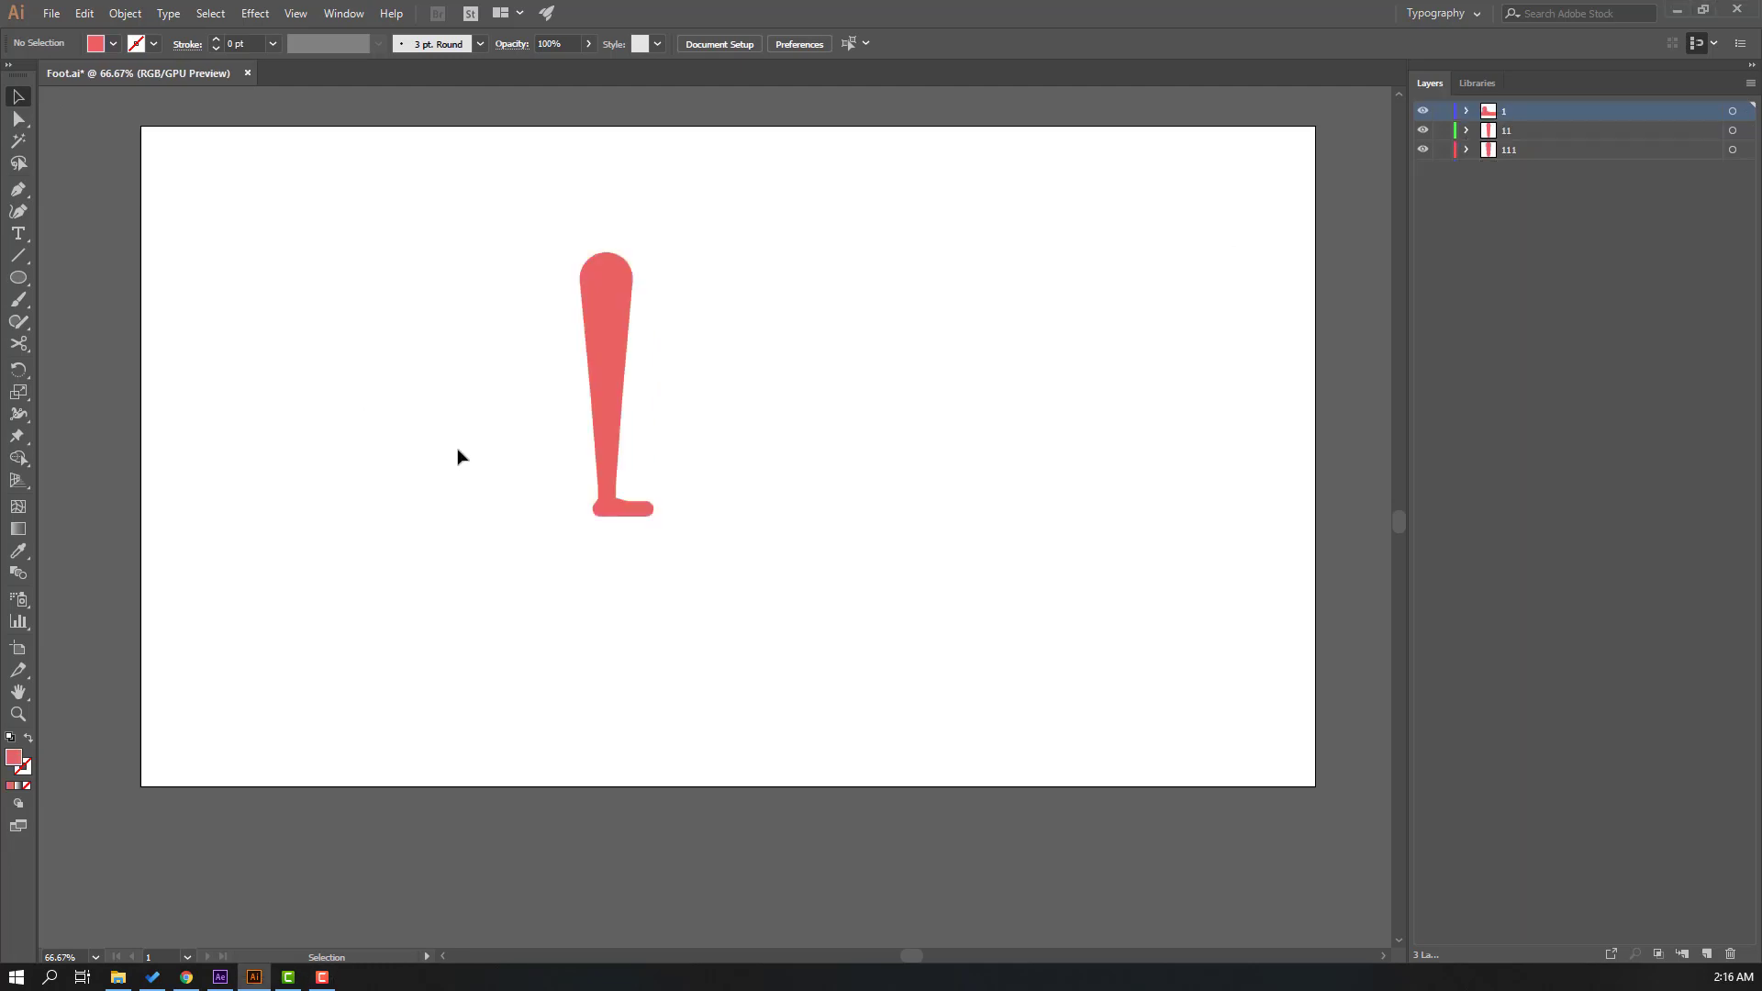
- Enlarge the whole red leg to about one and a half times its size and place it near the artboard's centre
left_click_drag(487, 224, 691, 648)
left_click_drag(615, 541, 721, 525)
left_click(523, 492)
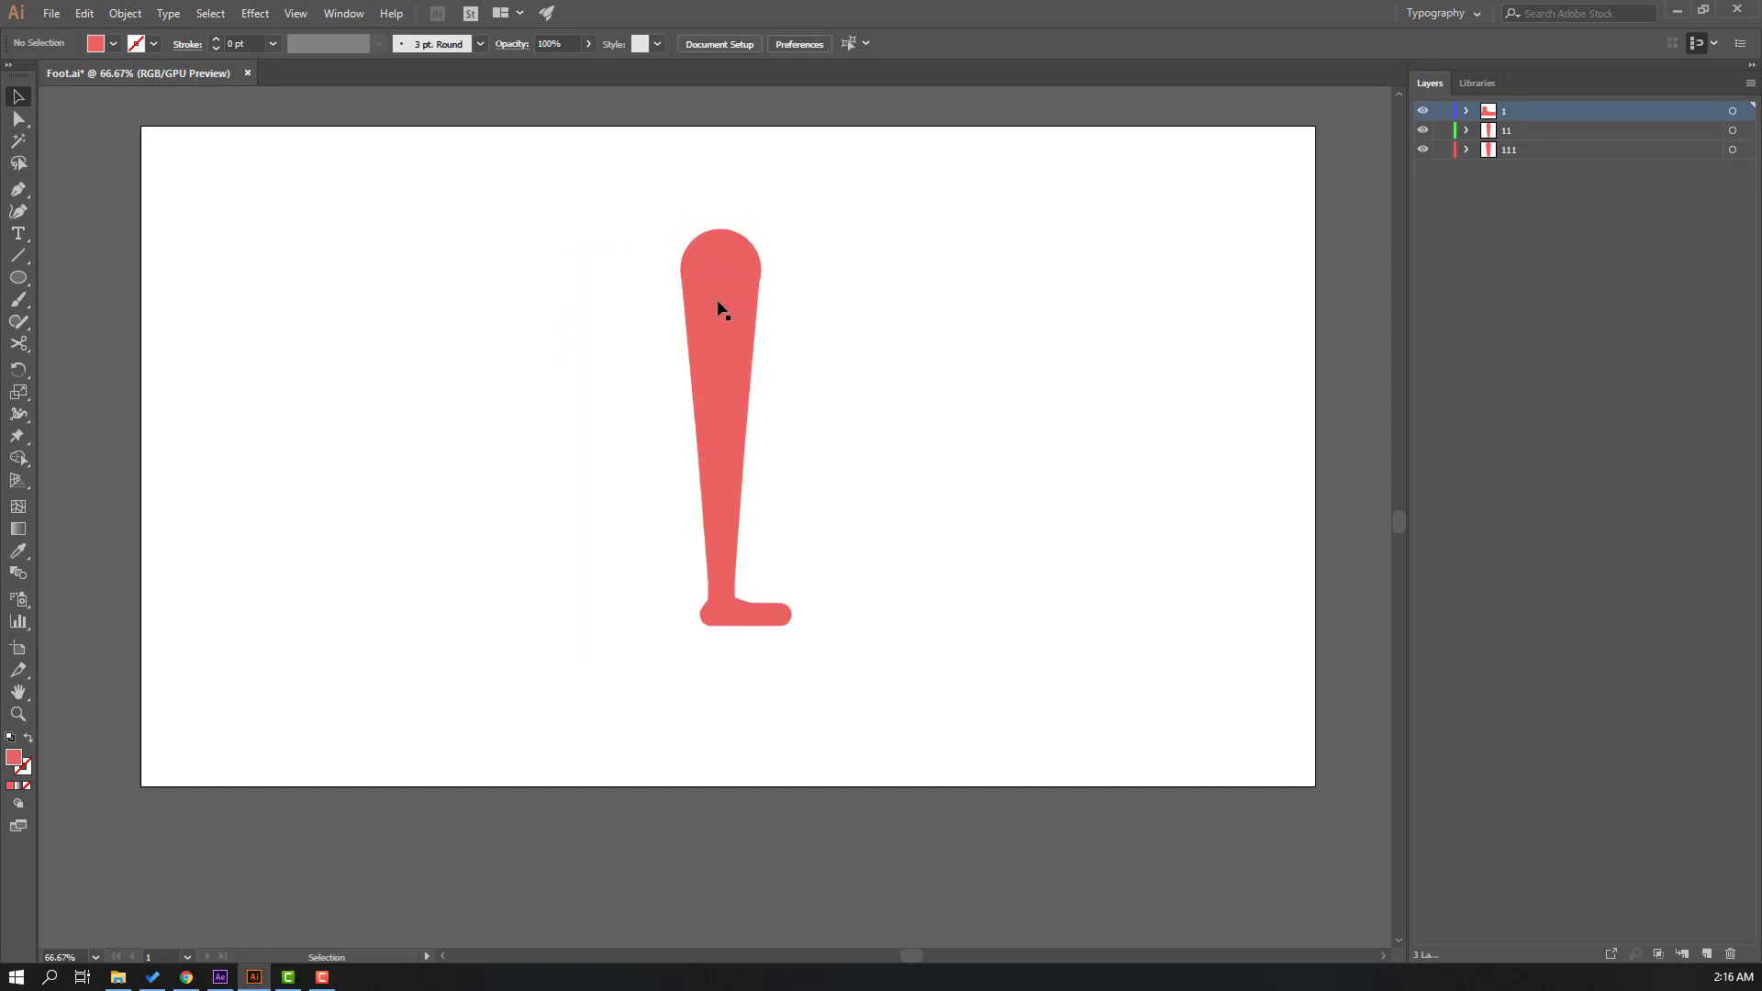
- Check the separate leg parts by hiding layers 1, 11 and 111 in turn and showing them all again
left_click(1422, 110)
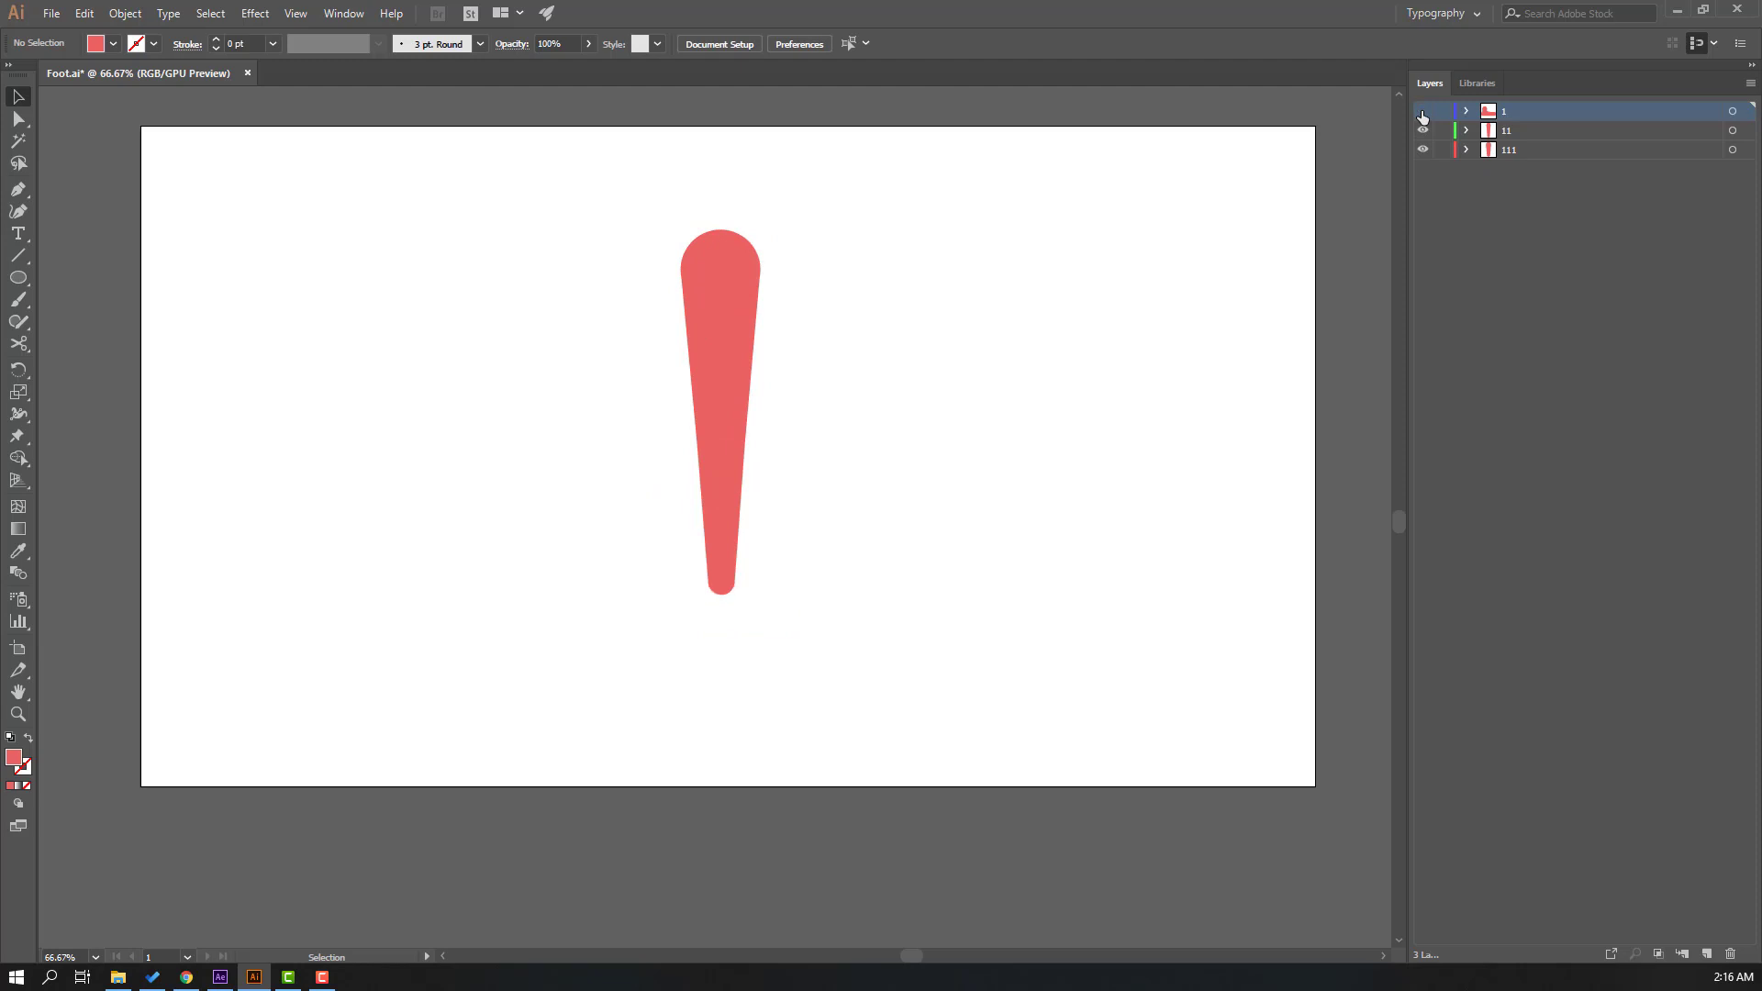
left_click(1422, 134)
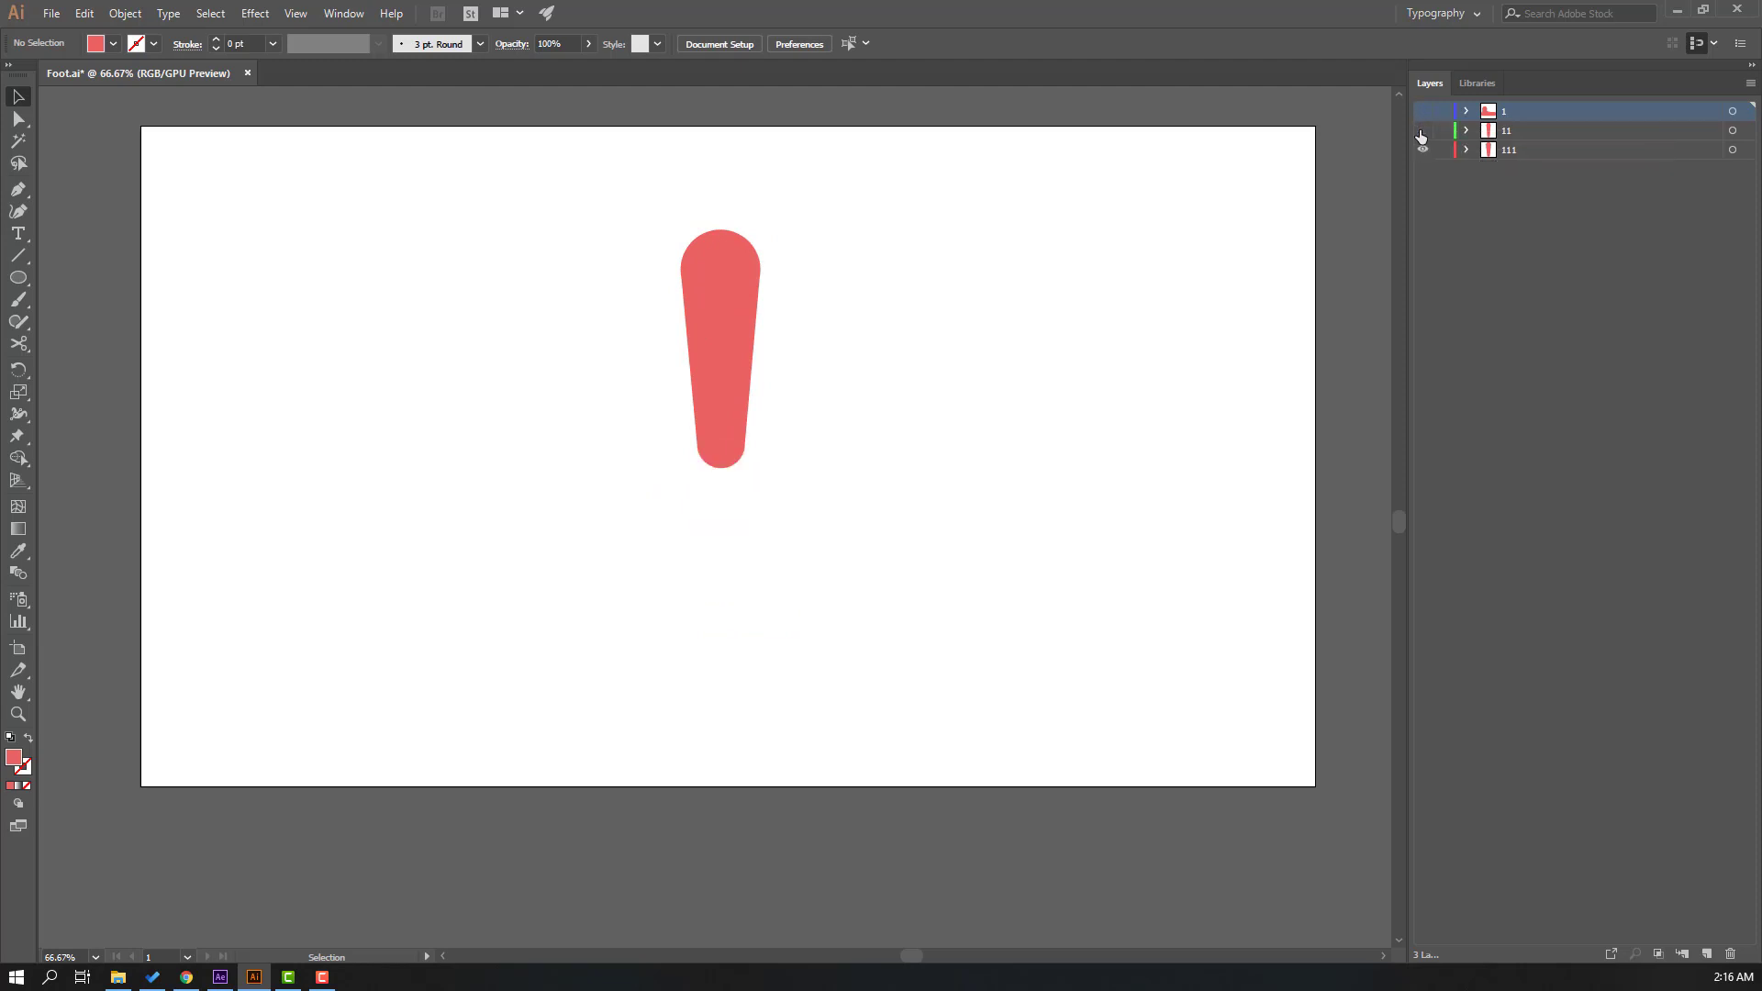
left_click(1422, 151)
left_click(1422, 151)
left_click(1423, 130)
left_click(1423, 111)
- Save the artwork to the Desktop as an Adobe Illustrator file named FOOT_DUIK
left_click(52, 13)
left_click(77, 183)
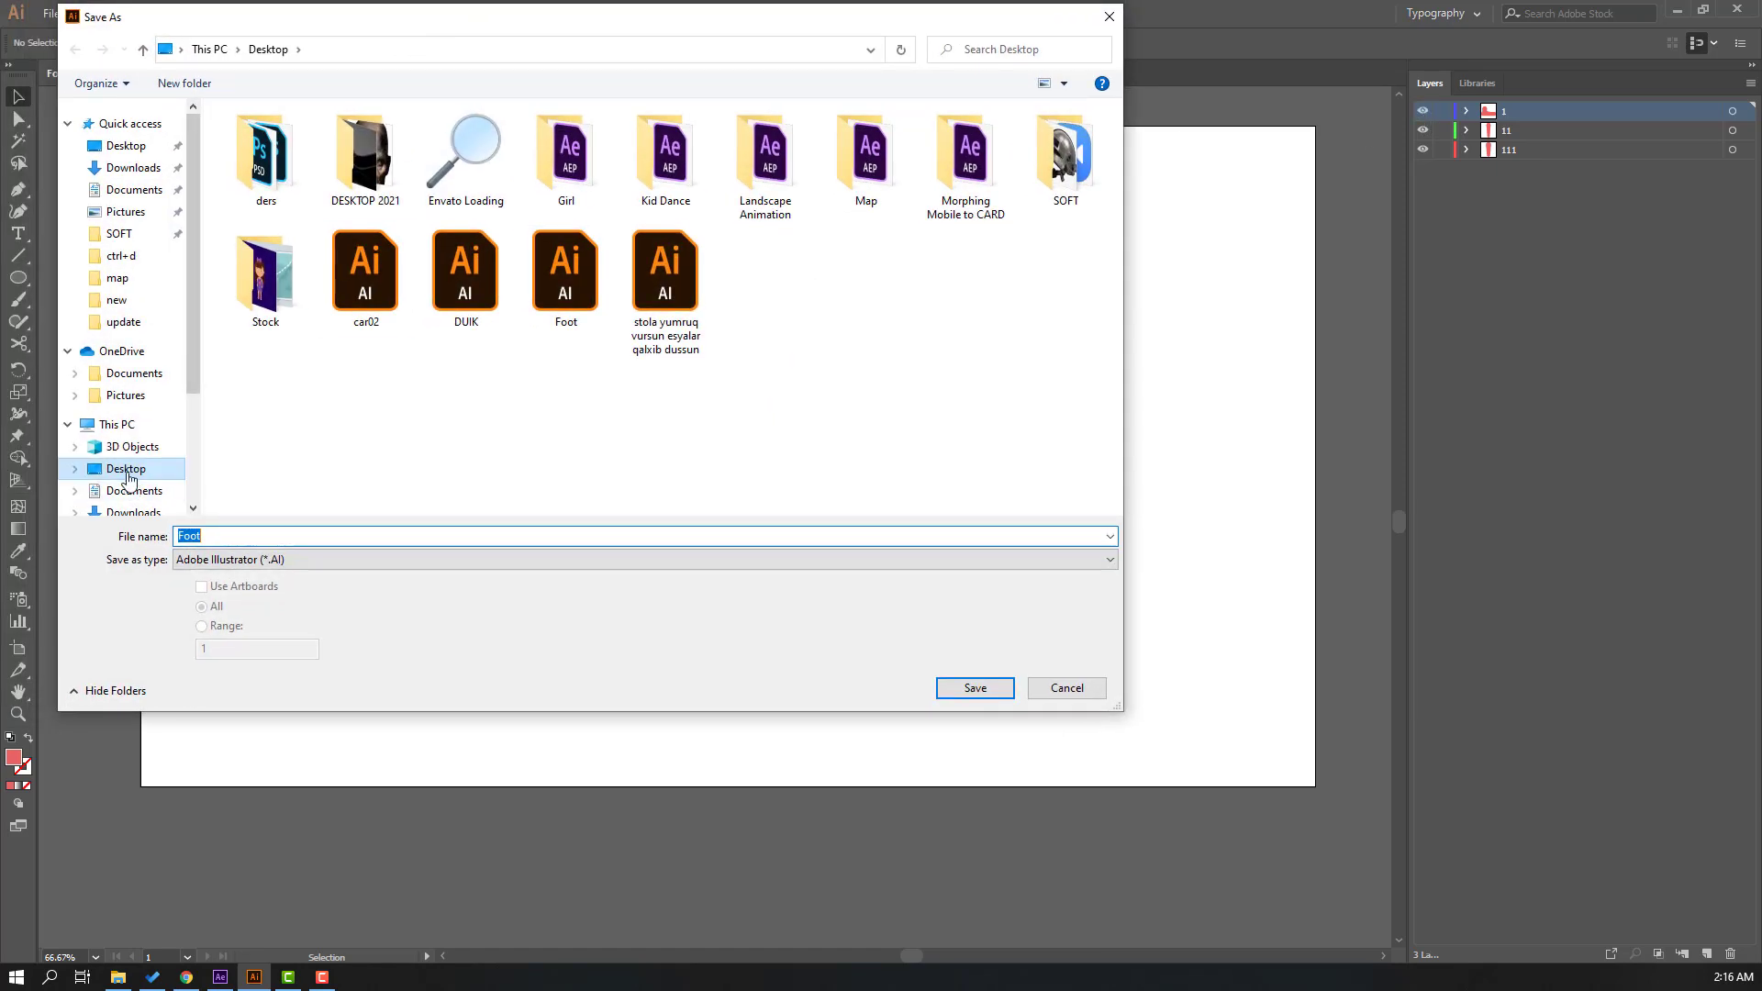
type("FOOT_DUIK")
left_click(975, 687)
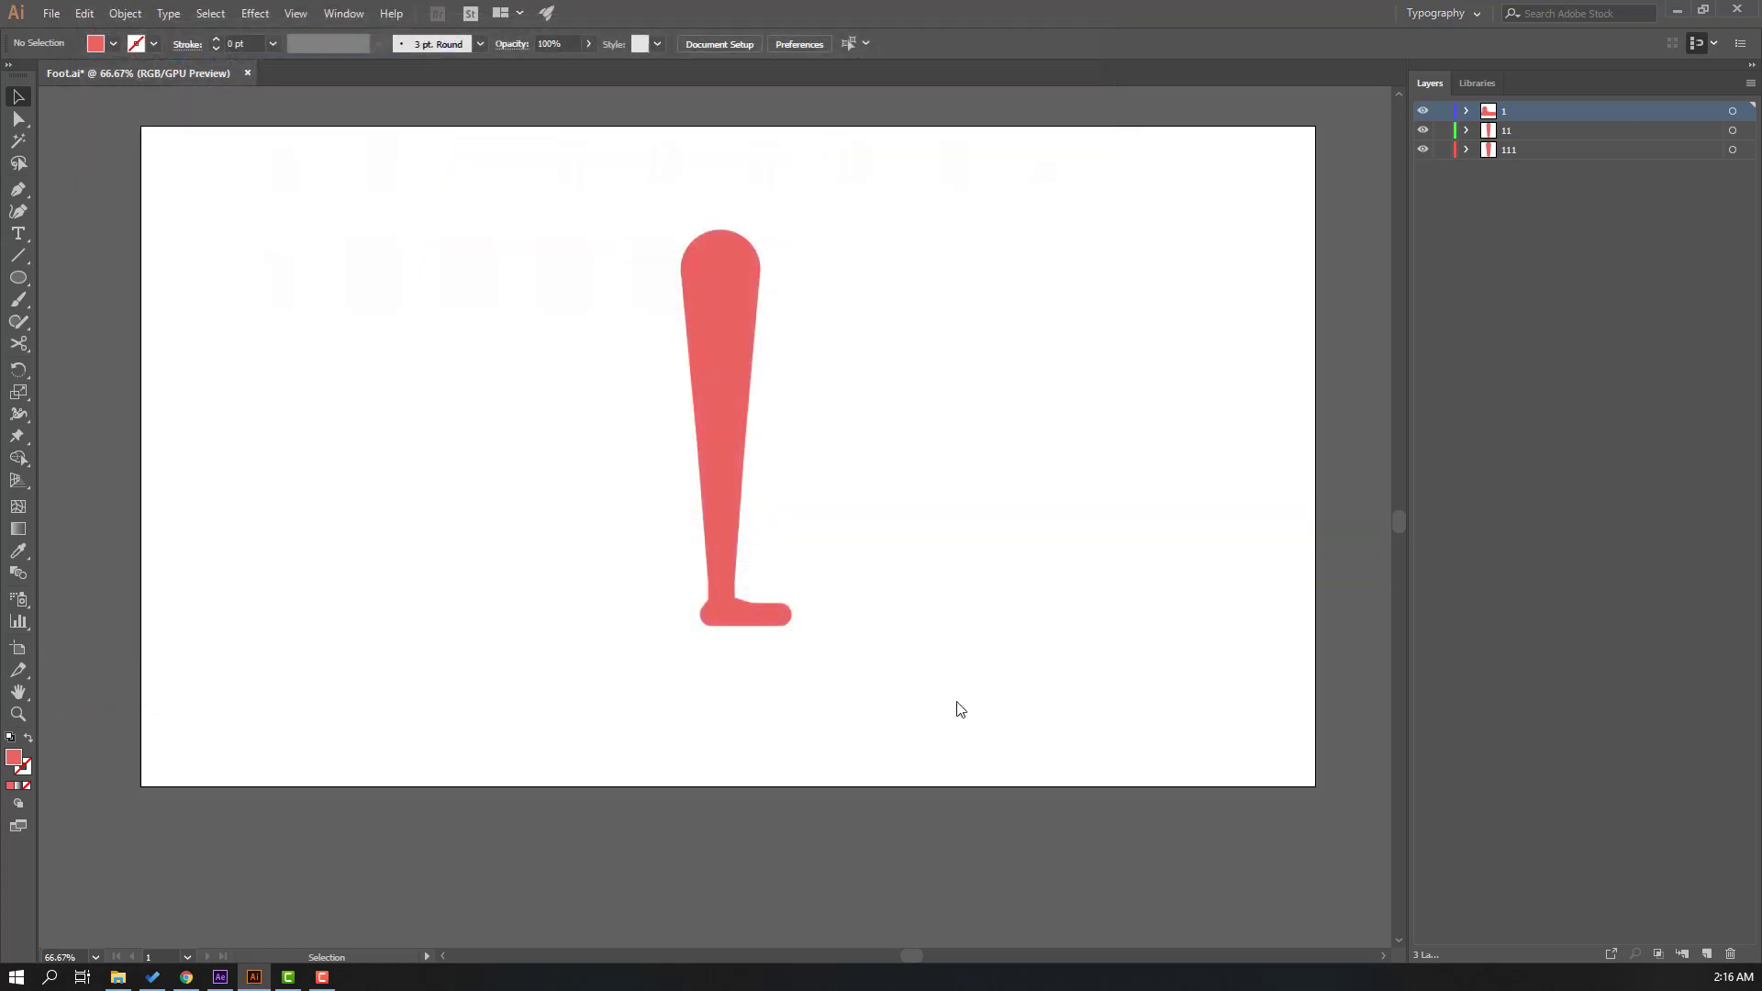
left_click(538, 682)
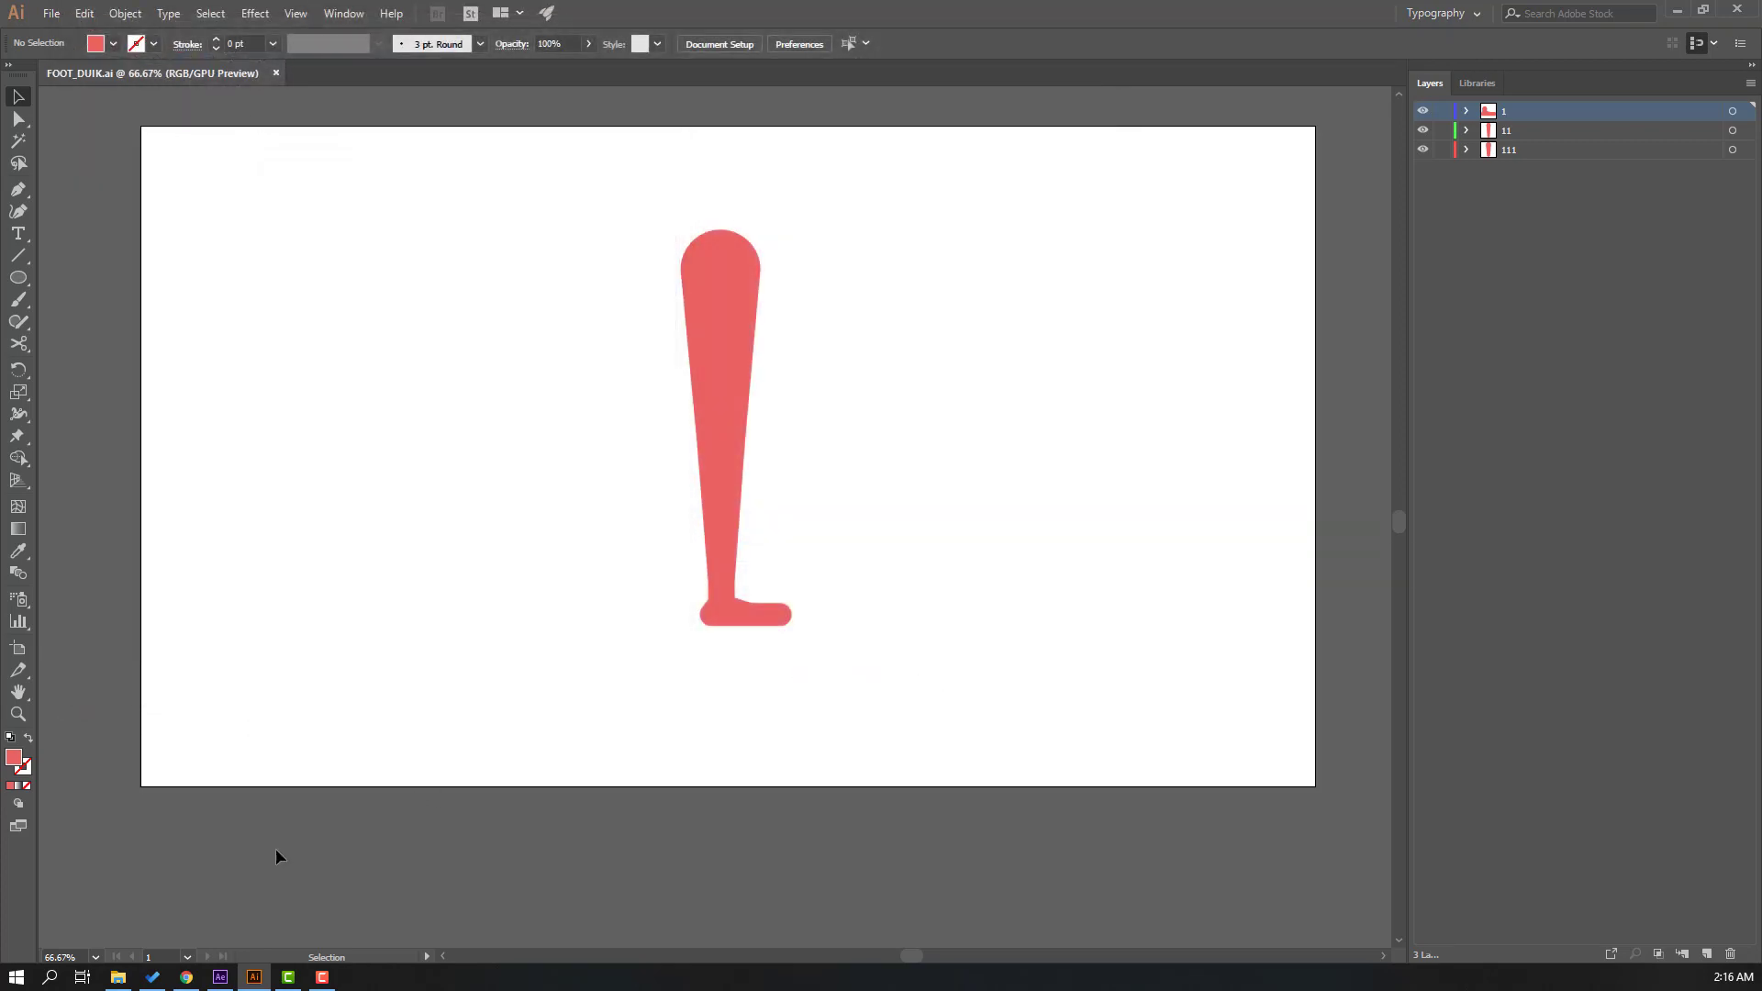
- Switch to After Effects and import FOOT_DUIK from the Desktop as Composition - Retain Layer Sizes
key("alt+Tab")
right_click(136, 297)
mouse_move(249, 385)
left_click(456, 387)
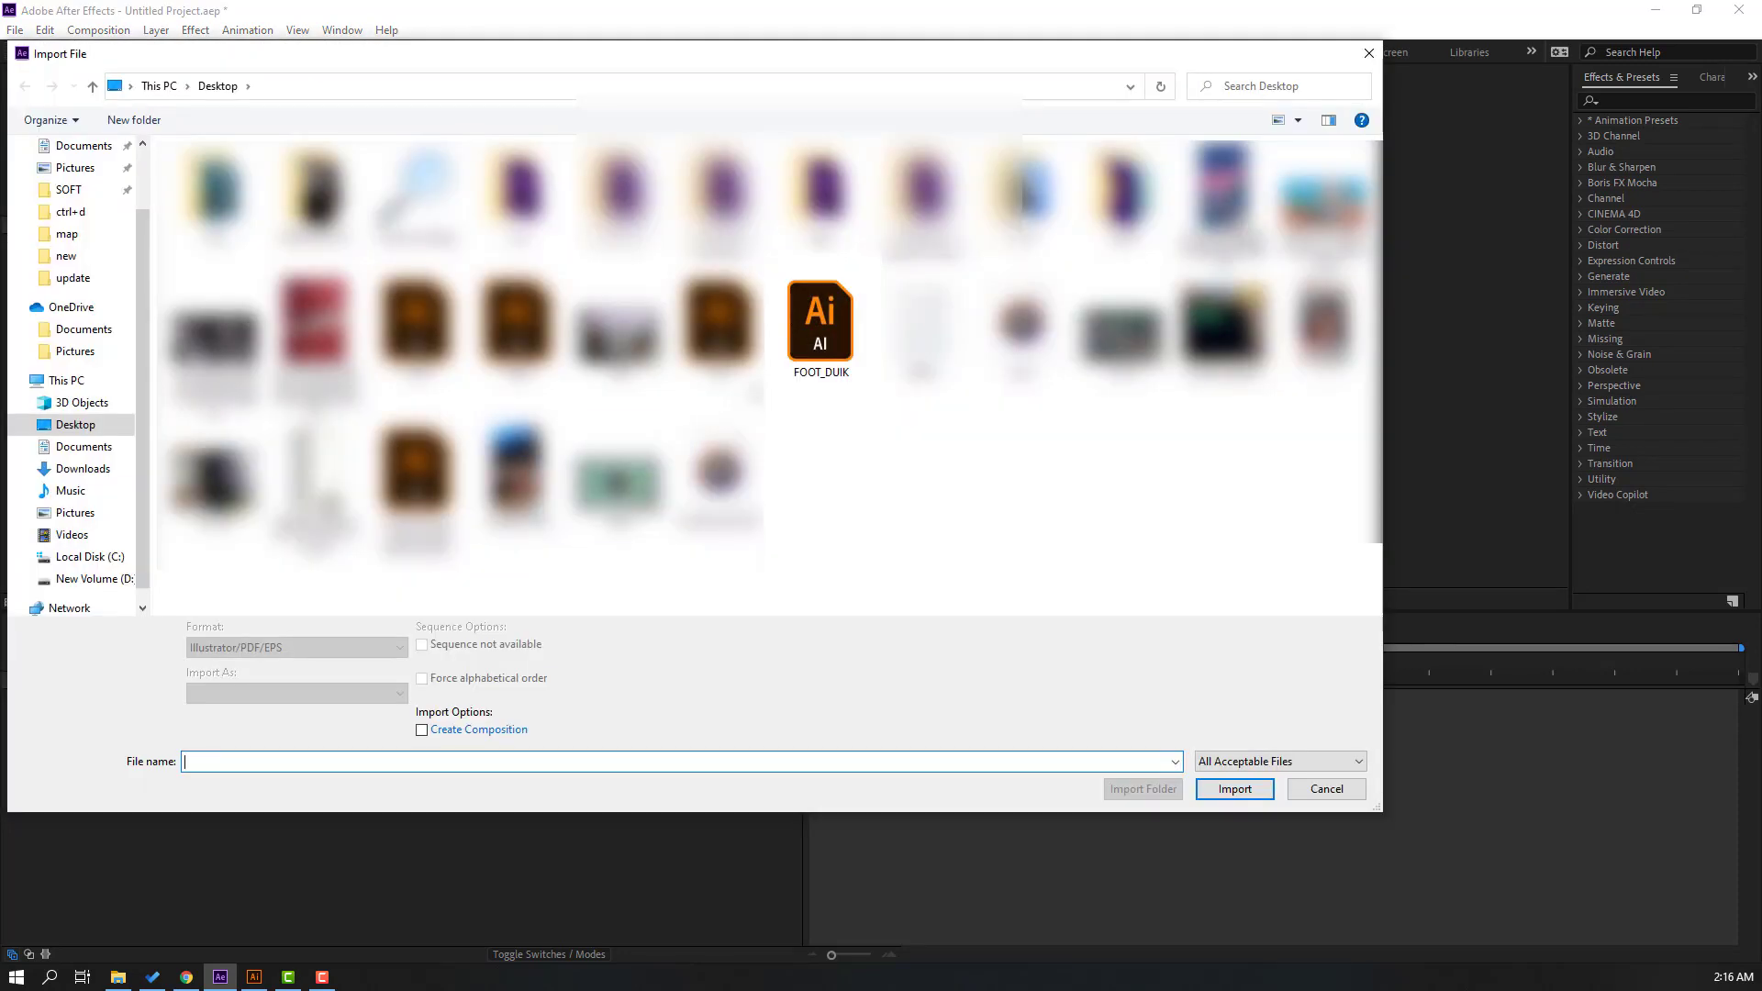
left_click(820, 323)
left_click(238, 694)
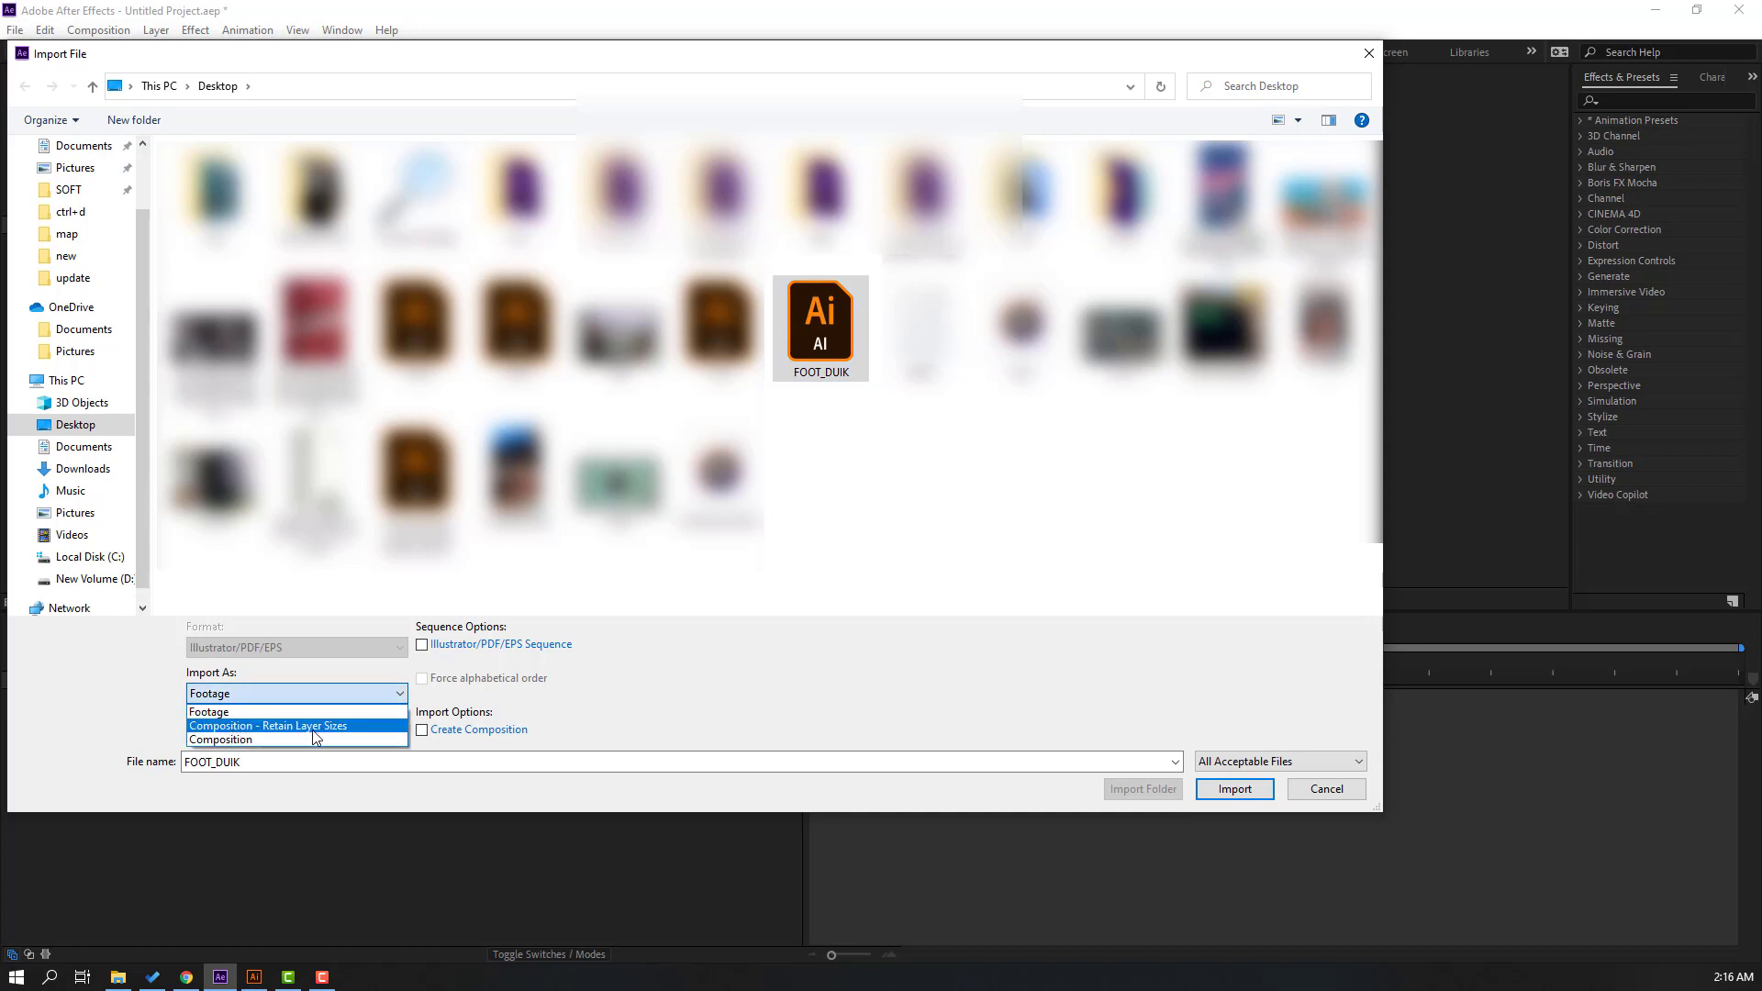
left_click(344, 725)
left_click(1231, 791)
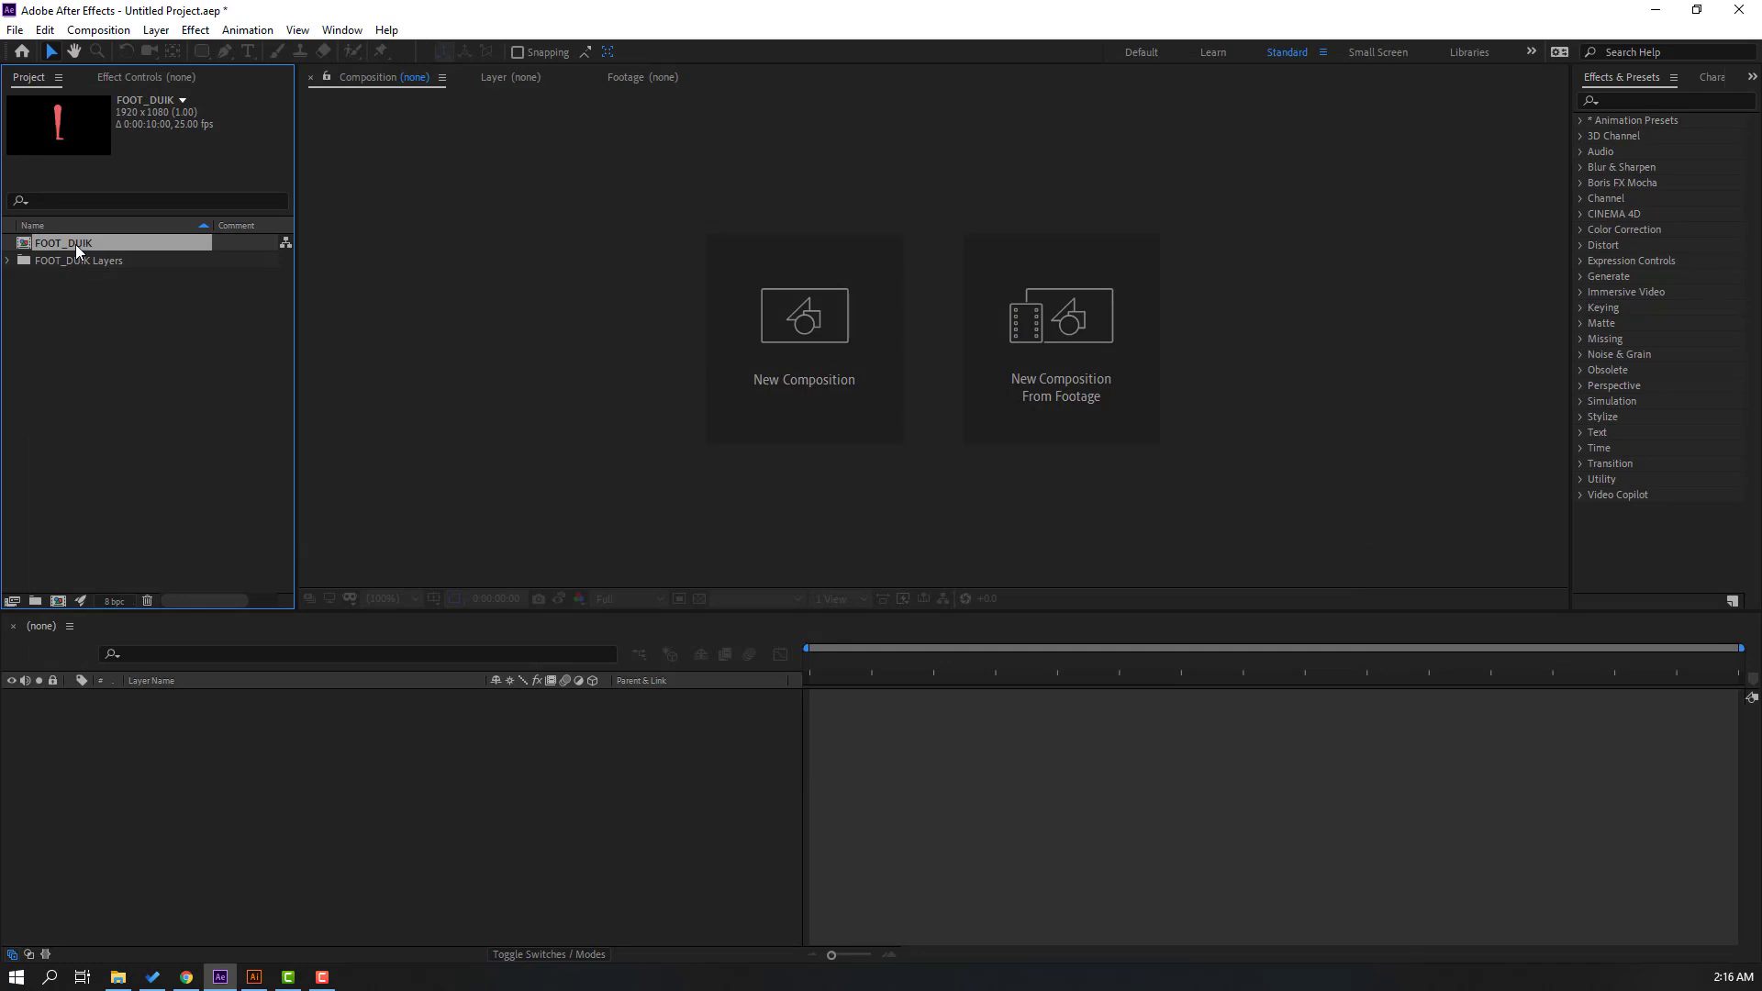
- Open the FOOT_DUIK composition and add a white solid named BG
double_click(75, 243)
right_click(146, 824)
mouse_move(312, 626)
left_click(468, 671)
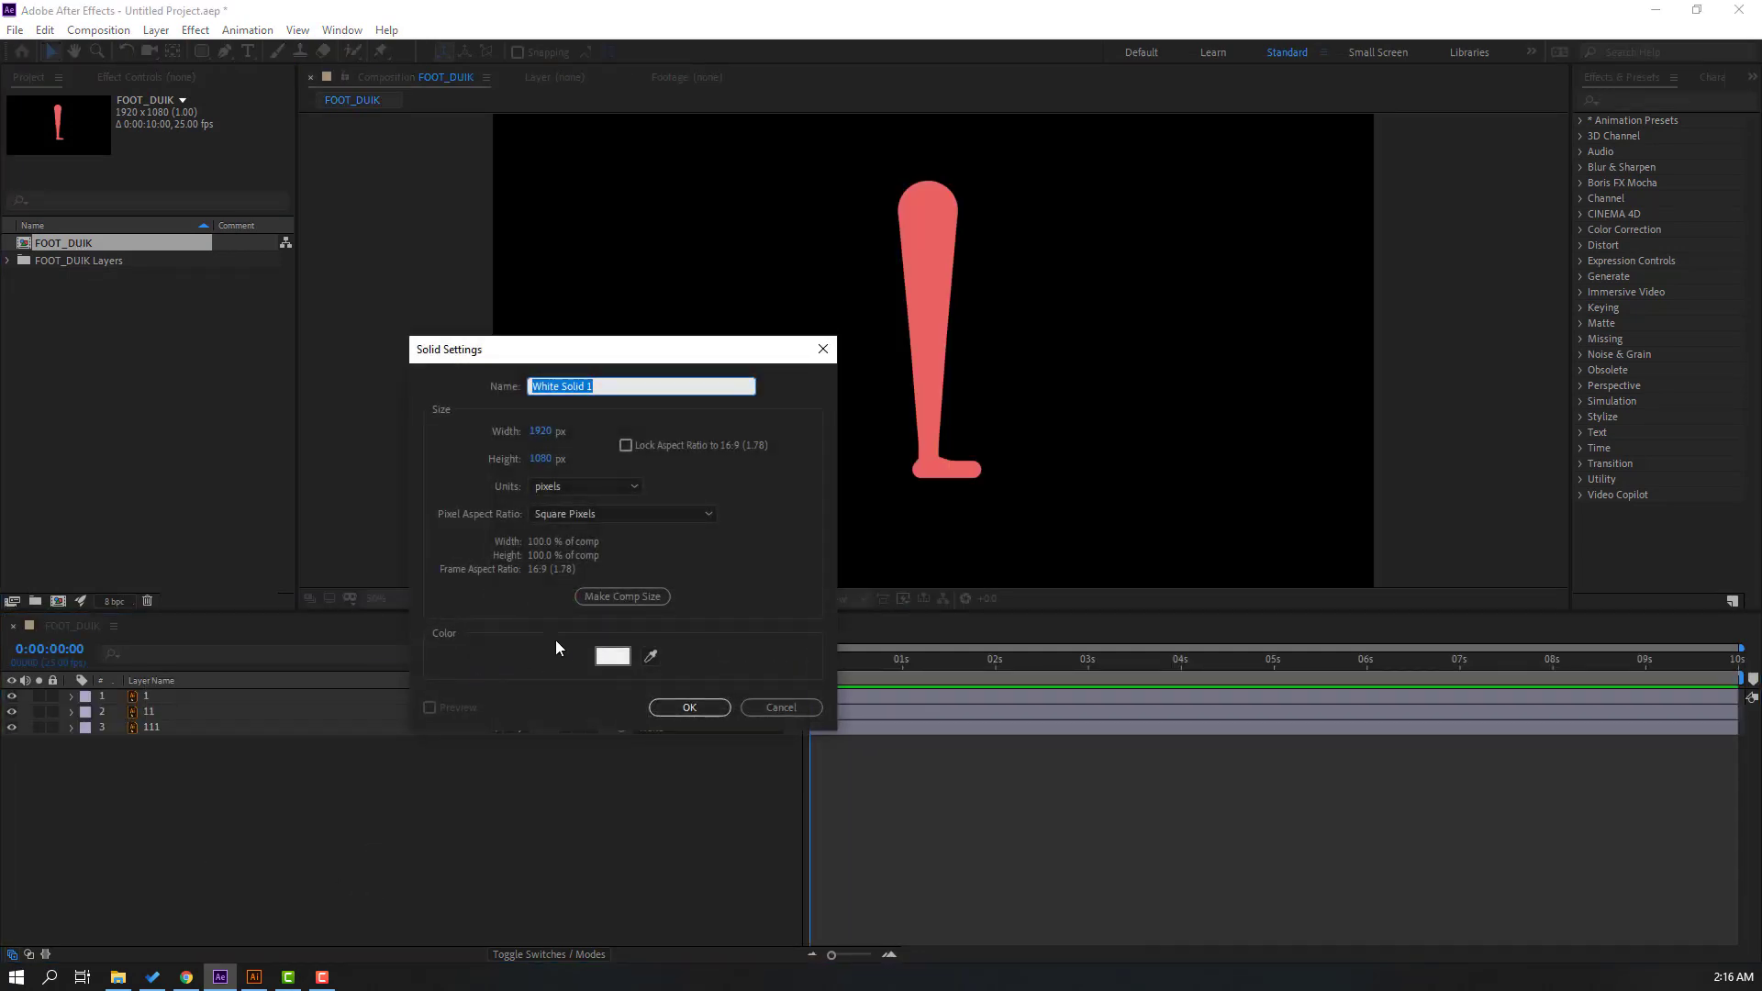
type("BG")
left_click(689, 707)
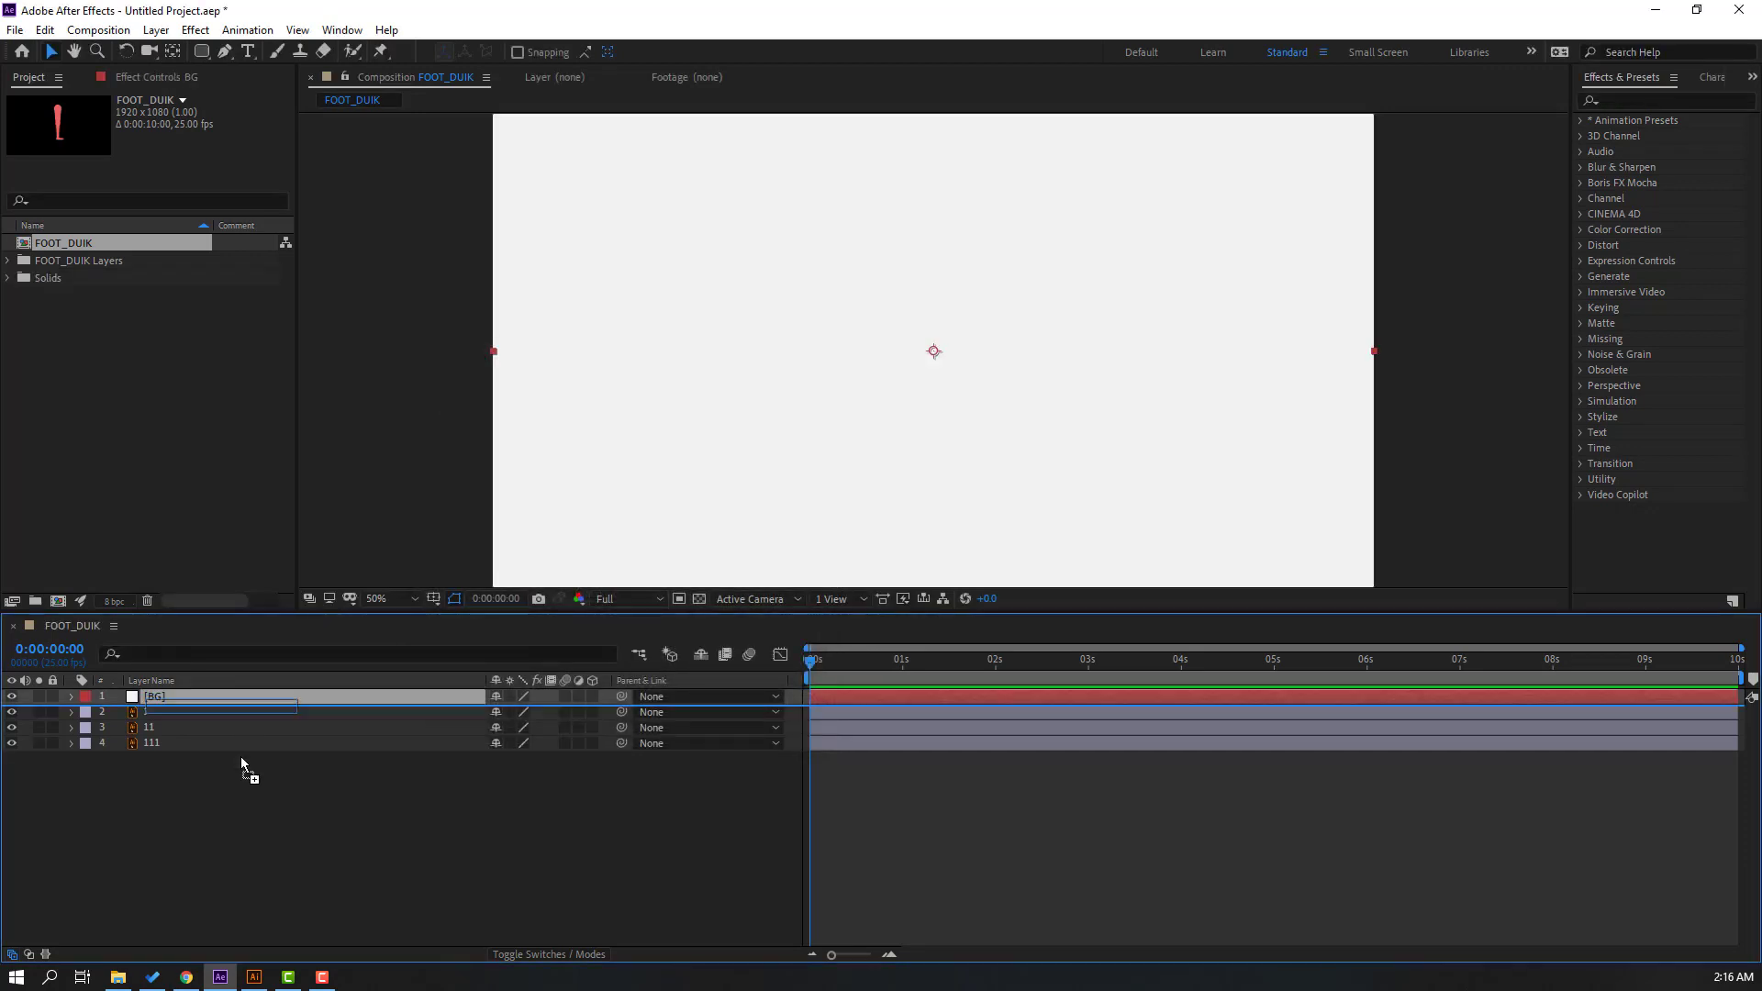
- Place the BG solid below all the leg layers and lock it
left_click_drag(242, 740, 72, 751)
left_click(52, 743)
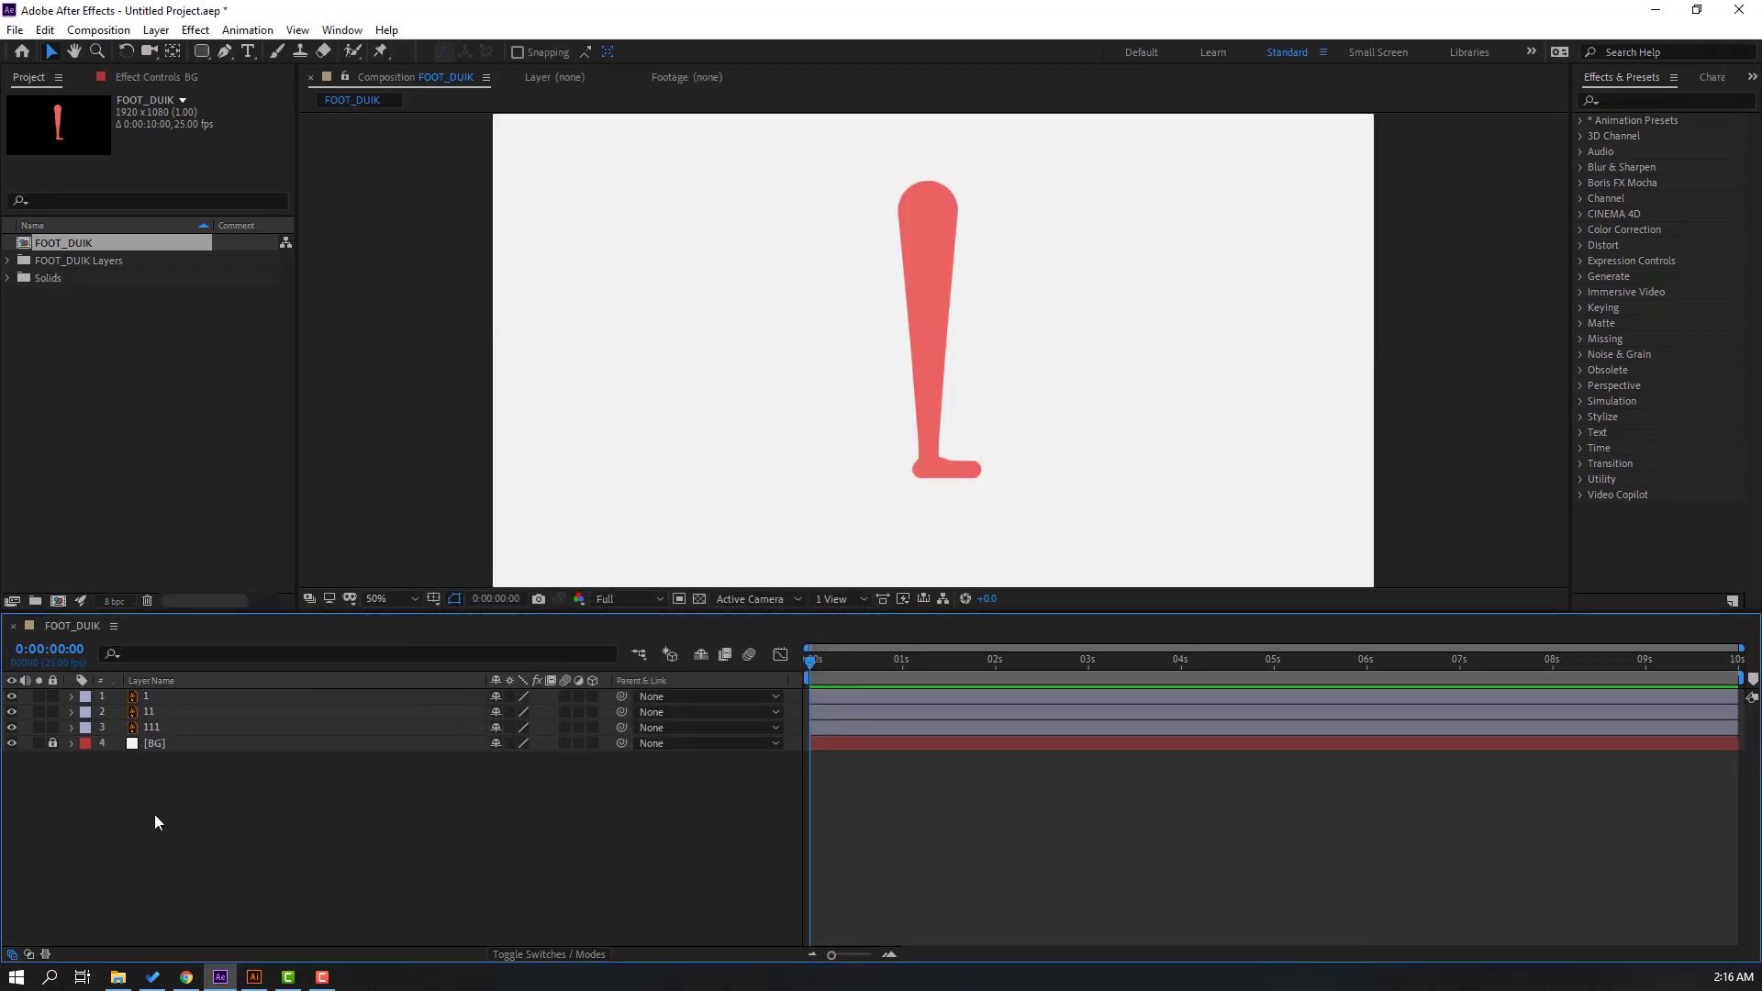
- Isolate layer 111, place its anchor point at the hip near its upper end, and end the isolation
left_click(151, 729)
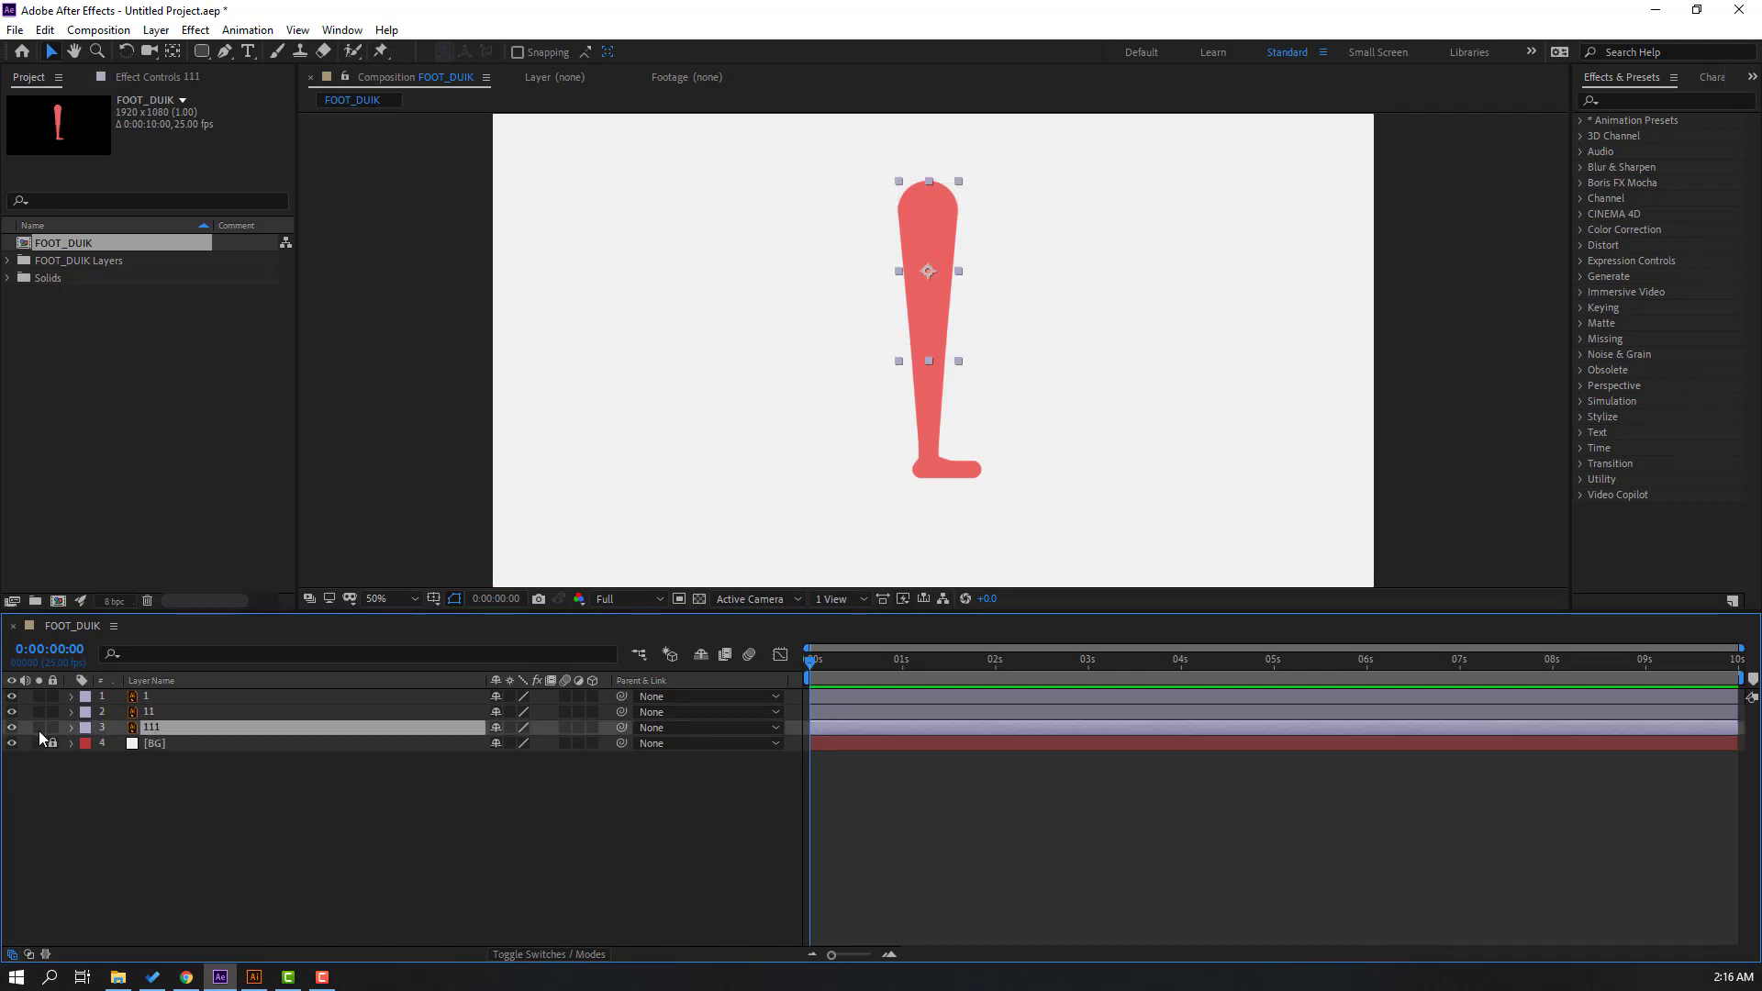
left_click(38, 727)
scroll(1009, 183, "up", 2)
left_click(172, 53)
left_click_drag(782, 373, 783, 219)
left_click(47, 51)
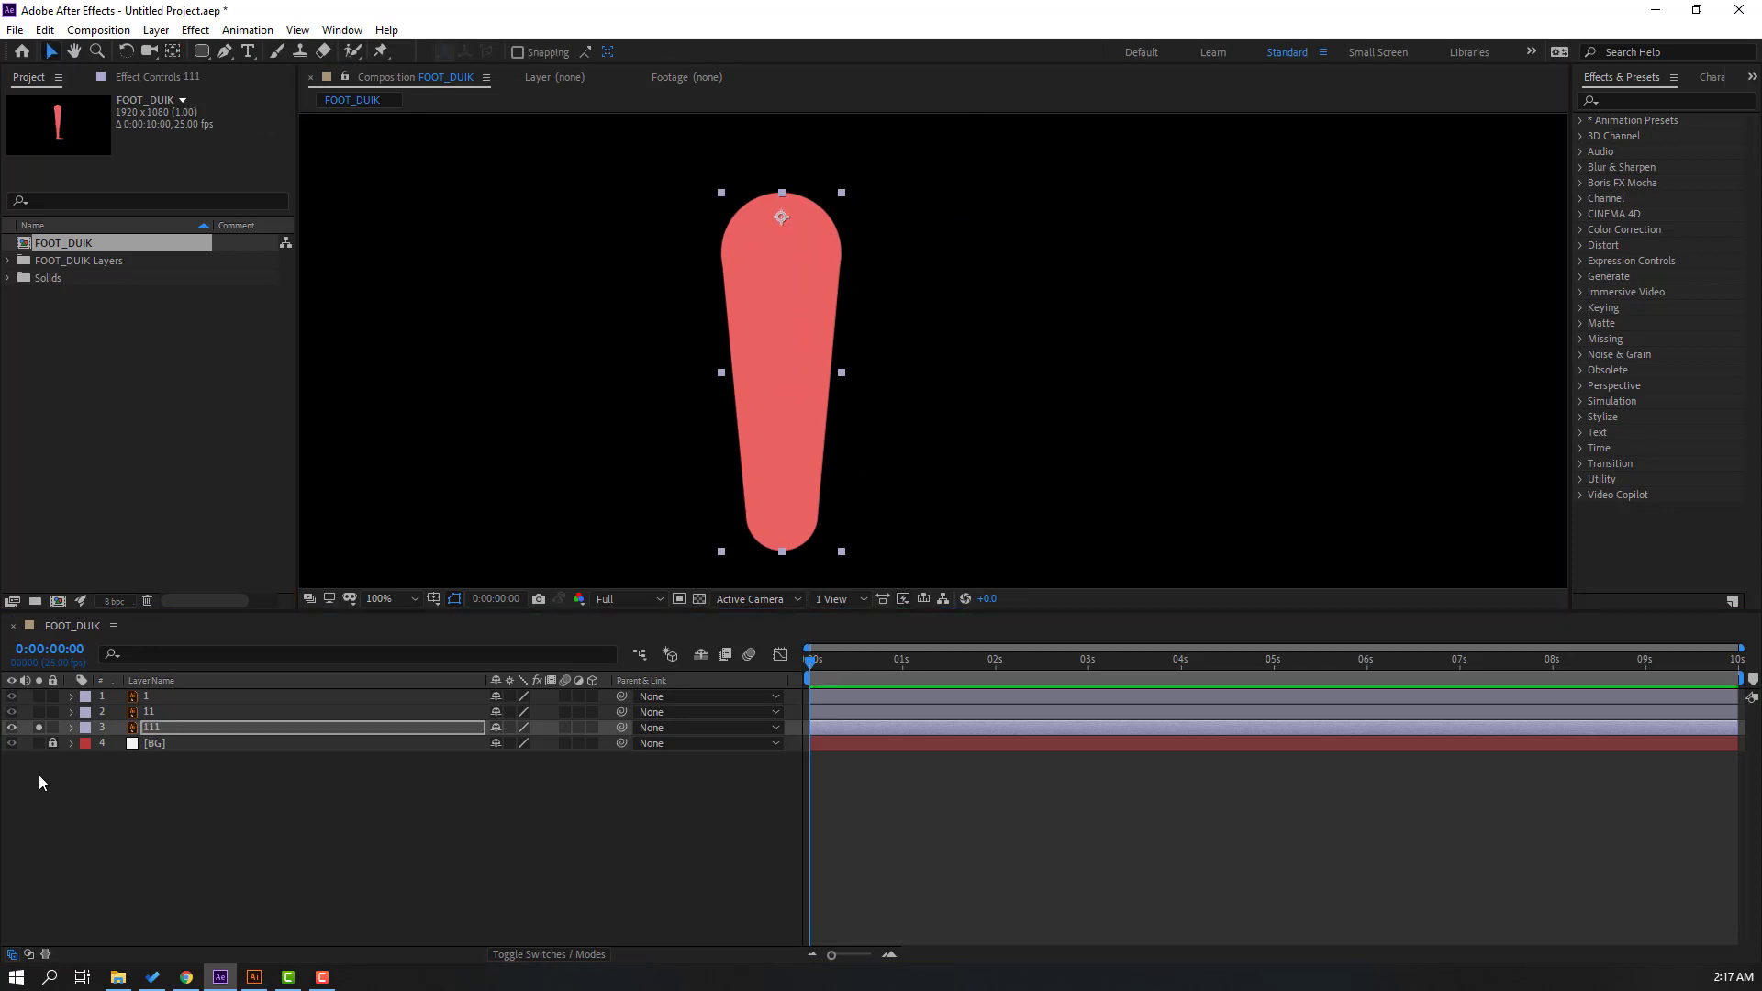
left_click(38, 727)
left_click(52, 743)
- Place the anchor point of the isolated layer 11 at the knee near its upper end, and end the isolation
left_click(149, 715)
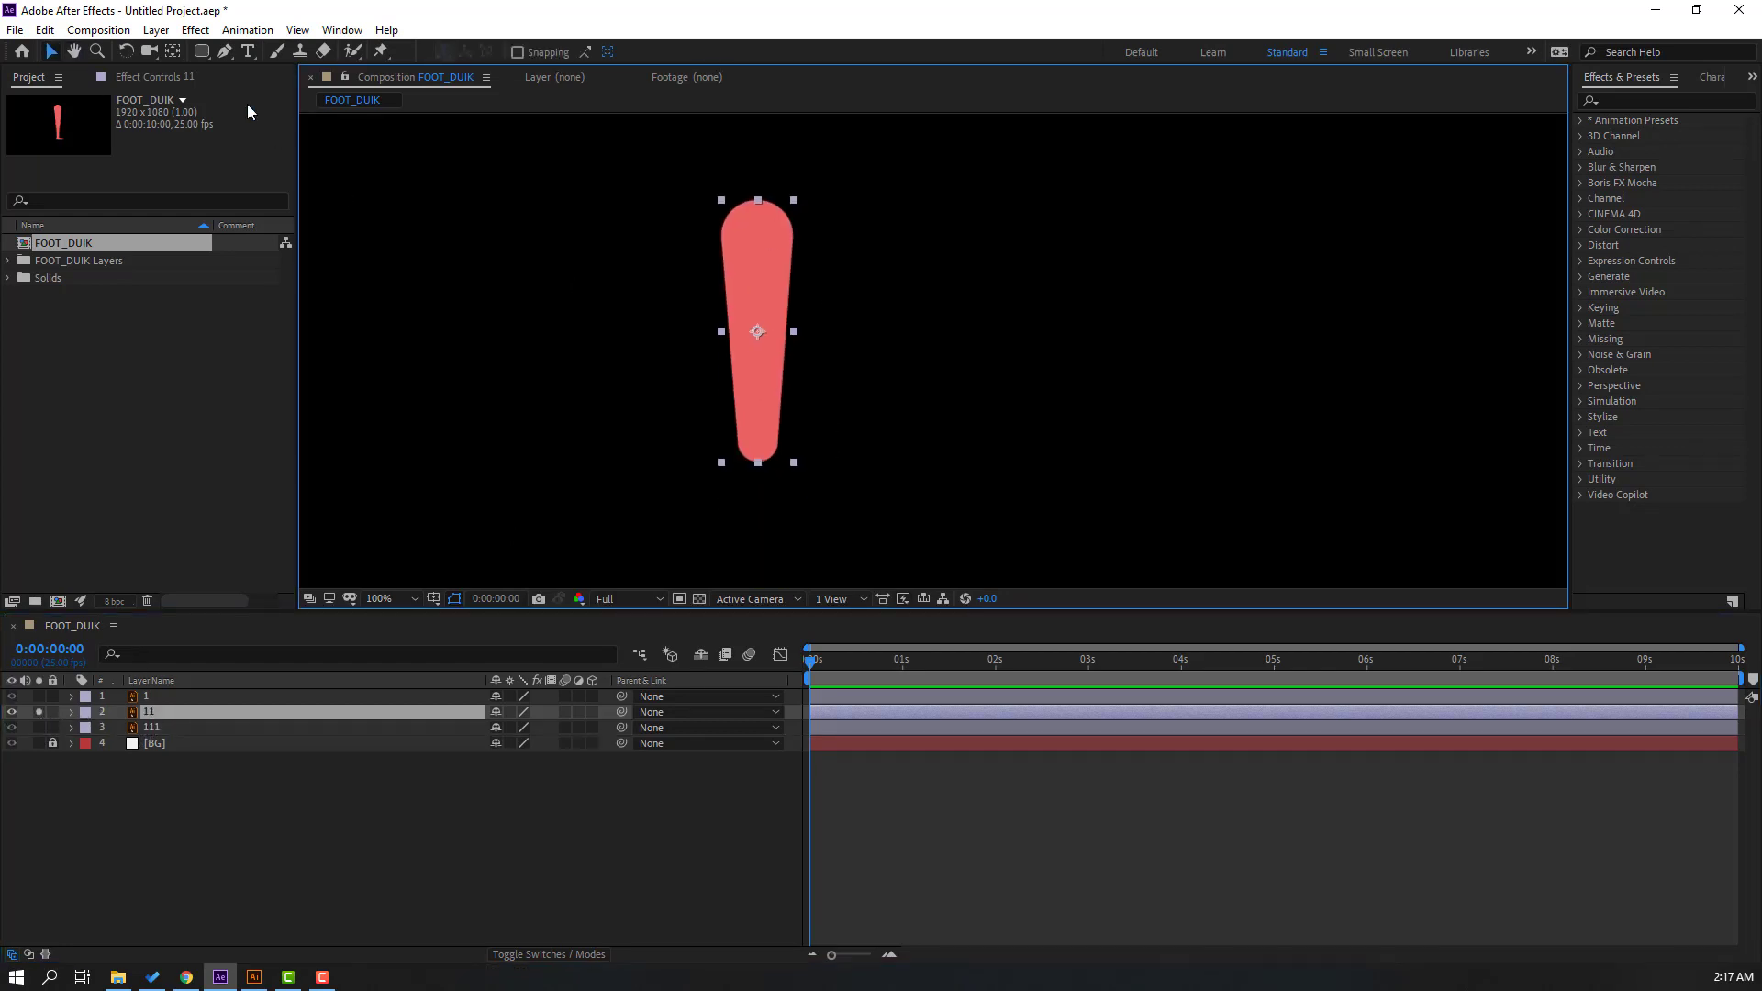
left_click(177, 50)
left_click_drag(758, 334, 763, 225)
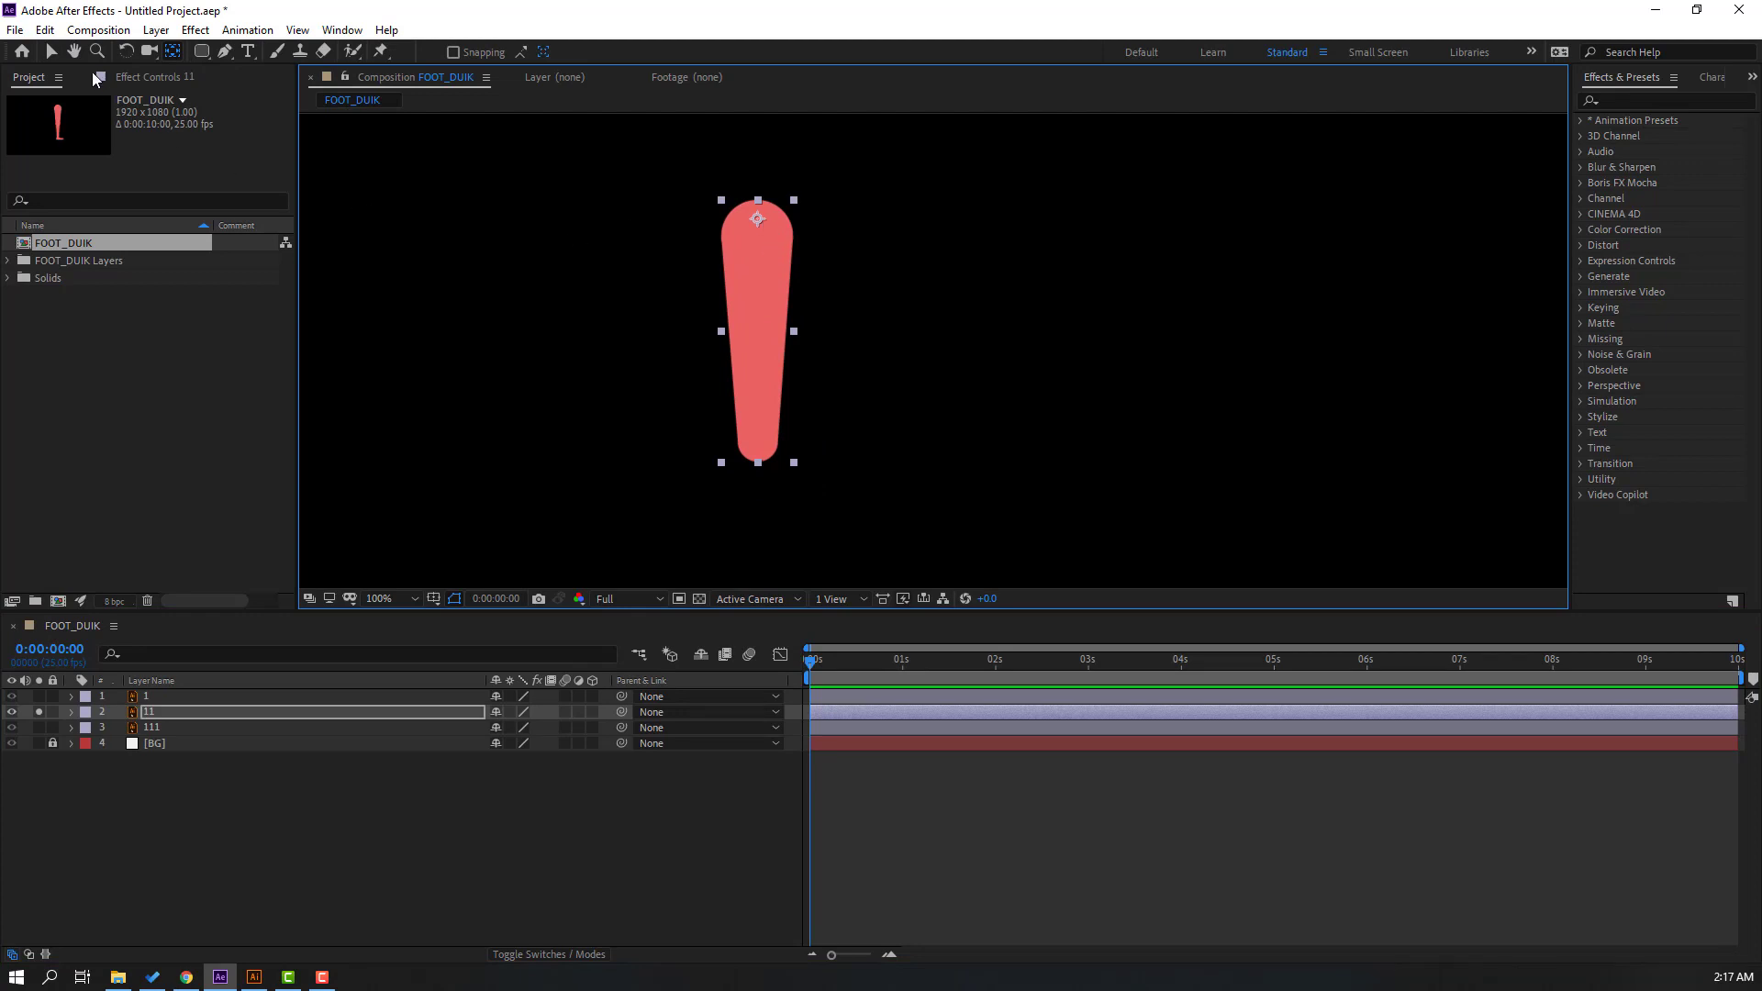
left_click(52, 52)
left_click(38, 712)
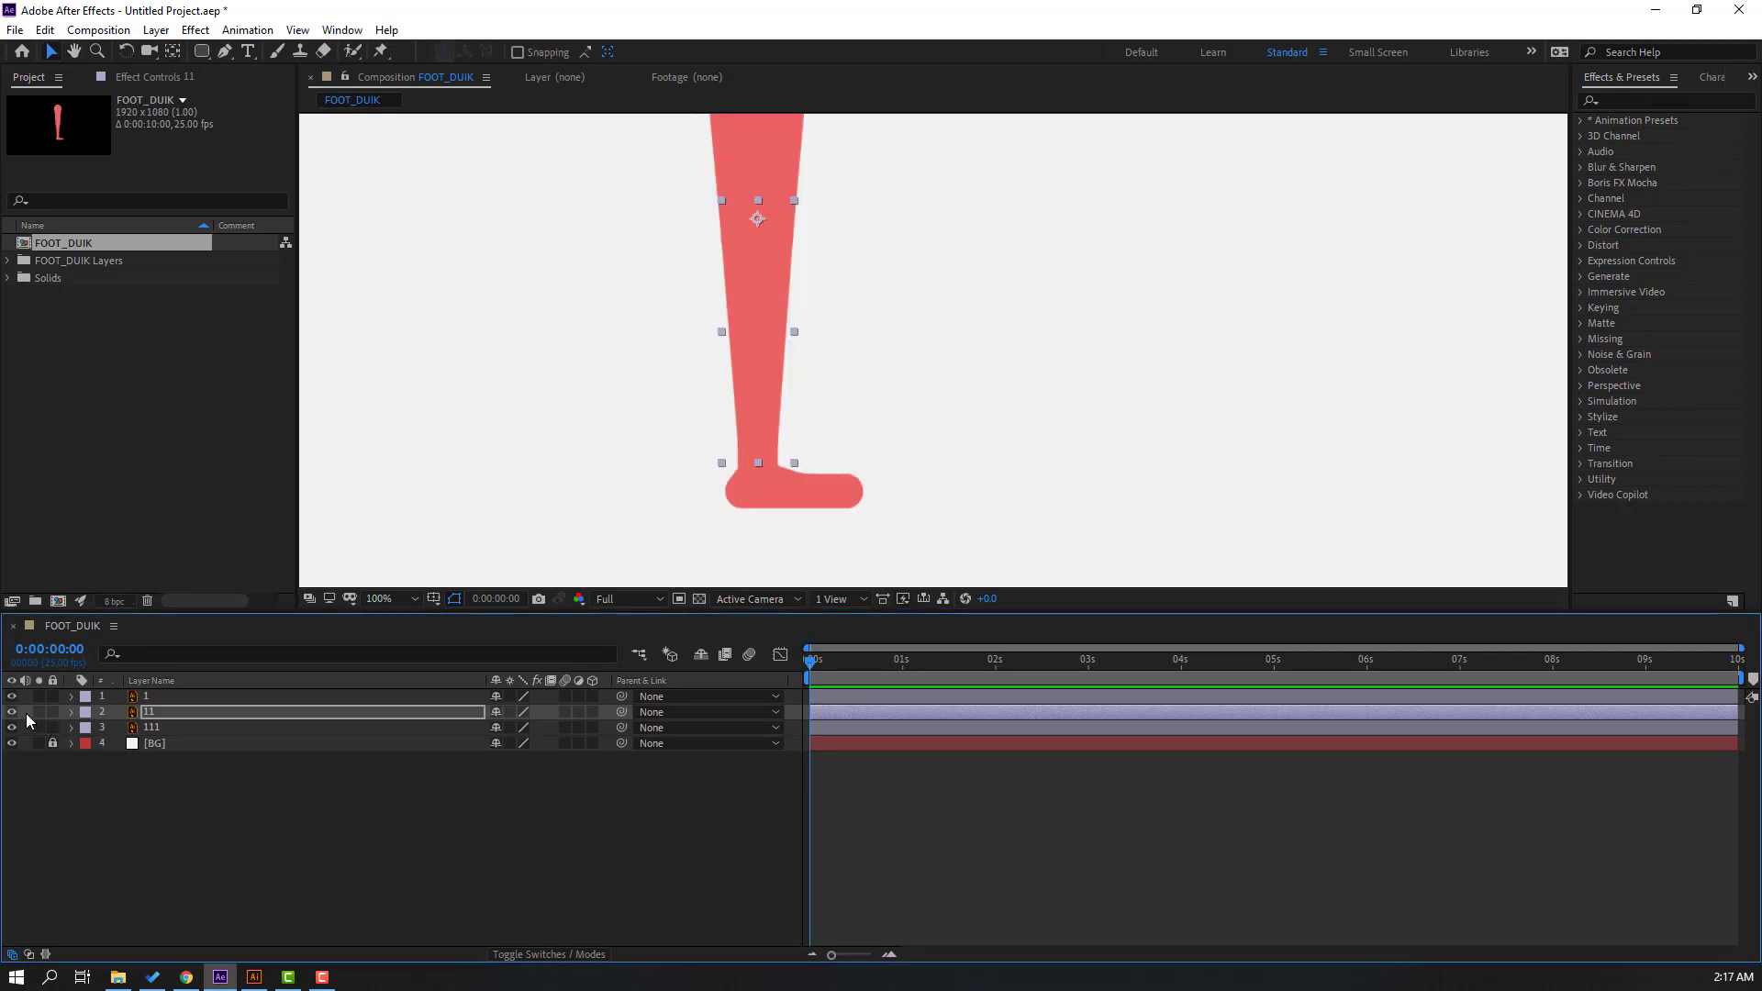
- Isolate foot layer 1, place its anchor point at the ankle, and end the isolation
left_click(143, 697)
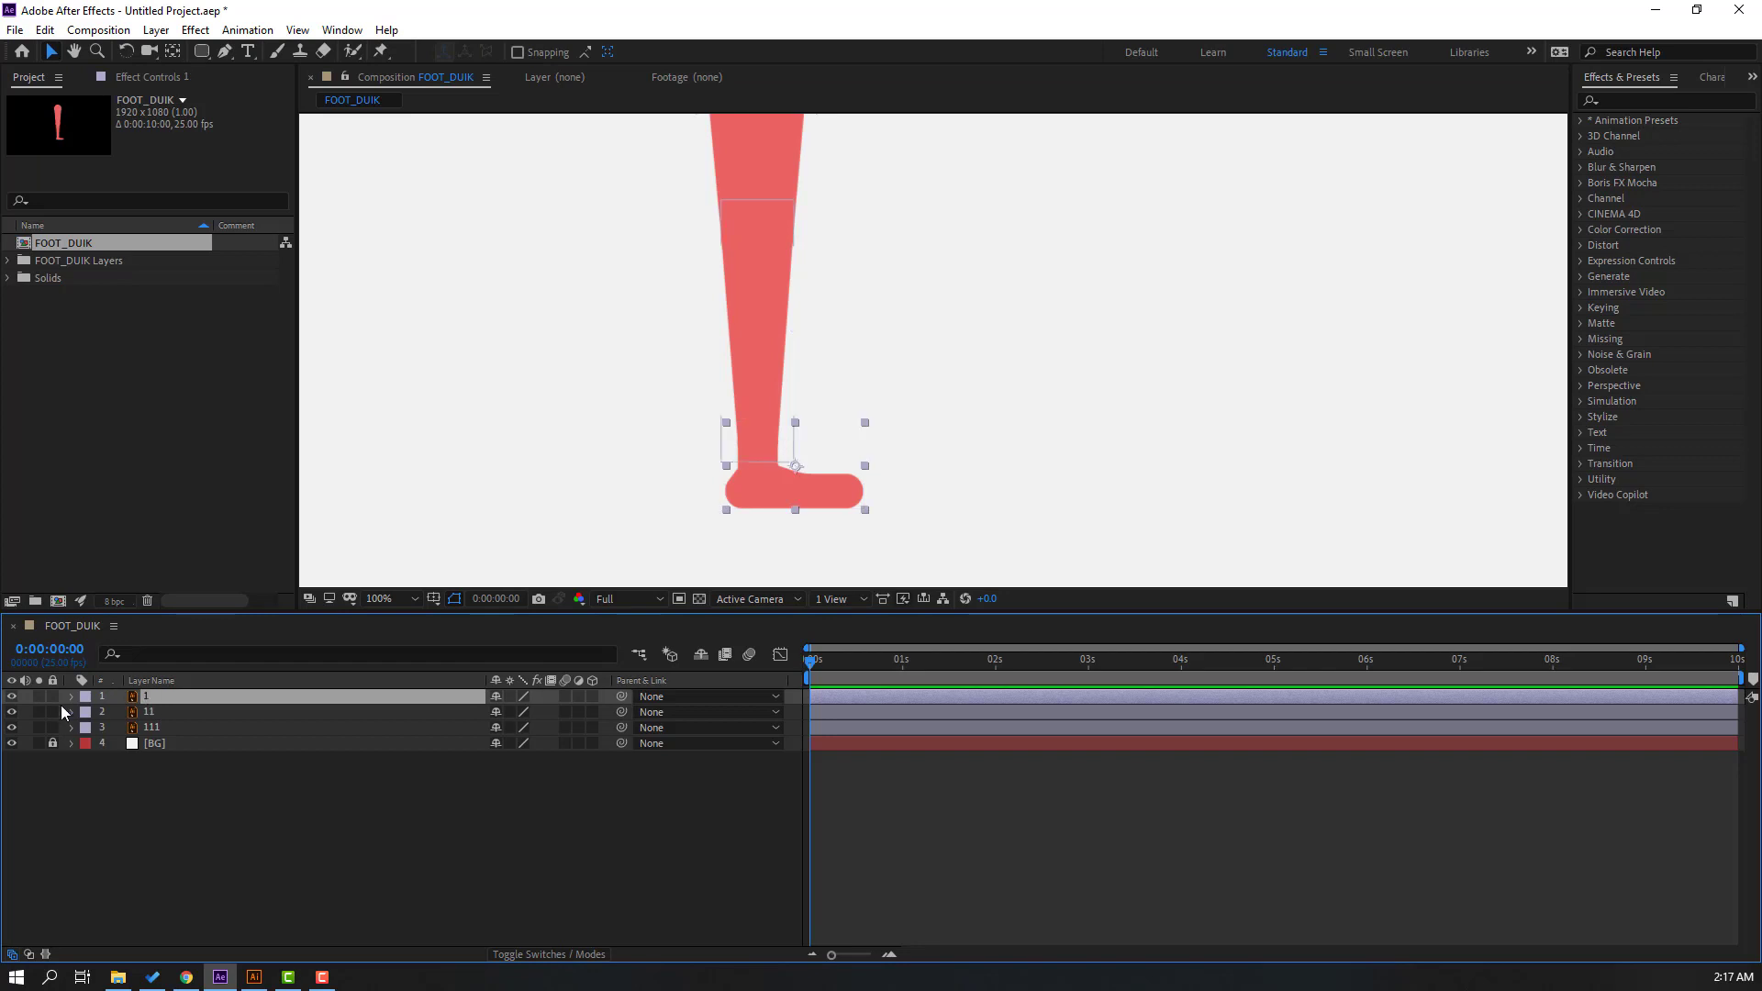
left_click(39, 696)
key("y")
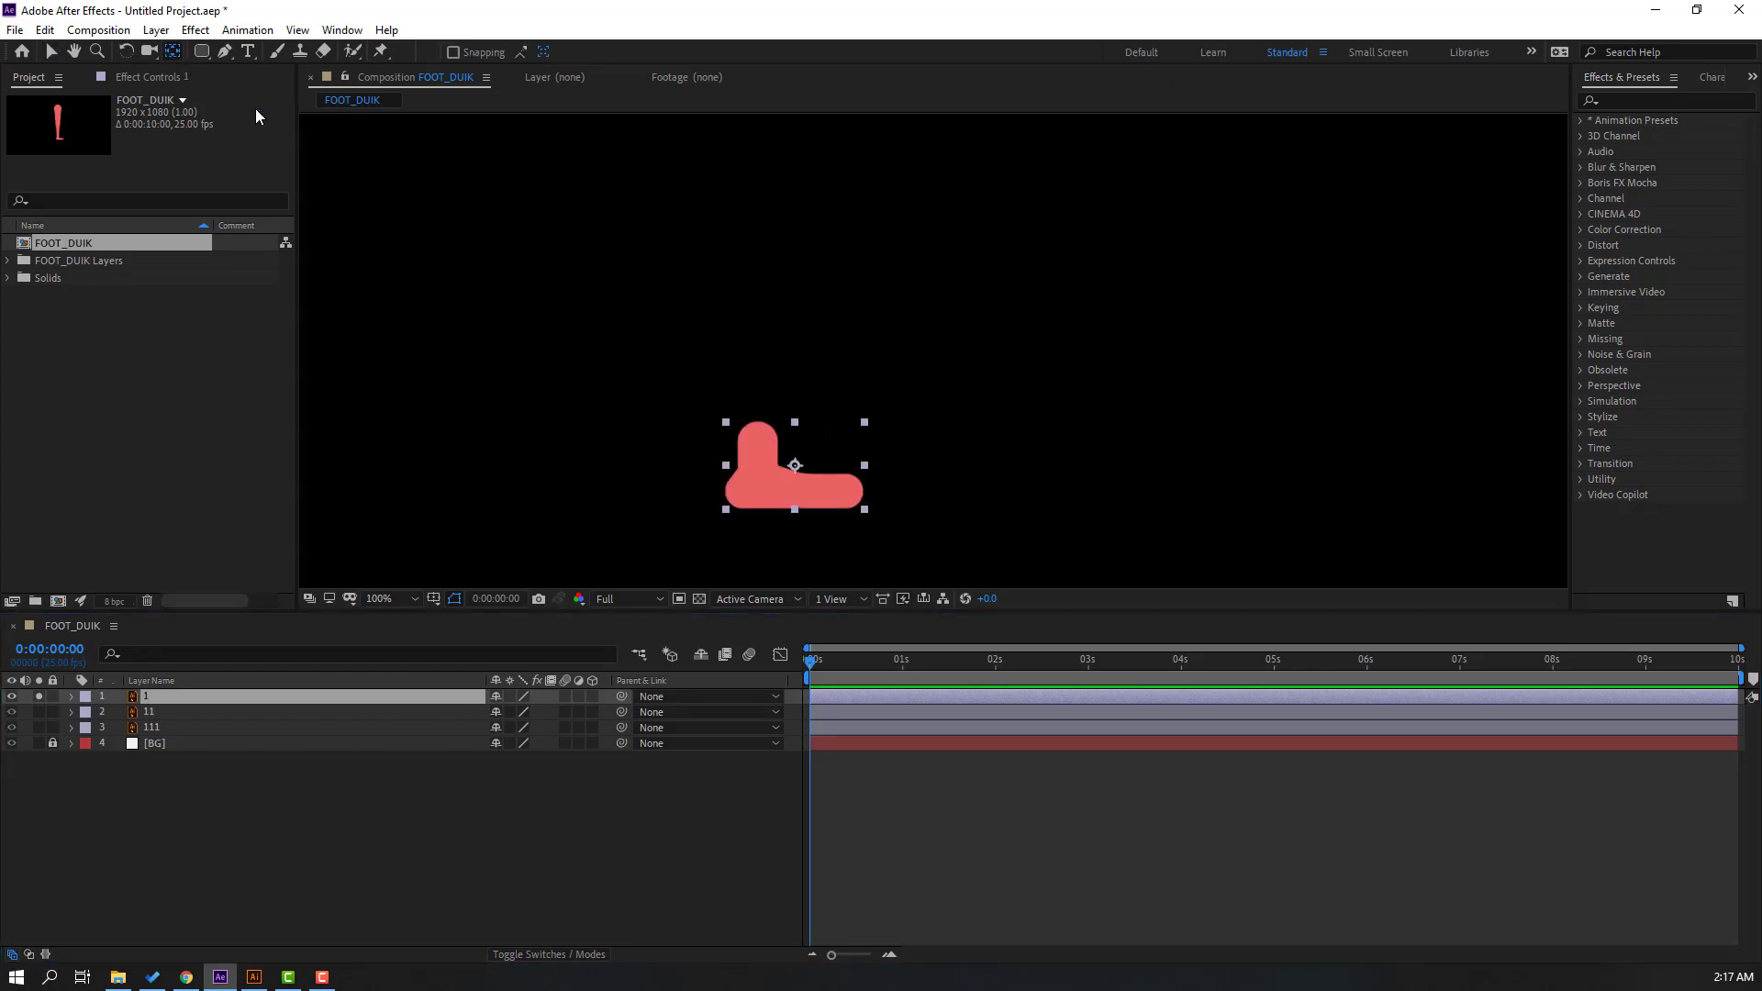
left_click_drag(796, 467, 760, 443)
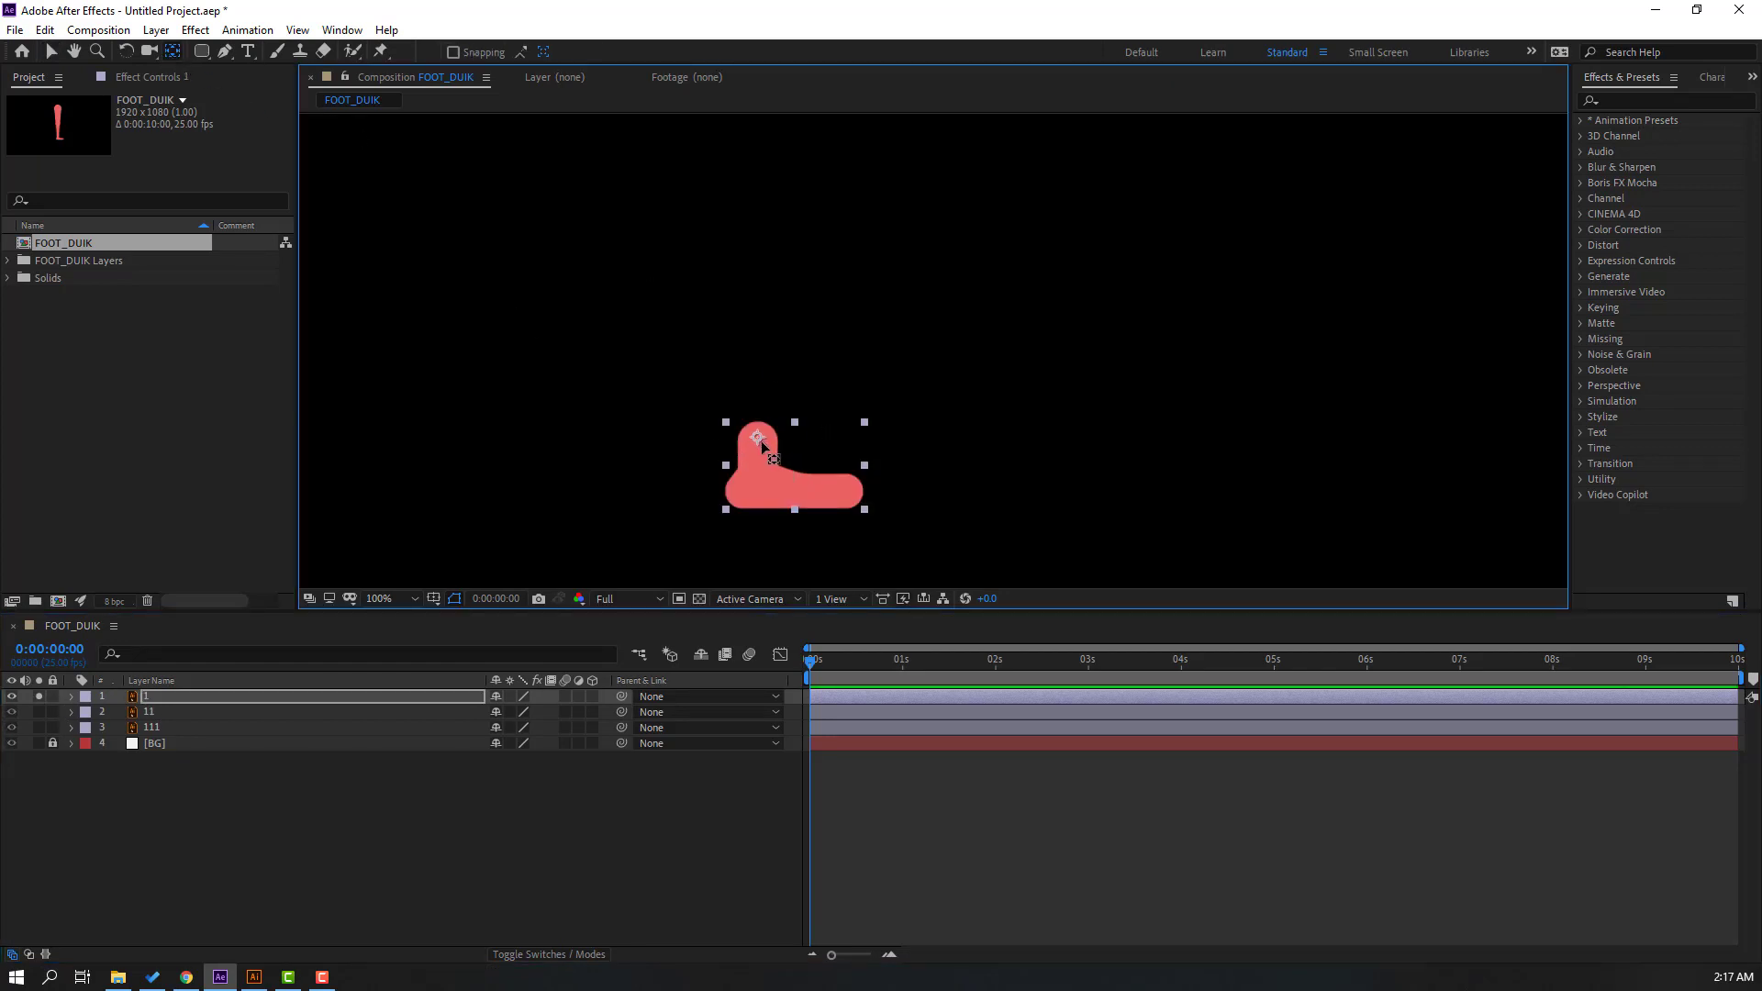
left_click(52, 51)
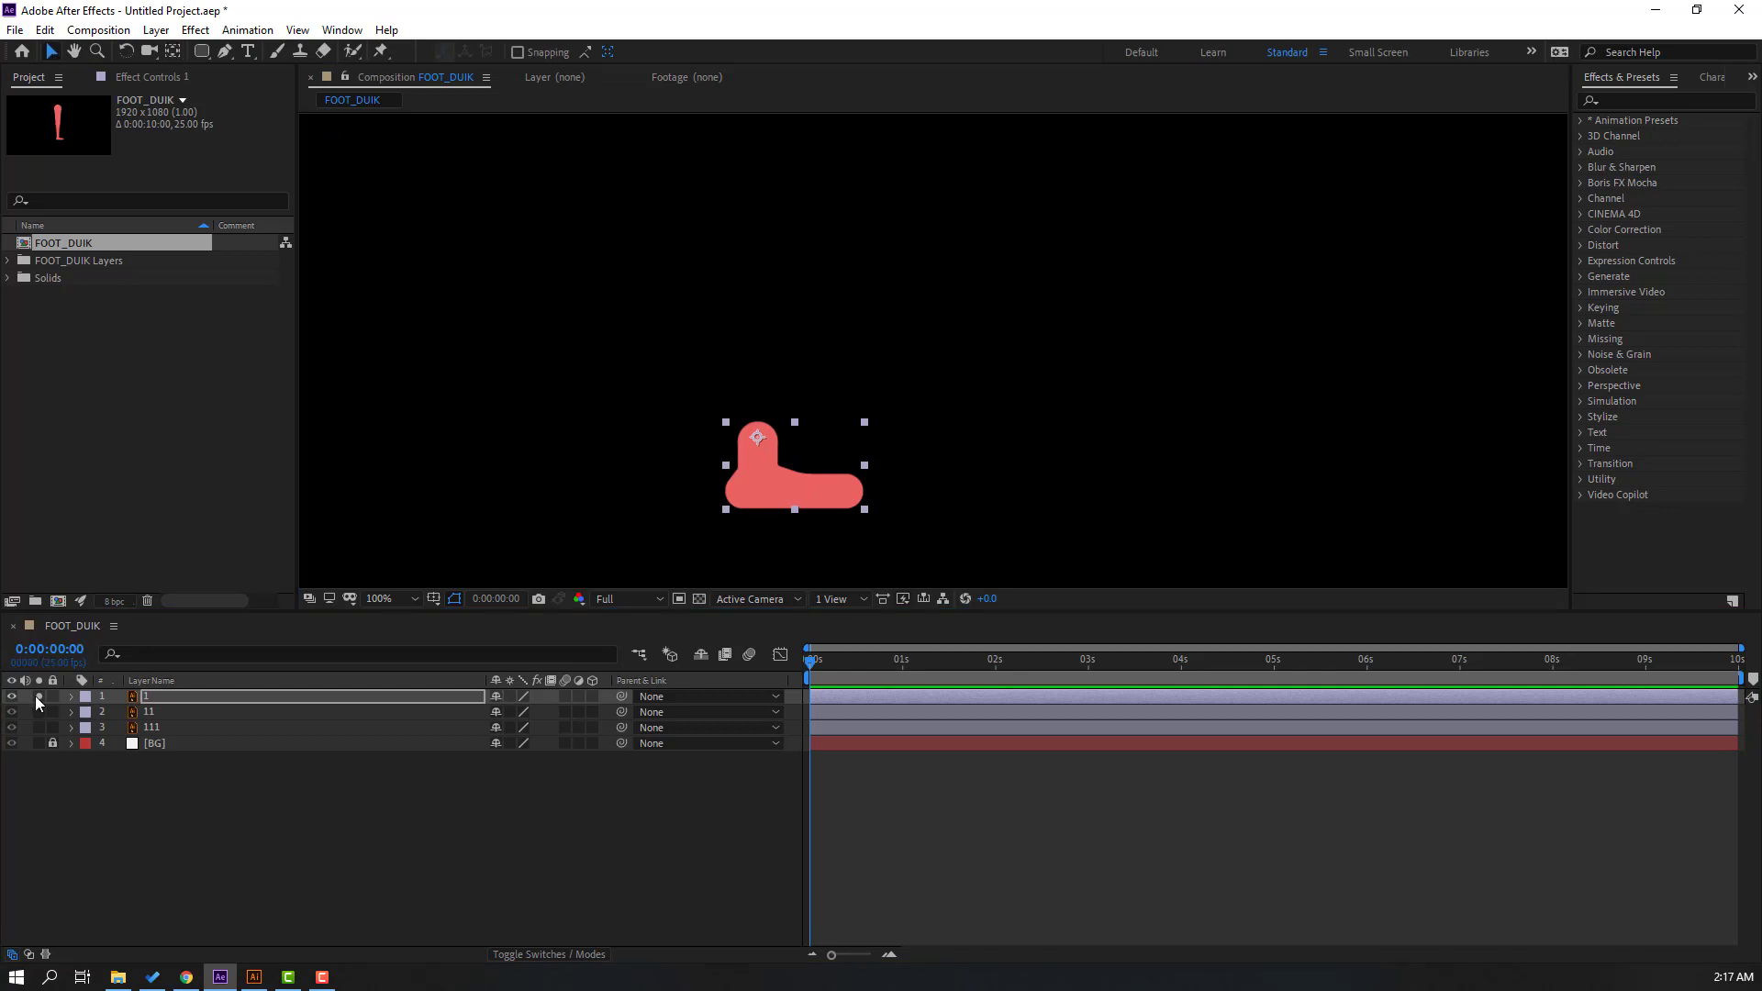
left_click(36, 697)
left_click(208, 764)
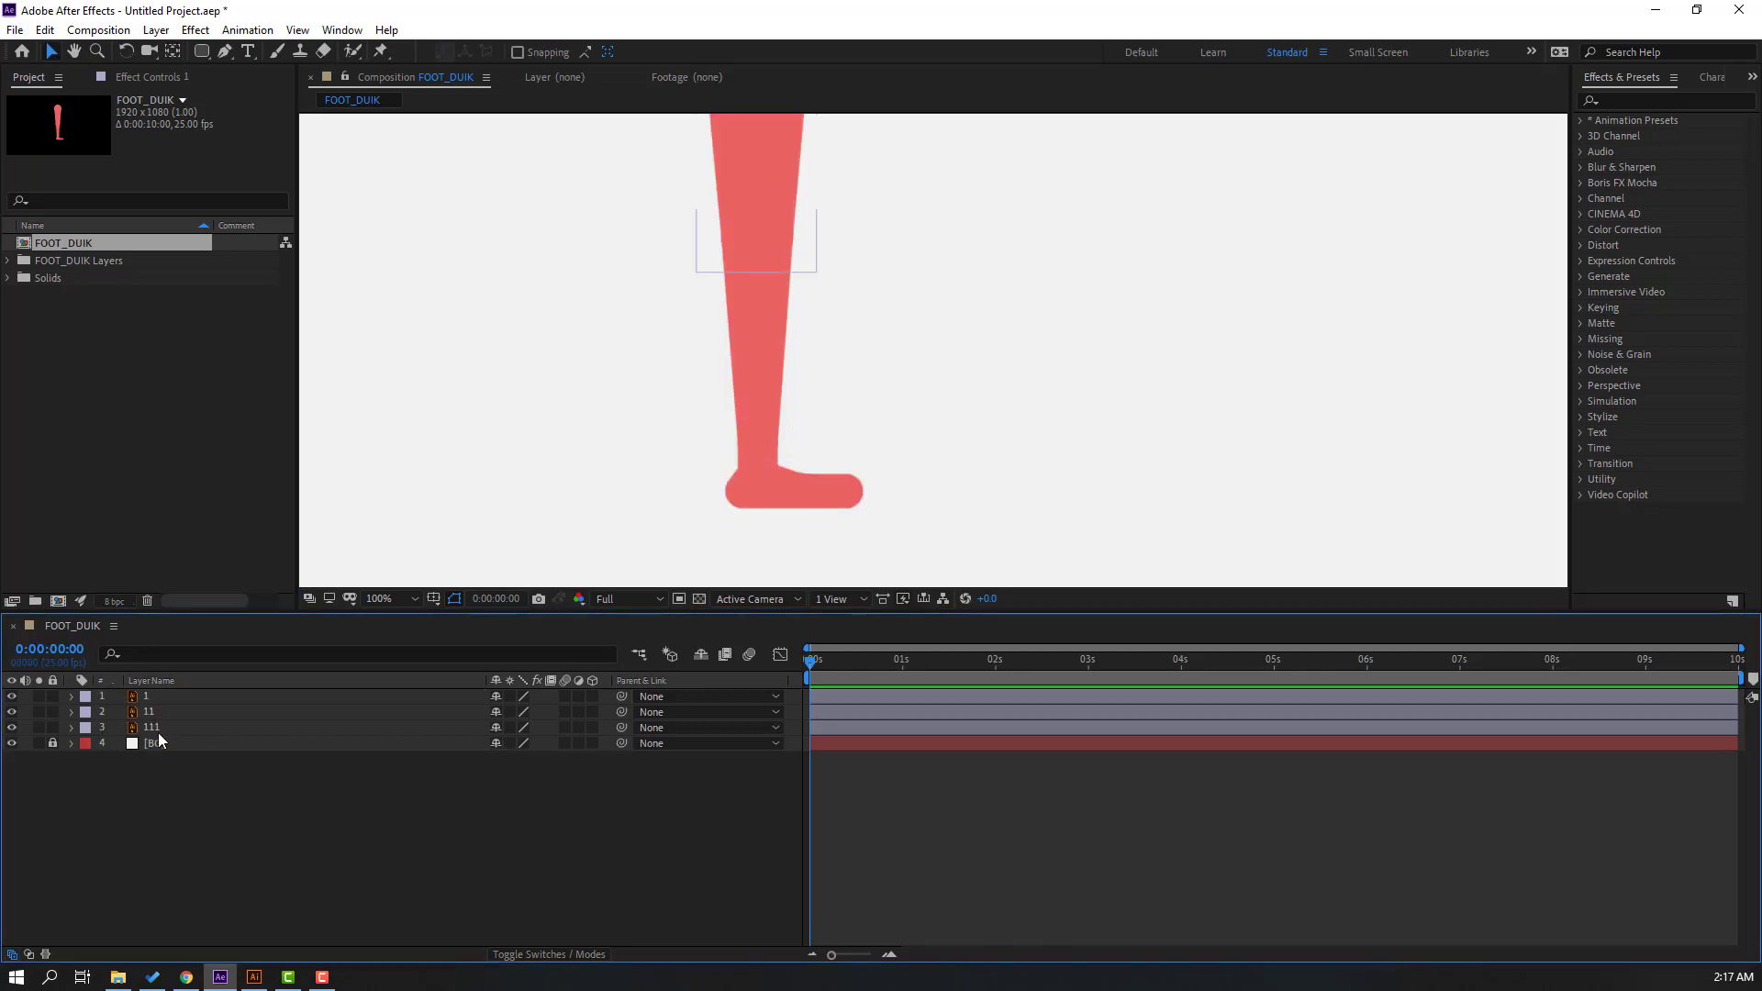
- Duplicate layers 1, 11 and 111 together, and hide the three original layers
left_click(167, 729)
left_click(158, 700, "shift")
scroll(602, 562, "down", 2)
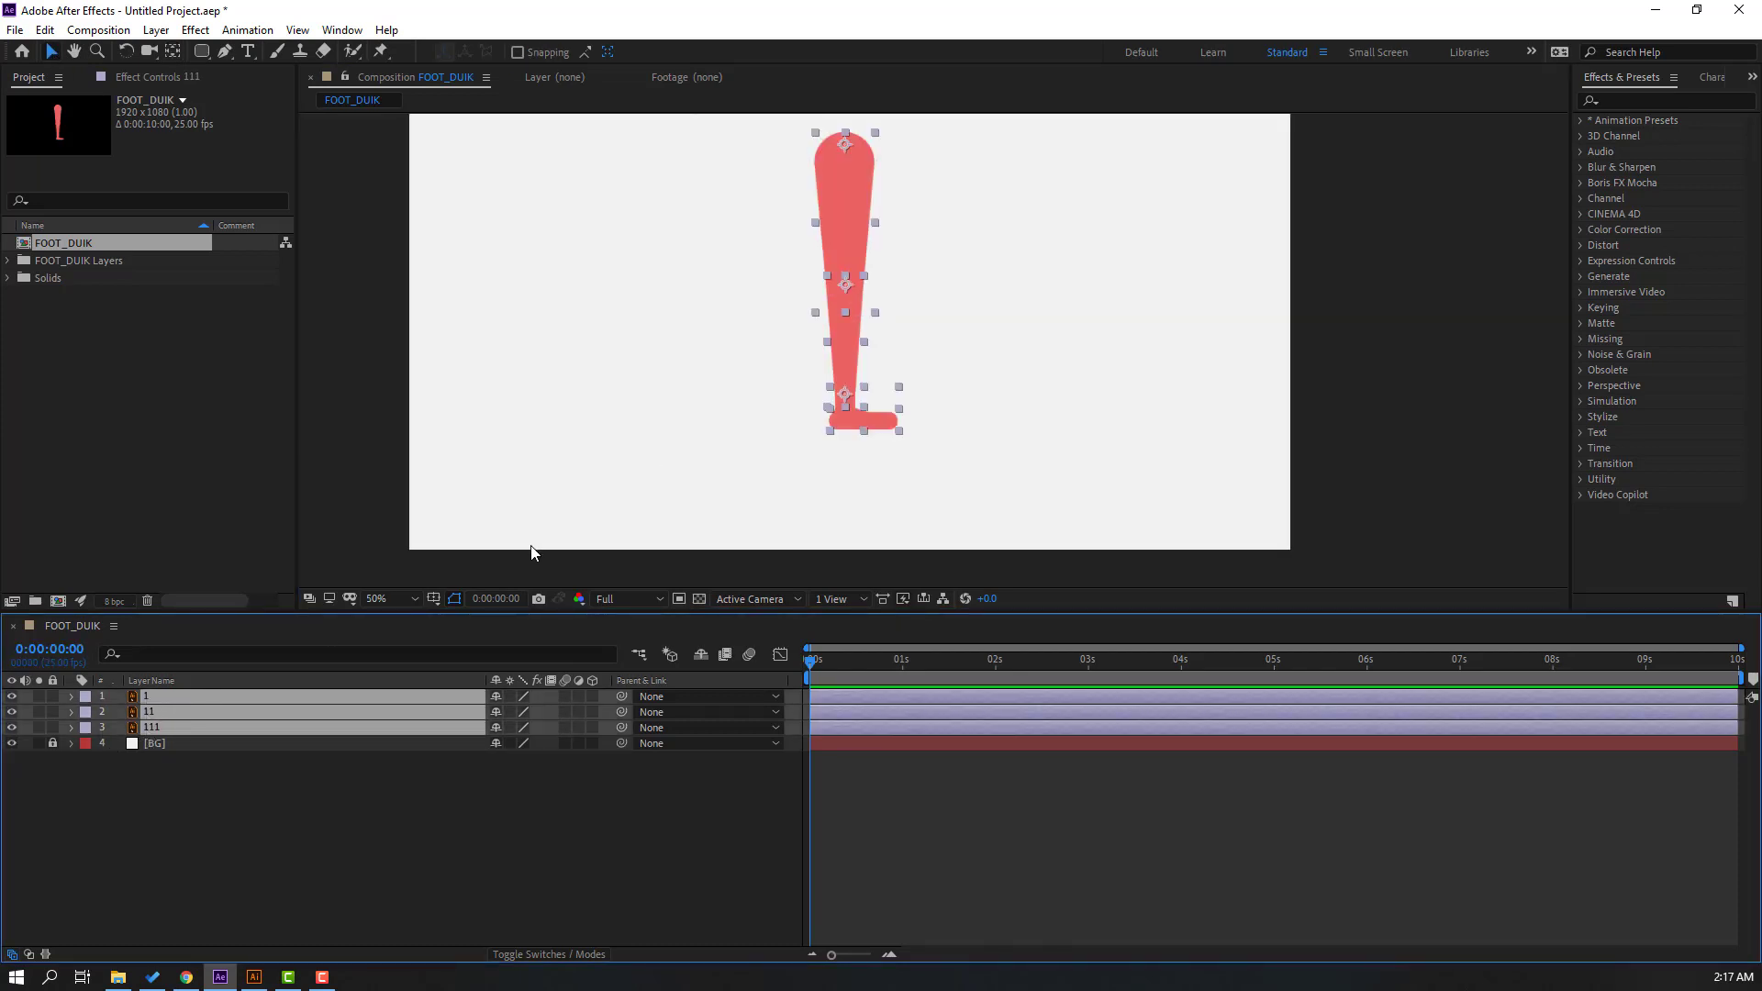
key("ctrl+d")
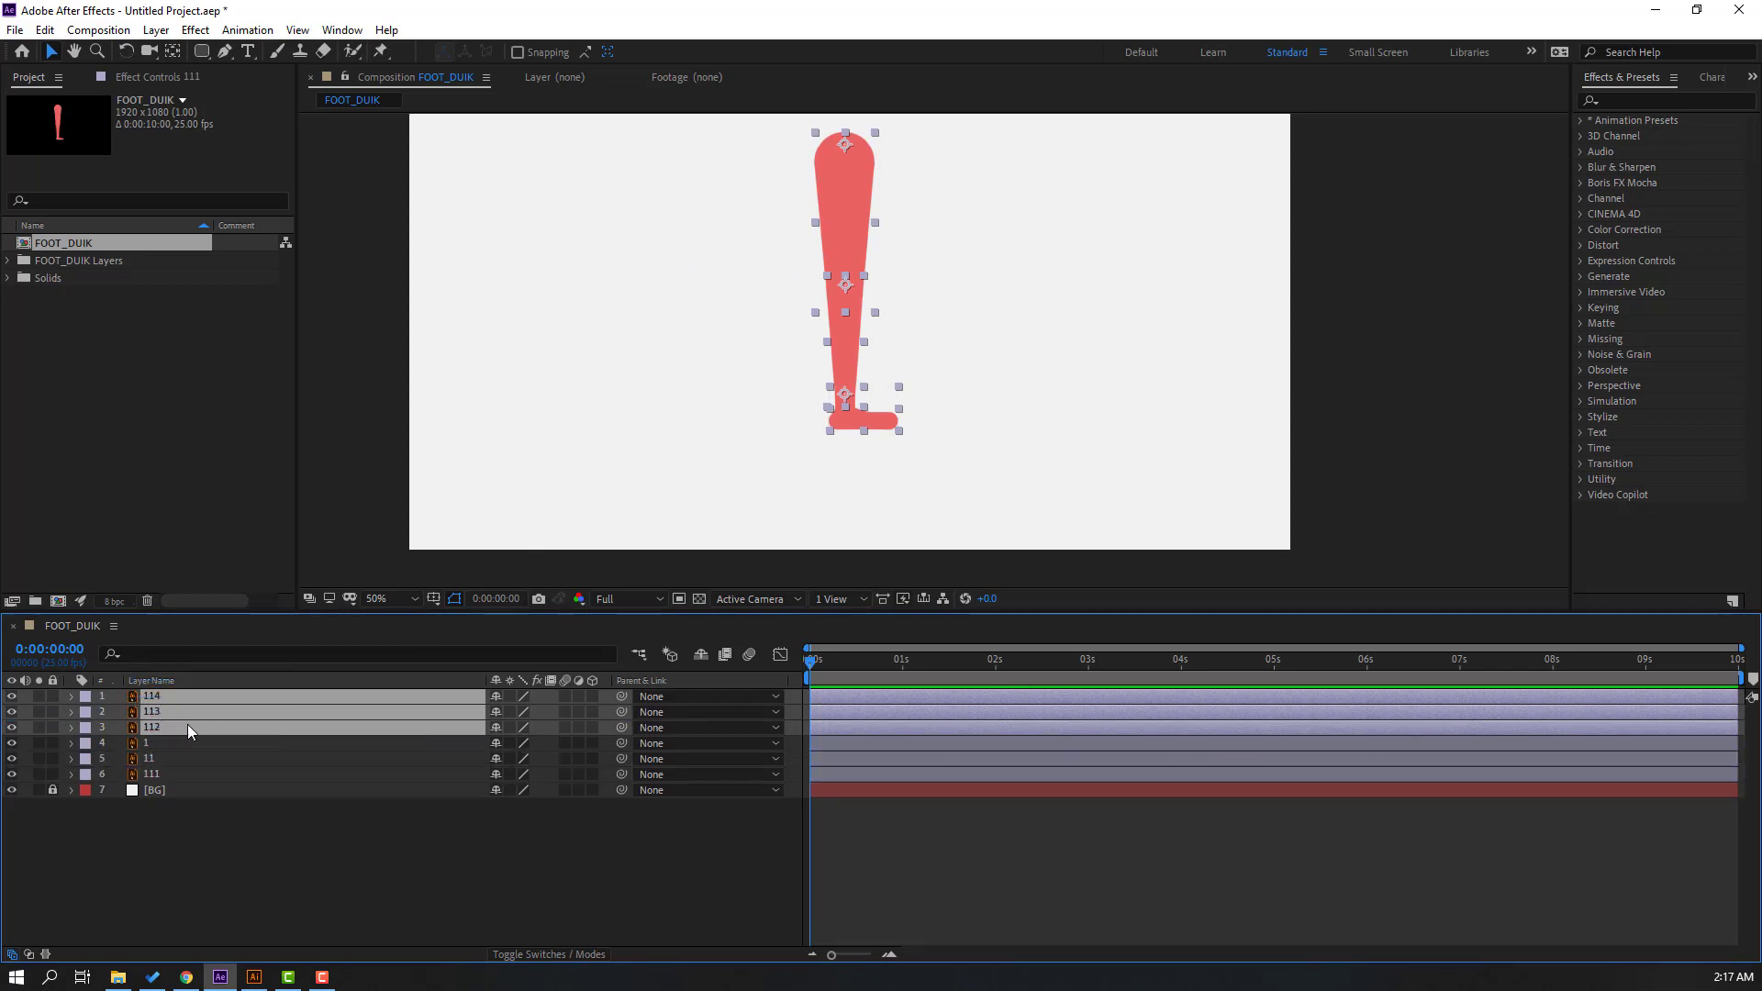
left_click(189, 729)
left_click(147, 866)
left_click_drag(14, 753, 12, 779)
- Rename the duplicated upper leg layer to 222, the lower leg layer to 22 and the foot layer to 2
left_click(158, 724)
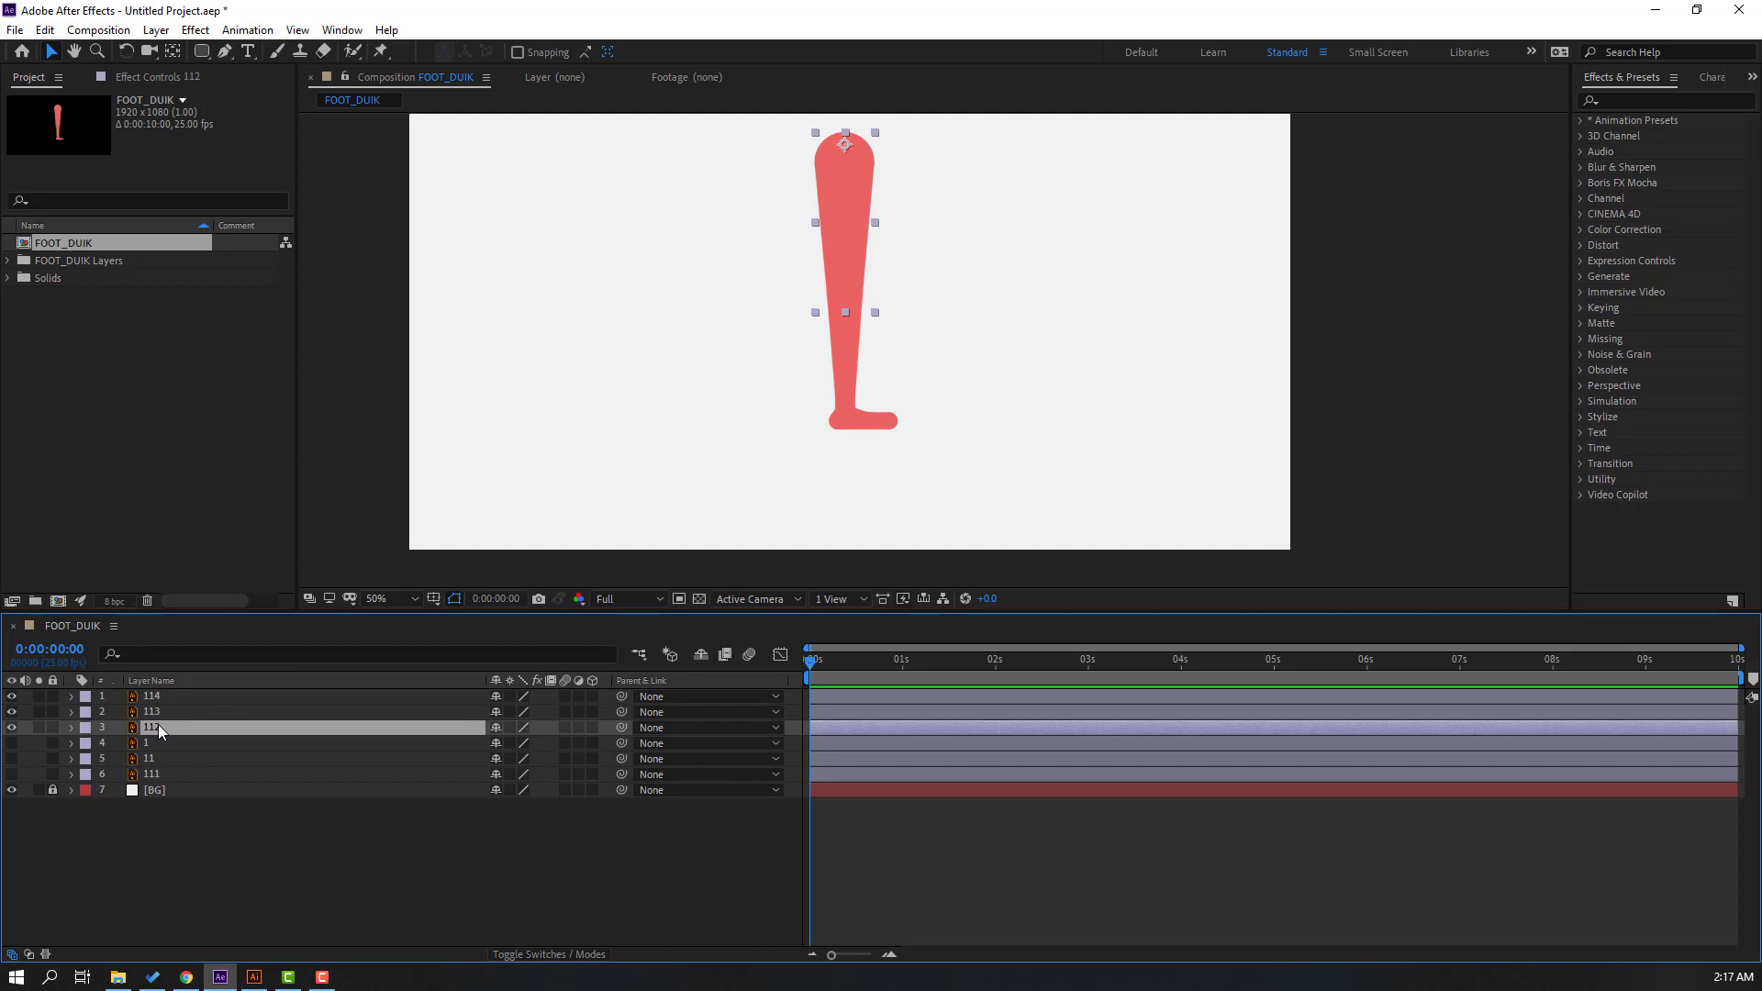
key("Return")
type("222")
key("Return")
left_click(173, 714)
key("Return")
type("22")
key("Return")
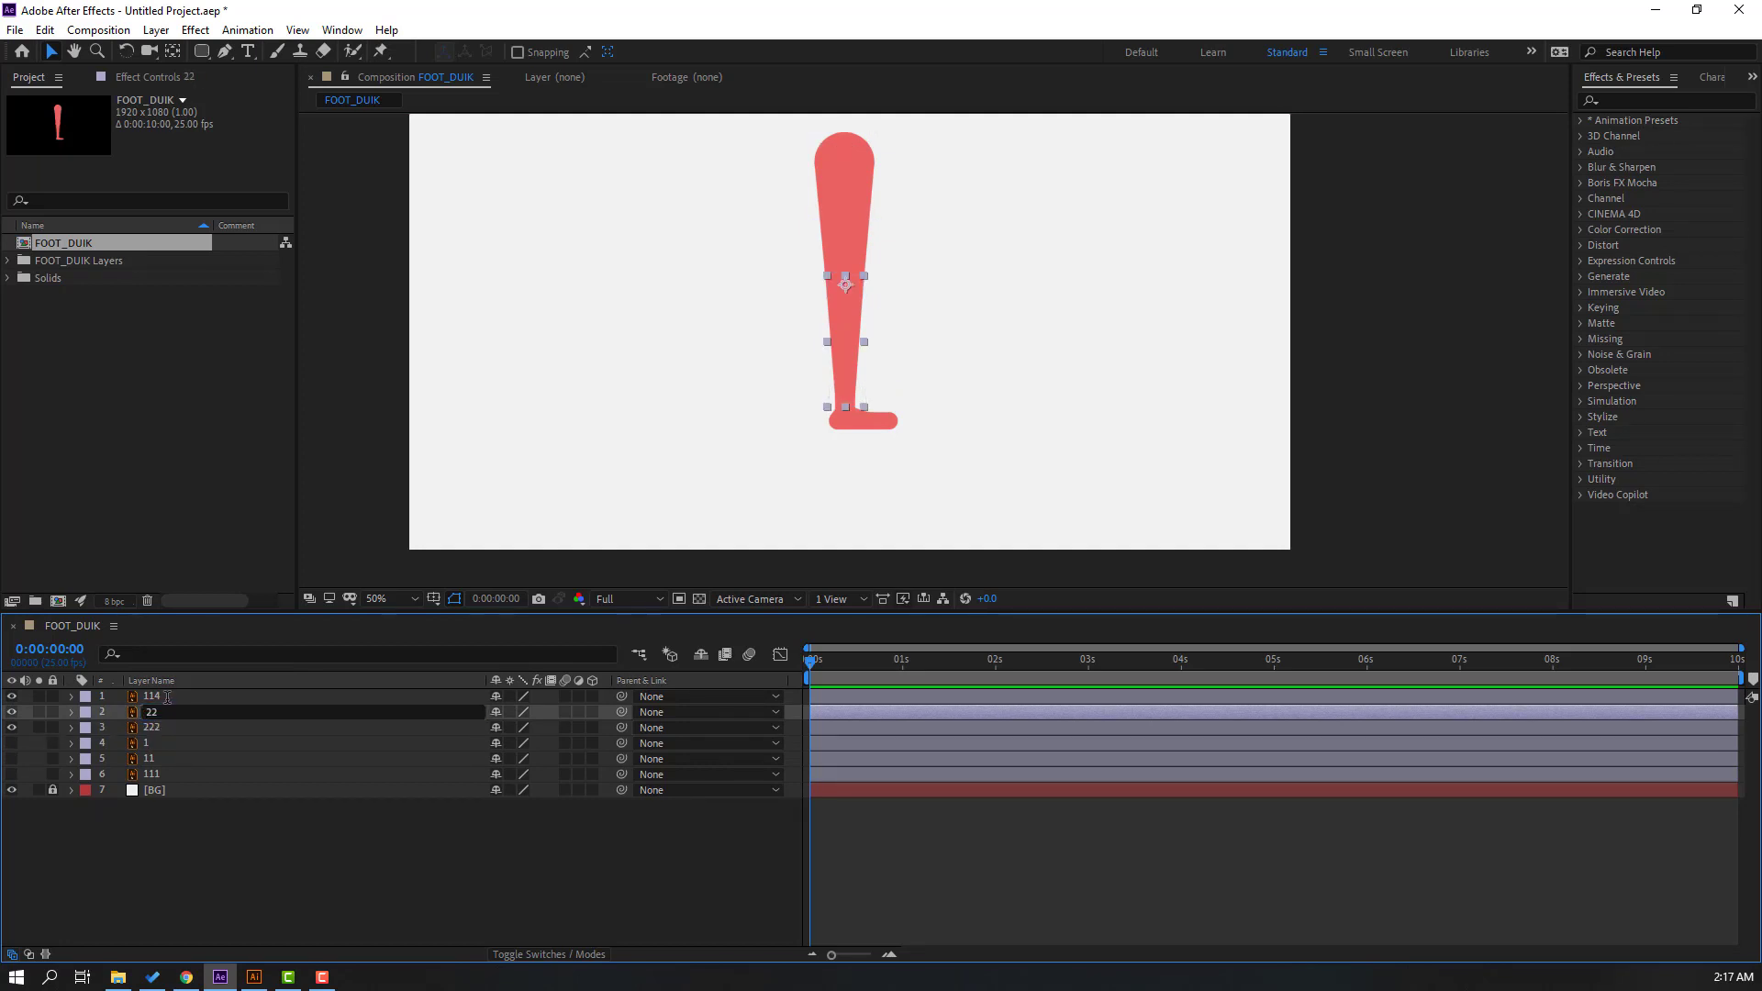
left_click(167, 697)
key("Return")
type("2")
key("Return")
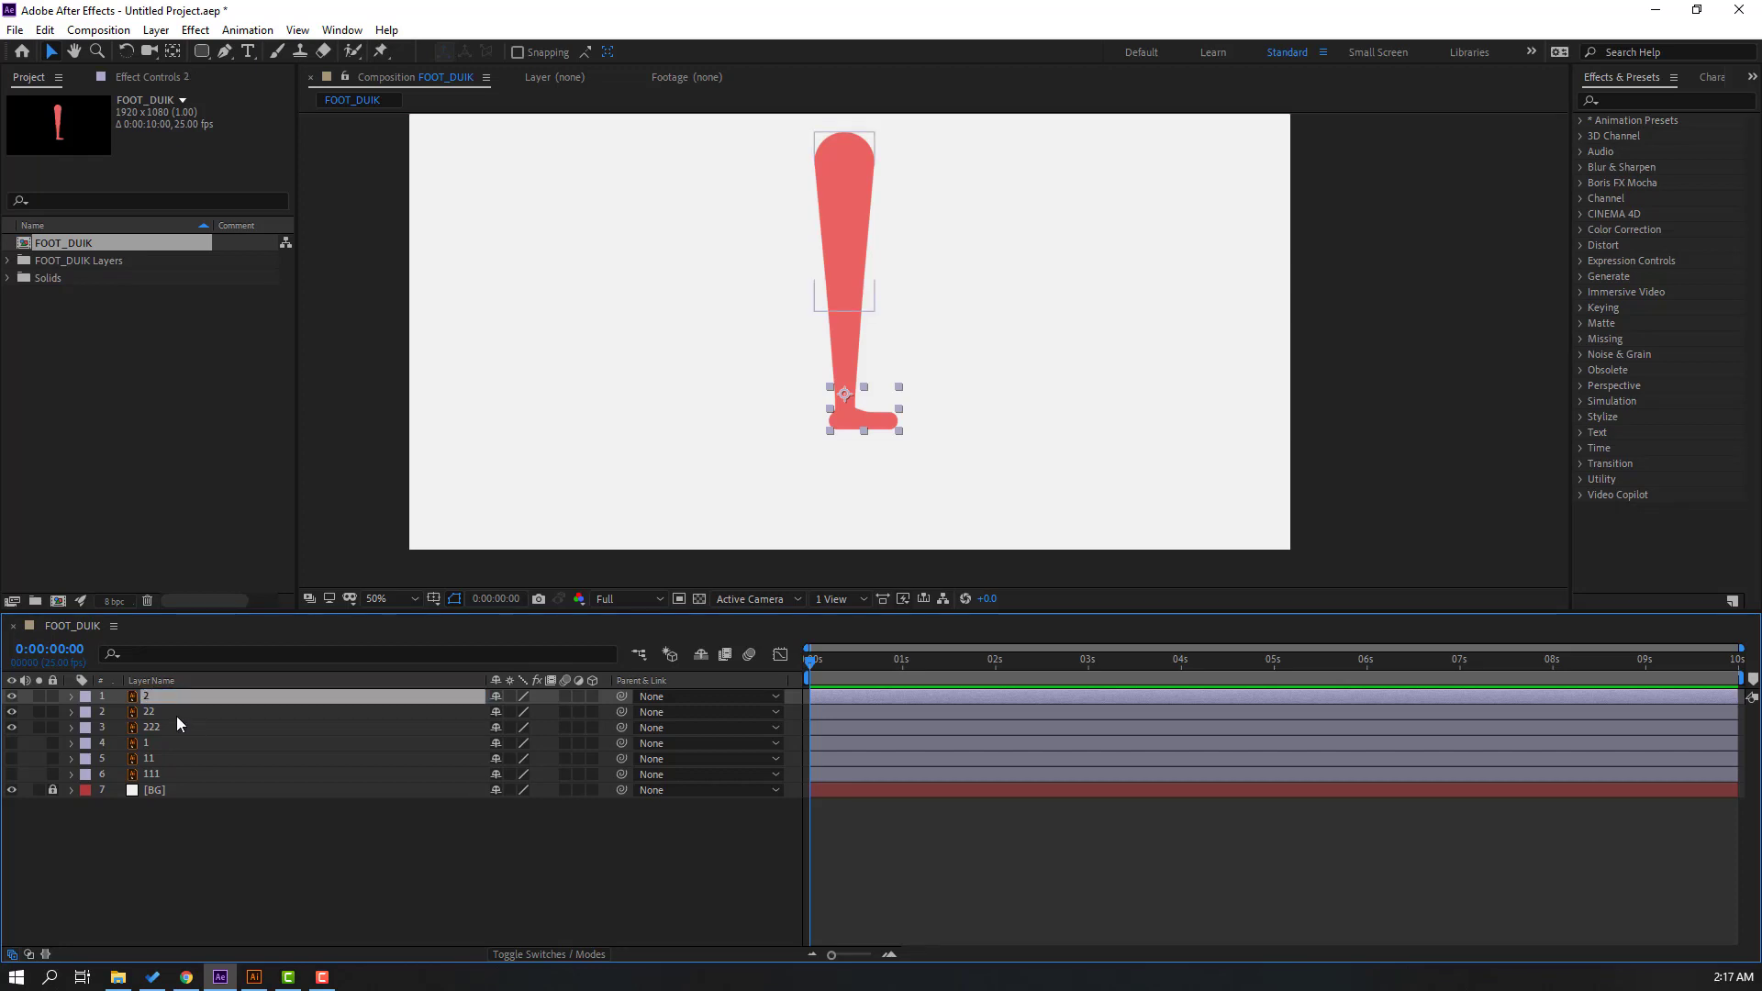
- Give the duplicated layers 222, 22 and 2 a Purple label colour
left_click(158, 725)
left_click(137, 712, "ctrl")
left_click(110, 697, "ctrl")
left_click(85, 699)
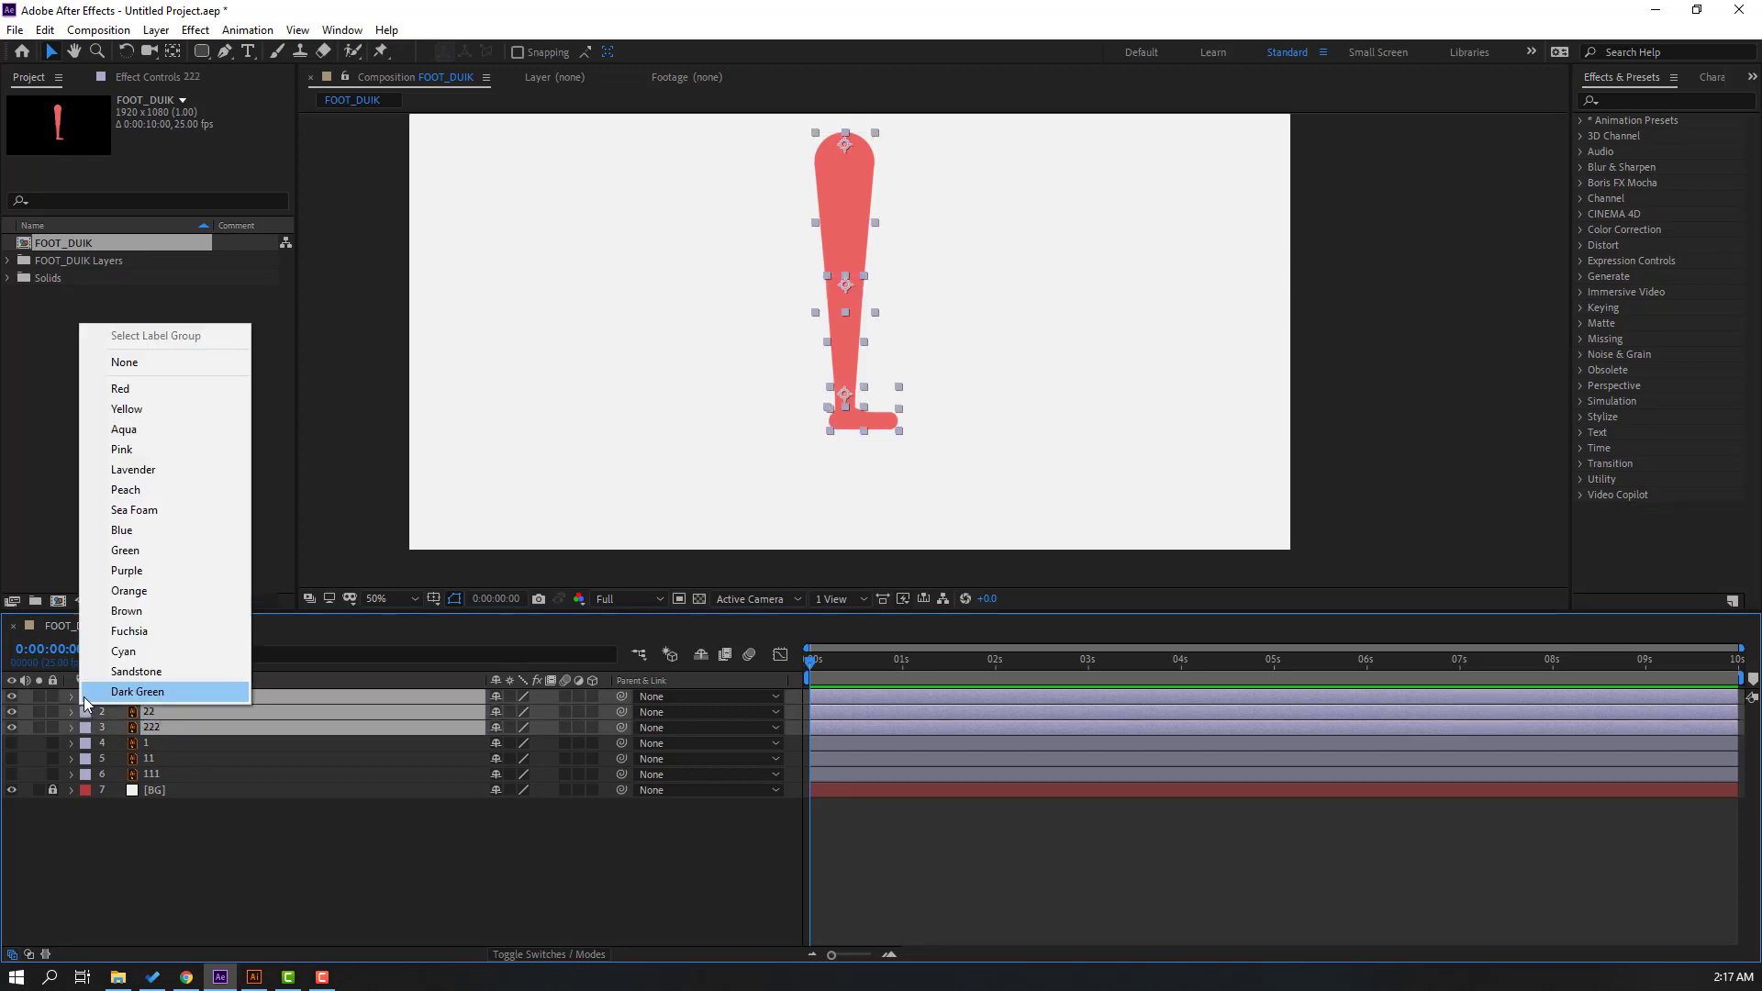
left_click(119, 571)
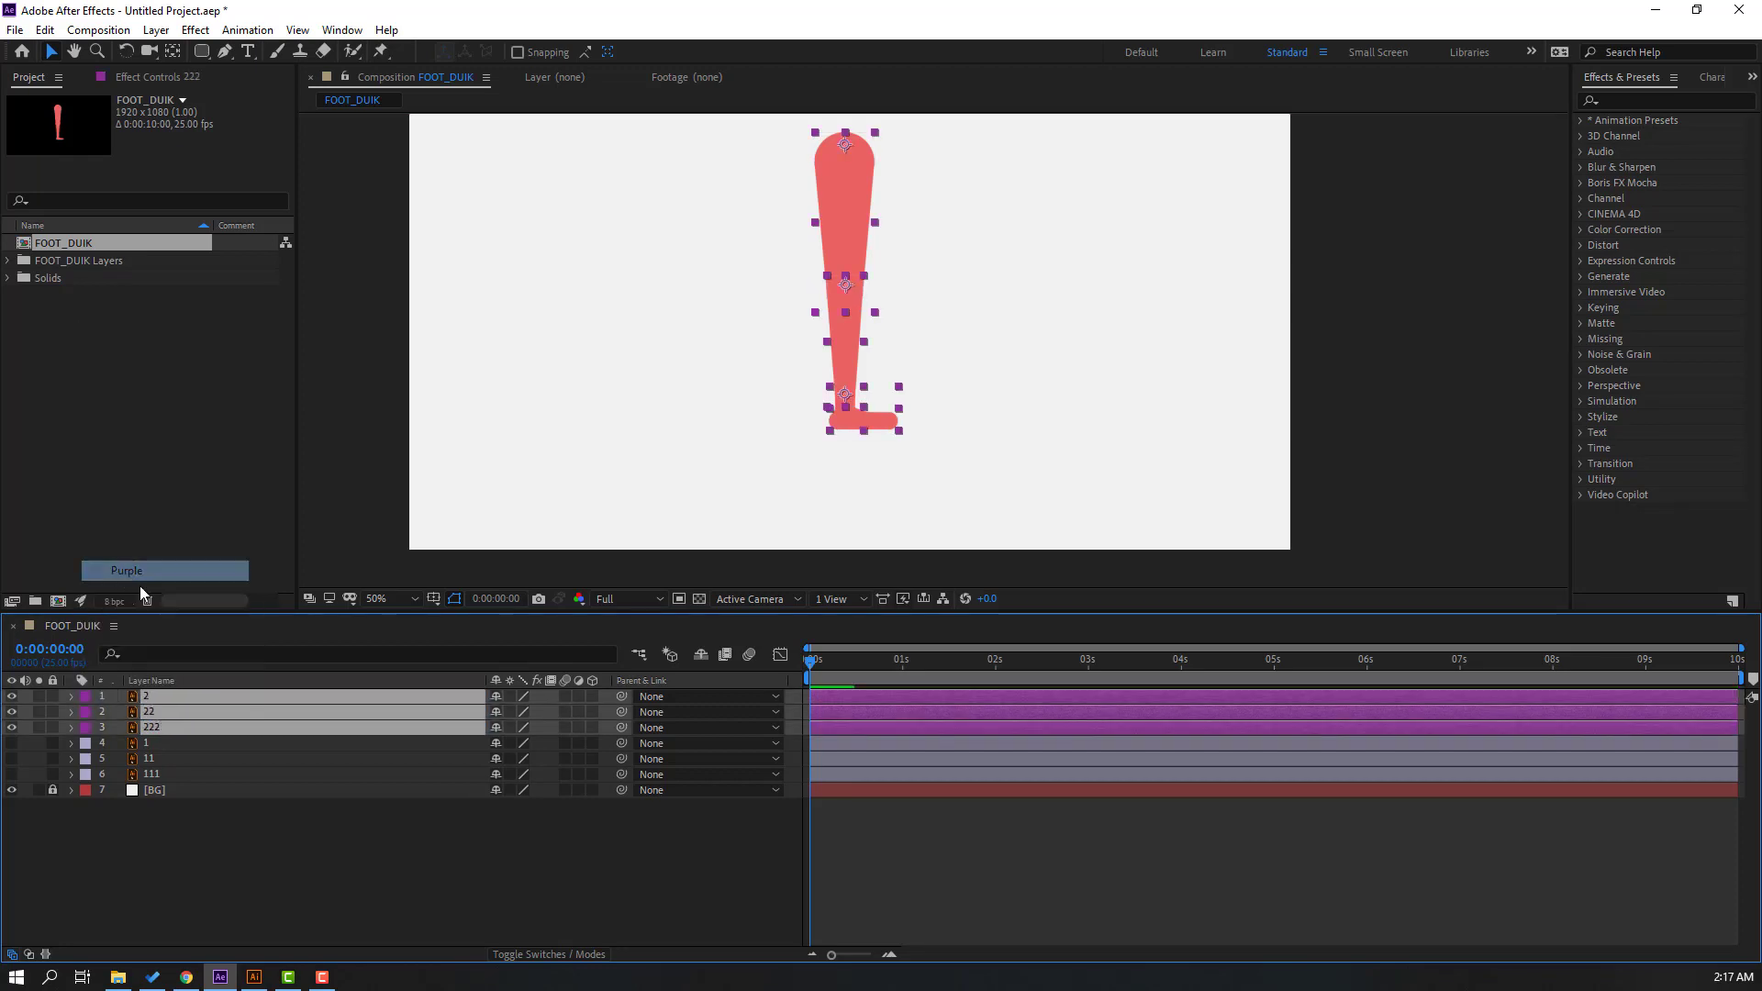
left_click(187, 839)
- Parent foot layer 2 to lower leg layer 22, and layer 22 to upper leg layer 222
left_click(153, 696)
left_click_drag(620, 697, 145, 713)
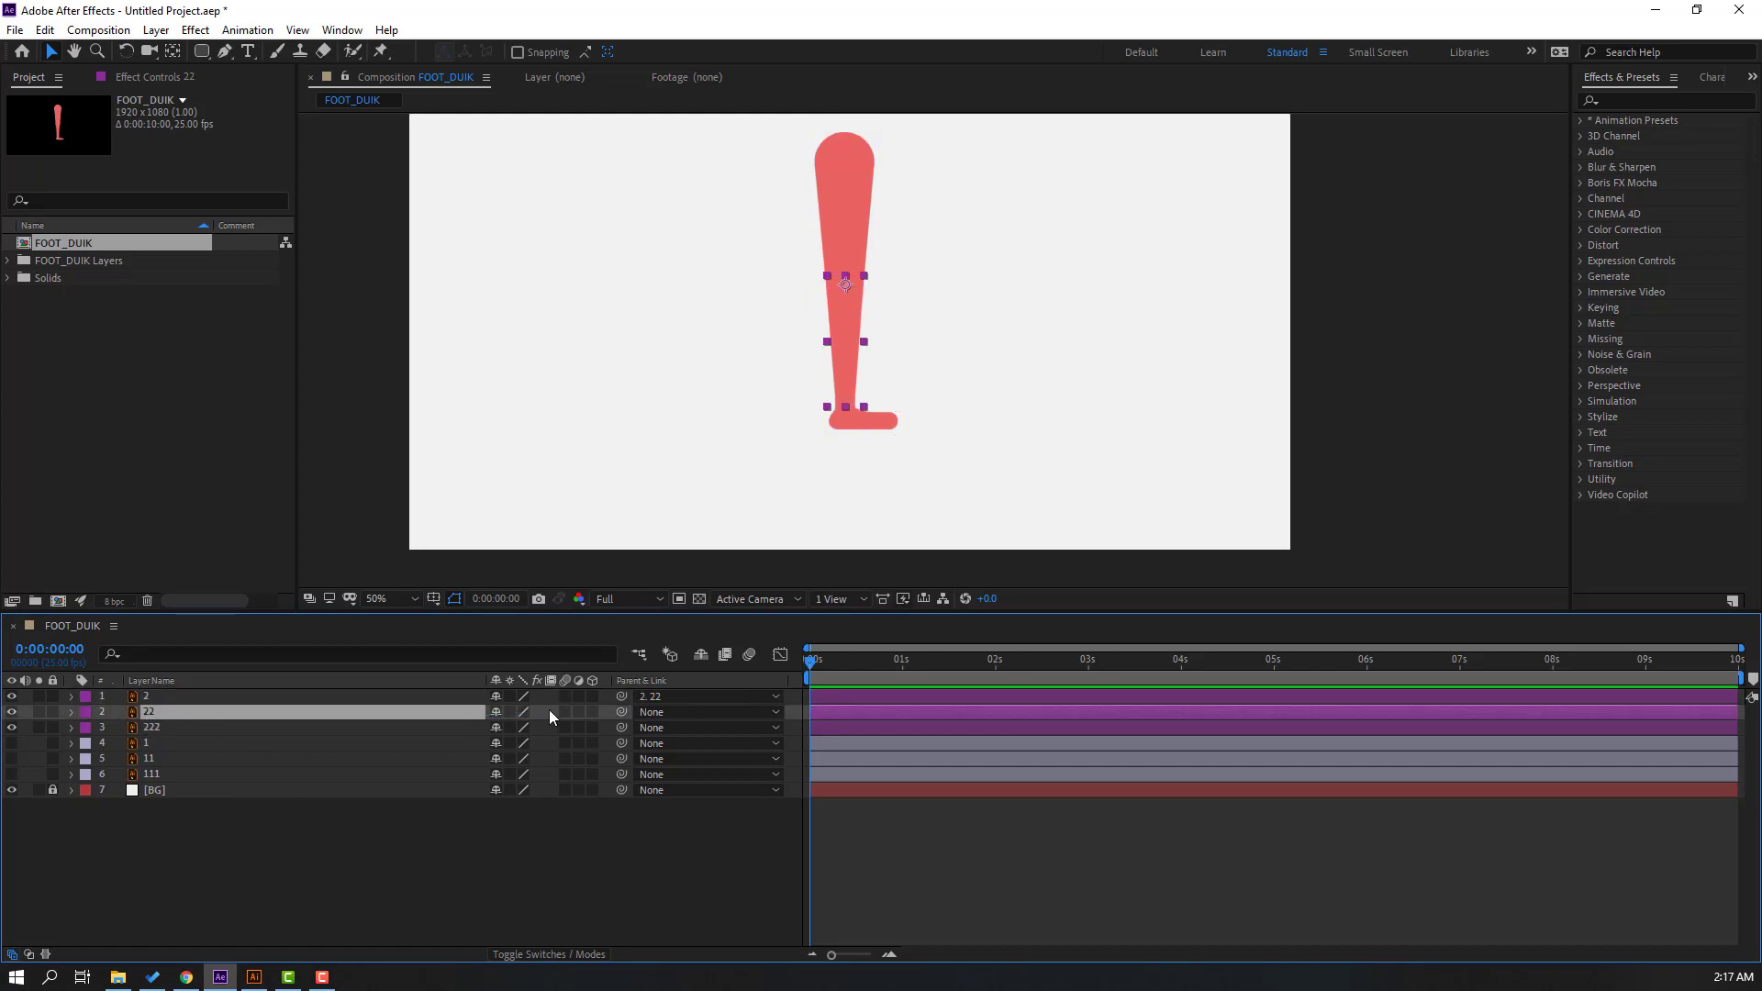
left_click_drag(622, 711, 173, 729)
left_click(184, 835)
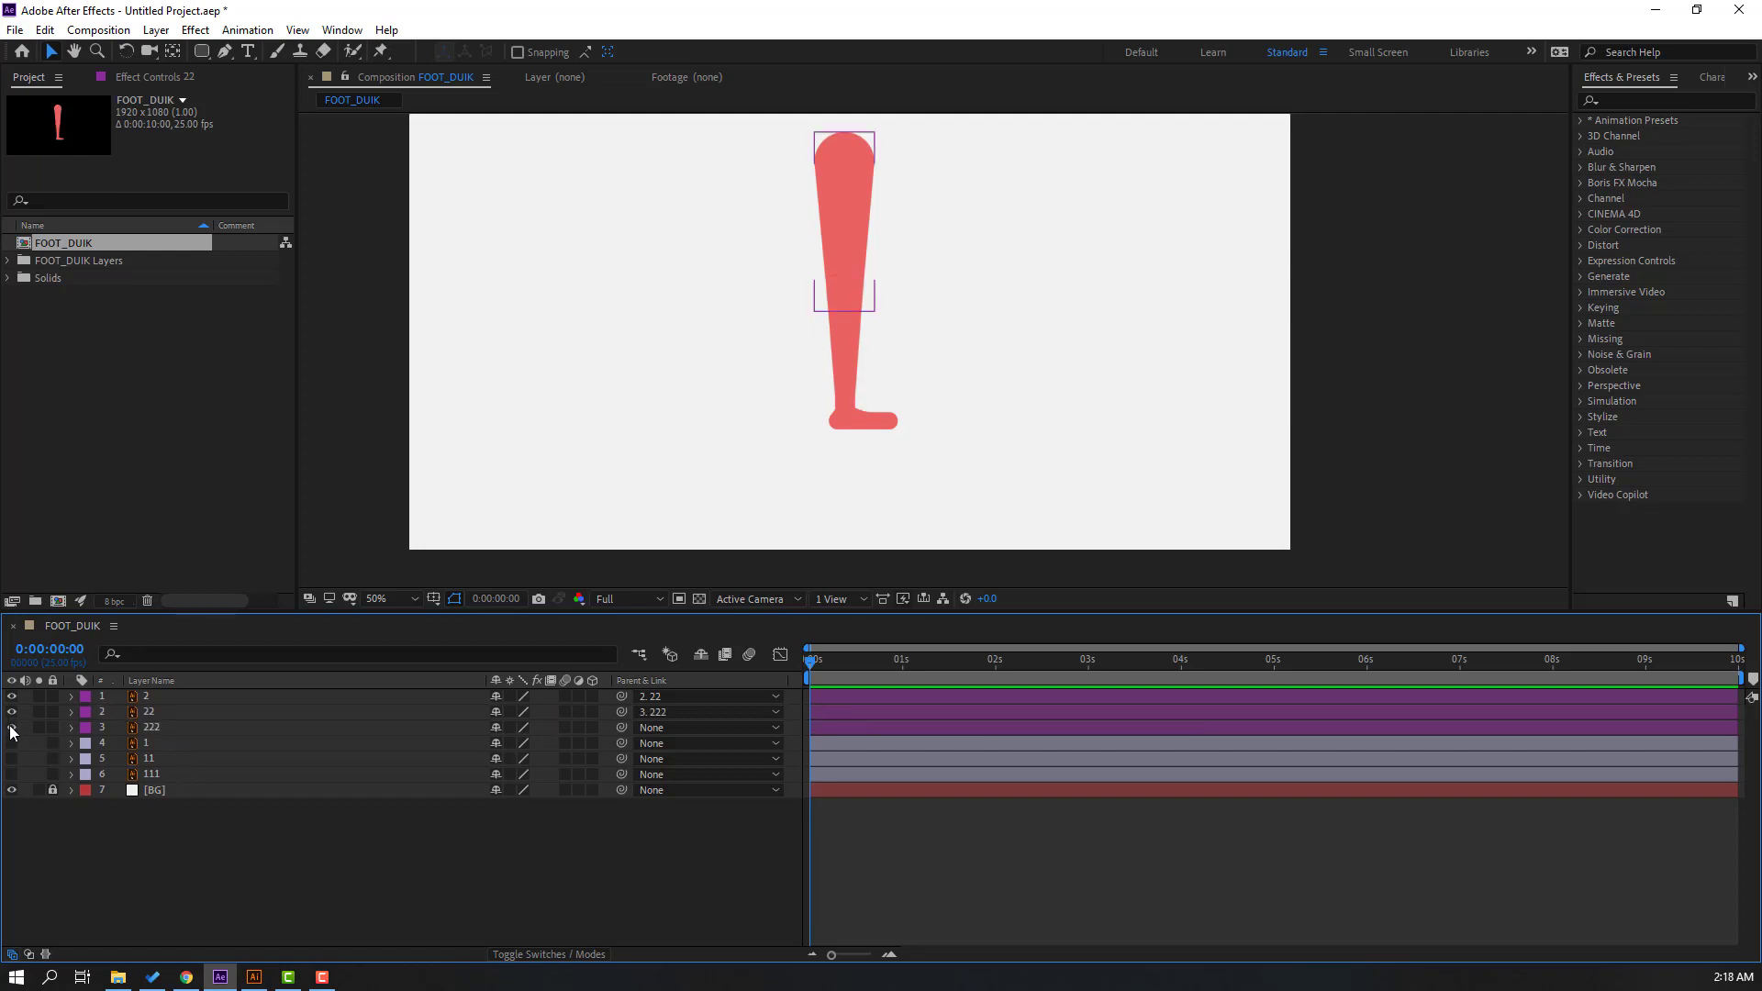
- Show the original leg layers instead of the purple duplicates, and parent layer 1 to 11 and layer 11 to 111
left_click_drag(11, 696, 13, 751)
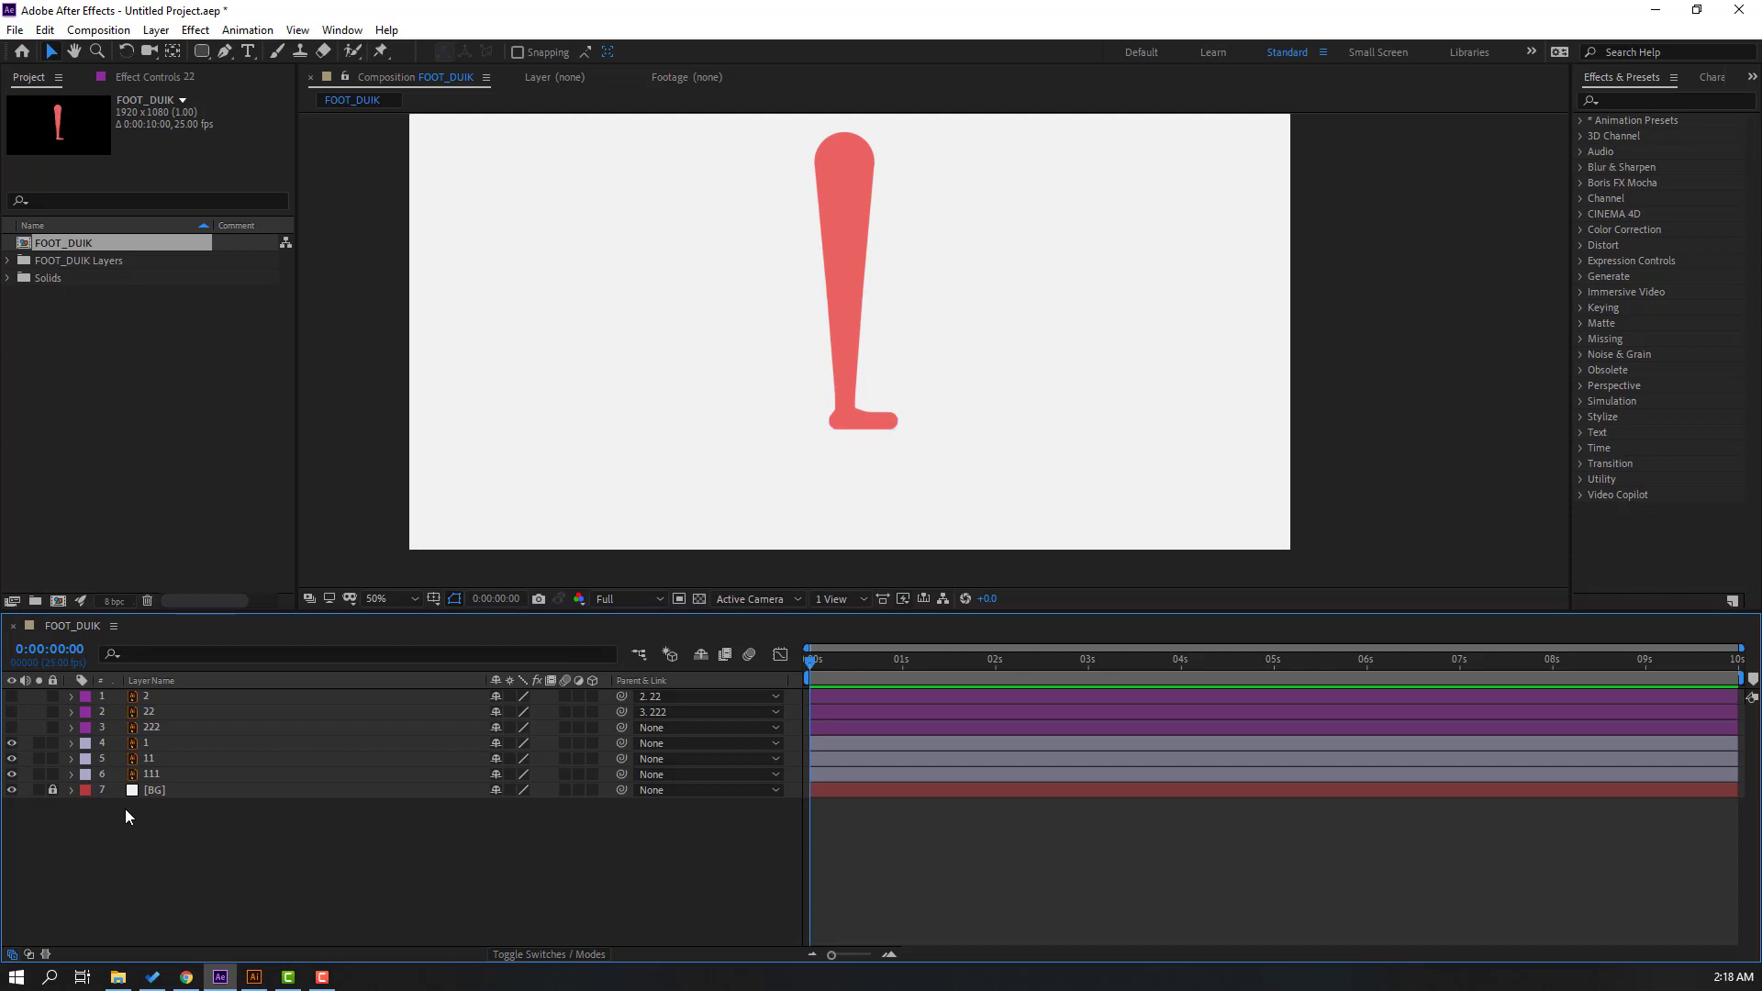
left_click(189, 746)
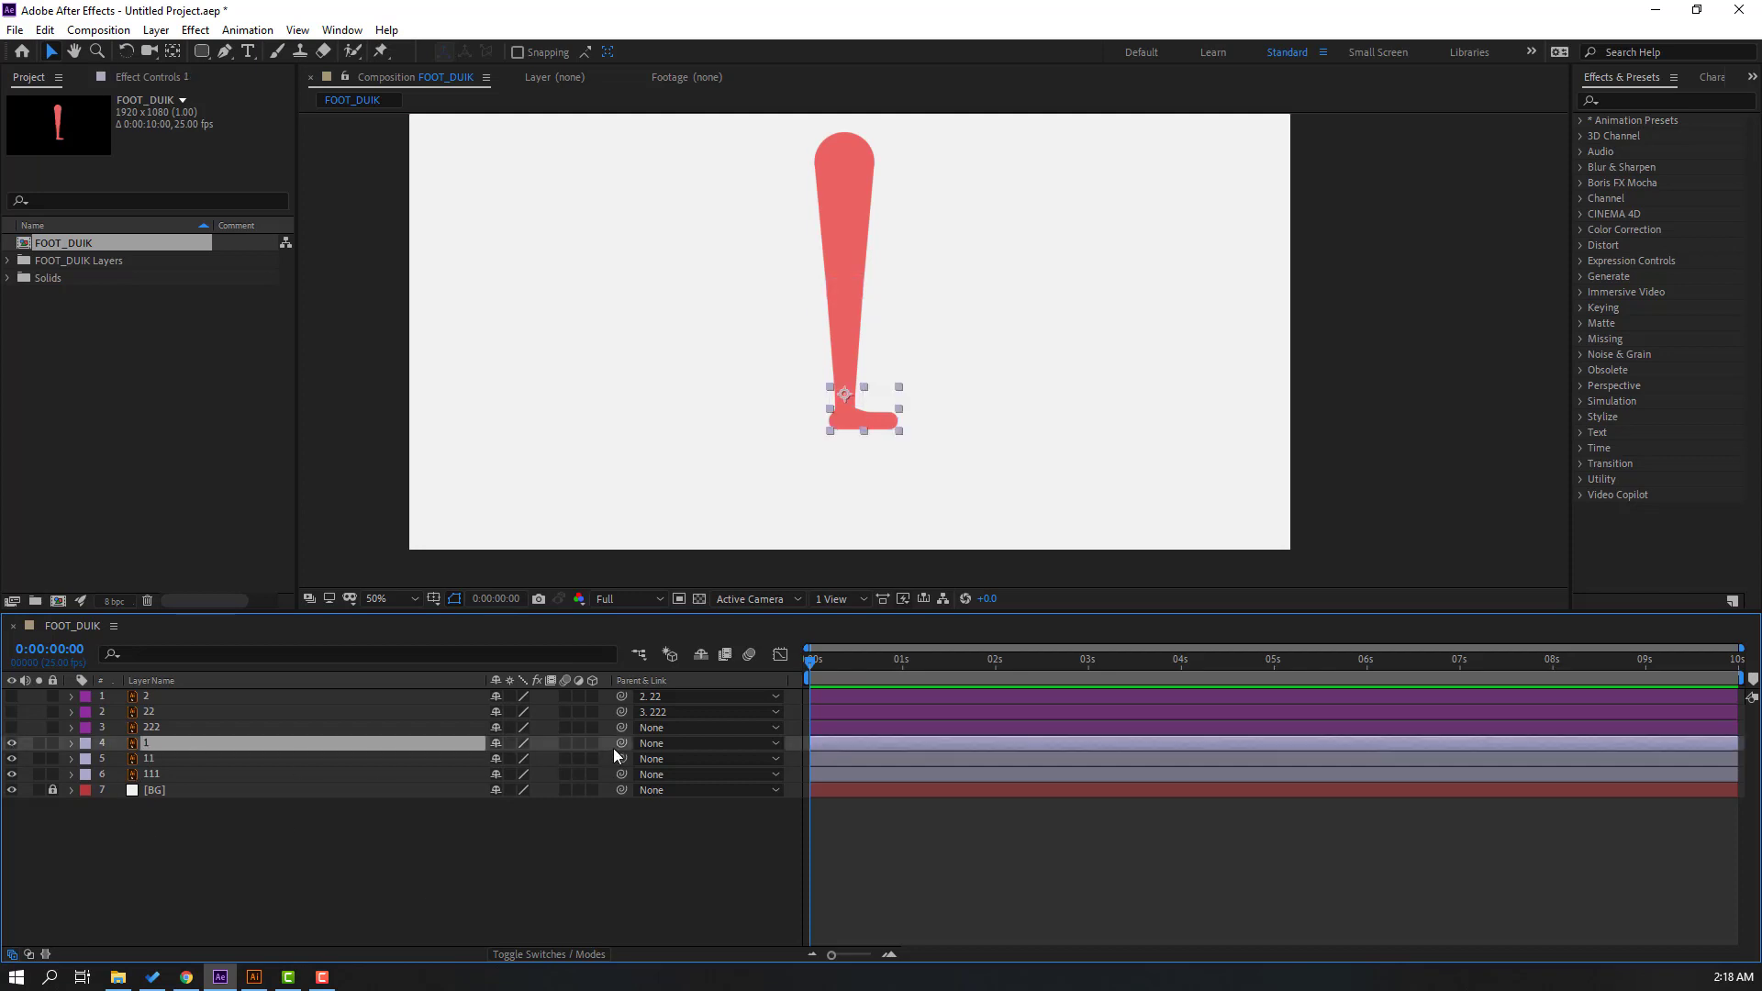
left_click_drag(621, 743, 148, 760)
left_click_drag(622, 760, 154, 778)
left_click(238, 838)
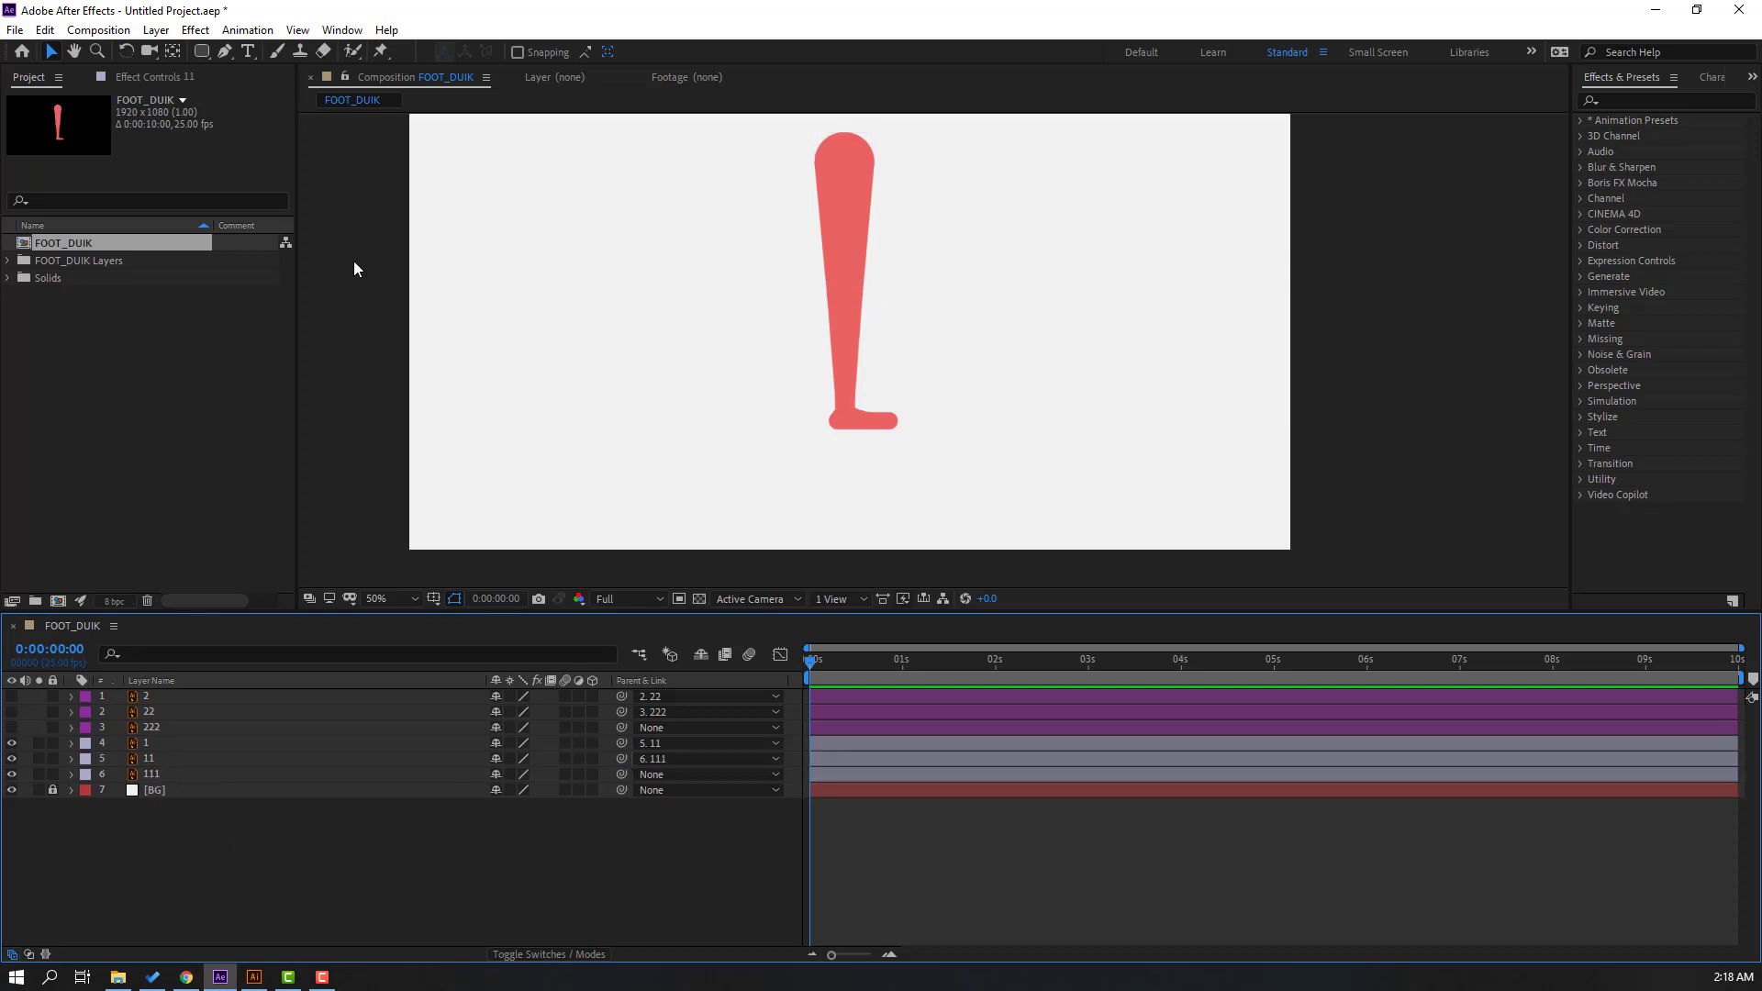
- Open Duik Bassel.2 and apply Auto-rig & IK to layers 111, 11 and 1, collapsing the new controller's properties
left_click(345, 30)
left_click(435, 888)
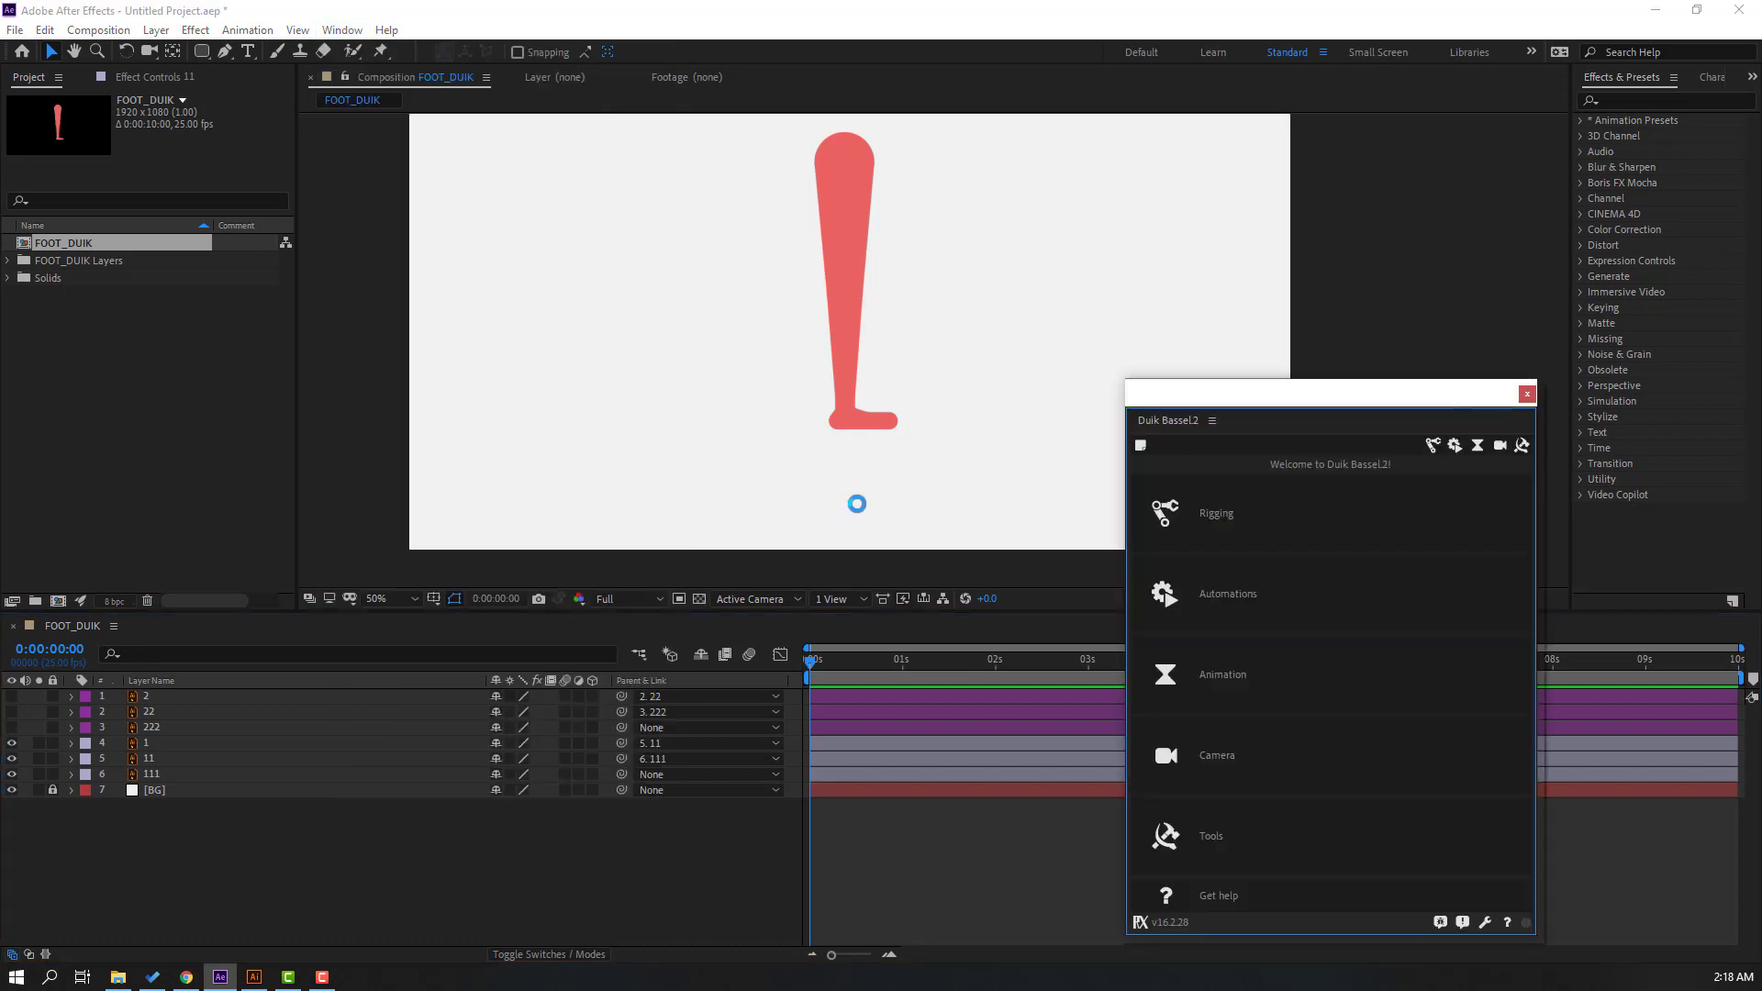
left_click(1217, 518)
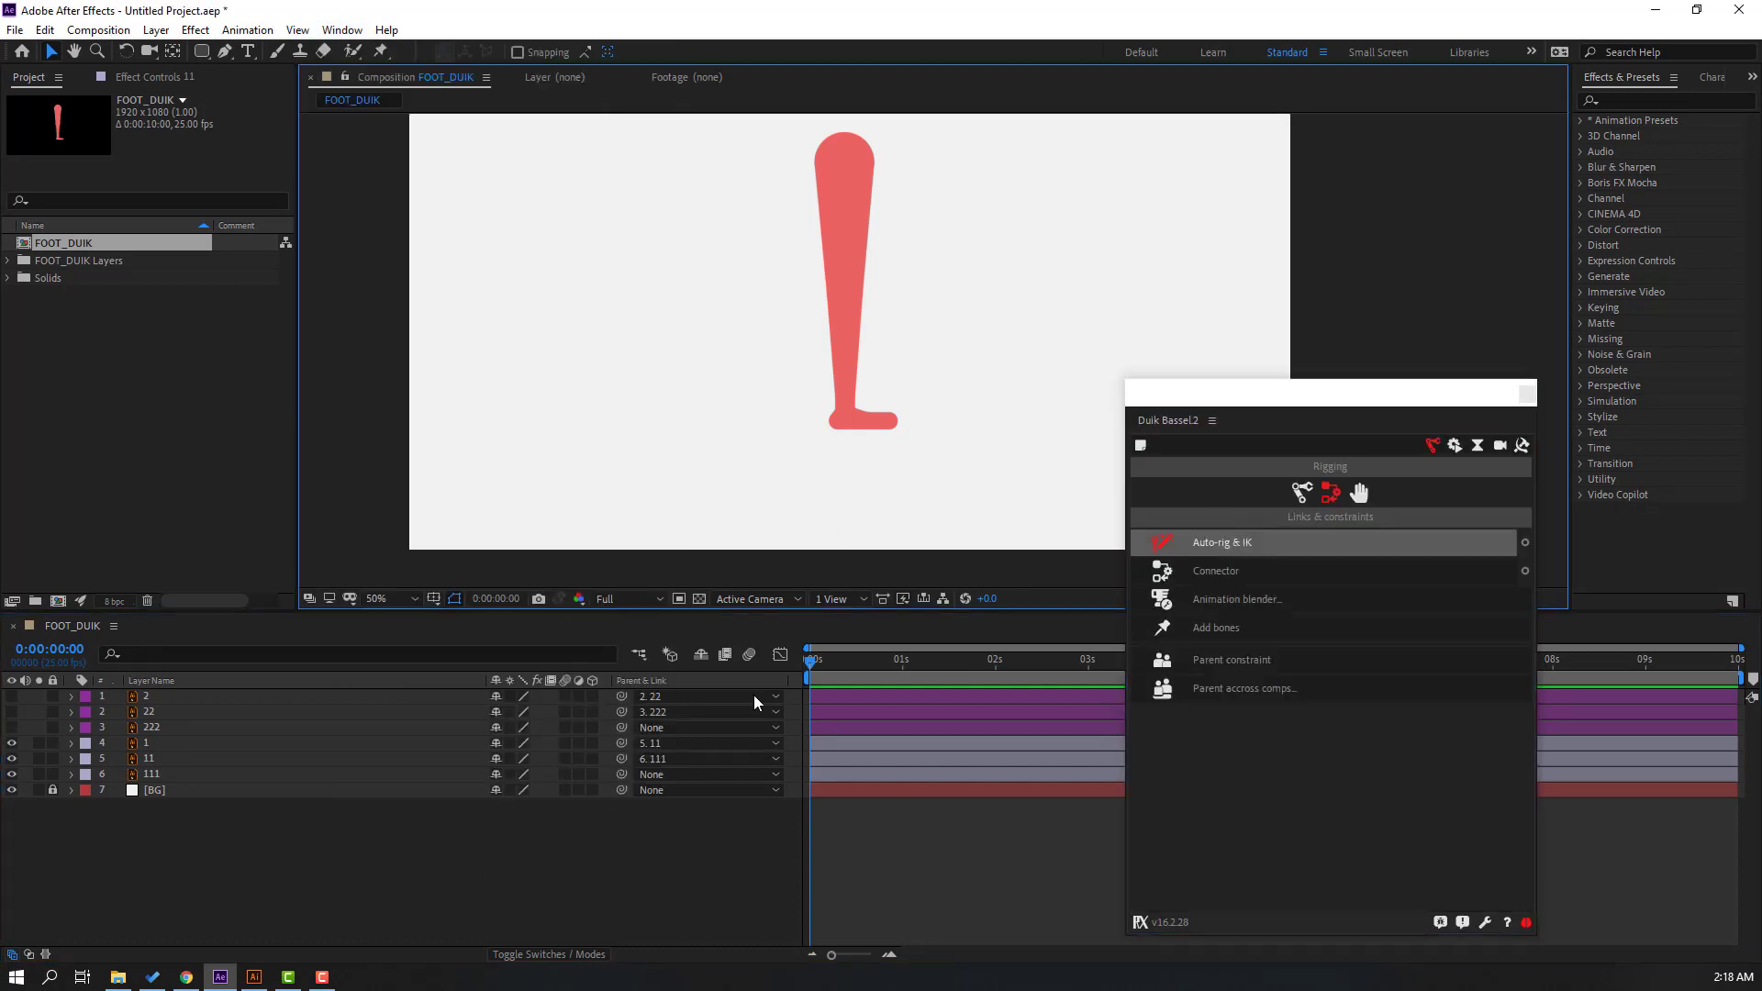
left_click(148, 774)
left_click(154, 759, "ctrl")
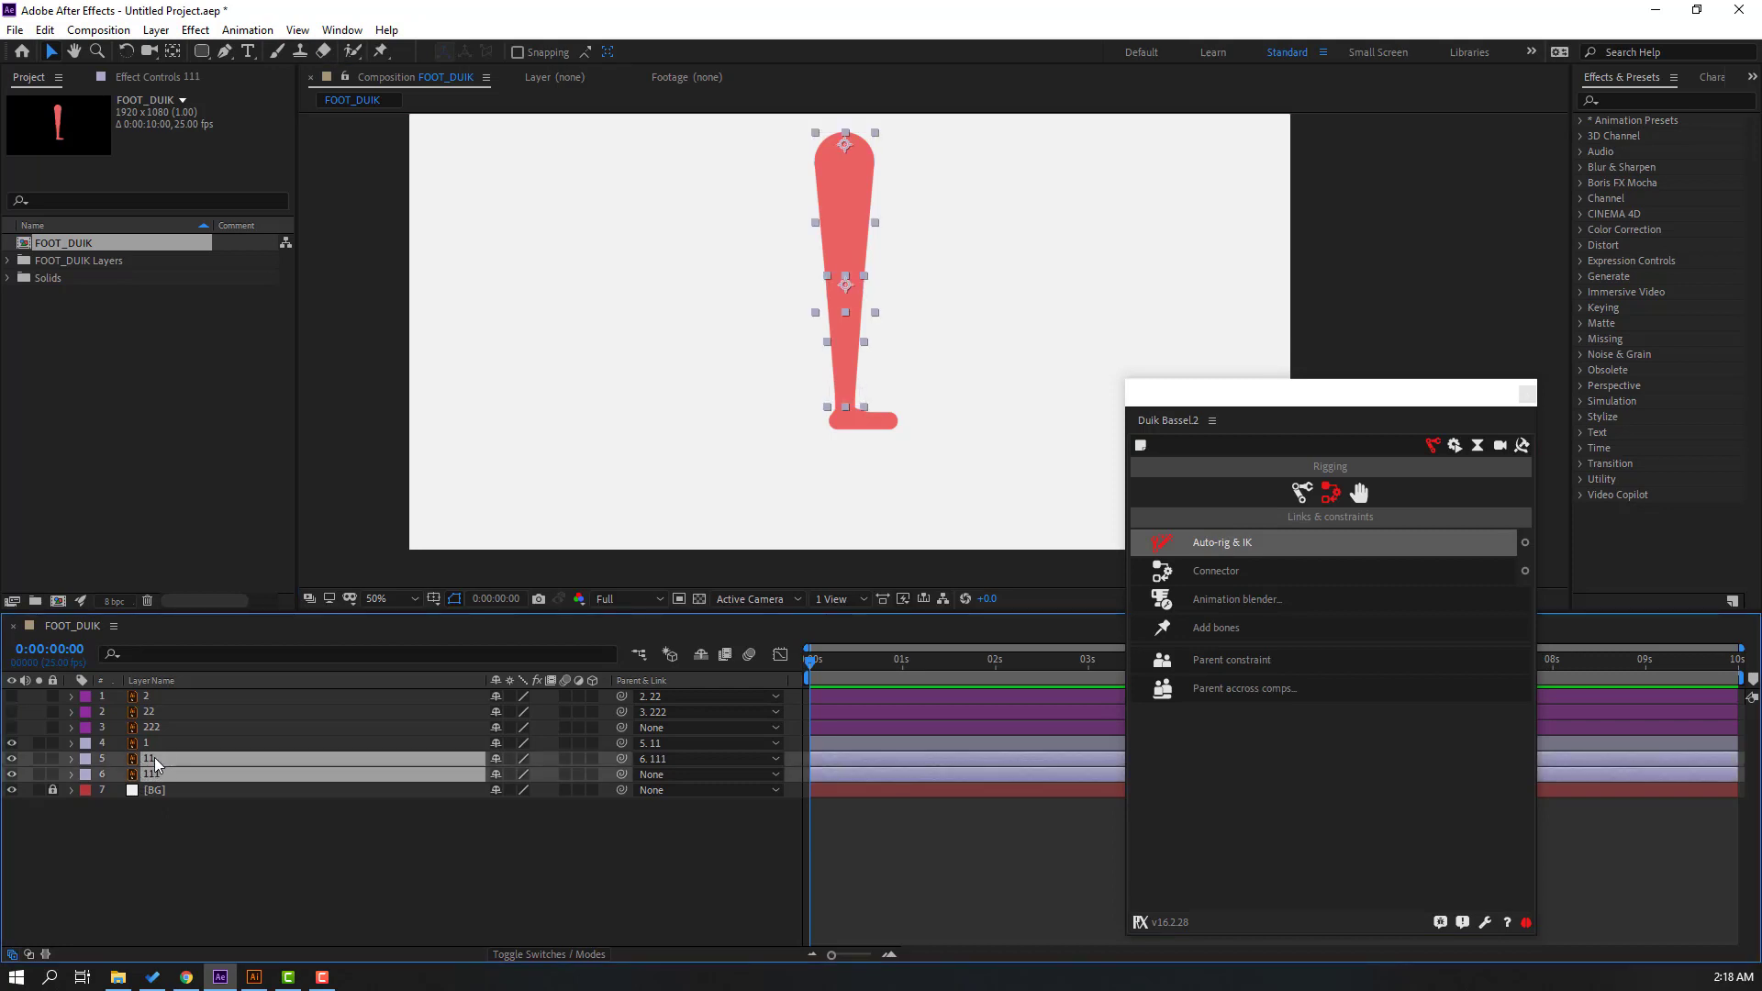
left_click(156, 745, "ctrl")
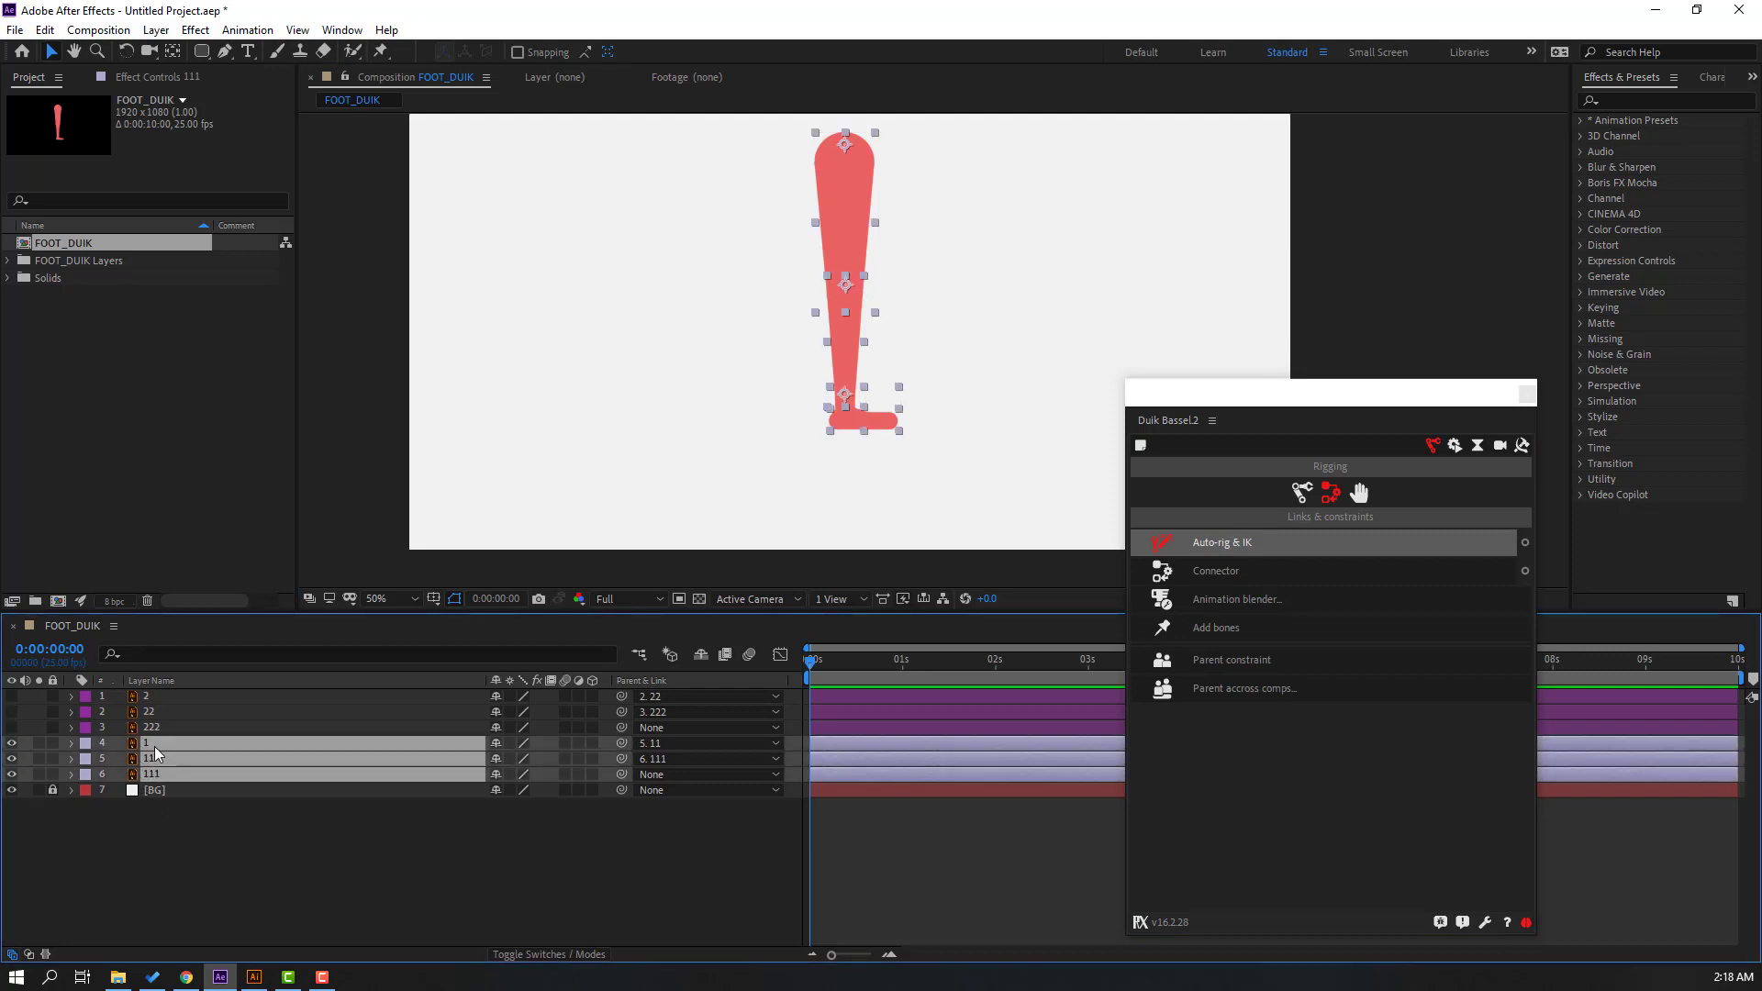
left_click(1228, 546)
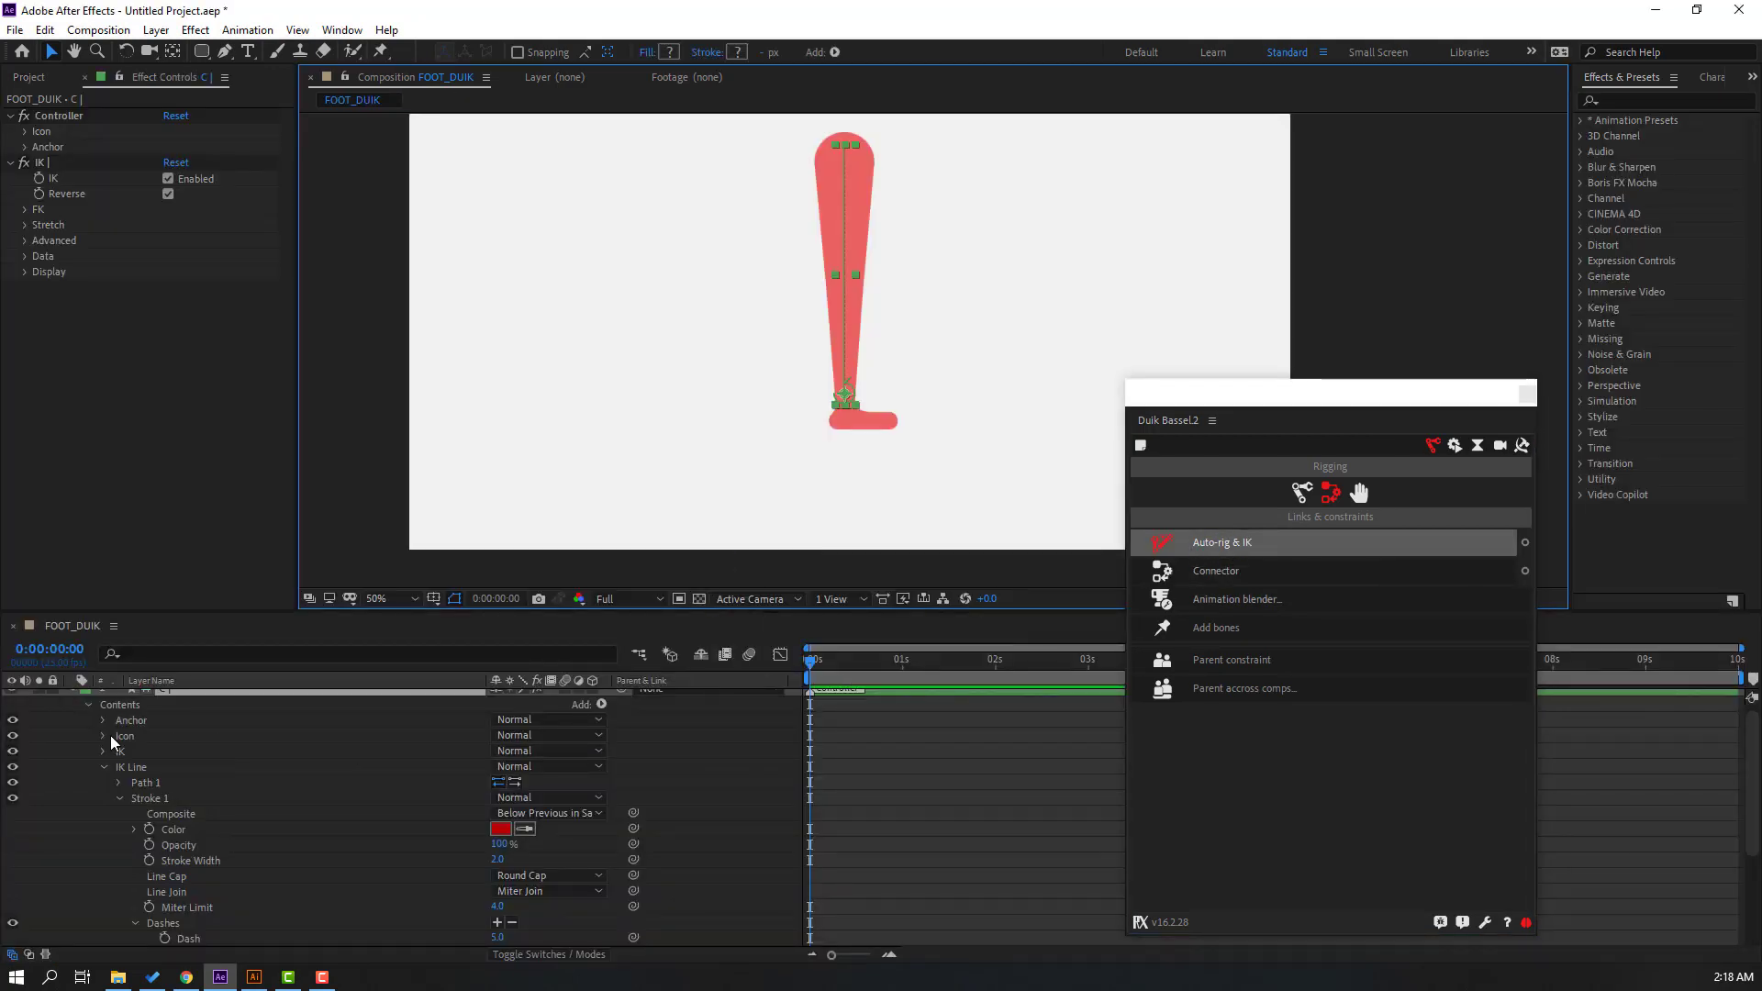
left_click(73, 699)
- Move the ankle controller upward to bend the leg and examine the knee joint up close
mouse_move(852, 402)
left_mouse_down()
mouse_move(834, 371)
mouse_move(794, 377)
mouse_move(865, 377)
left_mouse_up()
key("ctrl+z")
scroll(972, 291, "up", 4)
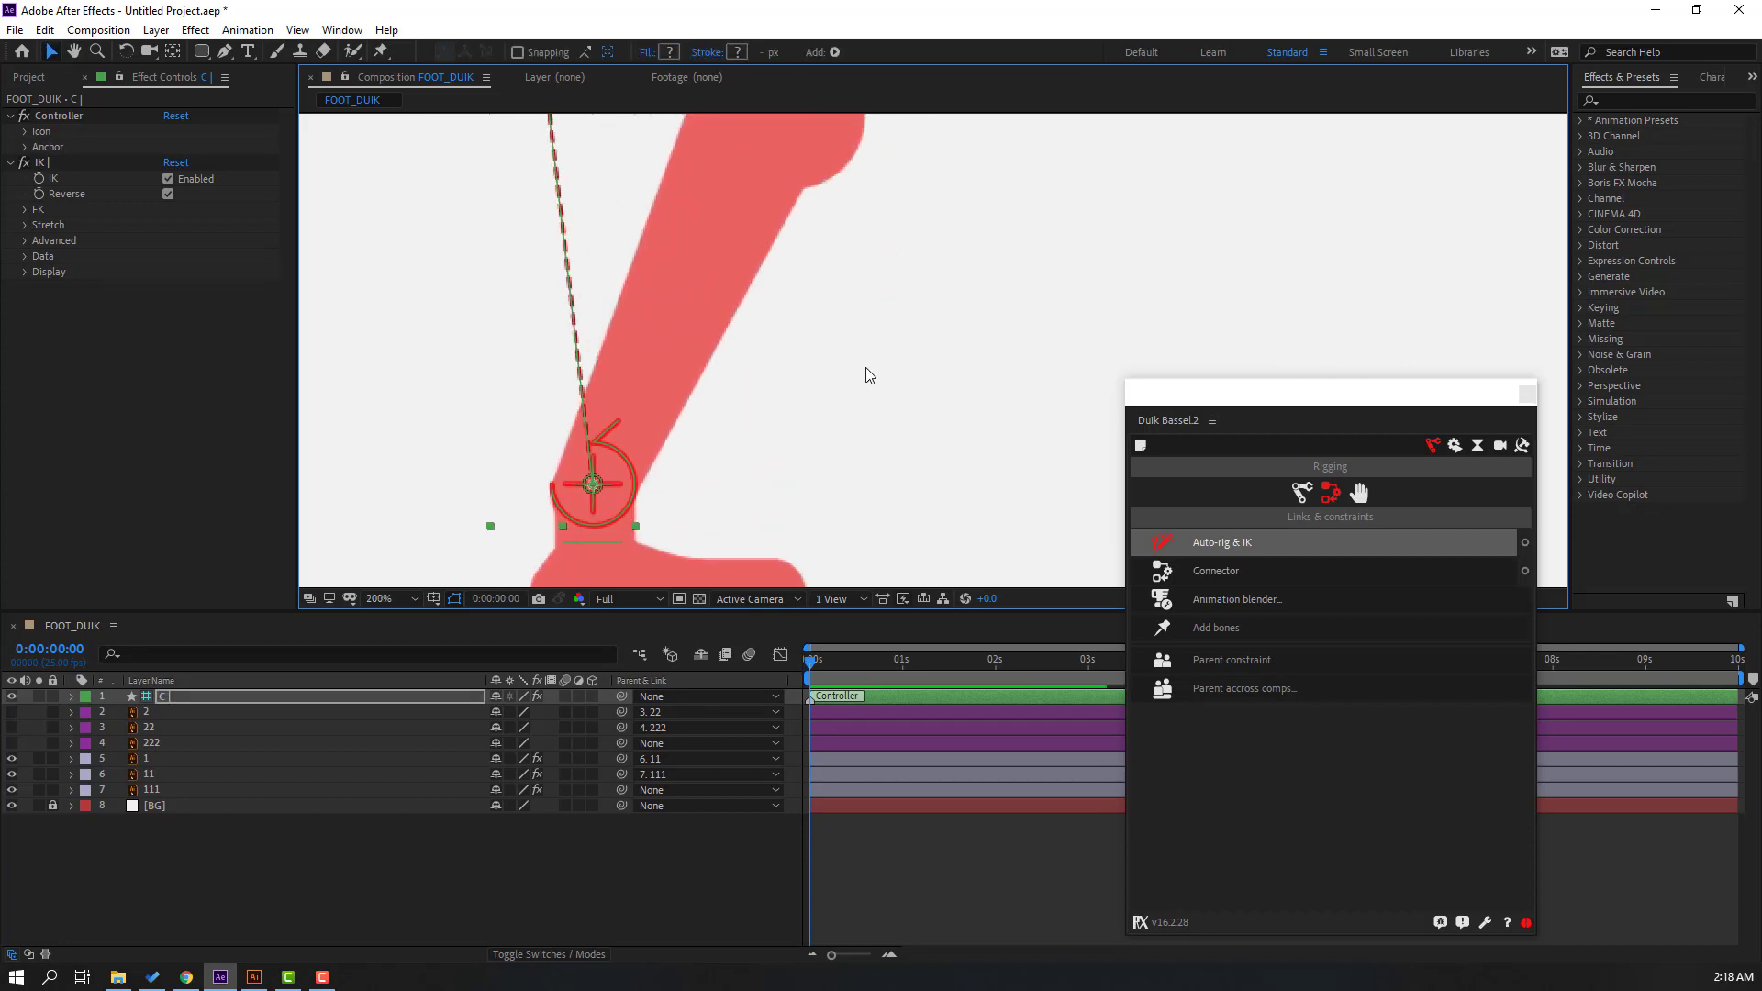
scroll(870, 375, "down", 2)
- Shift the anchor point of lower leg layer 11 slightly at the knee so the bent joint lines up smoothly
left_click(815, 310)
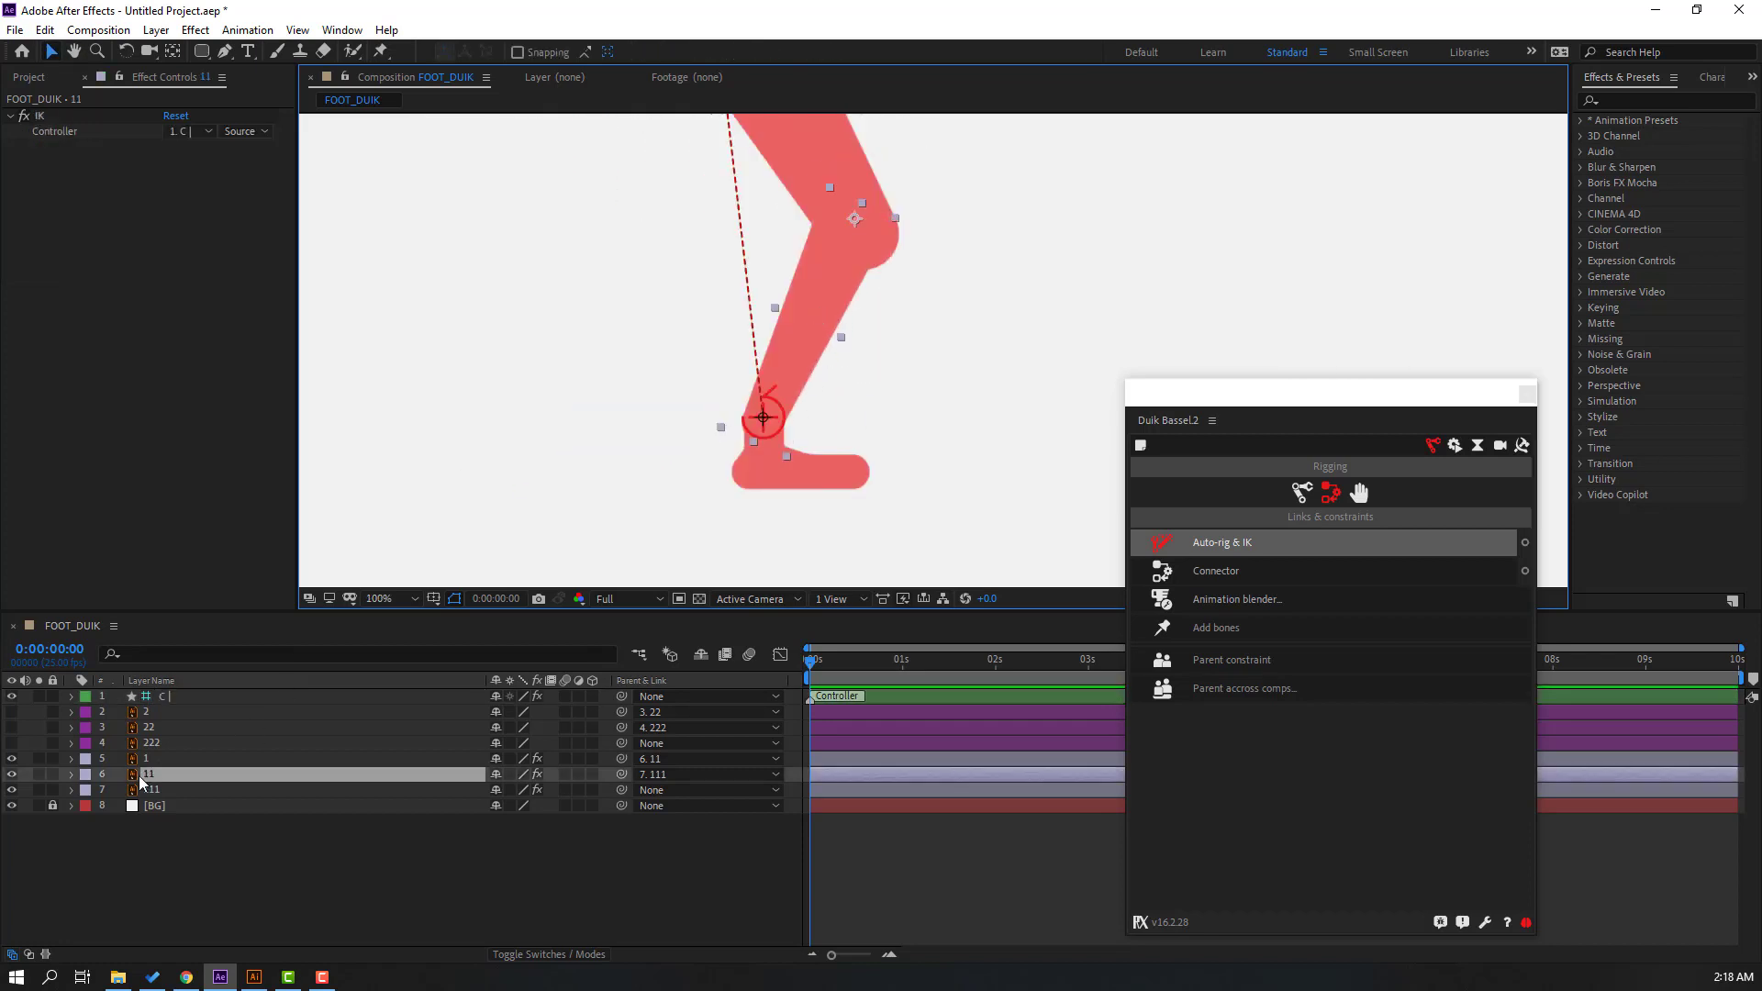
left_click(172, 52)
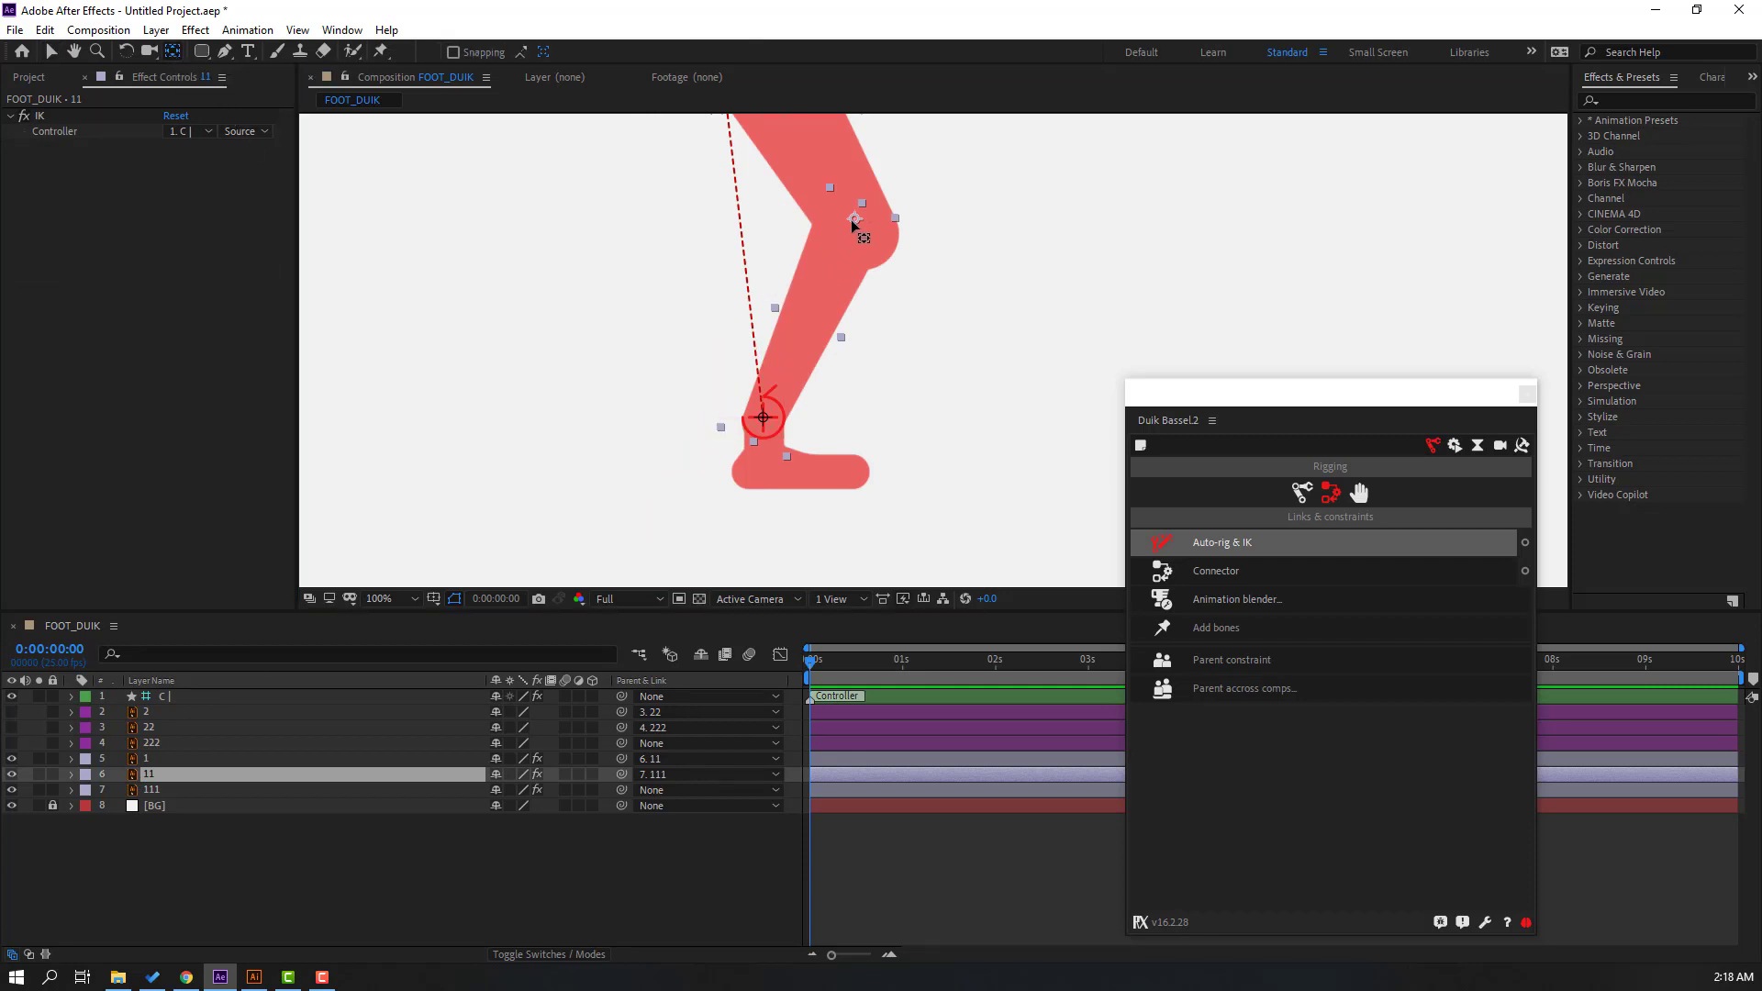
left_click_drag(859, 227, 841, 223)
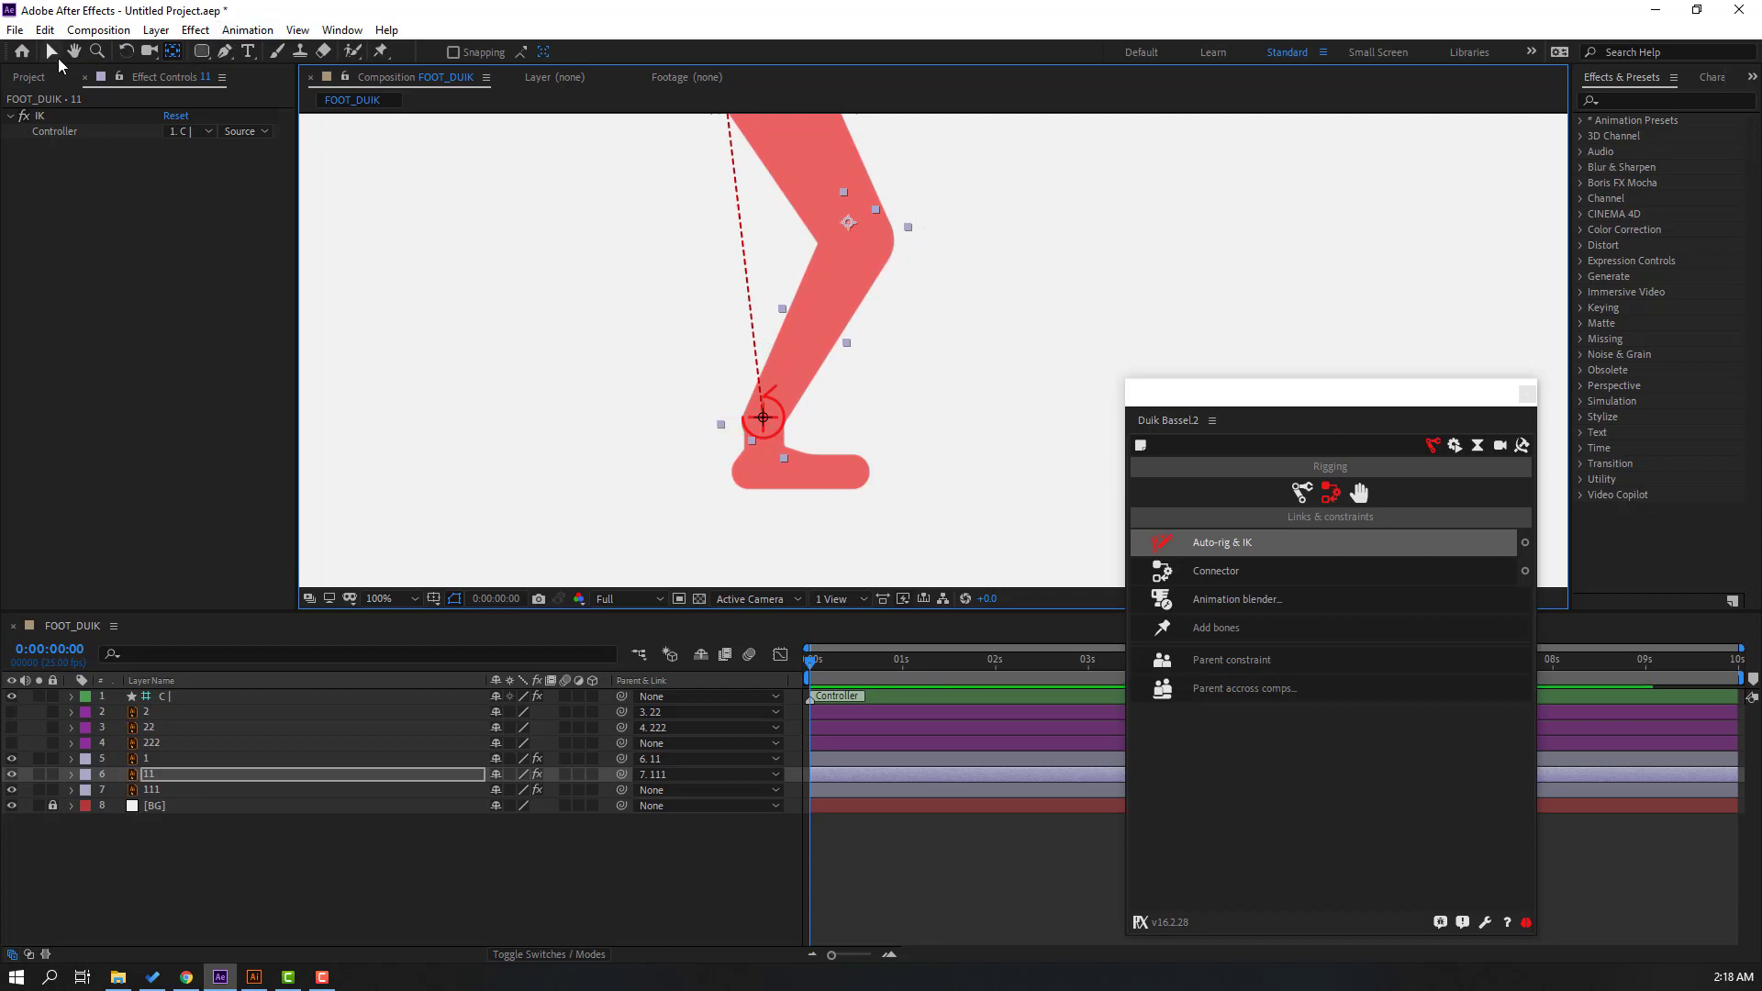
left_click(51, 52)
- Move the IK controller backward to place the foot behind the hip, at about X 840
key("comma")
key("comma")
left_click(850, 397)
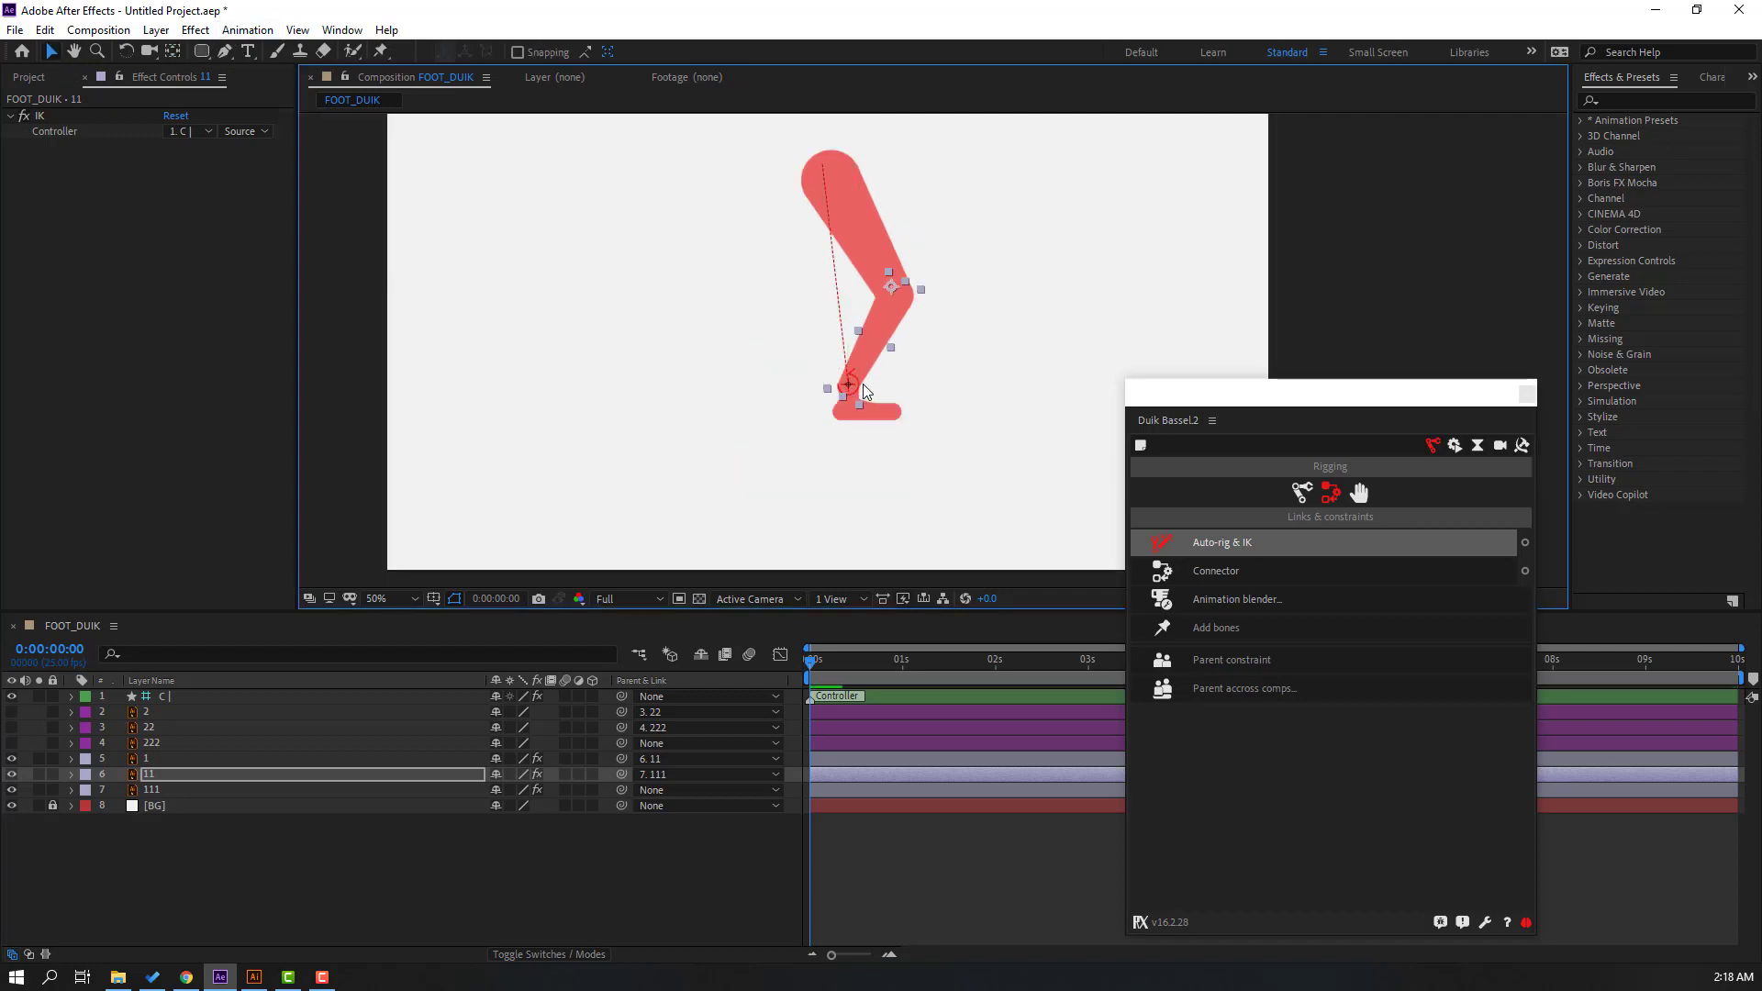
left_click(849, 384)
left_click_drag(849, 382, 774, 388)
left_click(248, 903)
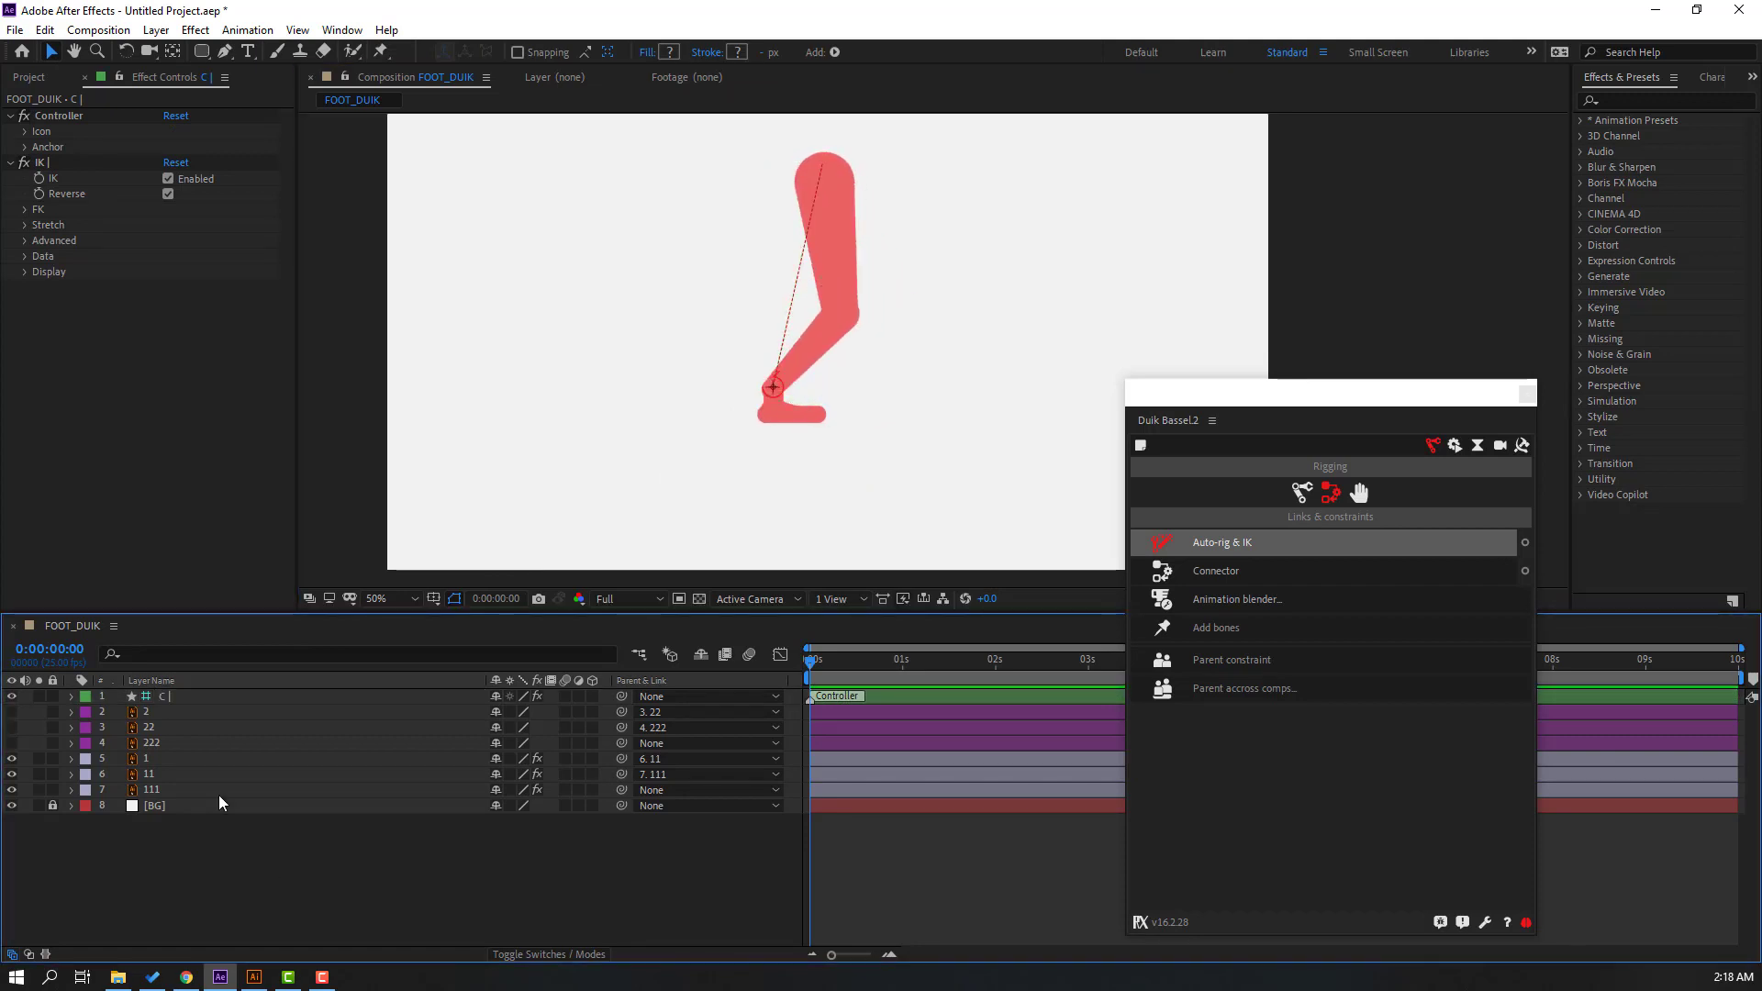
- Add a starting Position keyframe to the IK controller at 0:00:00:00 and move the Duik window clear of the timeline
left_click(160, 701)
key("period")
key("period")
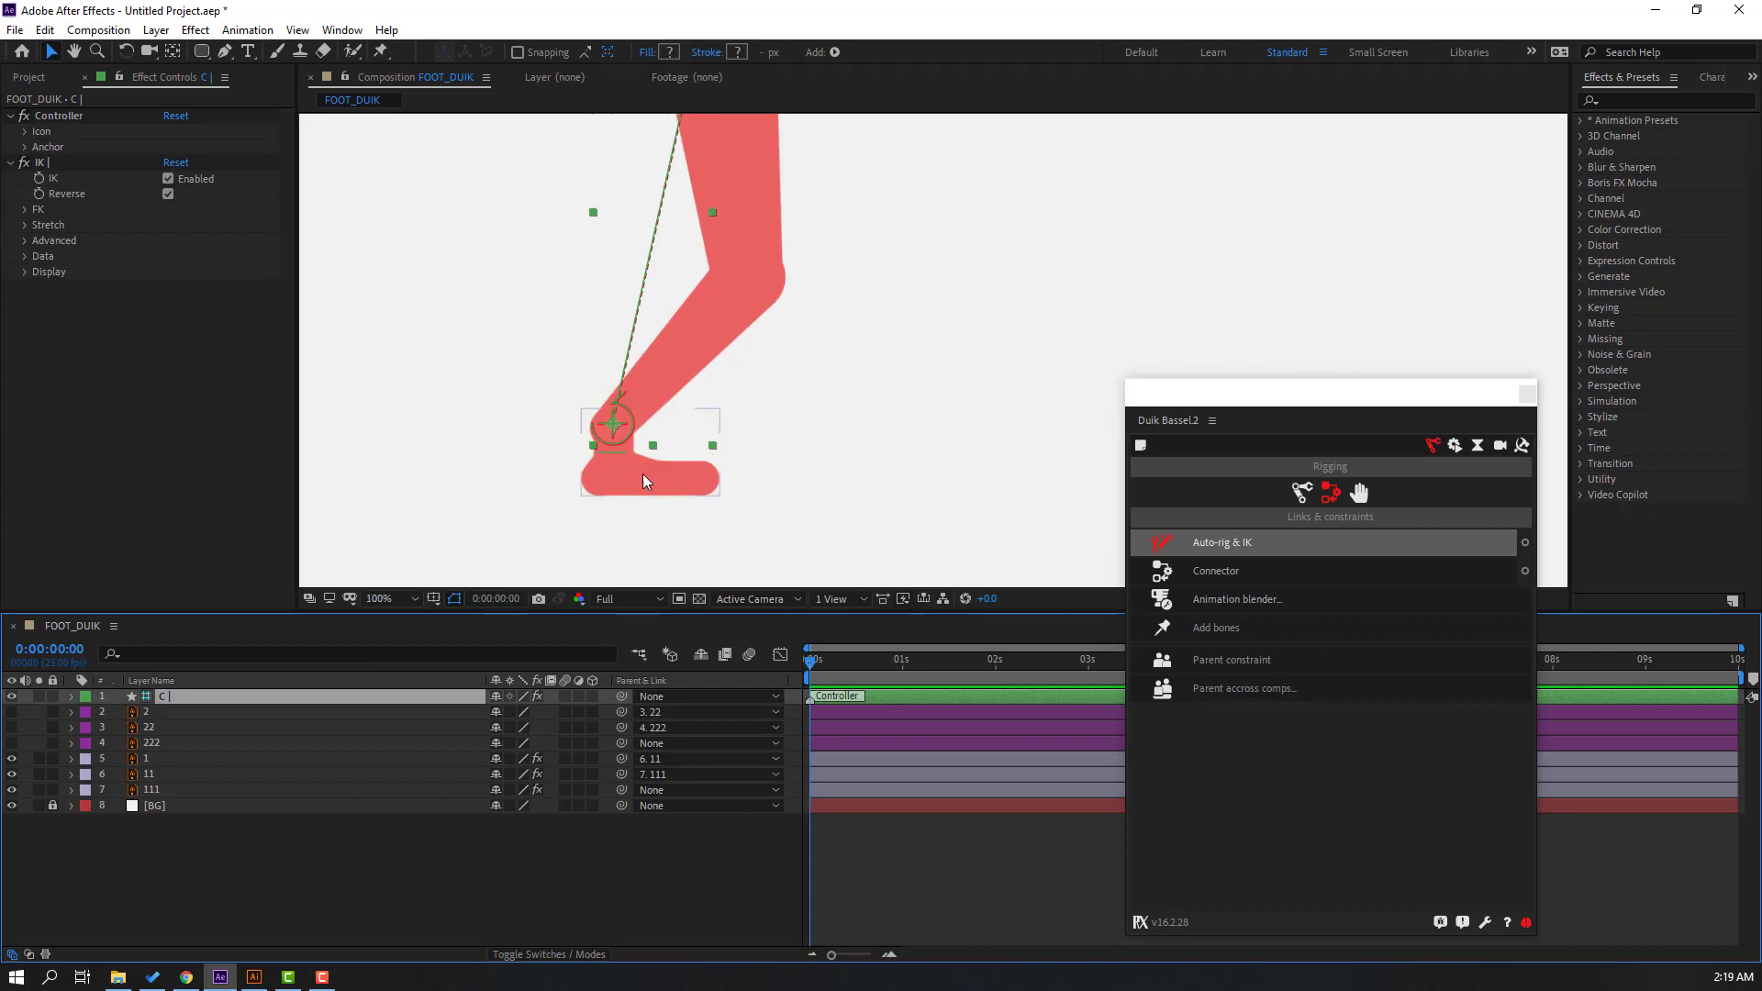
key("Return")
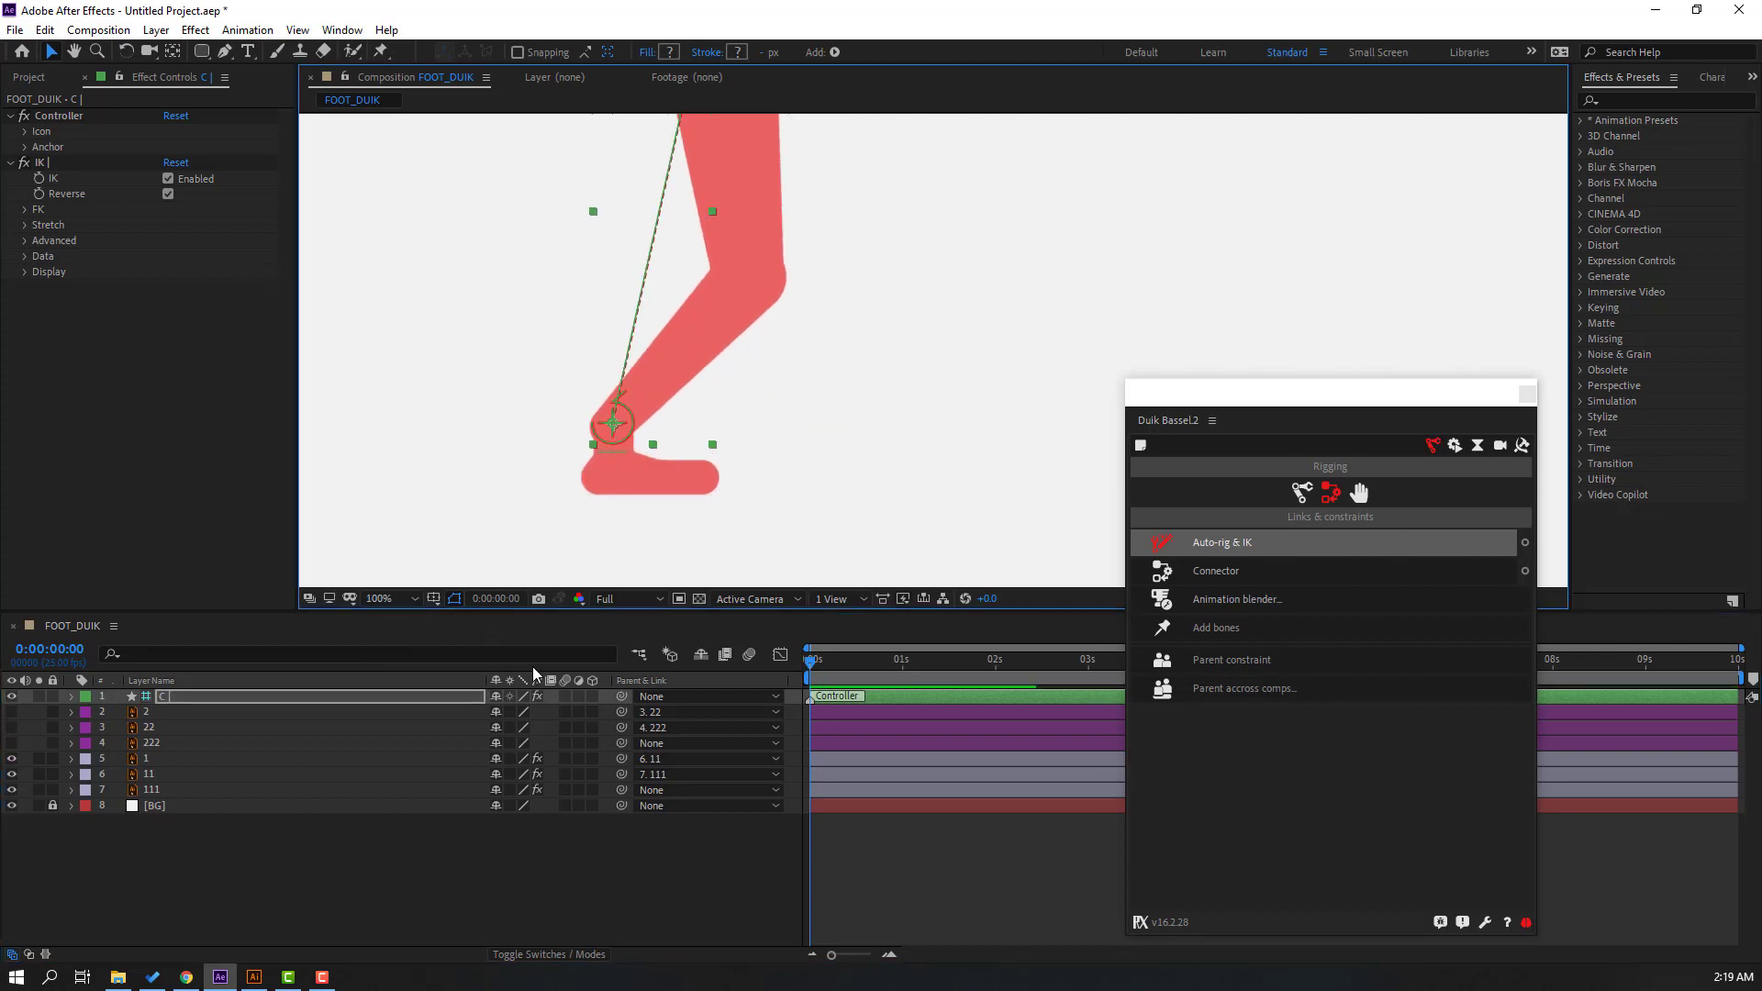
key("p")
left_click_drag(1333, 399, 1498, 772)
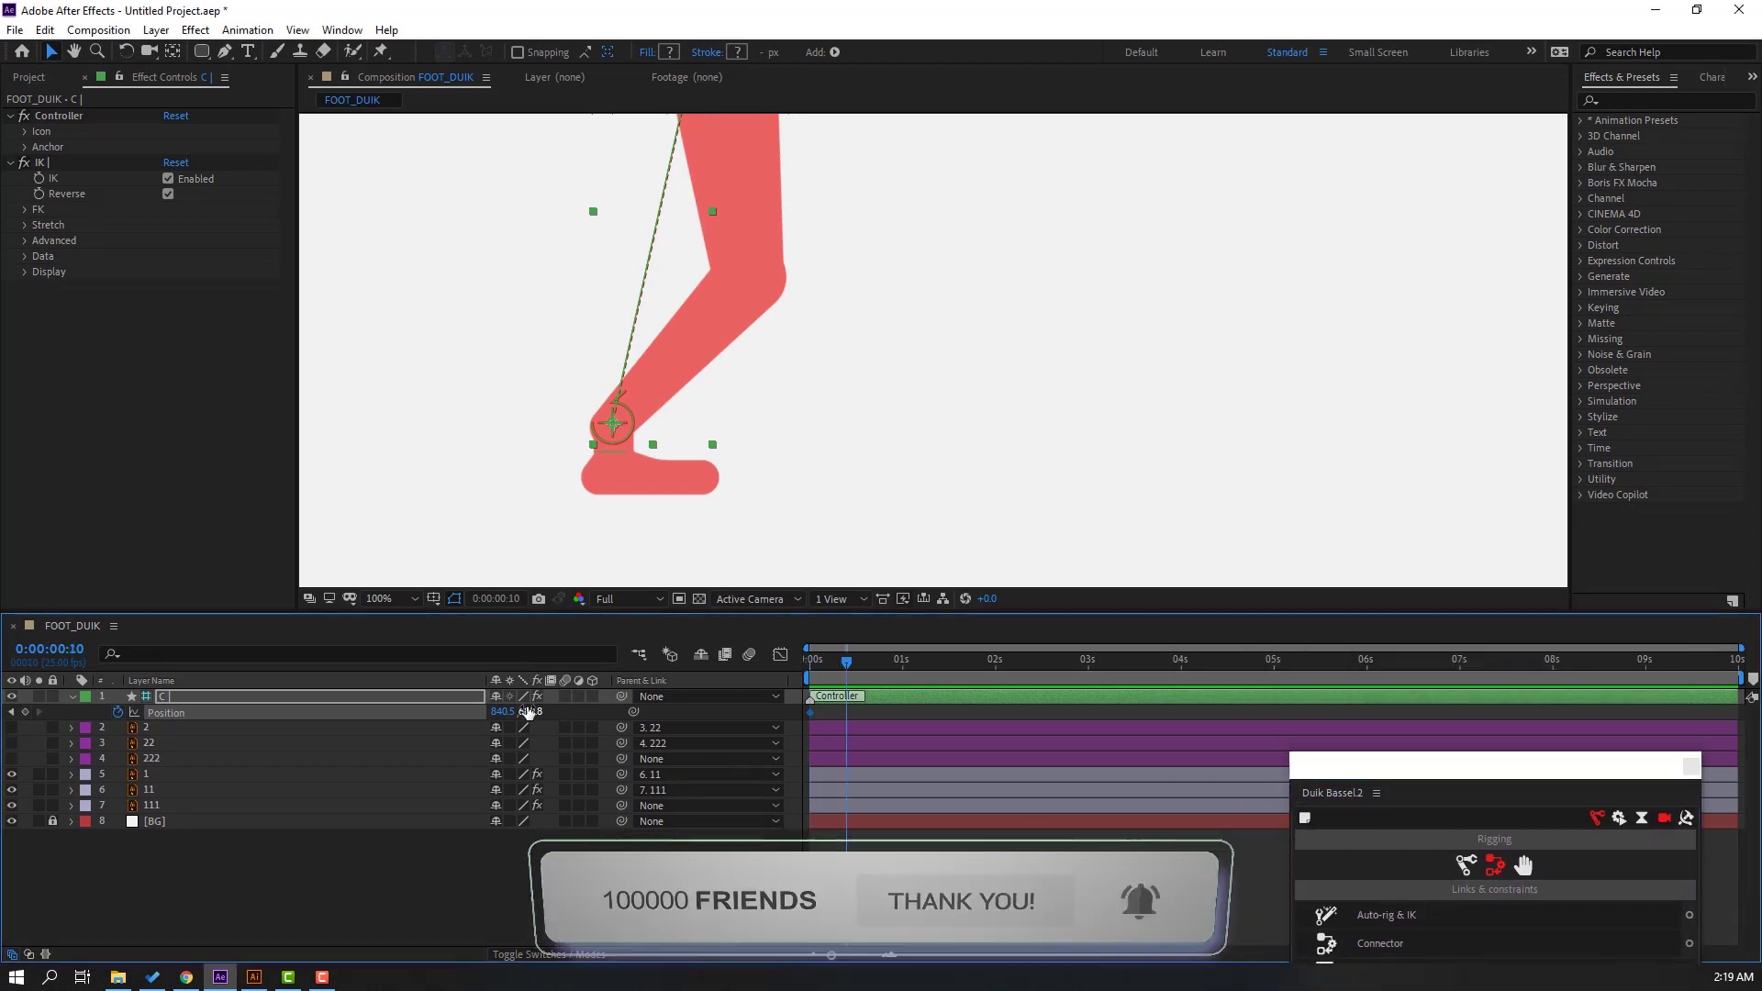
- Set the controller's X position to 1101.5 at 0:00:00:10, and copy the starting Position keyframe to 0:00:00:20
key("shift+Page_Down")
left_click_drag(514, 712, 754, 712)
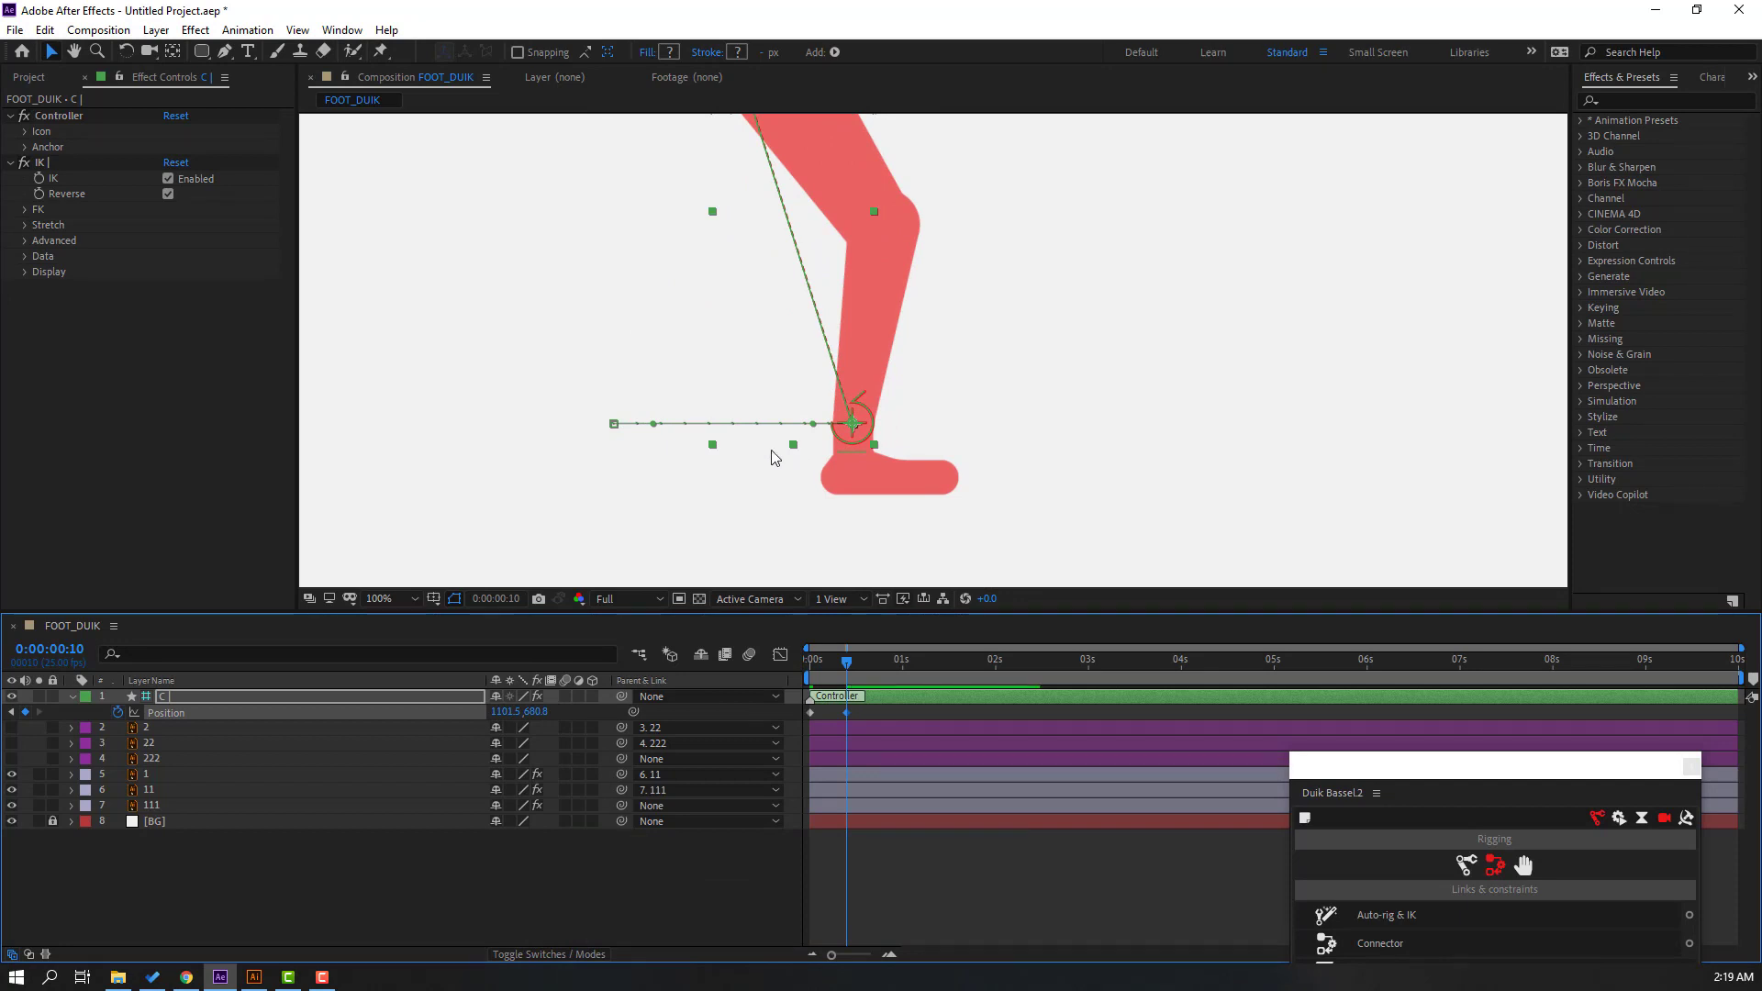
key("shift+Page_Down")
left_click_drag(824, 712, 778, 721)
key("ctrl+c")
key("ctrl+v")
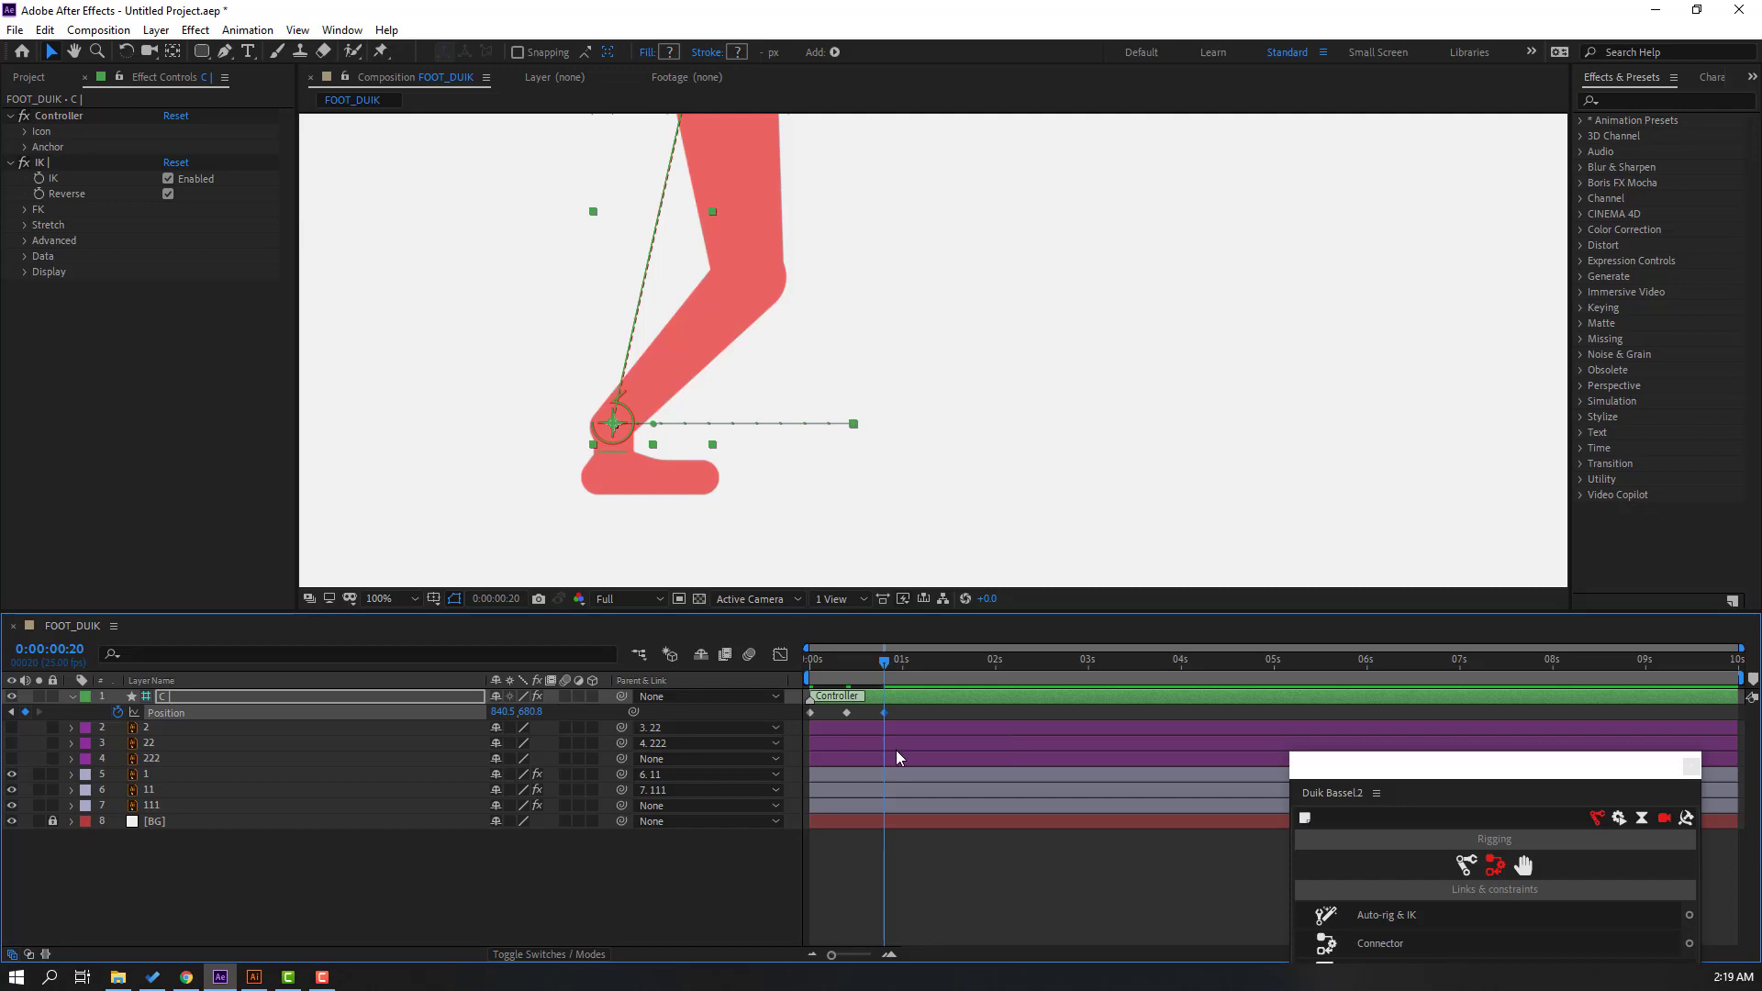
- Preview the leg swing, and apply Easy Ease to all three Position keyframes of the controller
key("comma")
key("space")
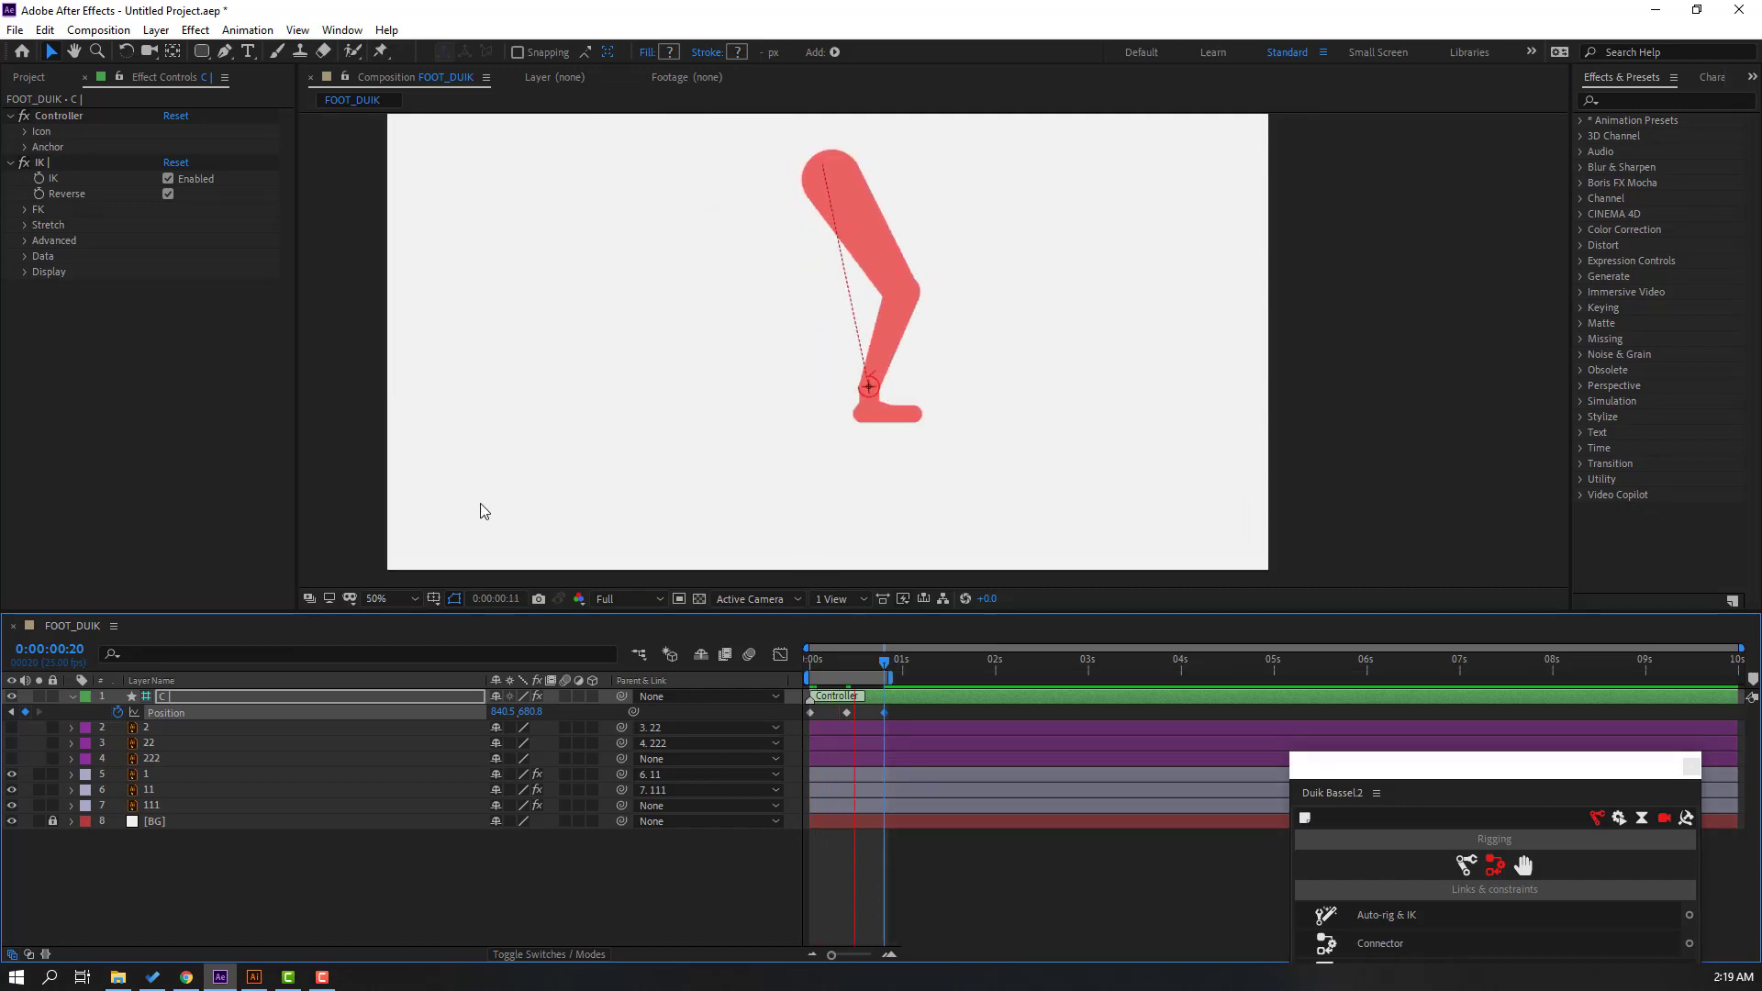
key("space")
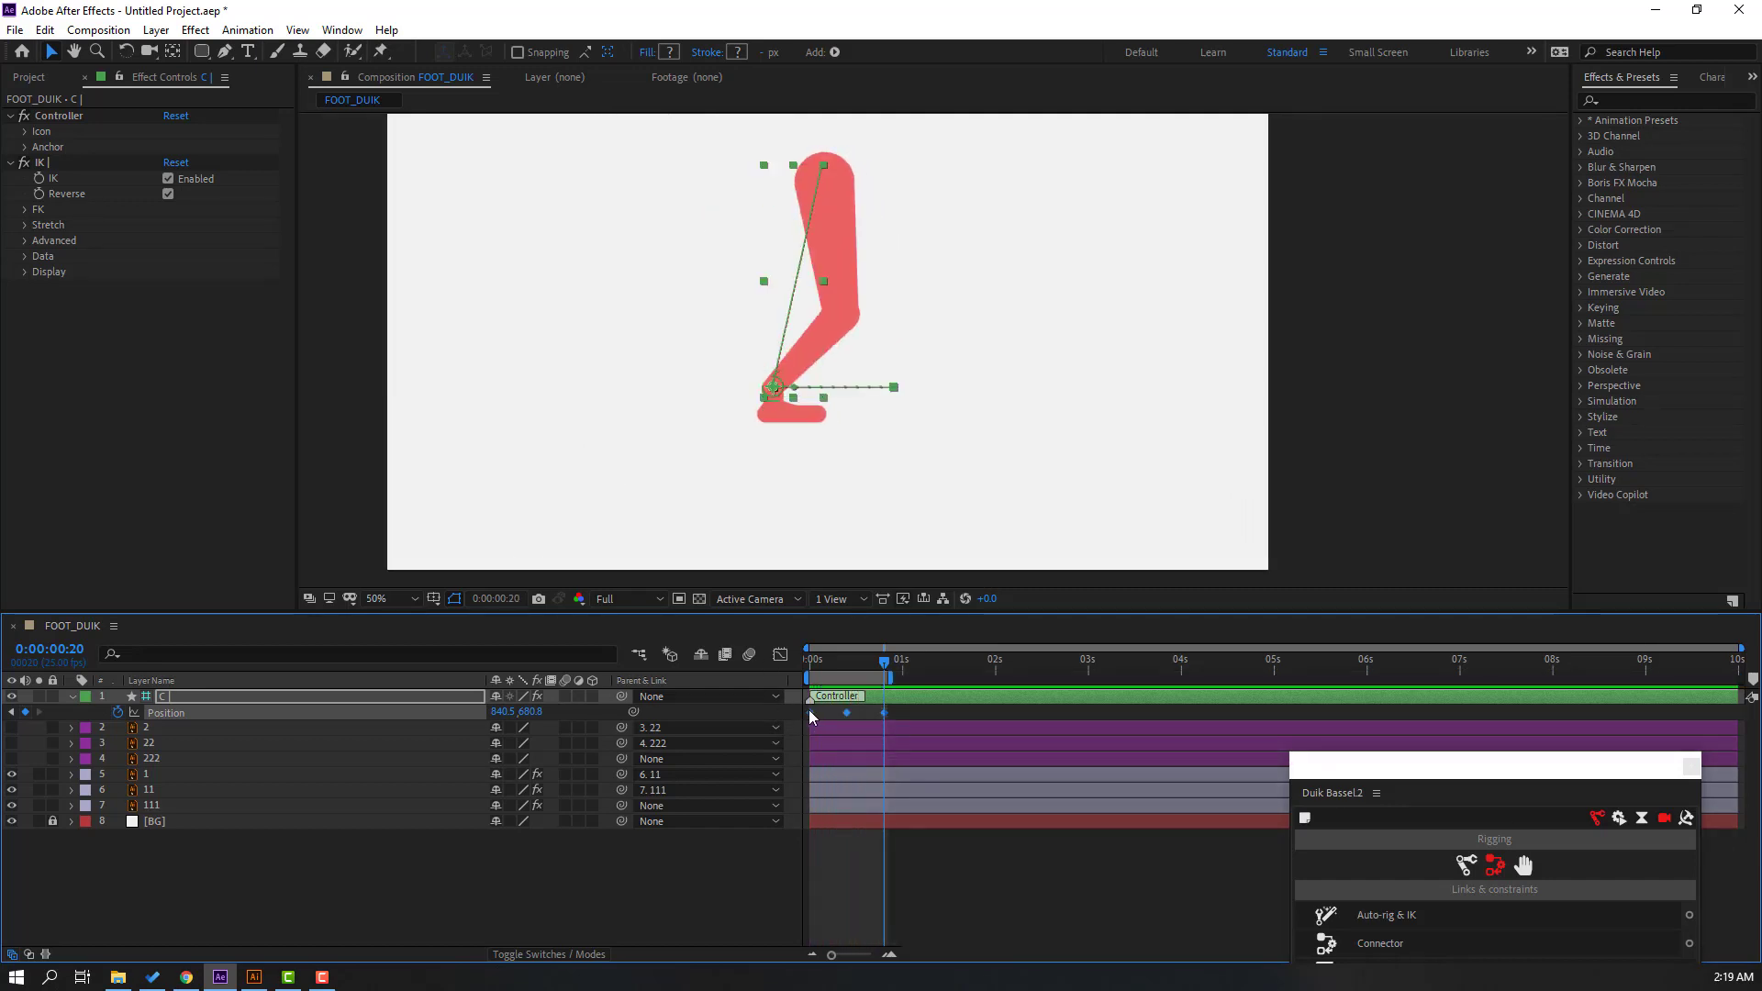
right_click(808, 711)
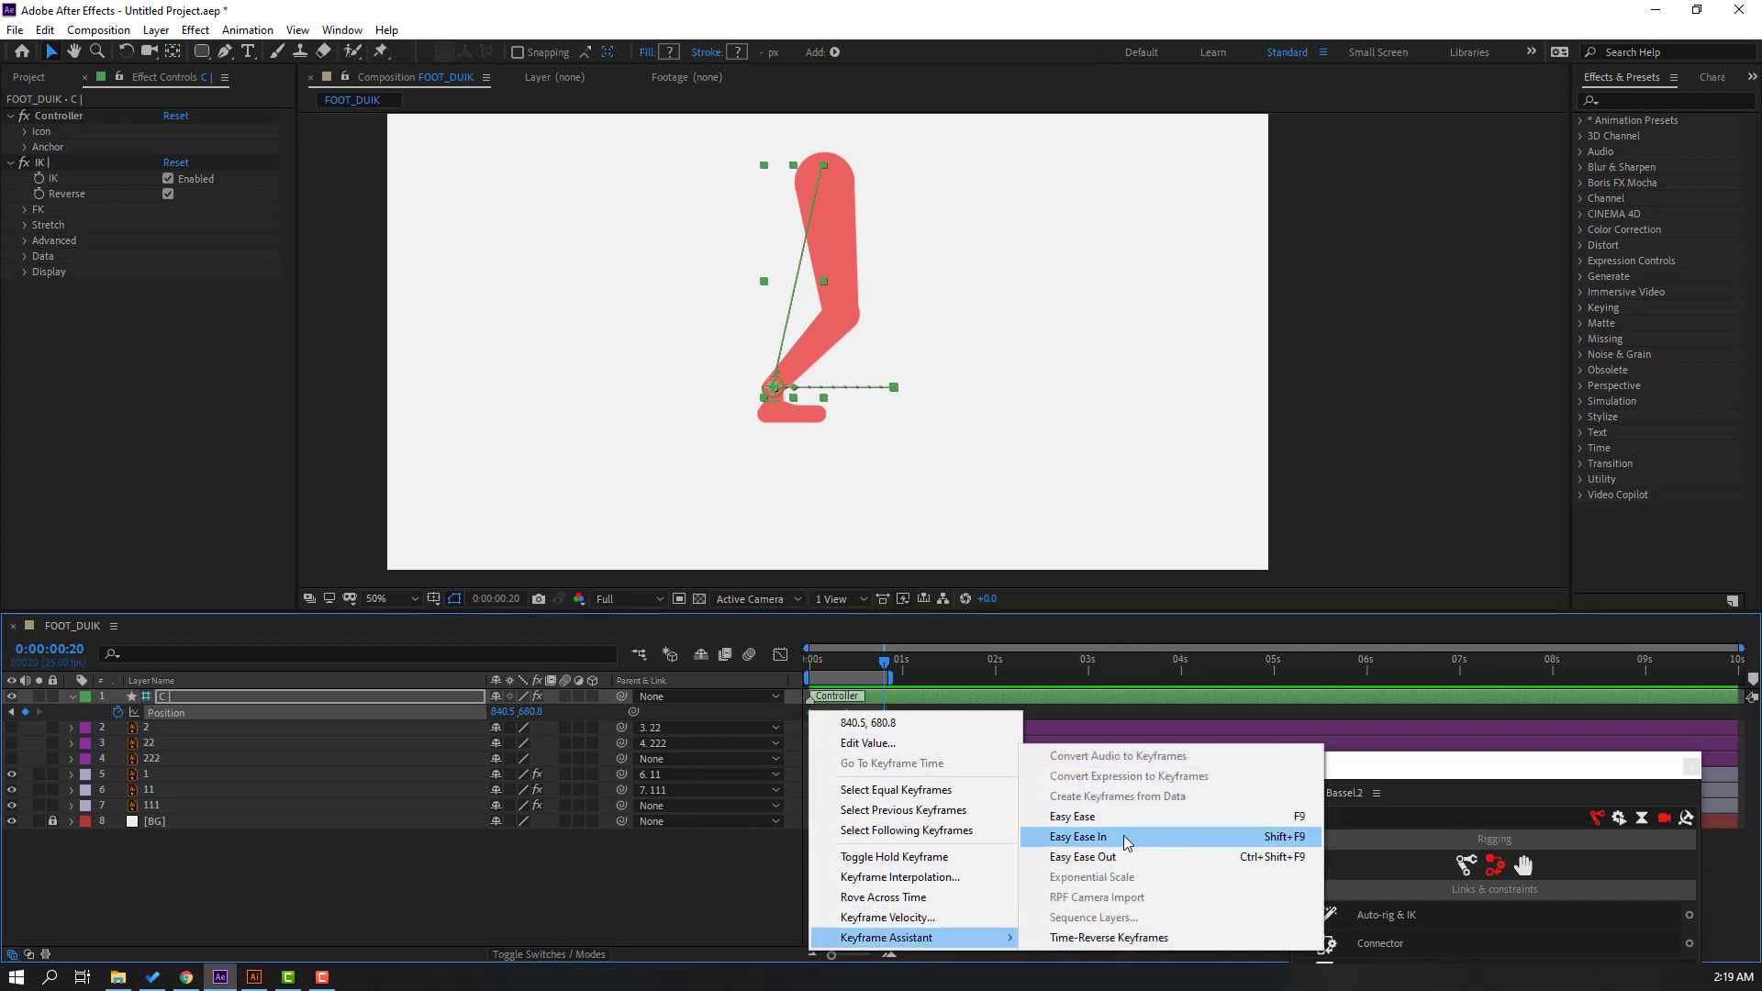
left_click(1127, 834)
left_click(549, 524)
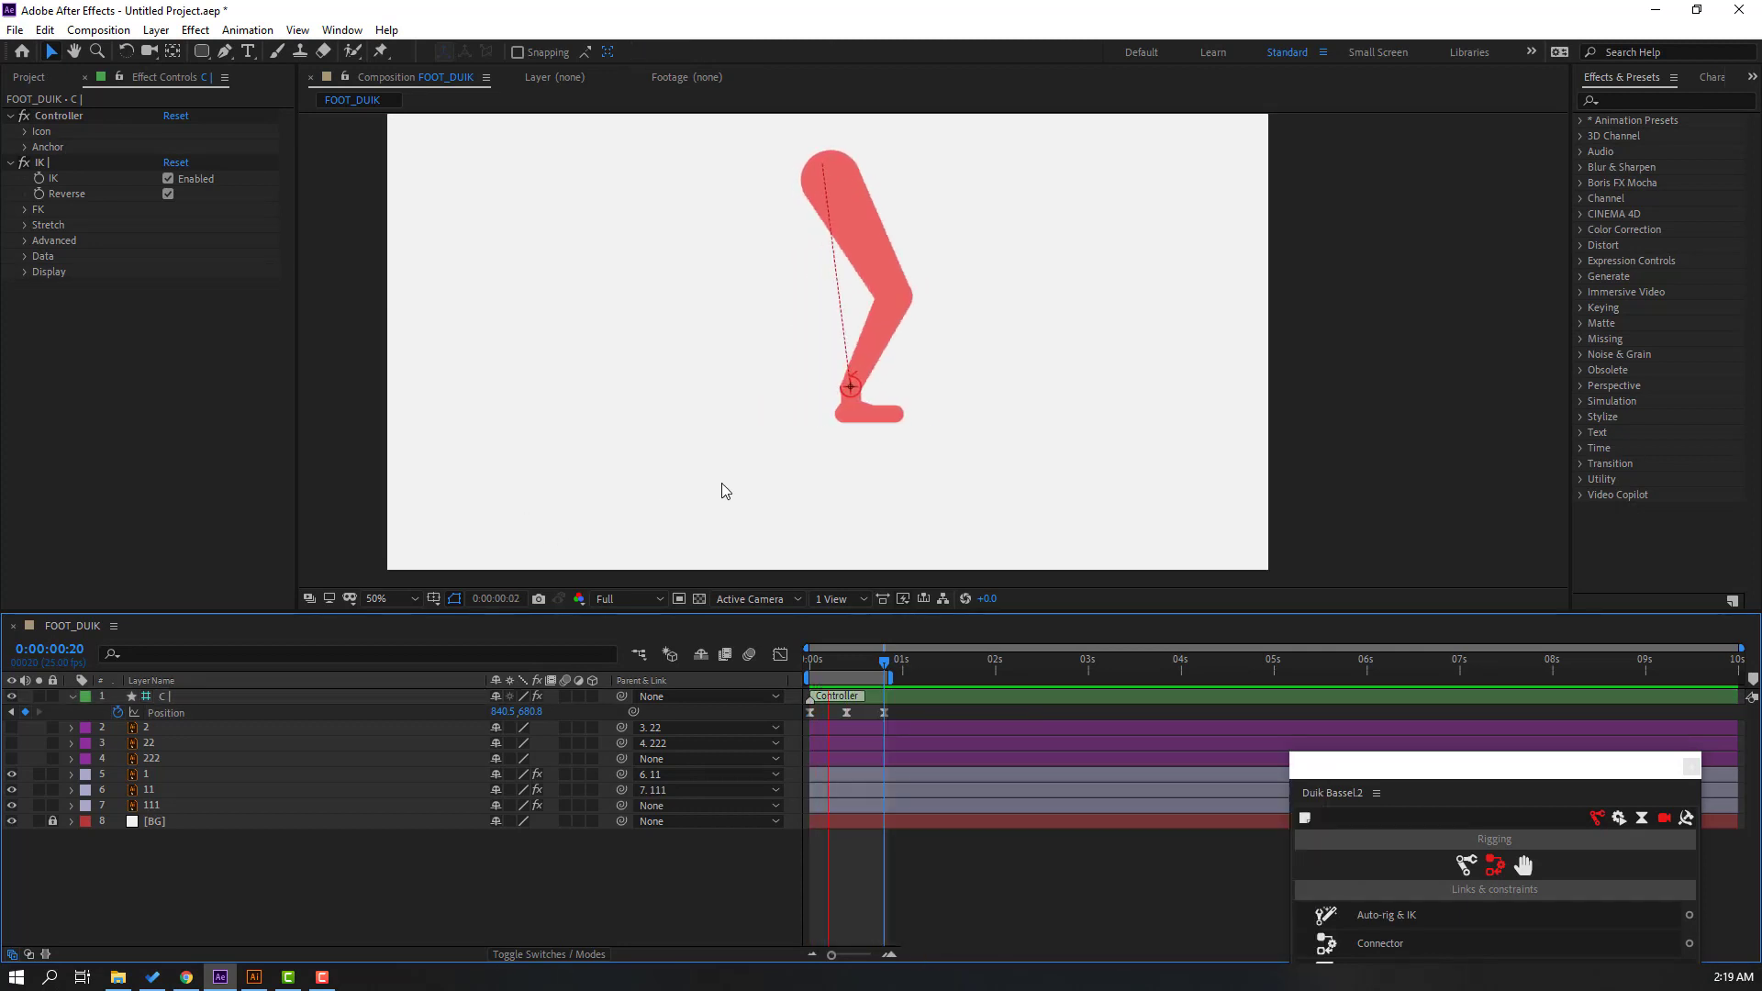
key("space")
- Raise the controller to a Y position of 607.7 at 0:00:00:05, and preview the lifted step
key("period")
scroll(814, 660, "up", 2)
left_click_drag(817, 662, 835, 675)
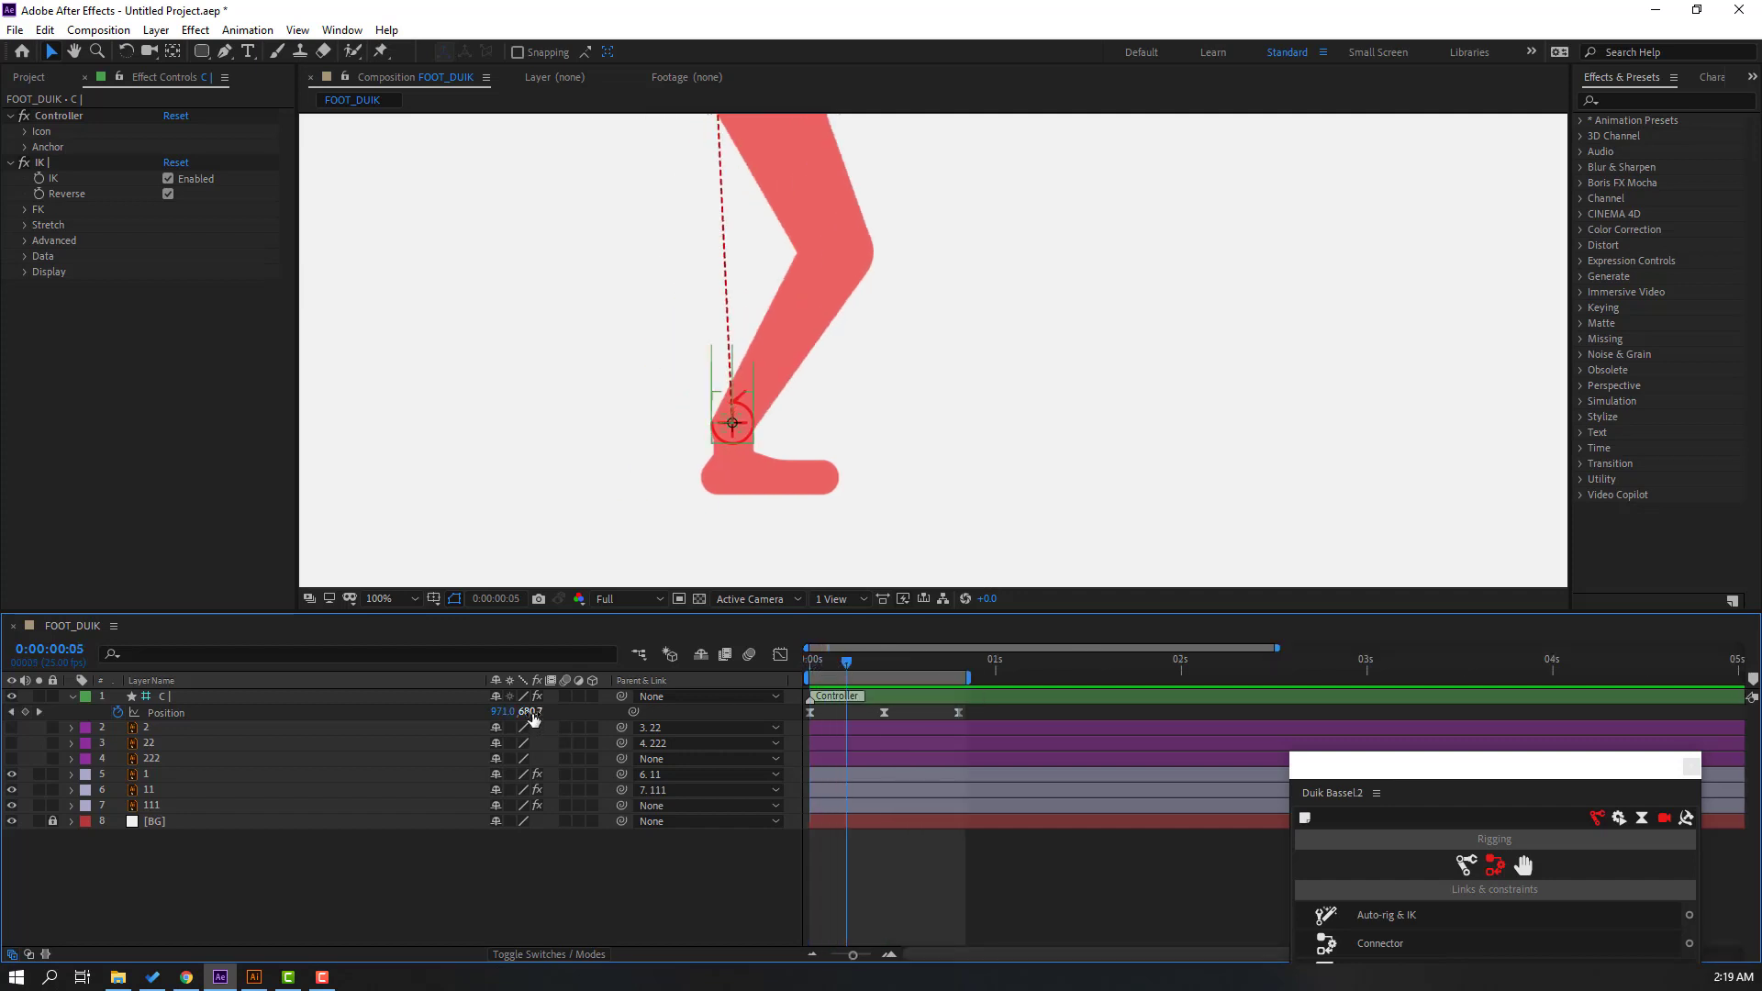
left_click_drag(527, 713, 456, 723)
key("space")
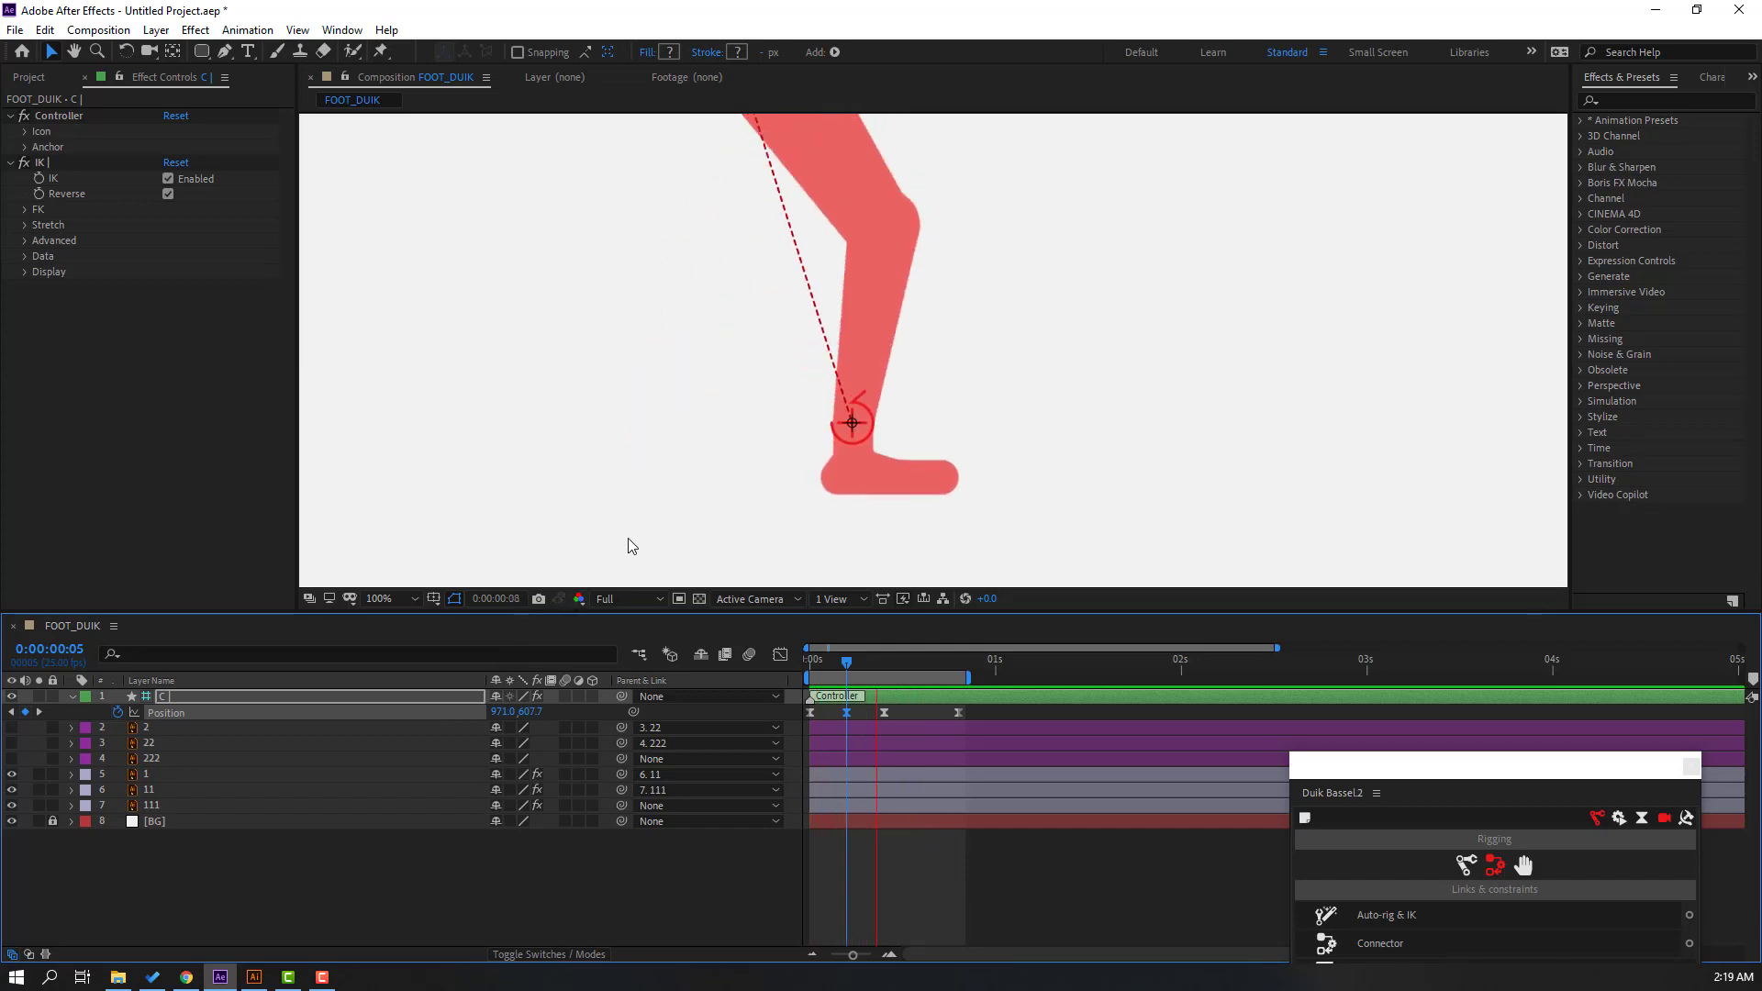
key("space")
- Keyframe the controller's Rotation at 0:00:00:00, and set it to 39° at 0:00:00:05
left_click_drag(846, 662, 756, 677)
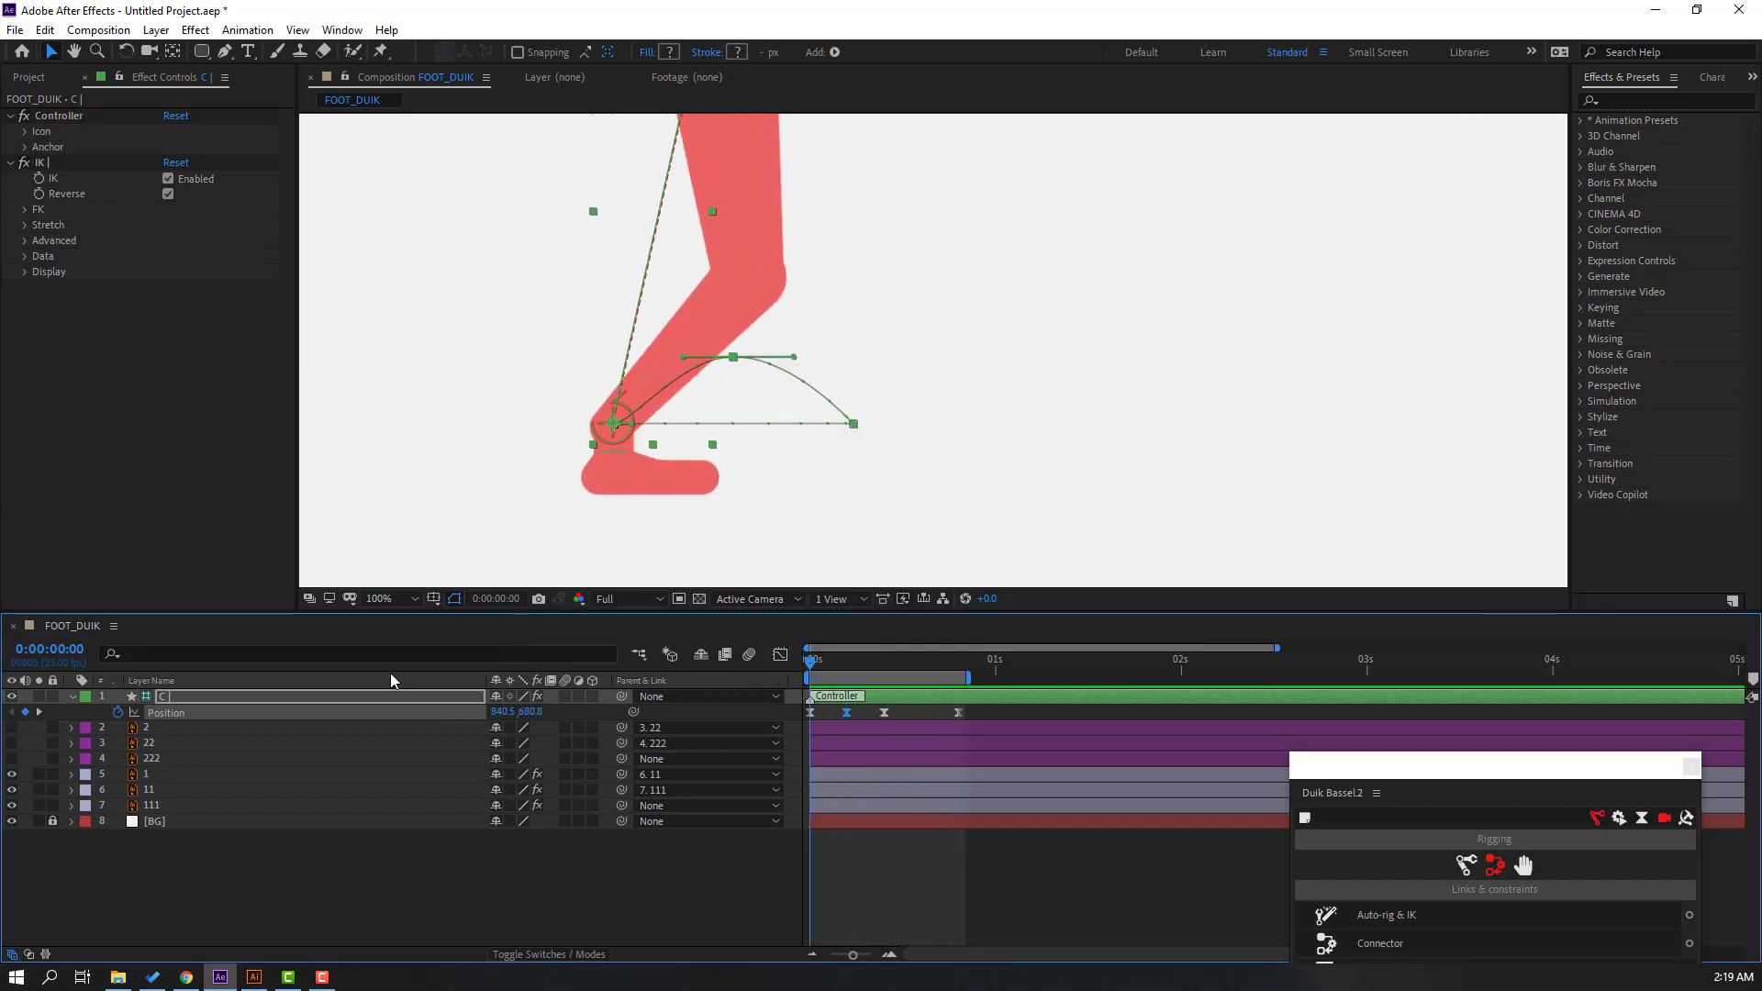
left_click(166, 699)
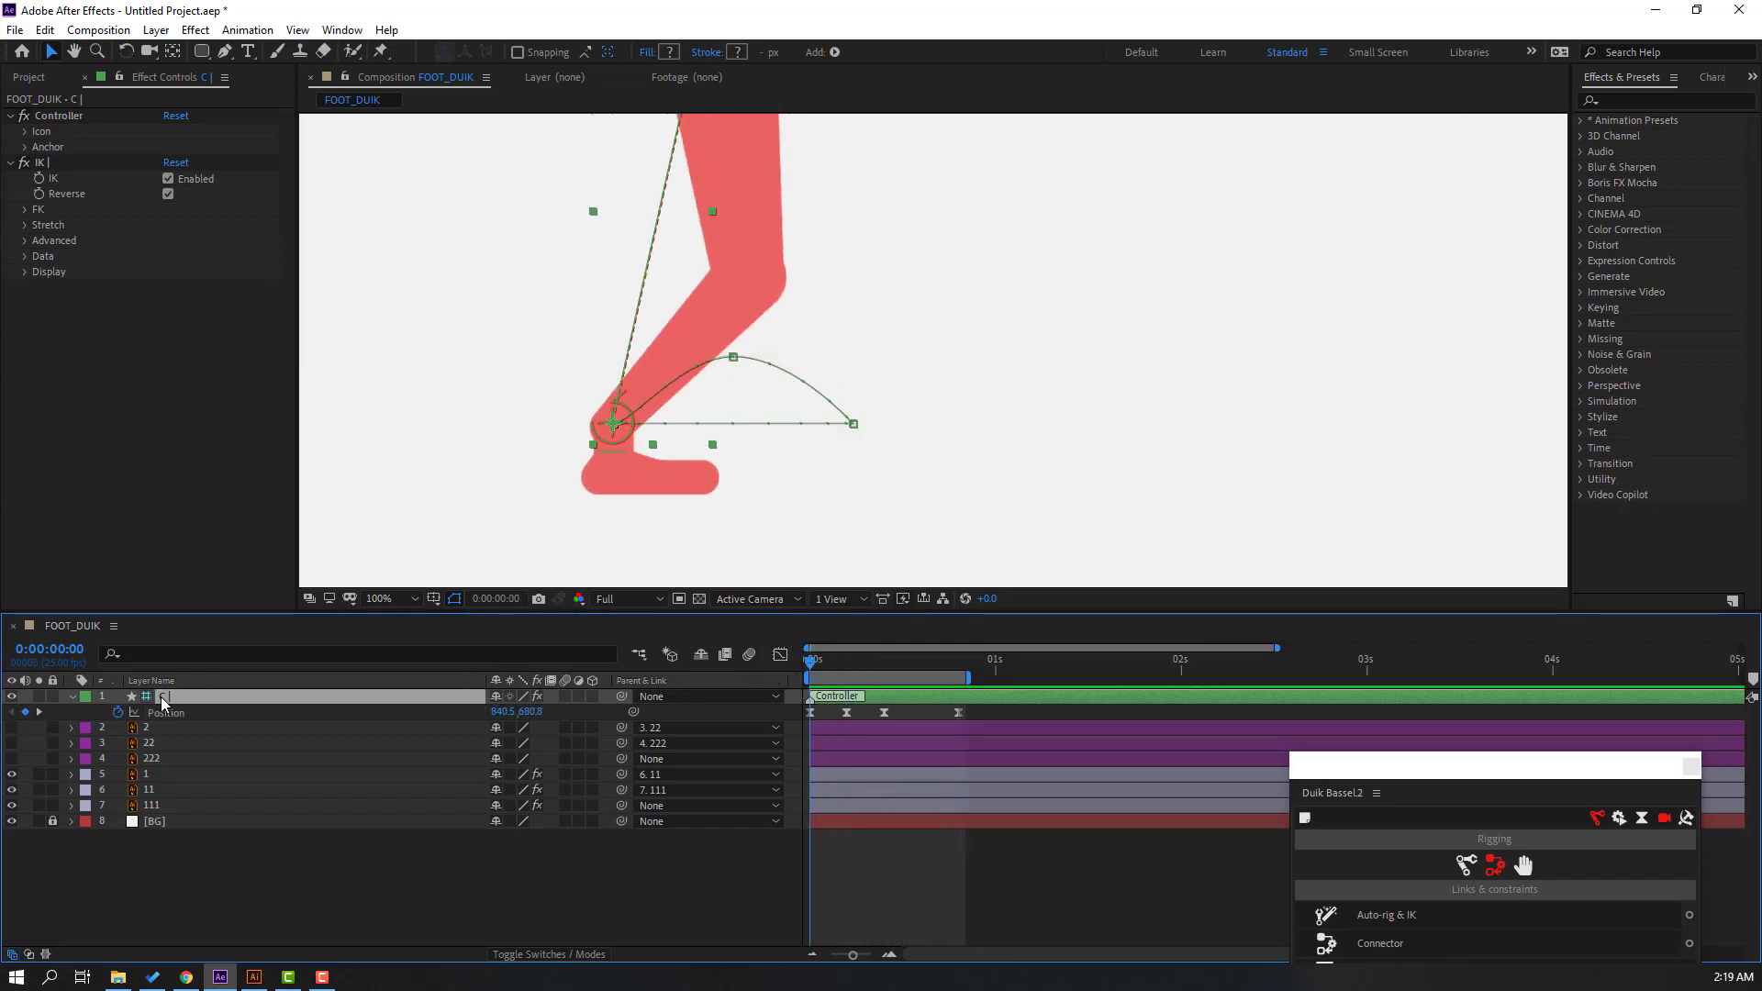
key("shift+r")
left_click(117, 729)
left_click_drag(820, 674, 849, 676)
left_click_drag(519, 734, 554, 734)
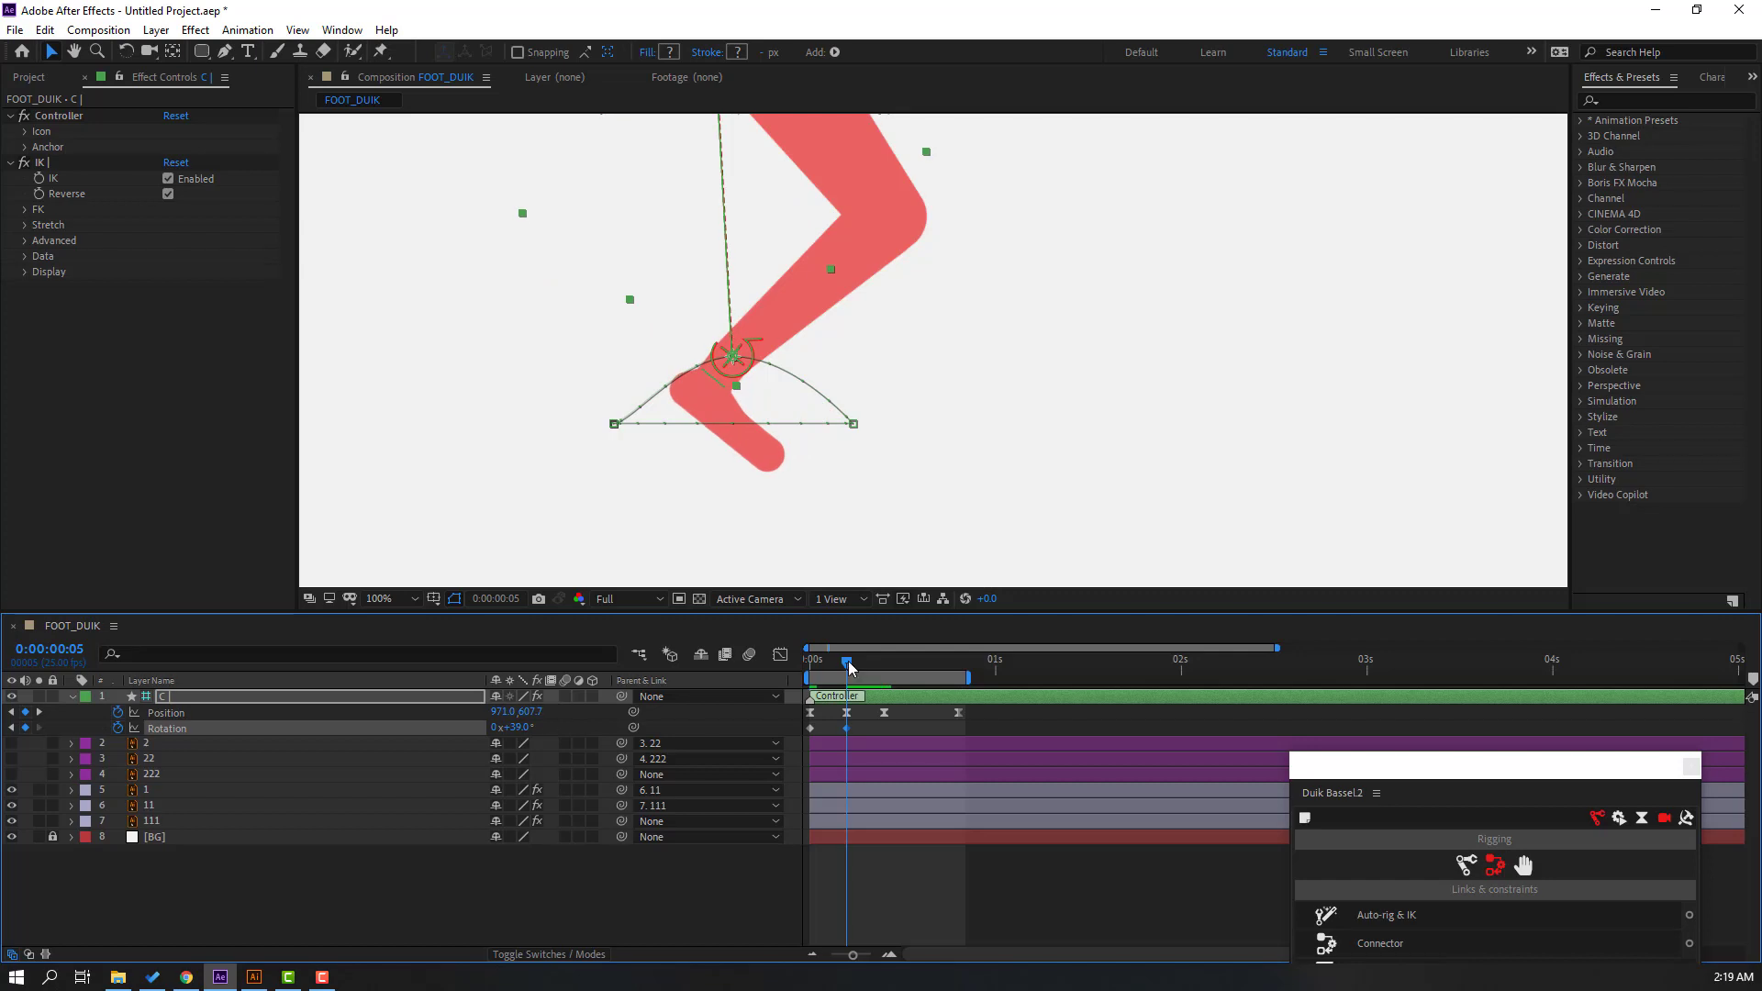
- Copy the controller's starting Rotation keyframe to 0:00:00:10
key("k")
left_click(811, 727)
key("ctrl+v")
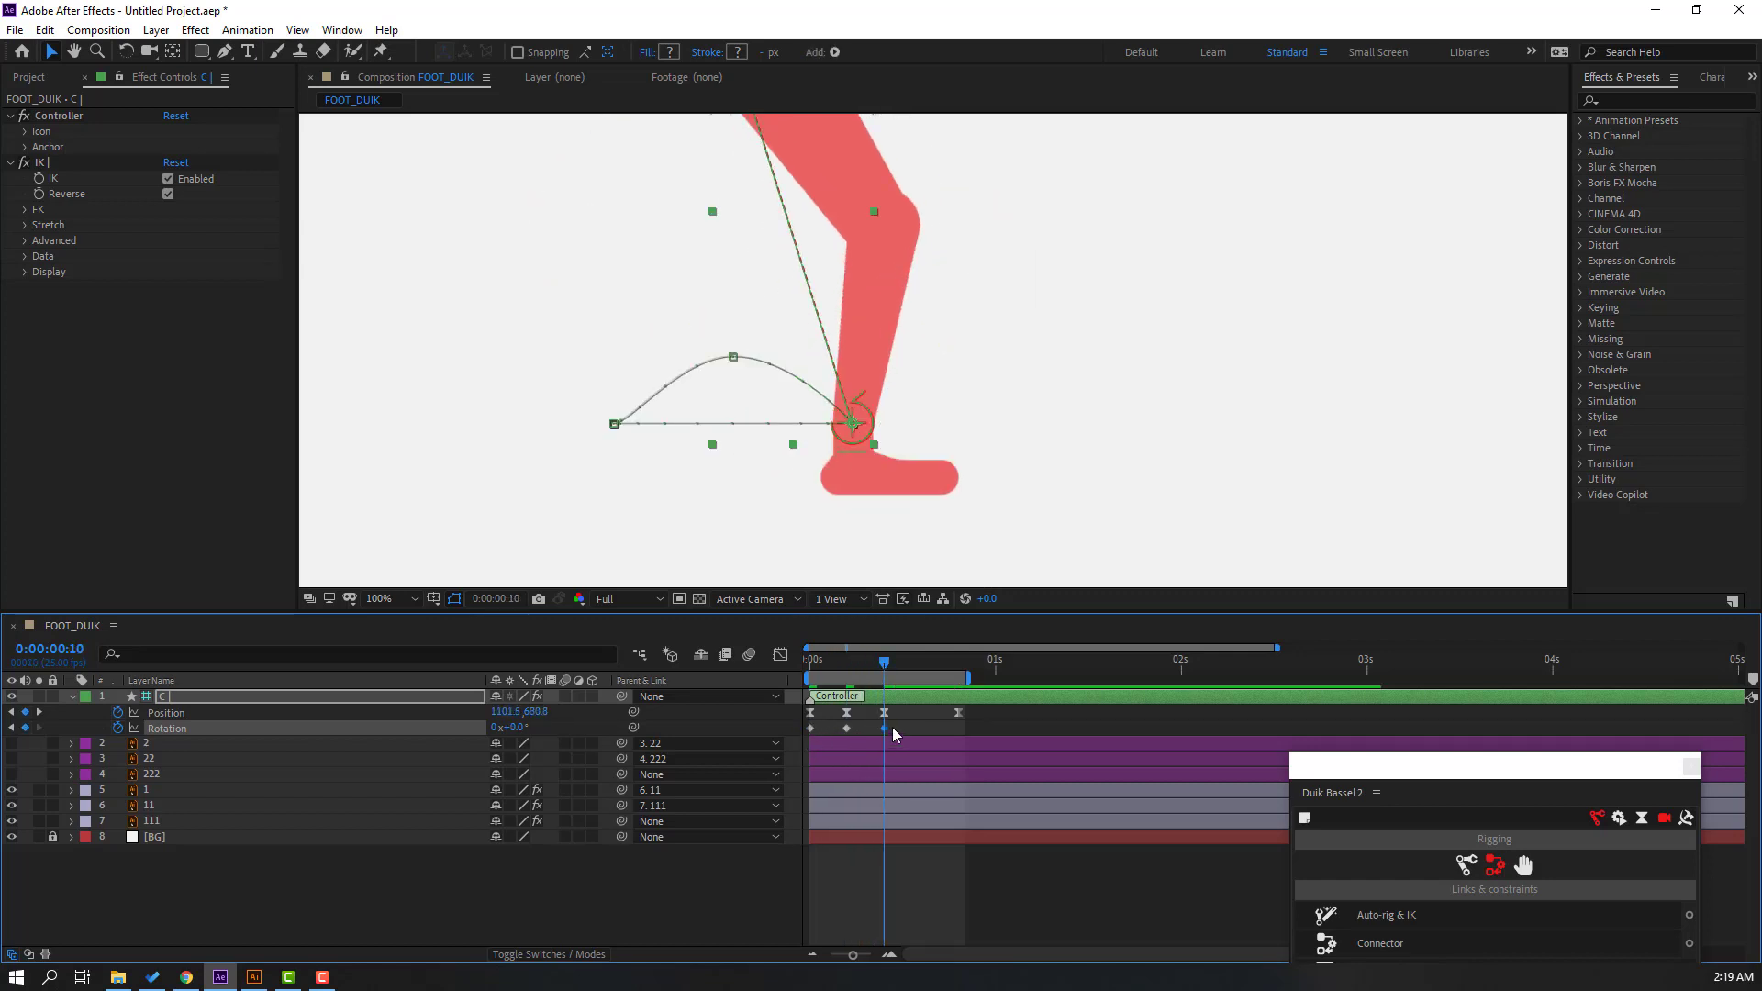
- Apply Easy Ease to the controller's three Rotation keyframes and preview the whole step cycle
left_click_drag(897, 729, 797, 734)
right_click(811, 734)
mouse_move(905, 712)
left_click(1083, 776)
key("comma")
key("space")
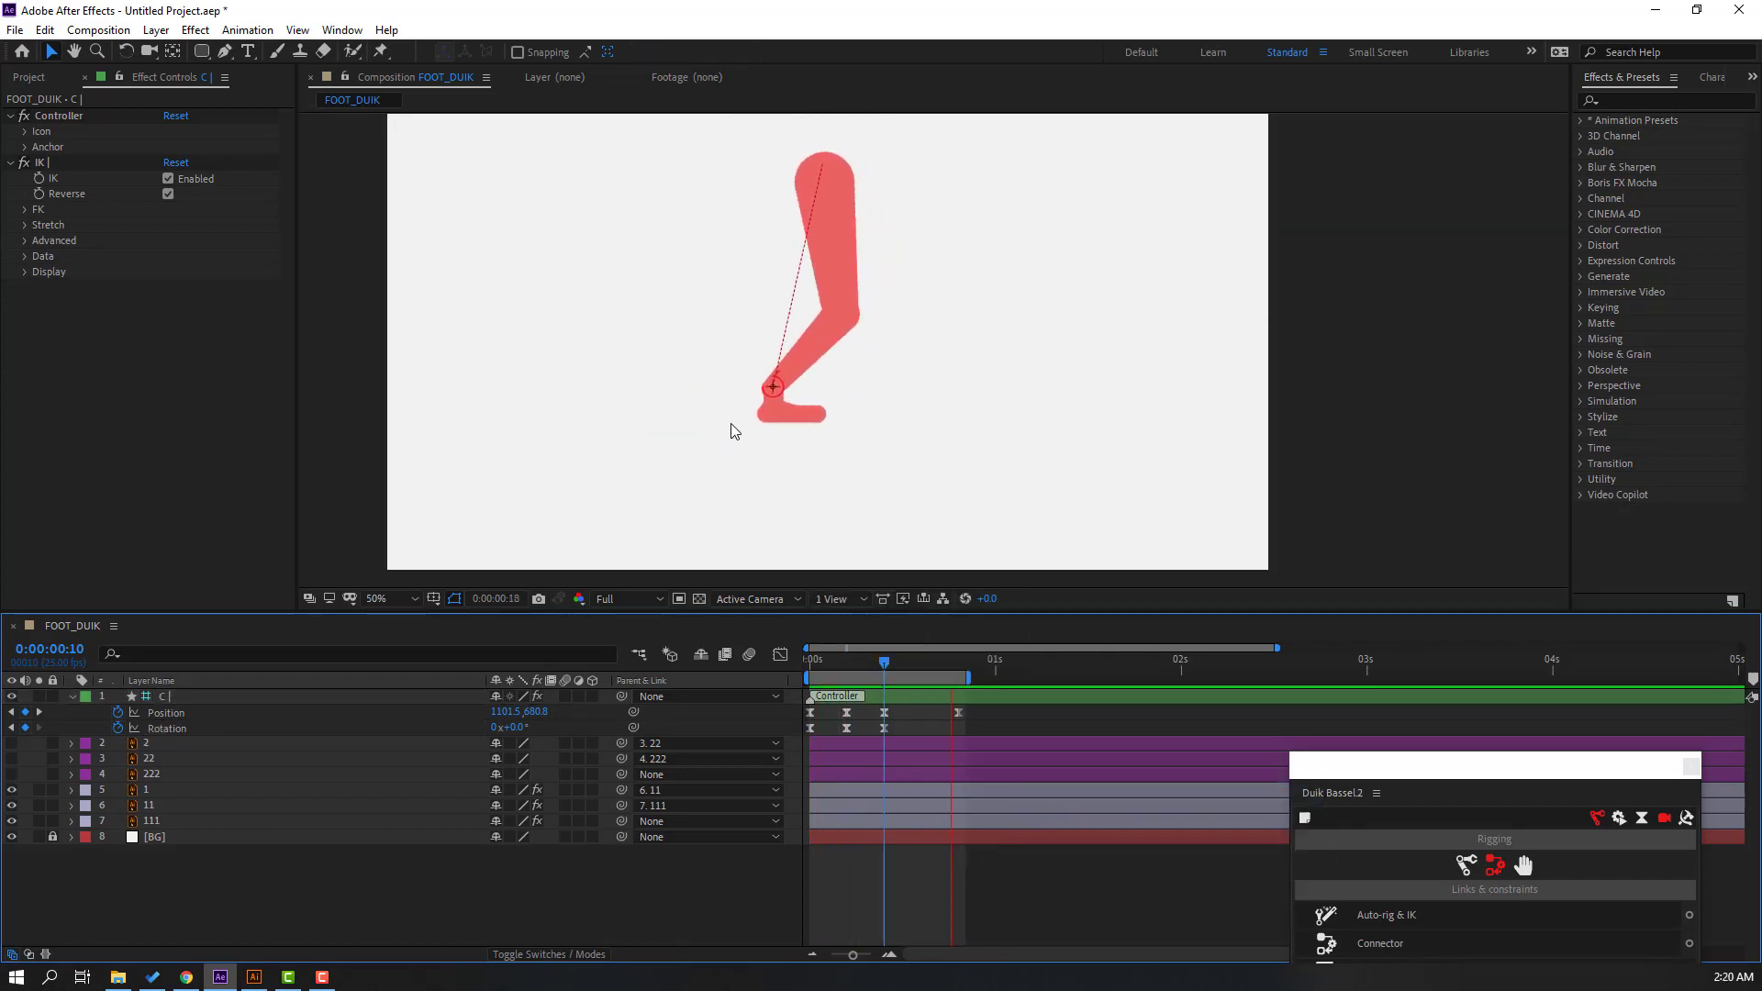
- Show leg layers 2, 22 and 222, rig them with DUIK's Auto-rig & IK, and collapse the new controller's properties
left_click(12, 758)
left_click(146, 775)
left_click(151, 758, "ctrl")
left_click(151, 743, "ctrl")
left_click_drag(1377, 762, 1104, 315)
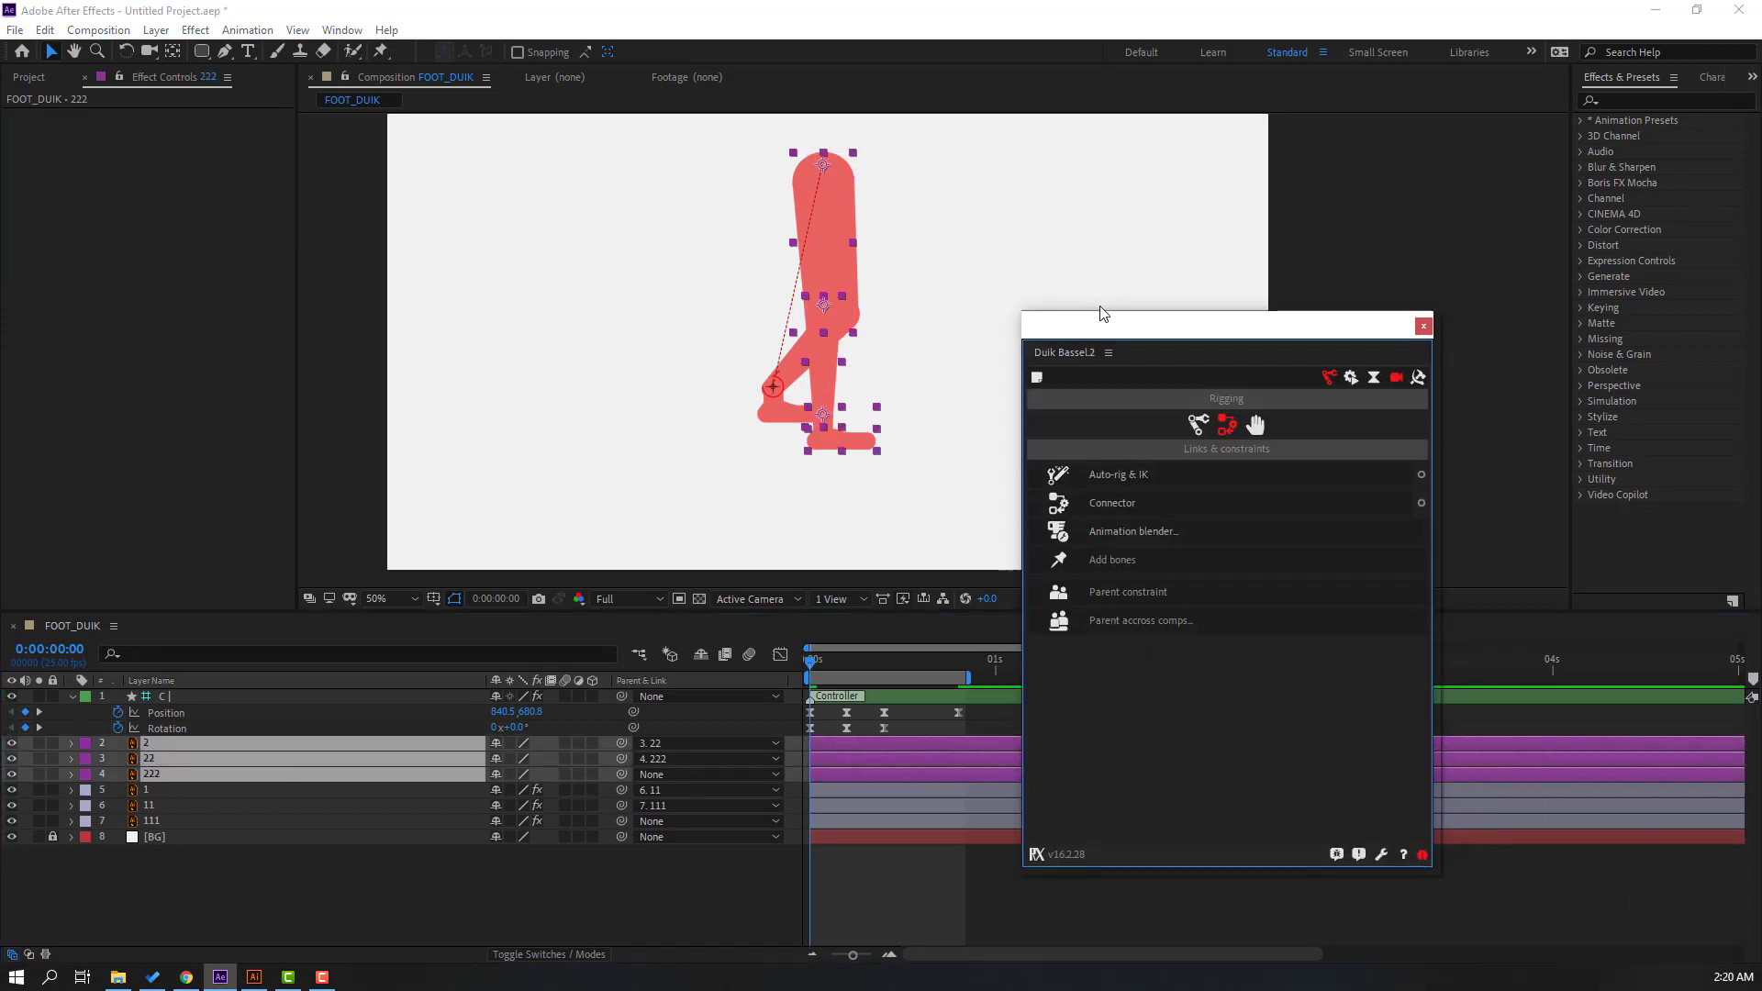
left_click(1120, 460)
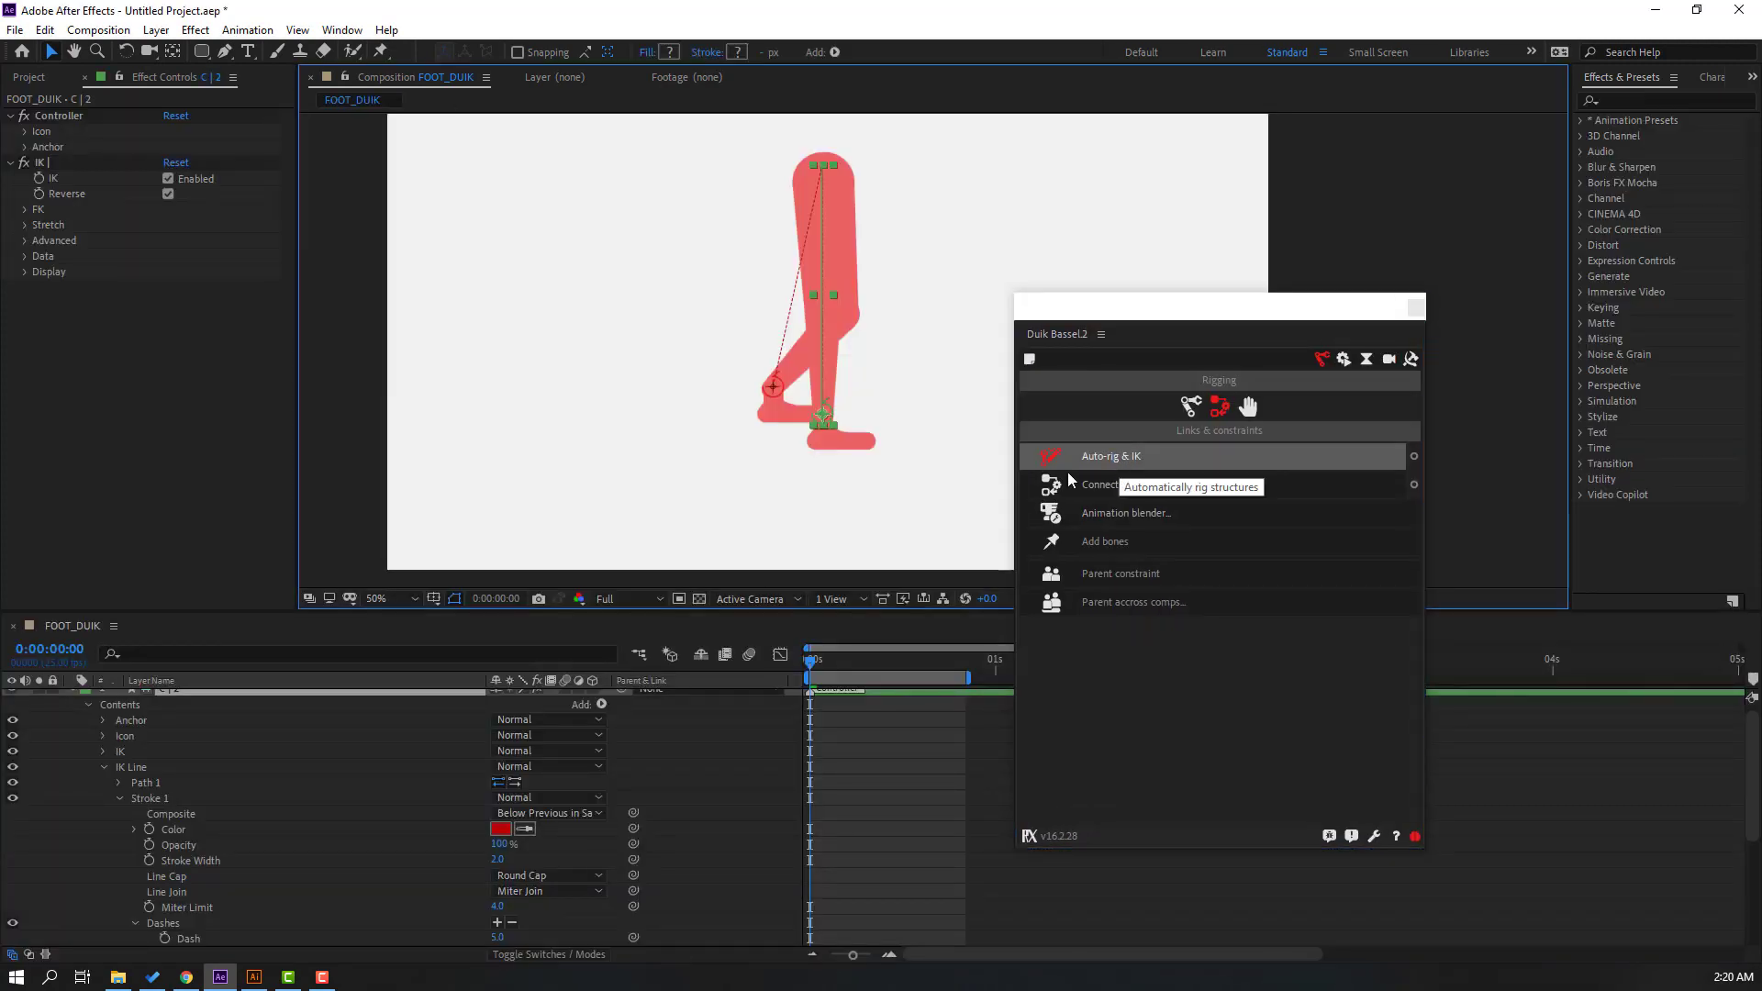
left_click(1415, 308)
left_click(72, 697)
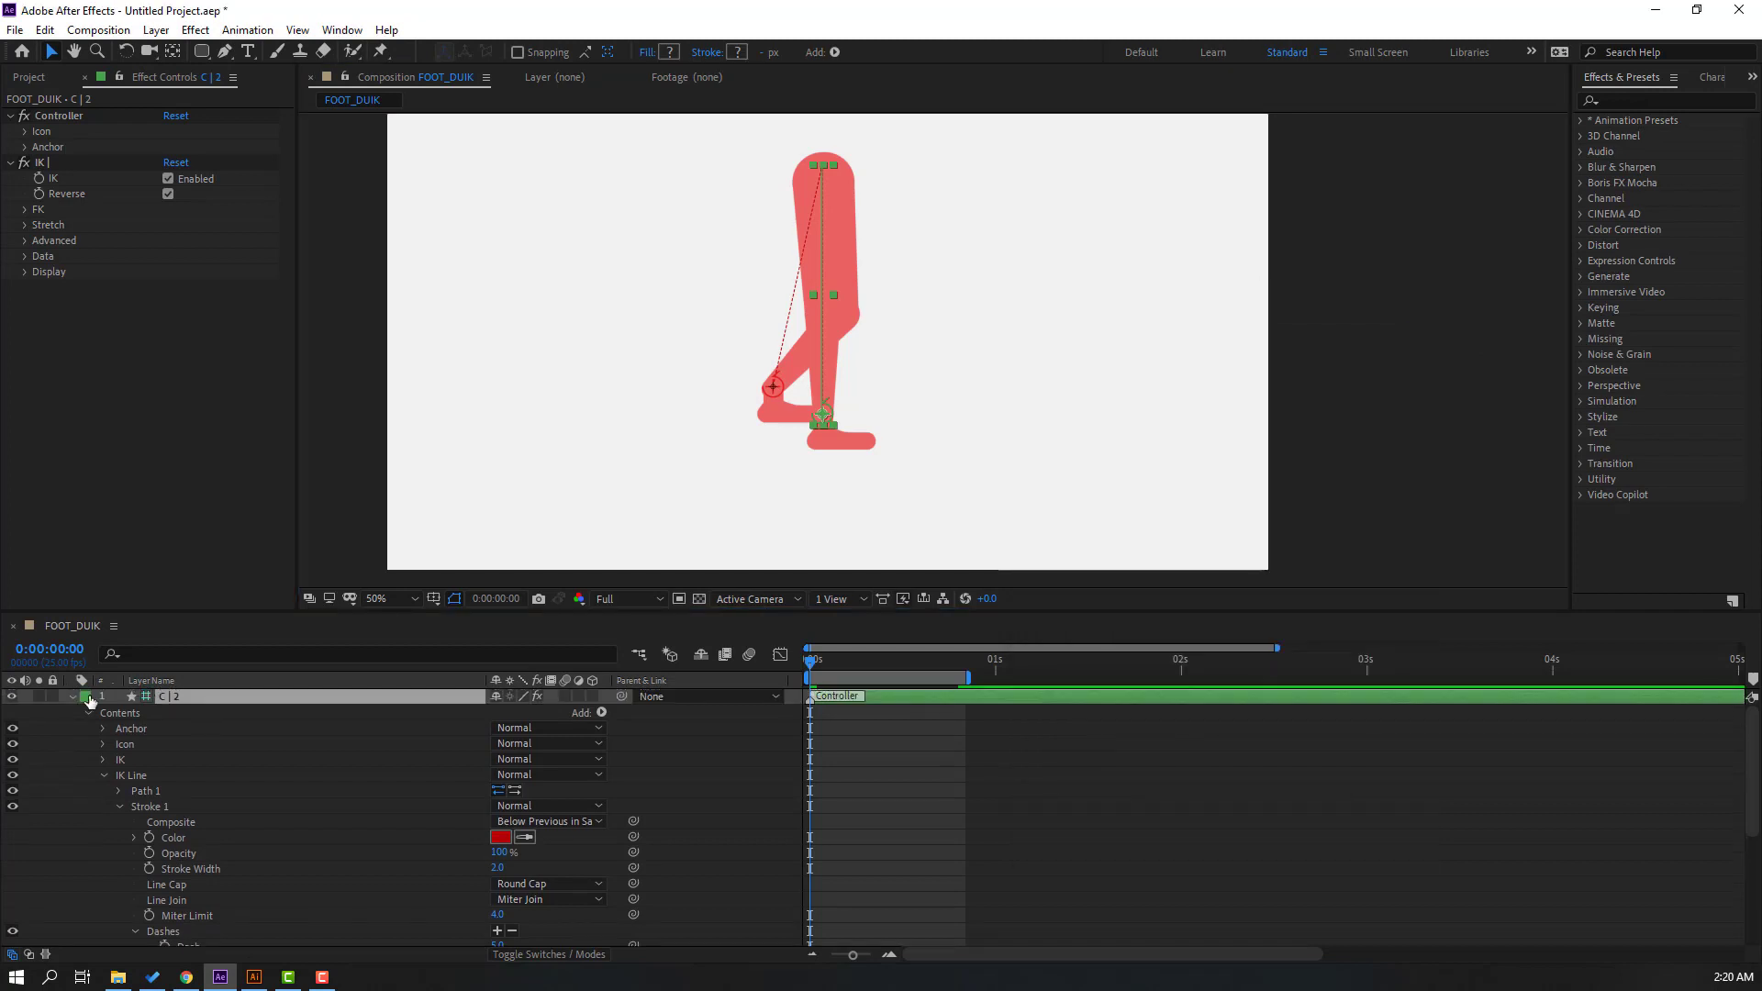
left_click(73, 713)
- Bend the second leg with its new controller and shift layer 22's anchor point so the lower leg joins cleanly at the knee
scroll(814, 441, "up", 2)
left_click_drag(814, 440, 796, 398)
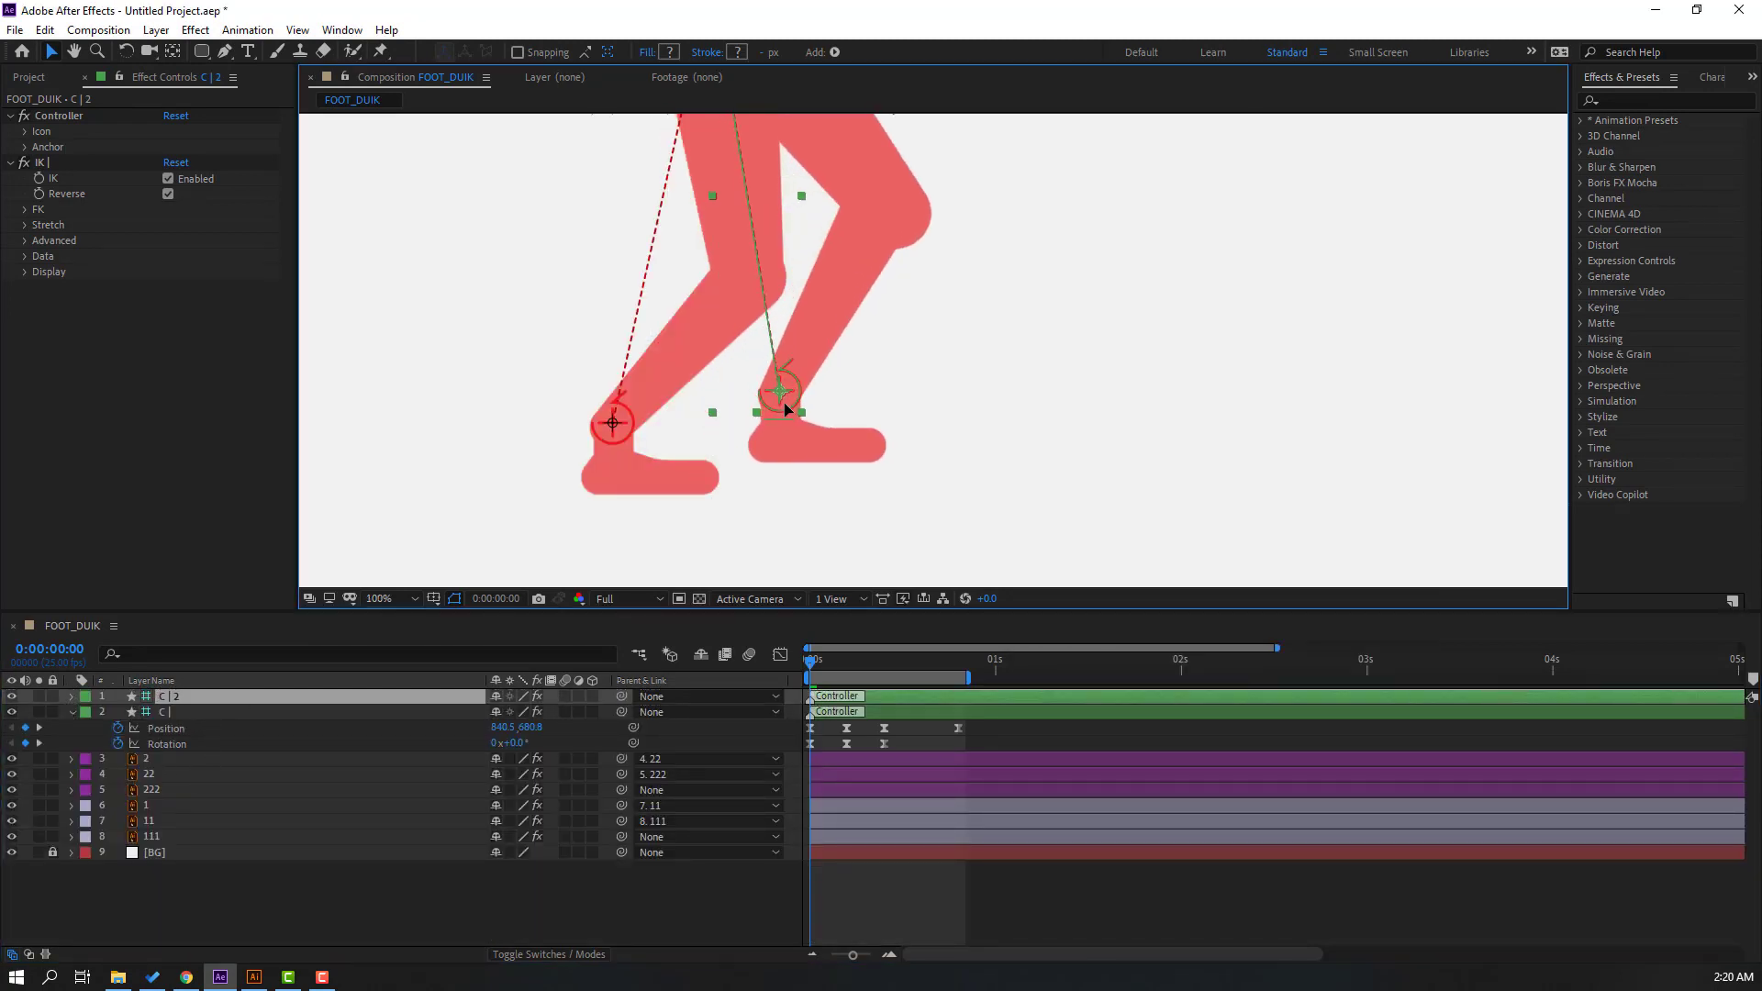
left_click(155, 775)
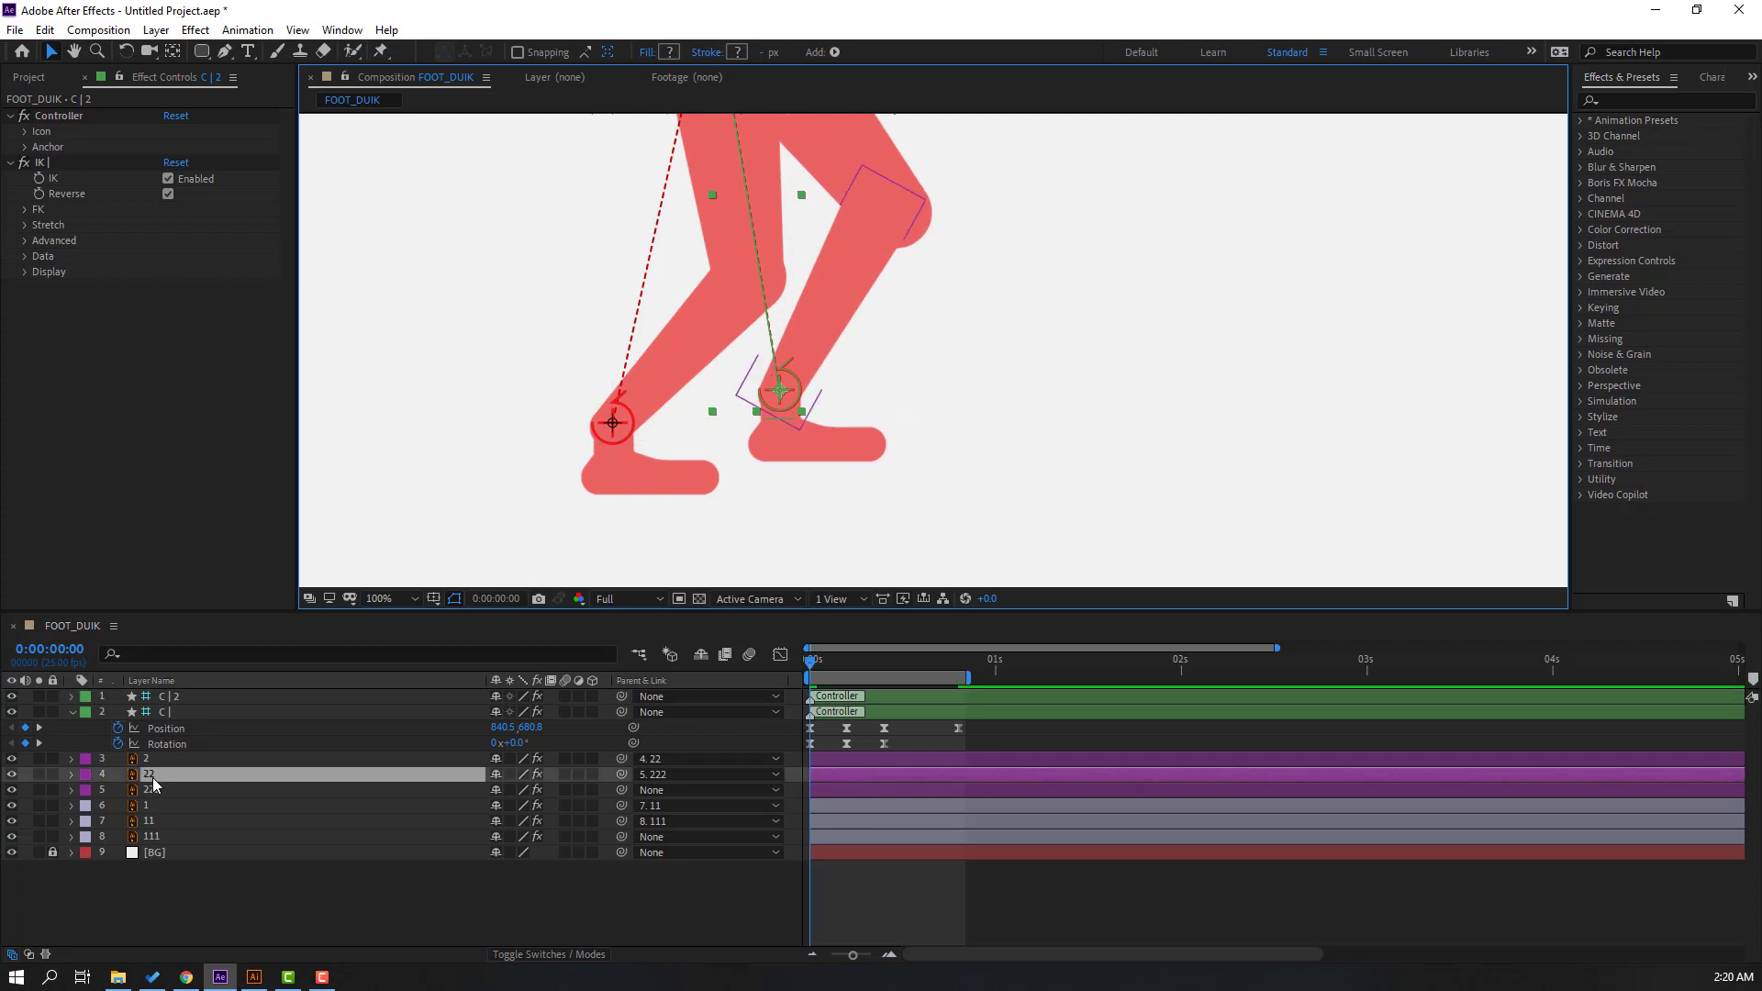
left_click(173, 53)
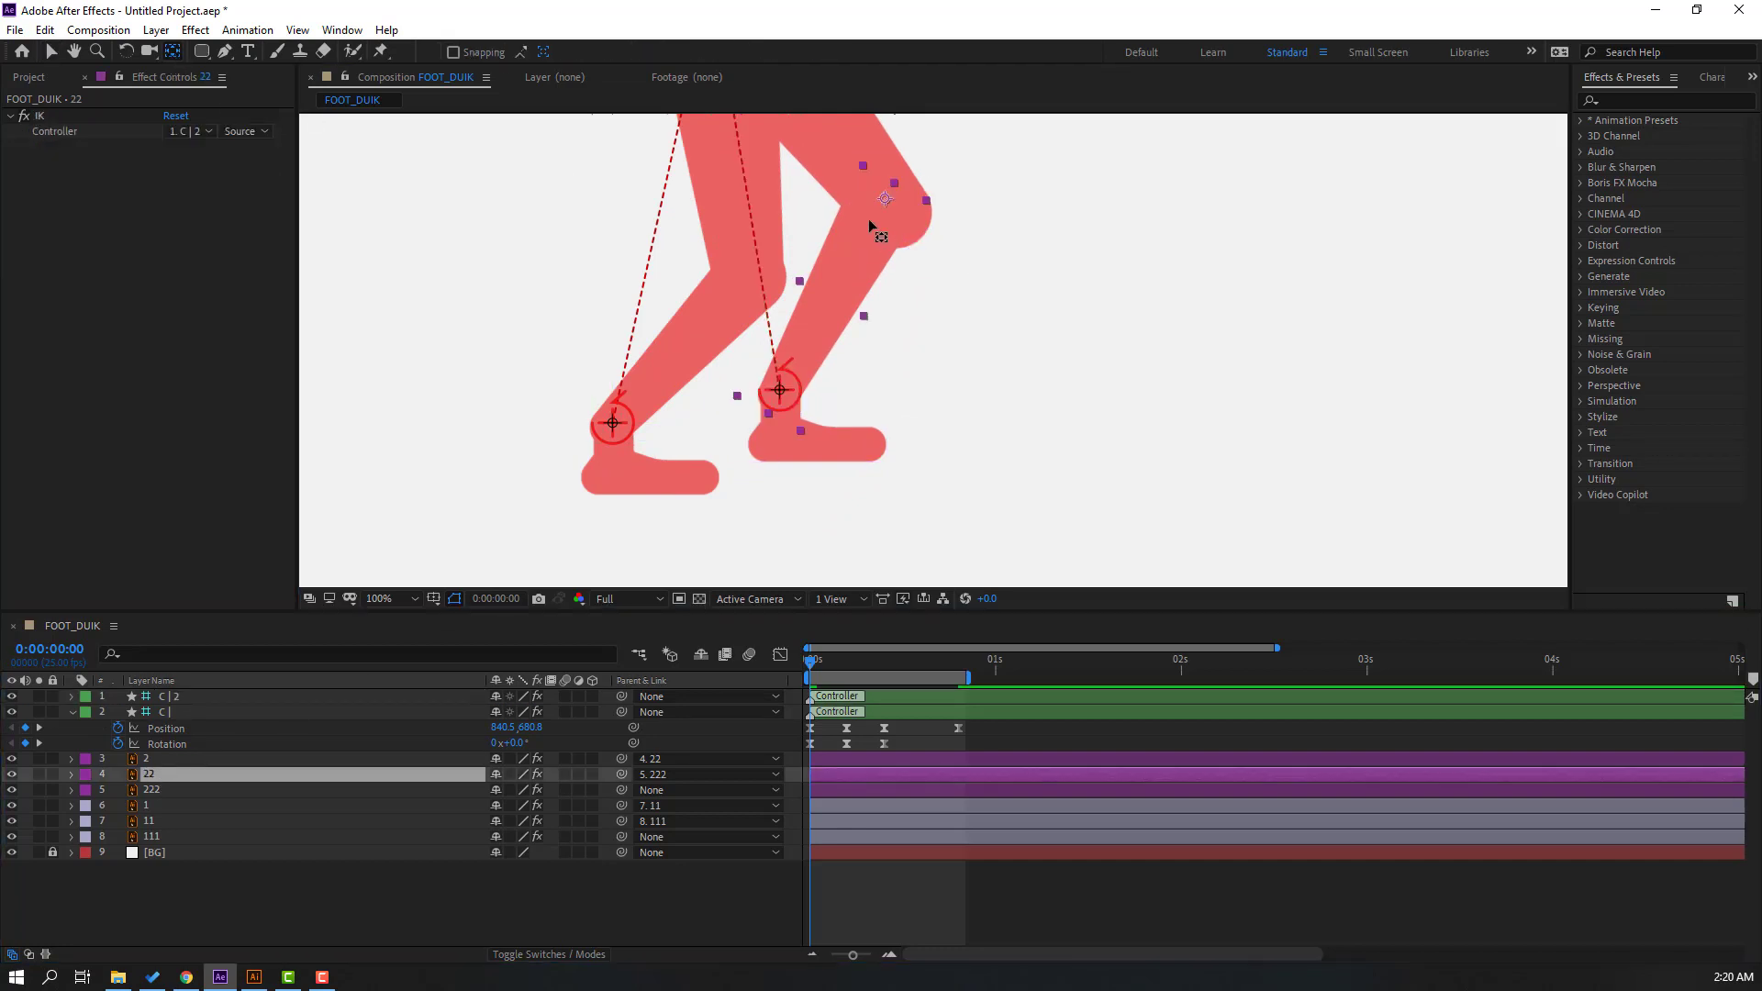
left_click_drag(886, 201, 872, 200)
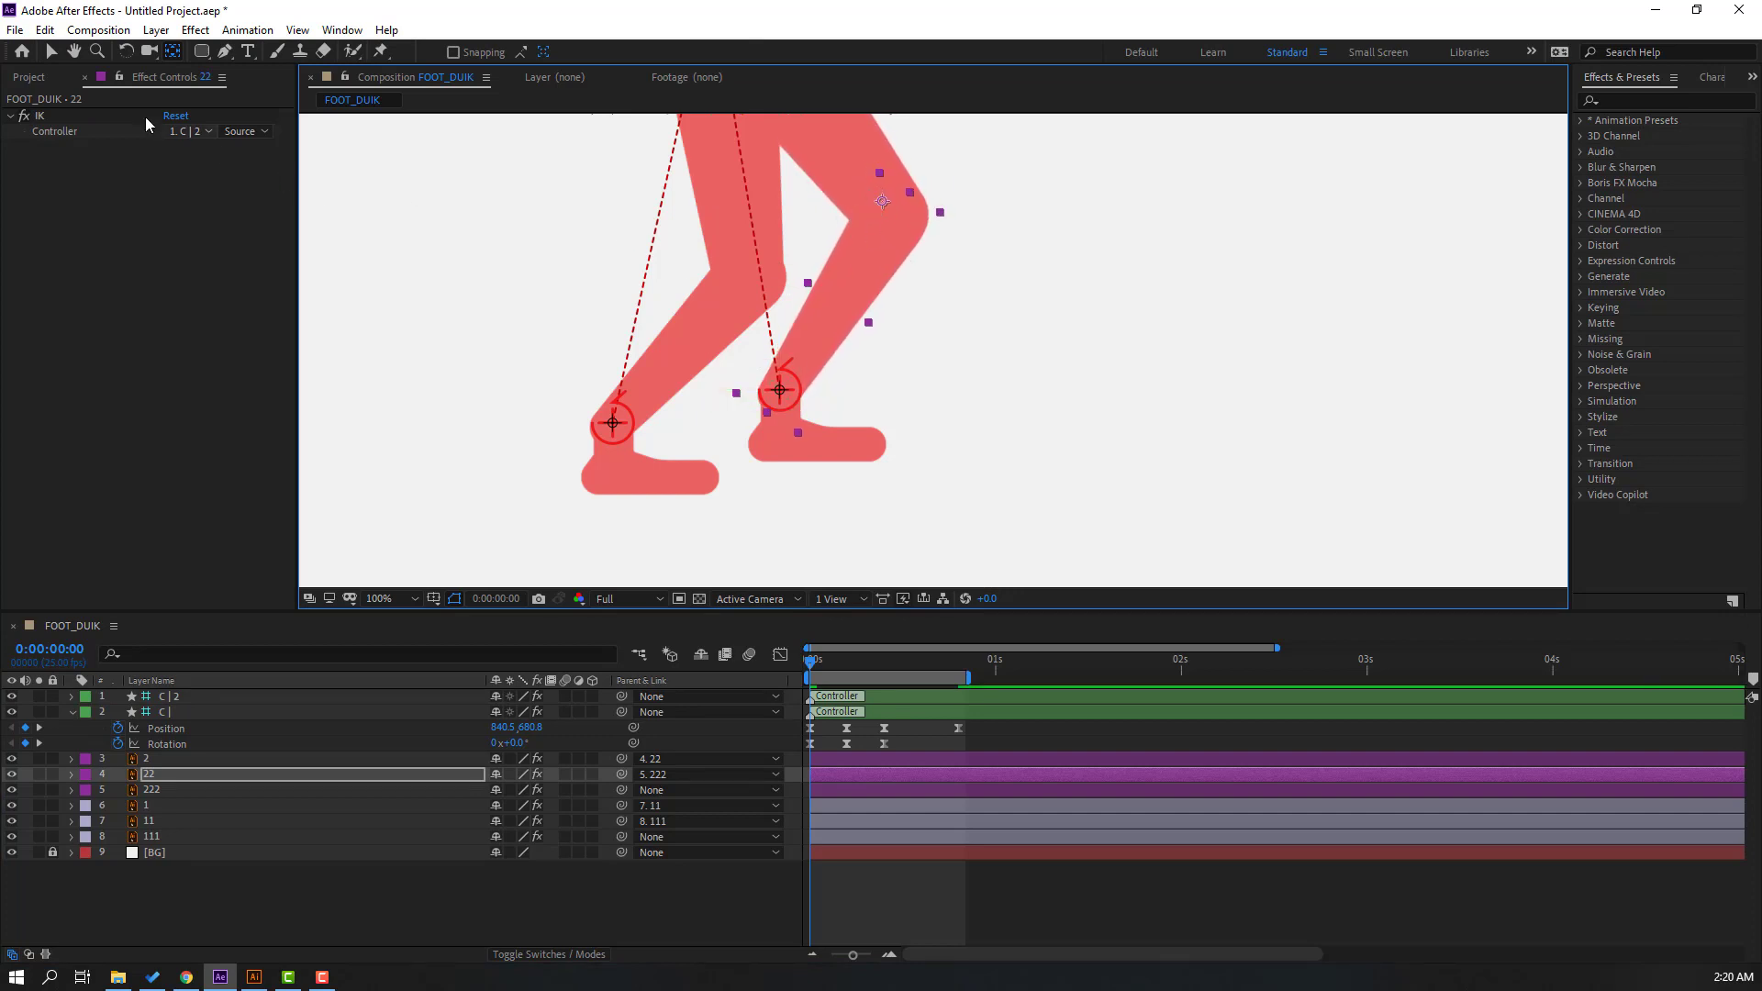
left_click(55, 55)
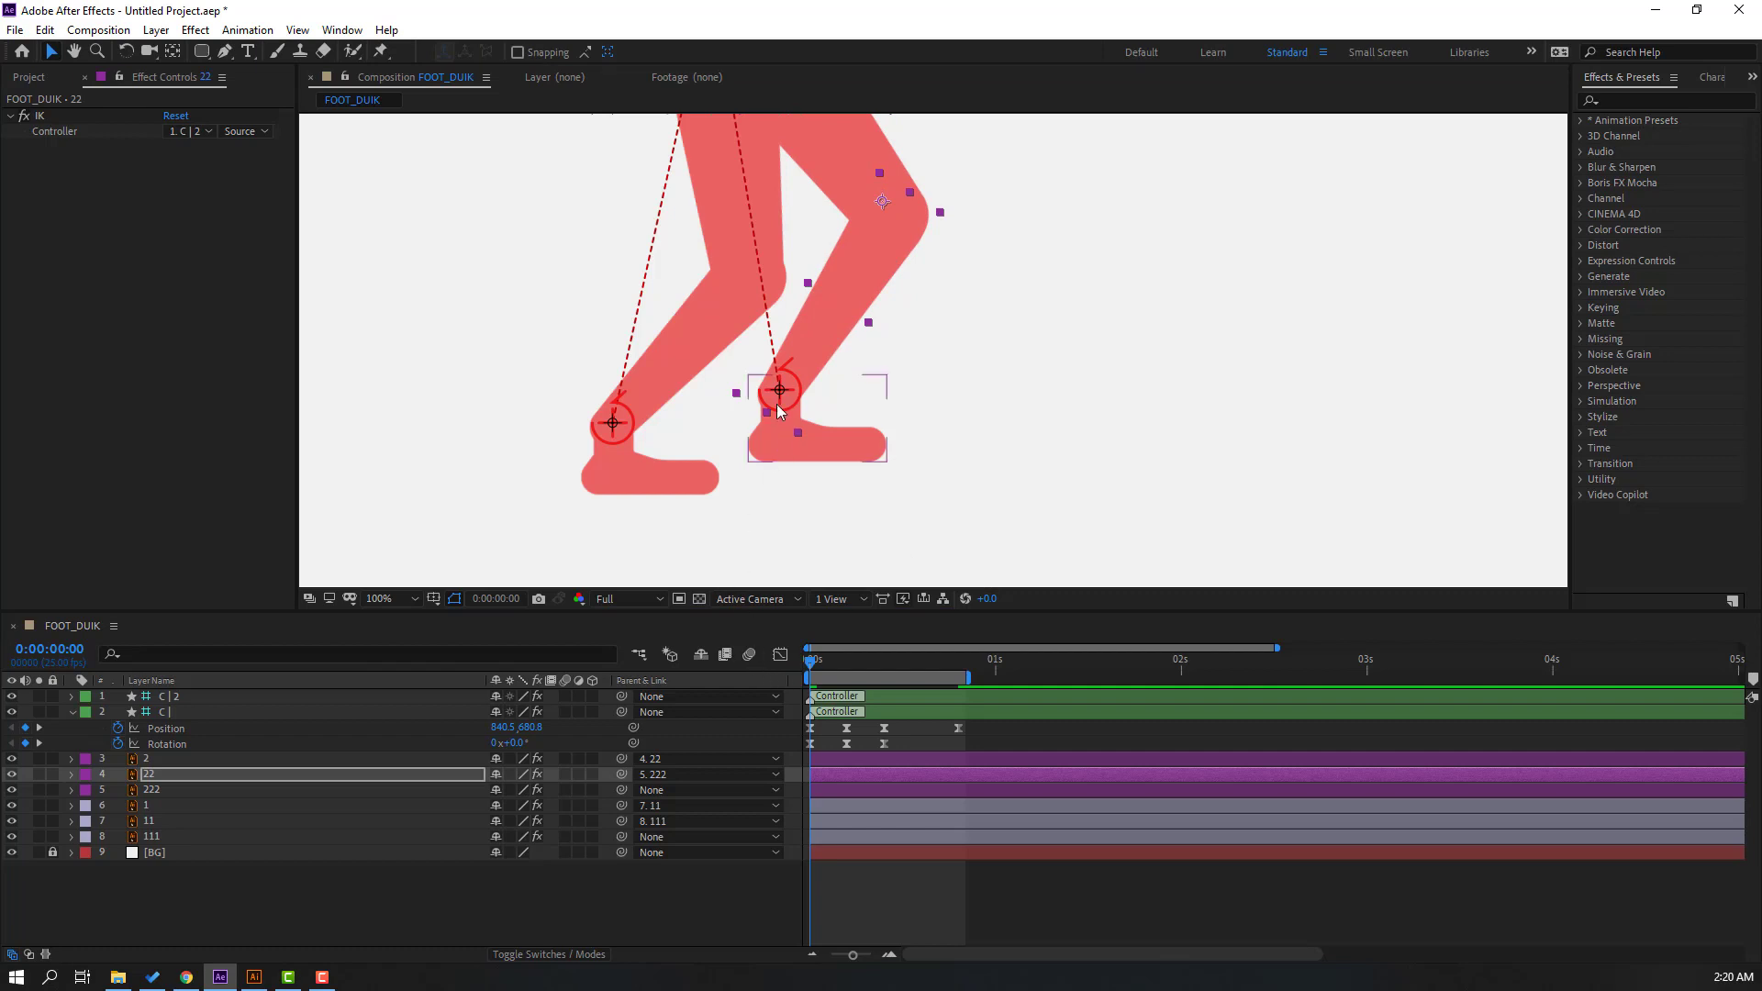
- Move the C | 2 controller forward to Position 1108.5, 687.8 and keyframe its Position at 0:00:00:00
left_click(167, 713)
left_click(169, 697)
left_click_drag(787, 401, 834, 439)
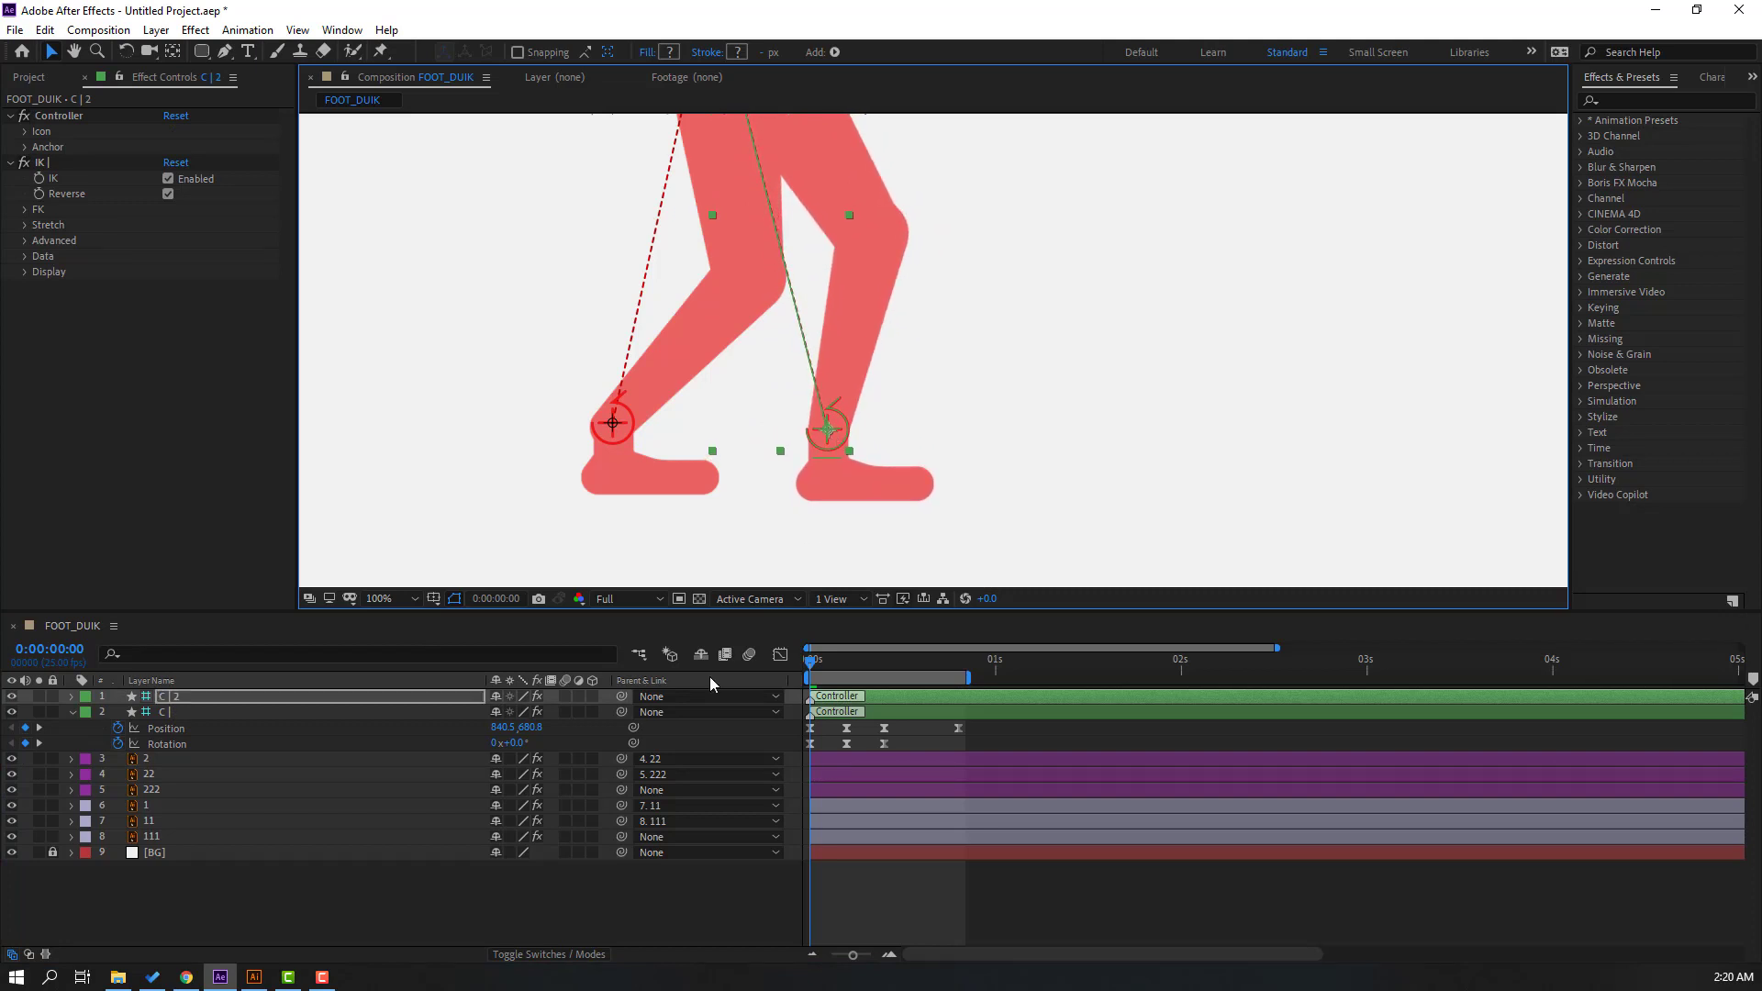
left_click(178, 697)
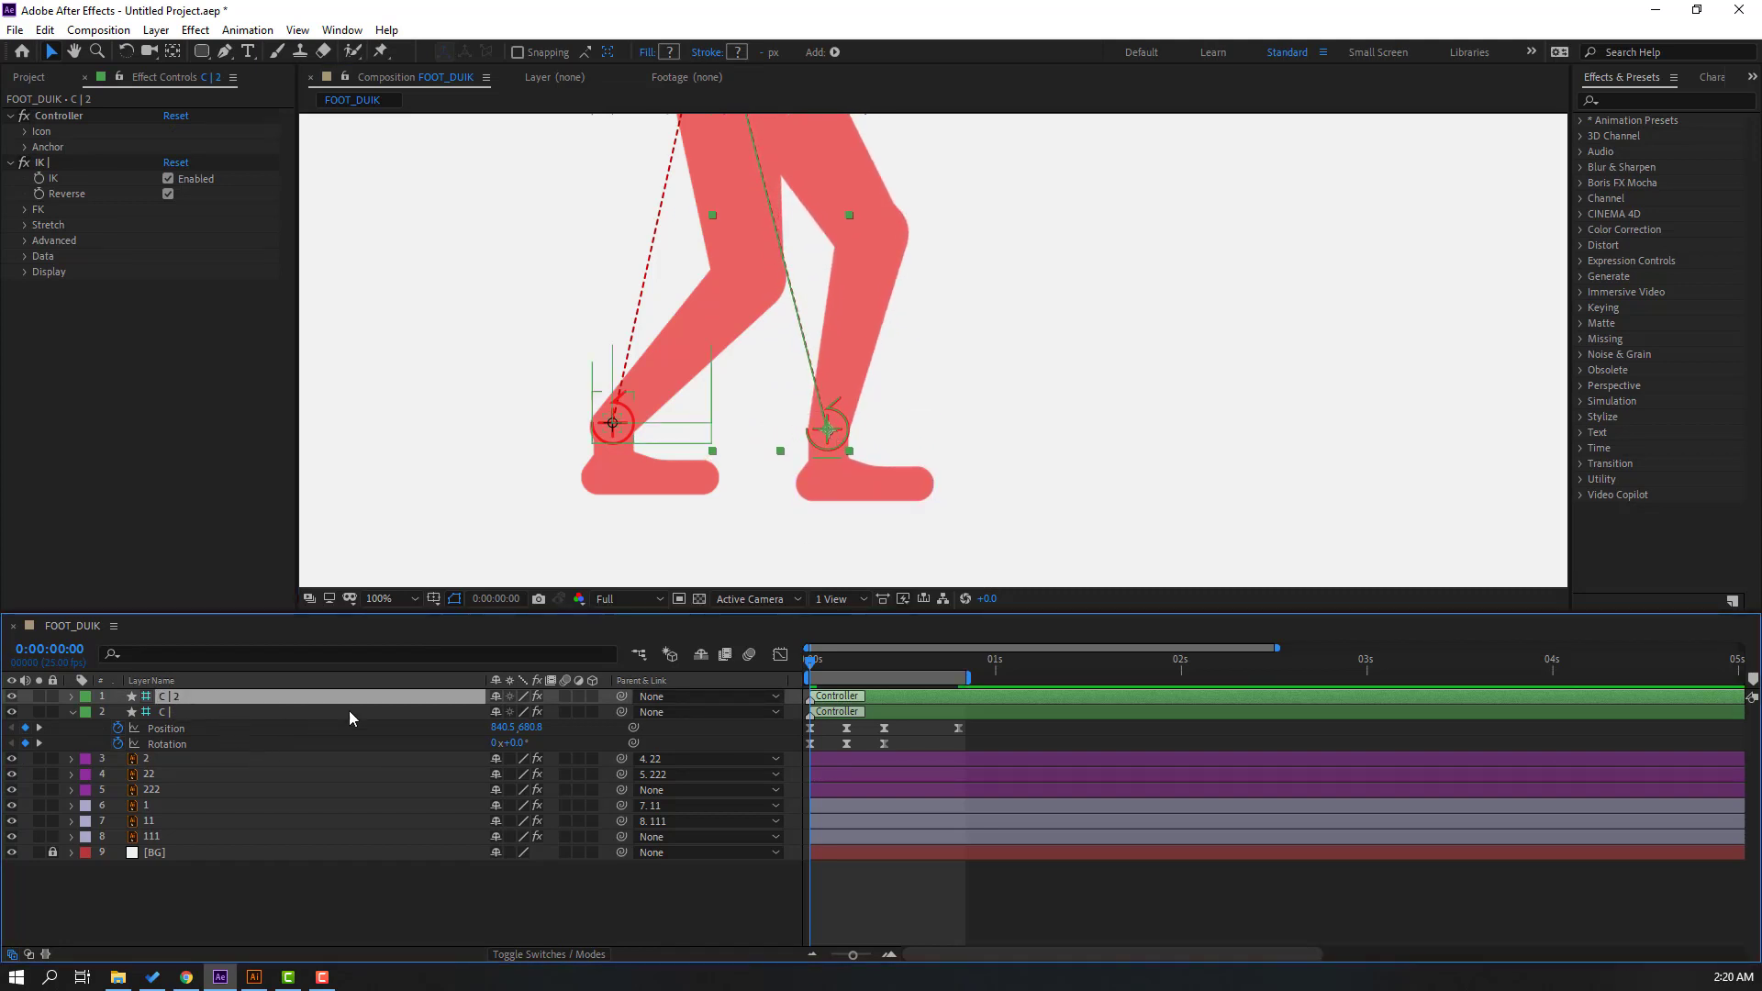
key("p")
left_click(116, 714)
key("comma")
key("comma")
key("period")
left_click_drag(500, 714, 531, 714)
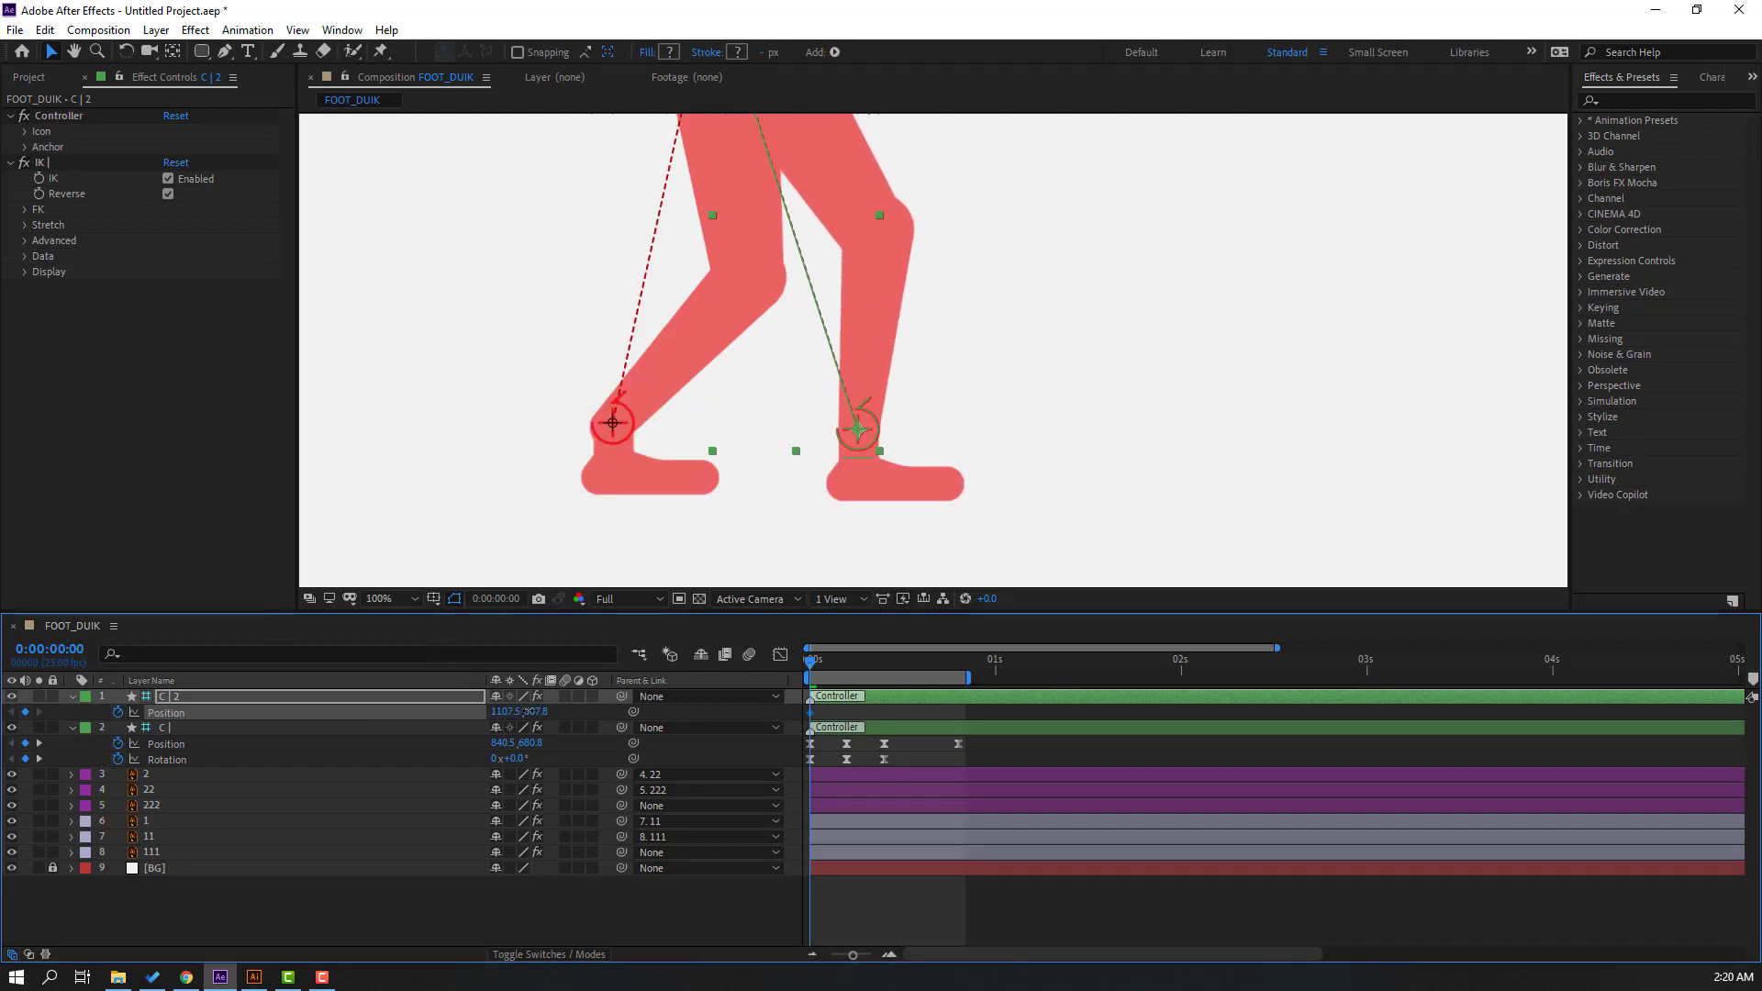
- Copy the first controller's starting Position keyframe onto C | 2 at 0:00:00:10
key("shift+Page_Down")
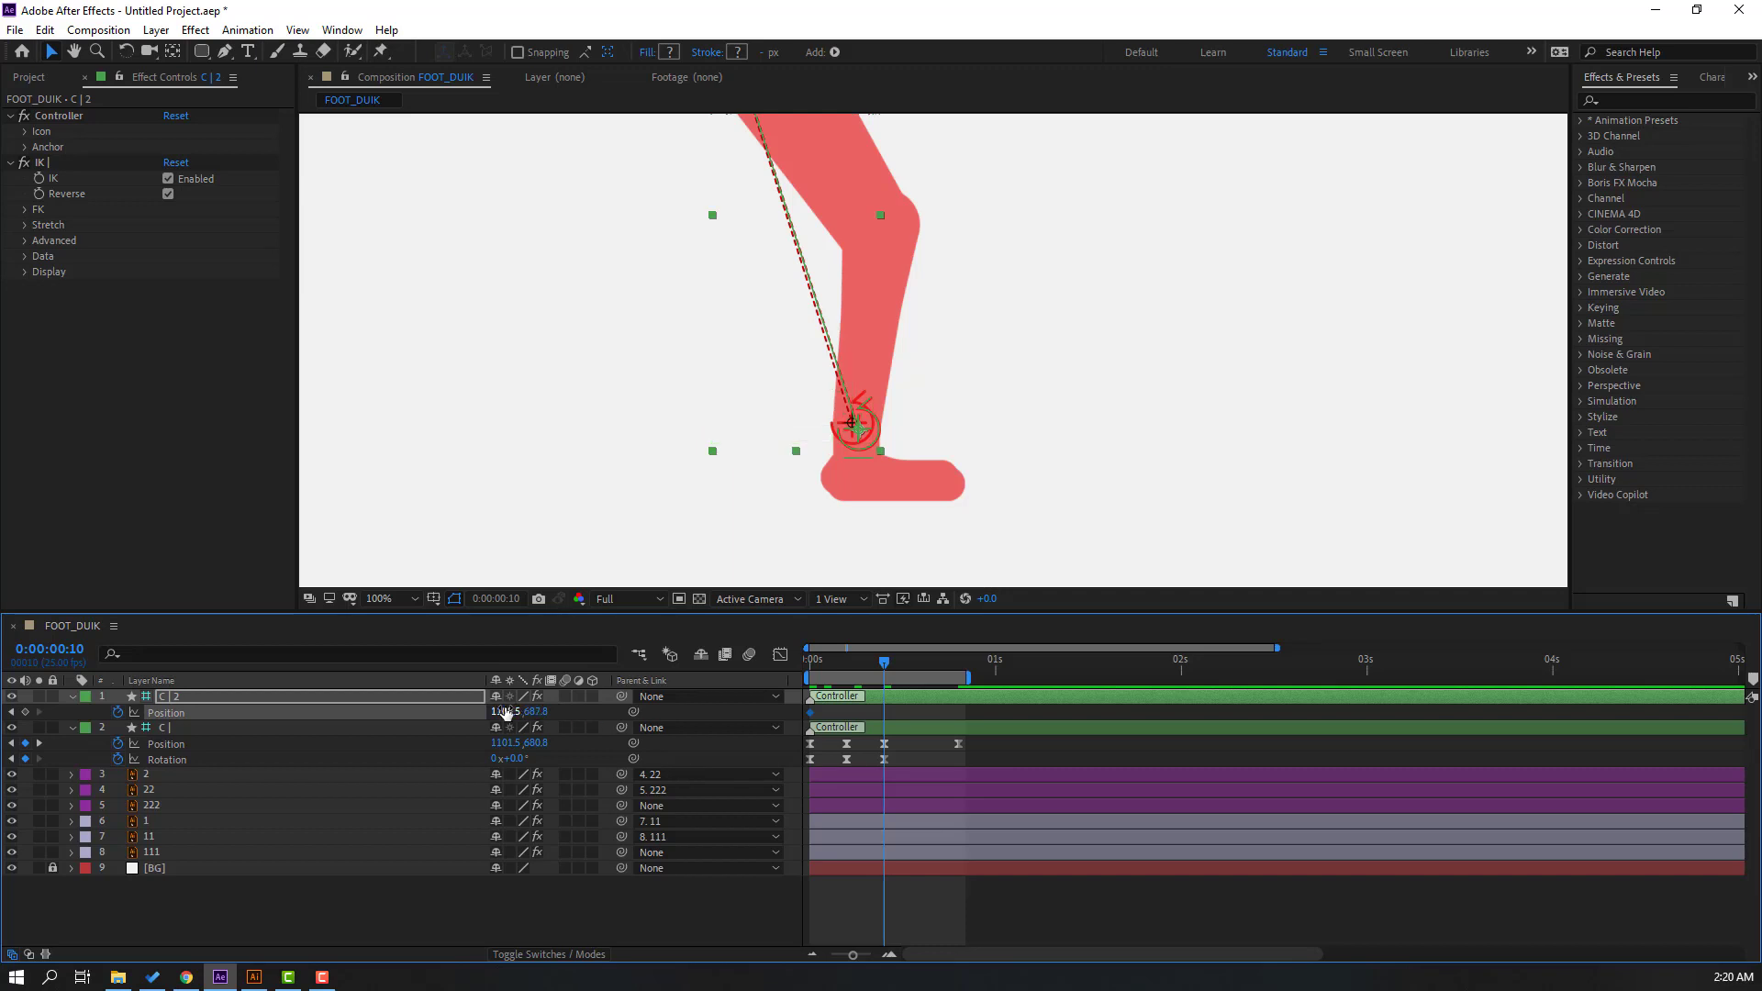
left_click_drag(503, 712, 497, 712)
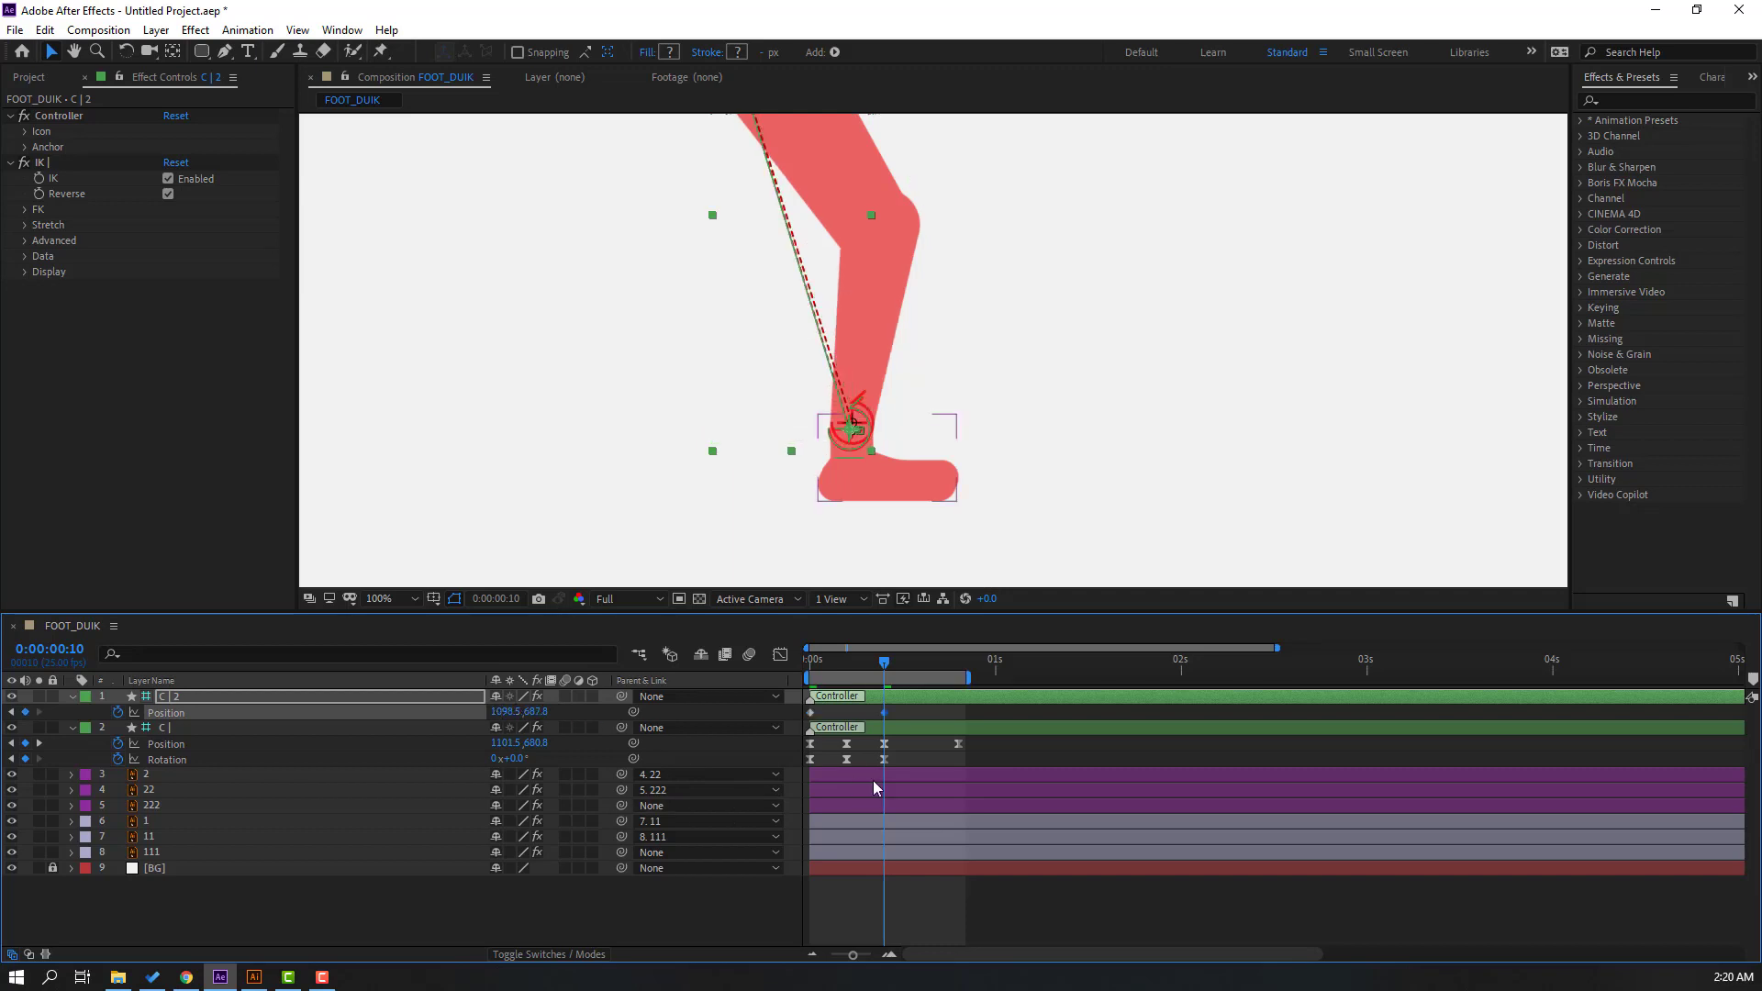
left_click(804, 763)
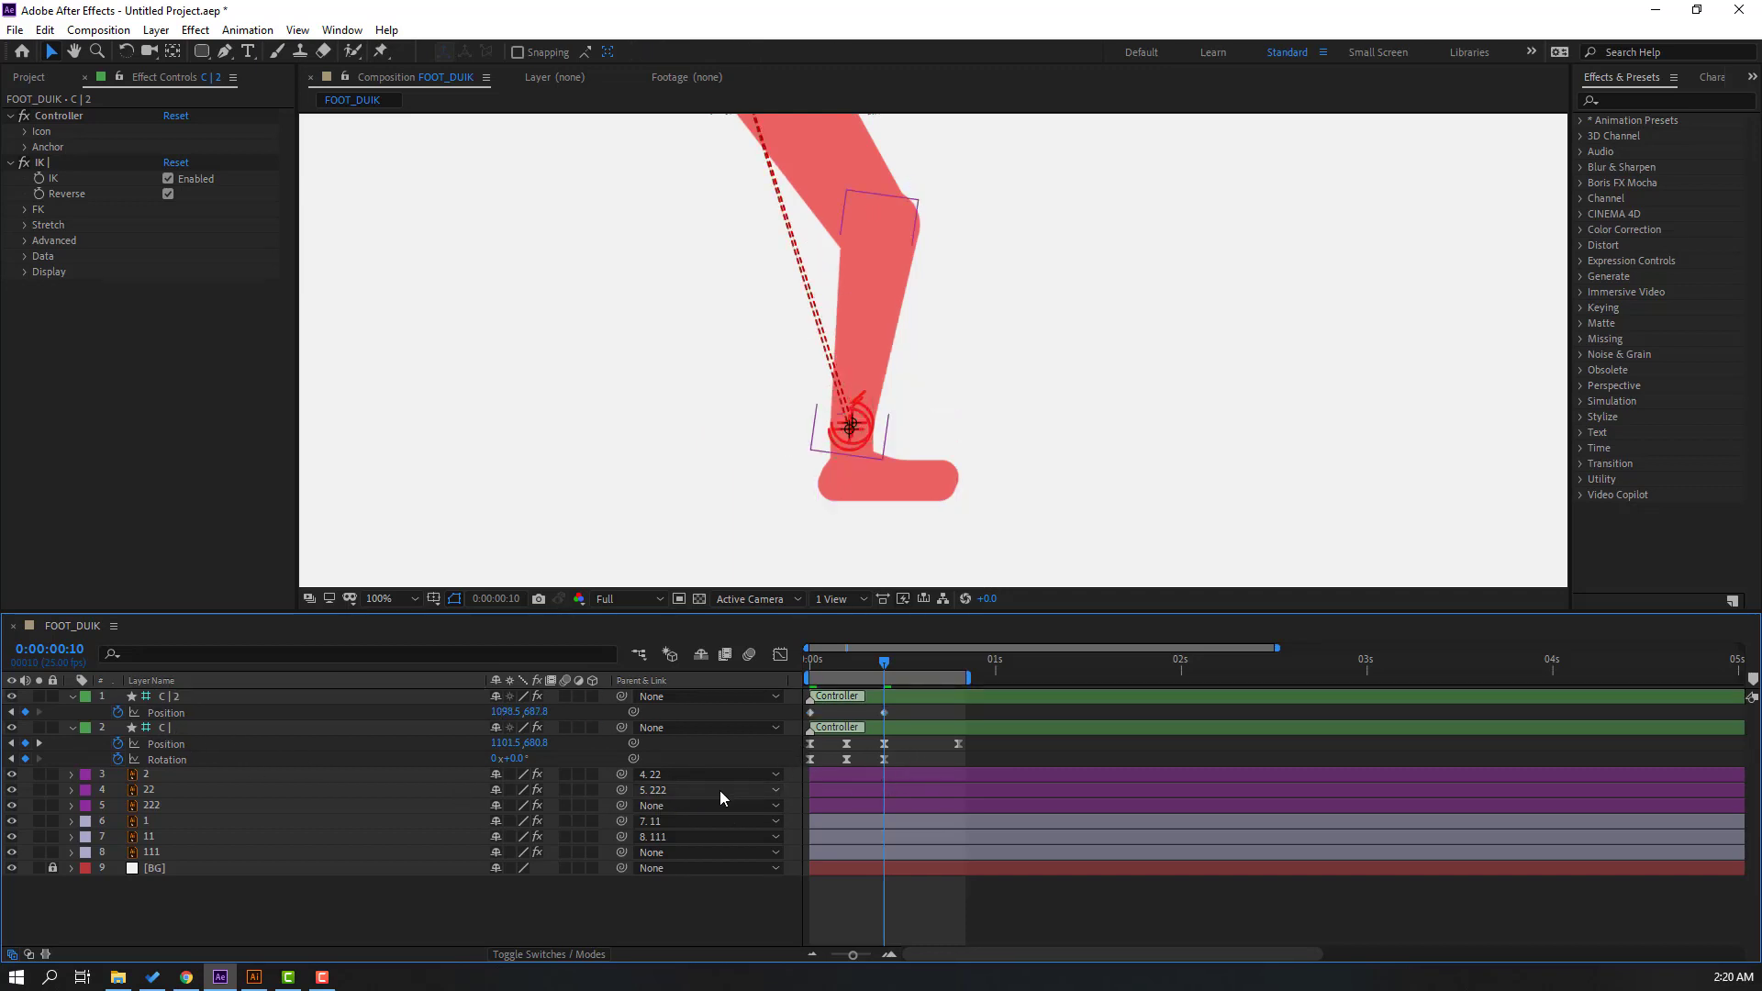
left_click(810, 744)
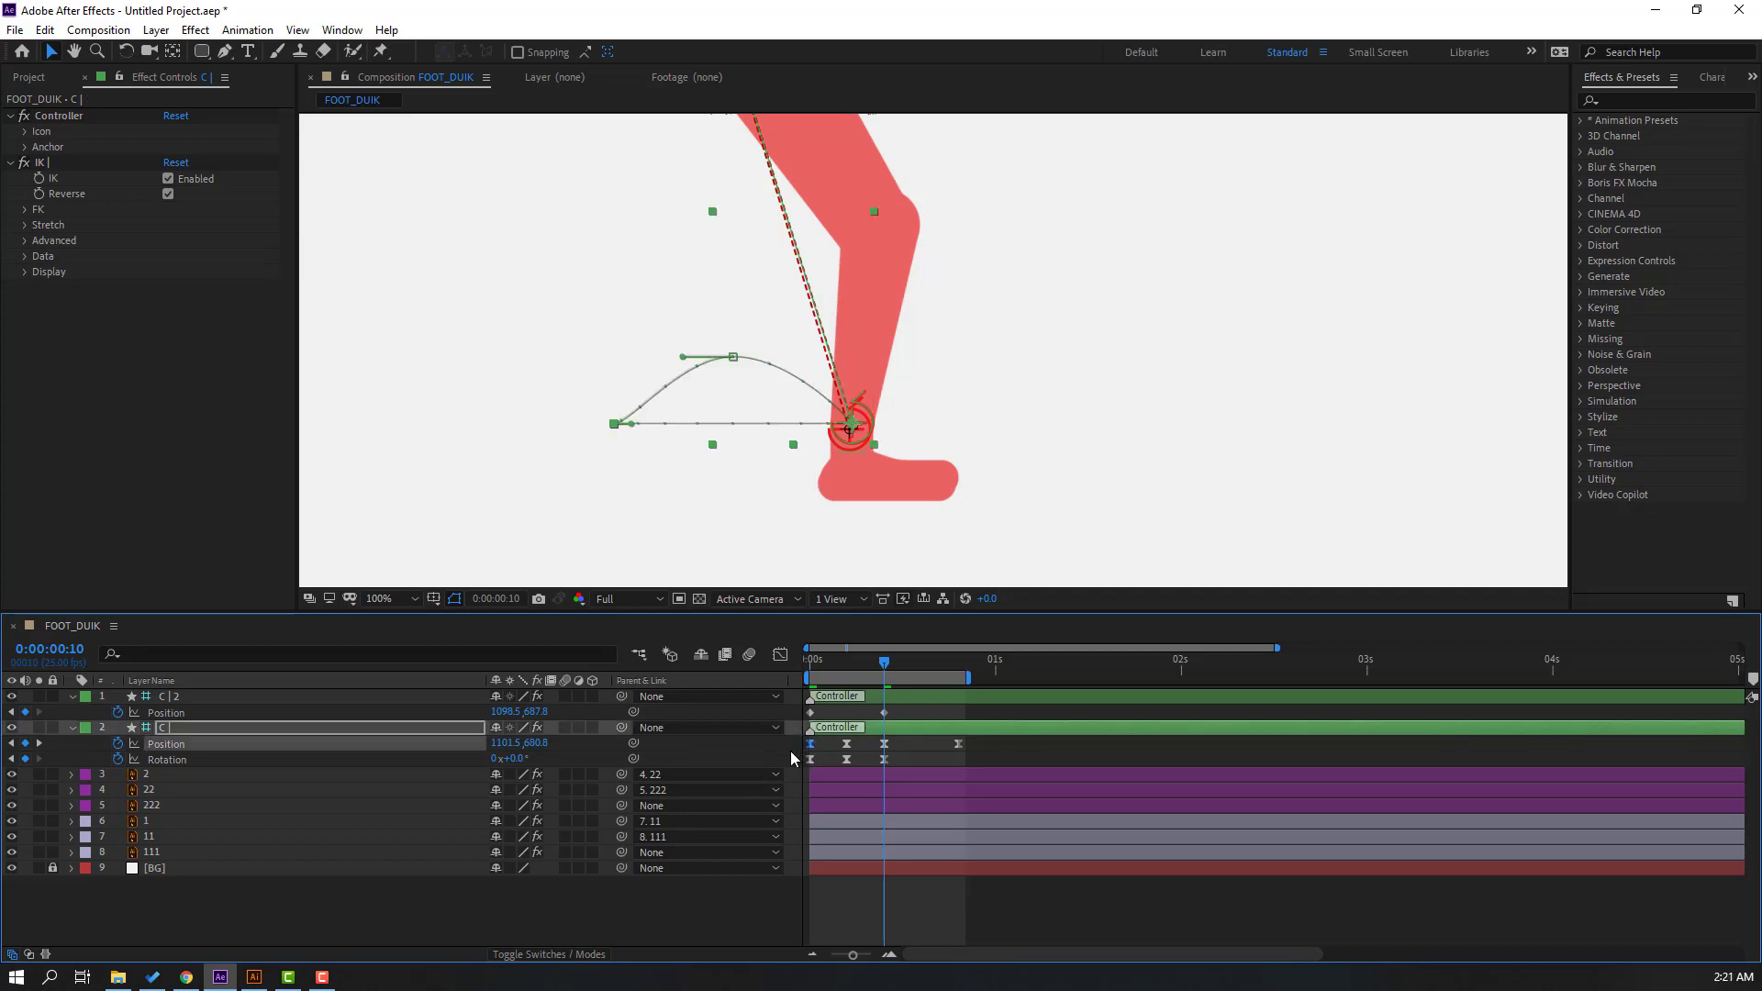
mouse_move(867, 657)
left_mouse_down()
mouse_move(790, 663)
mouse_move(886, 663)
left_mouse_up()
left_click(884, 712)
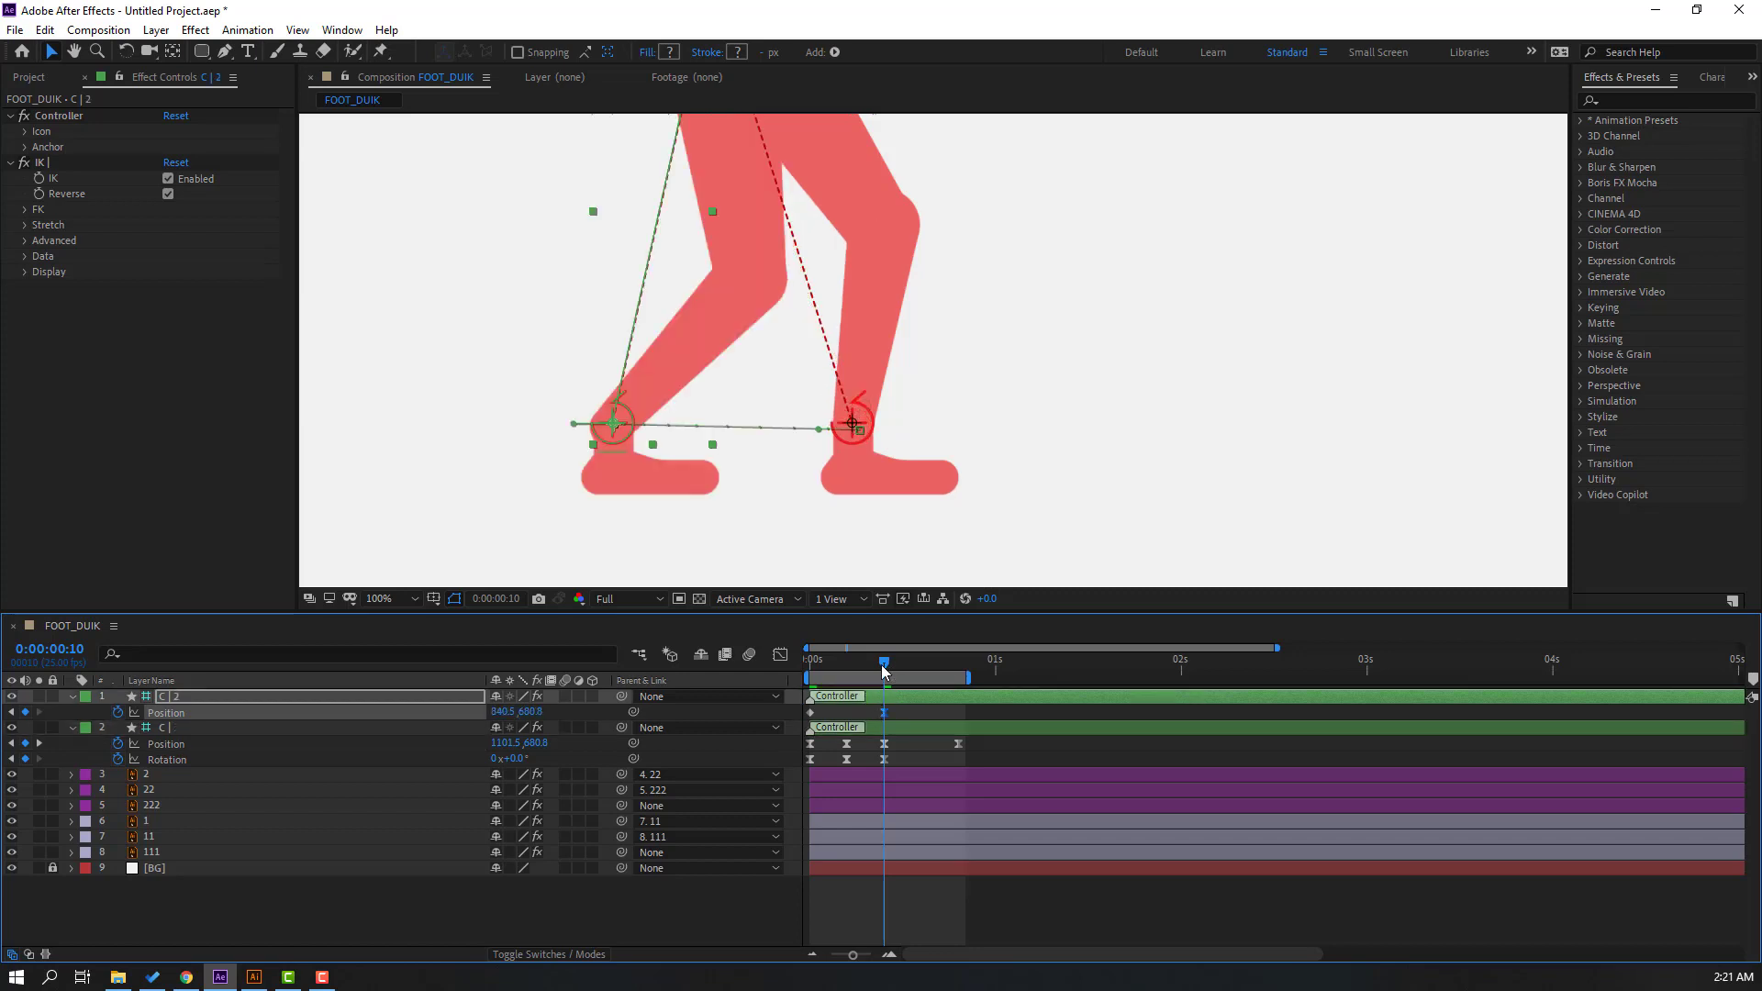
mouse_move(877, 672)
left_mouse_down()
mouse_move(821, 679)
mouse_move(884, 679)
left_mouse_up()
- Copy C | 2's starting Position keyframe to 0:00:00:20, and apply Easy Ease to its three Position keyframes
key("k")
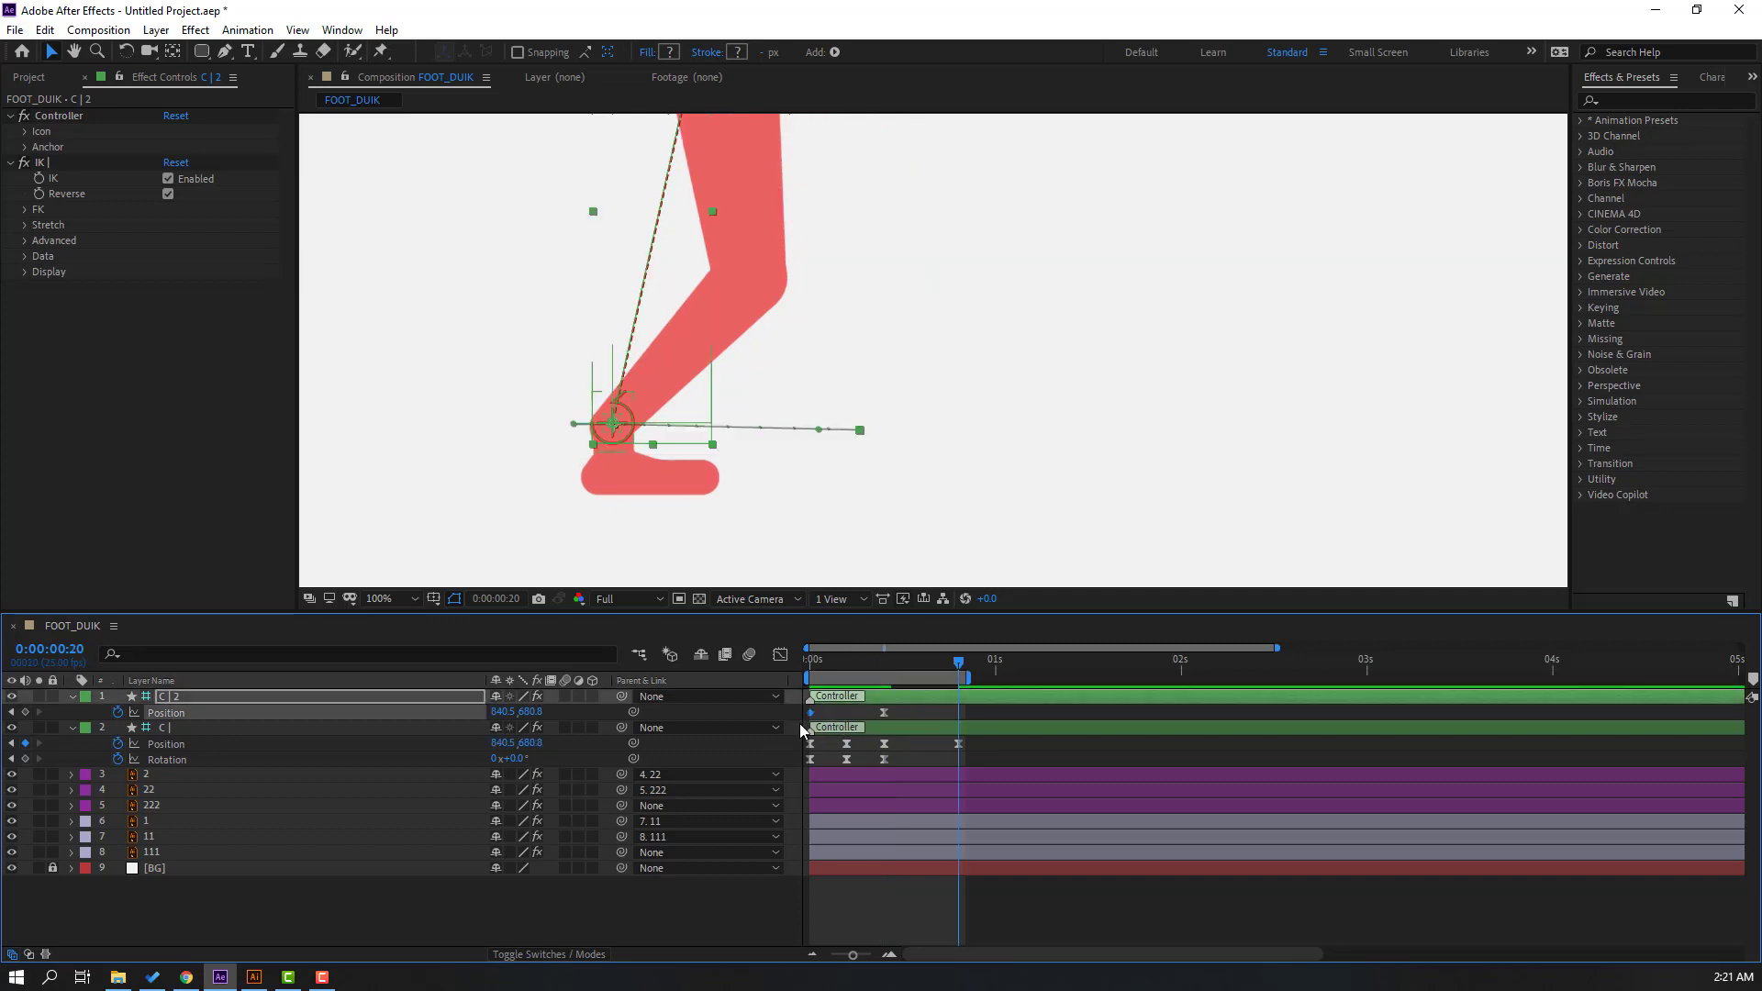
key("ctrl+v")
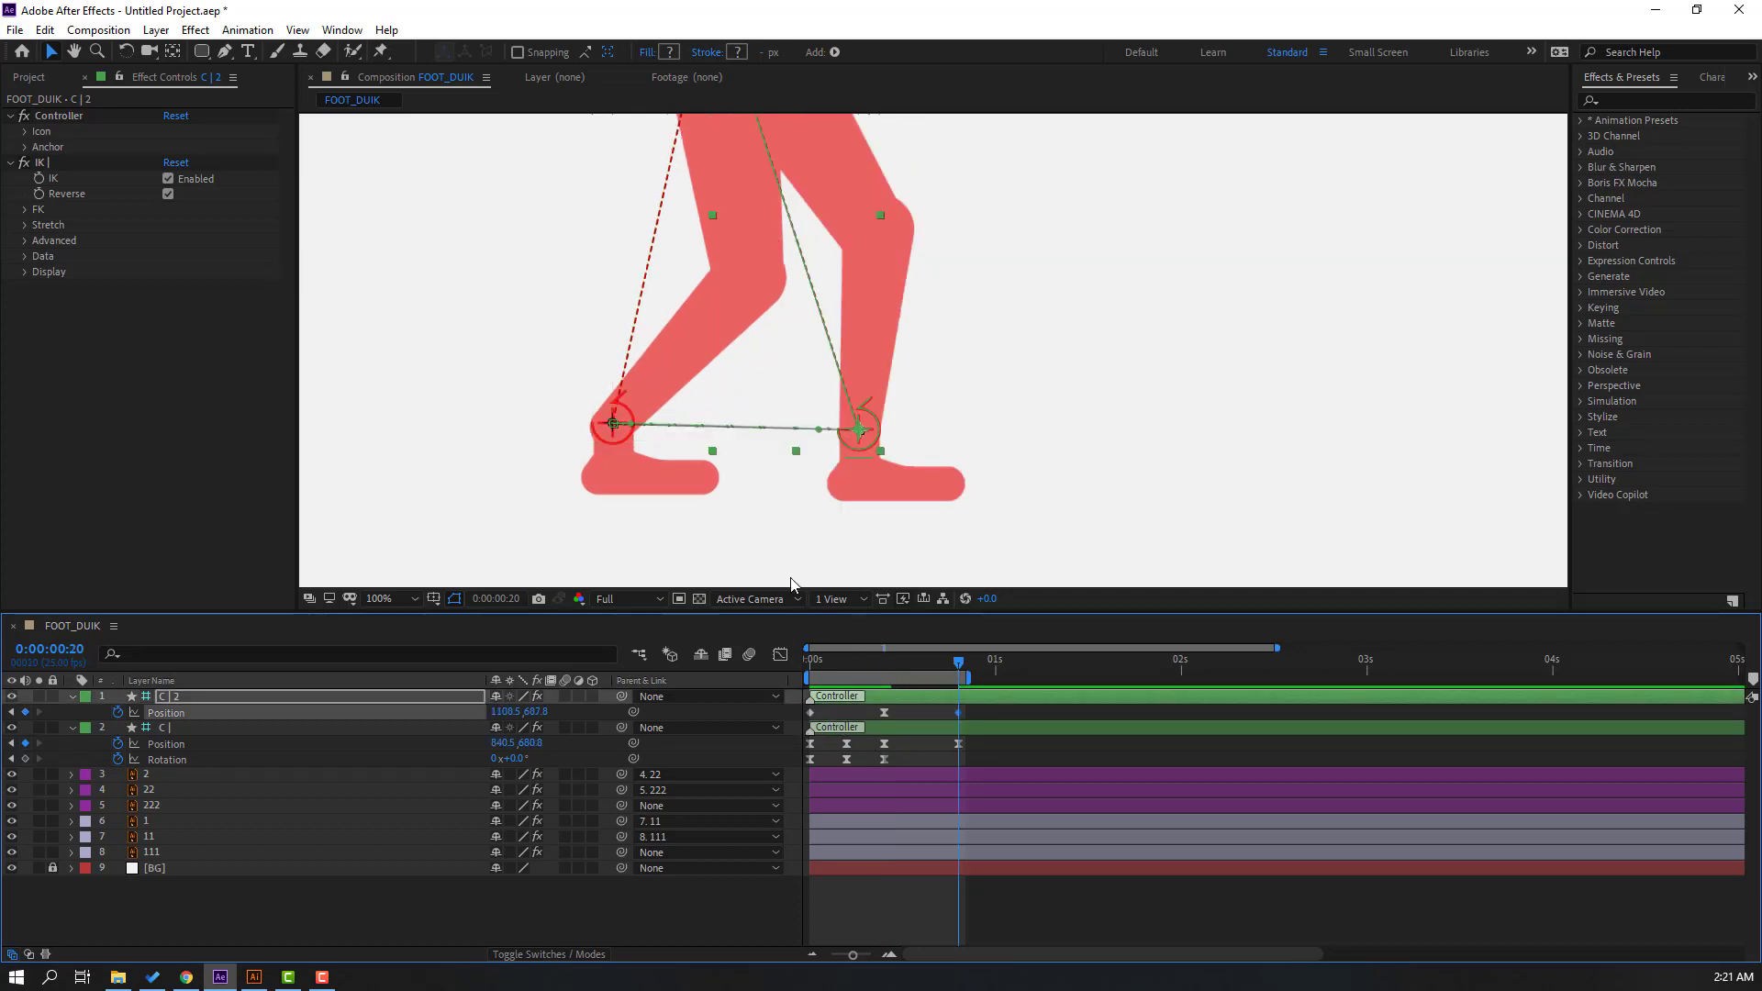
right_click(811, 712)
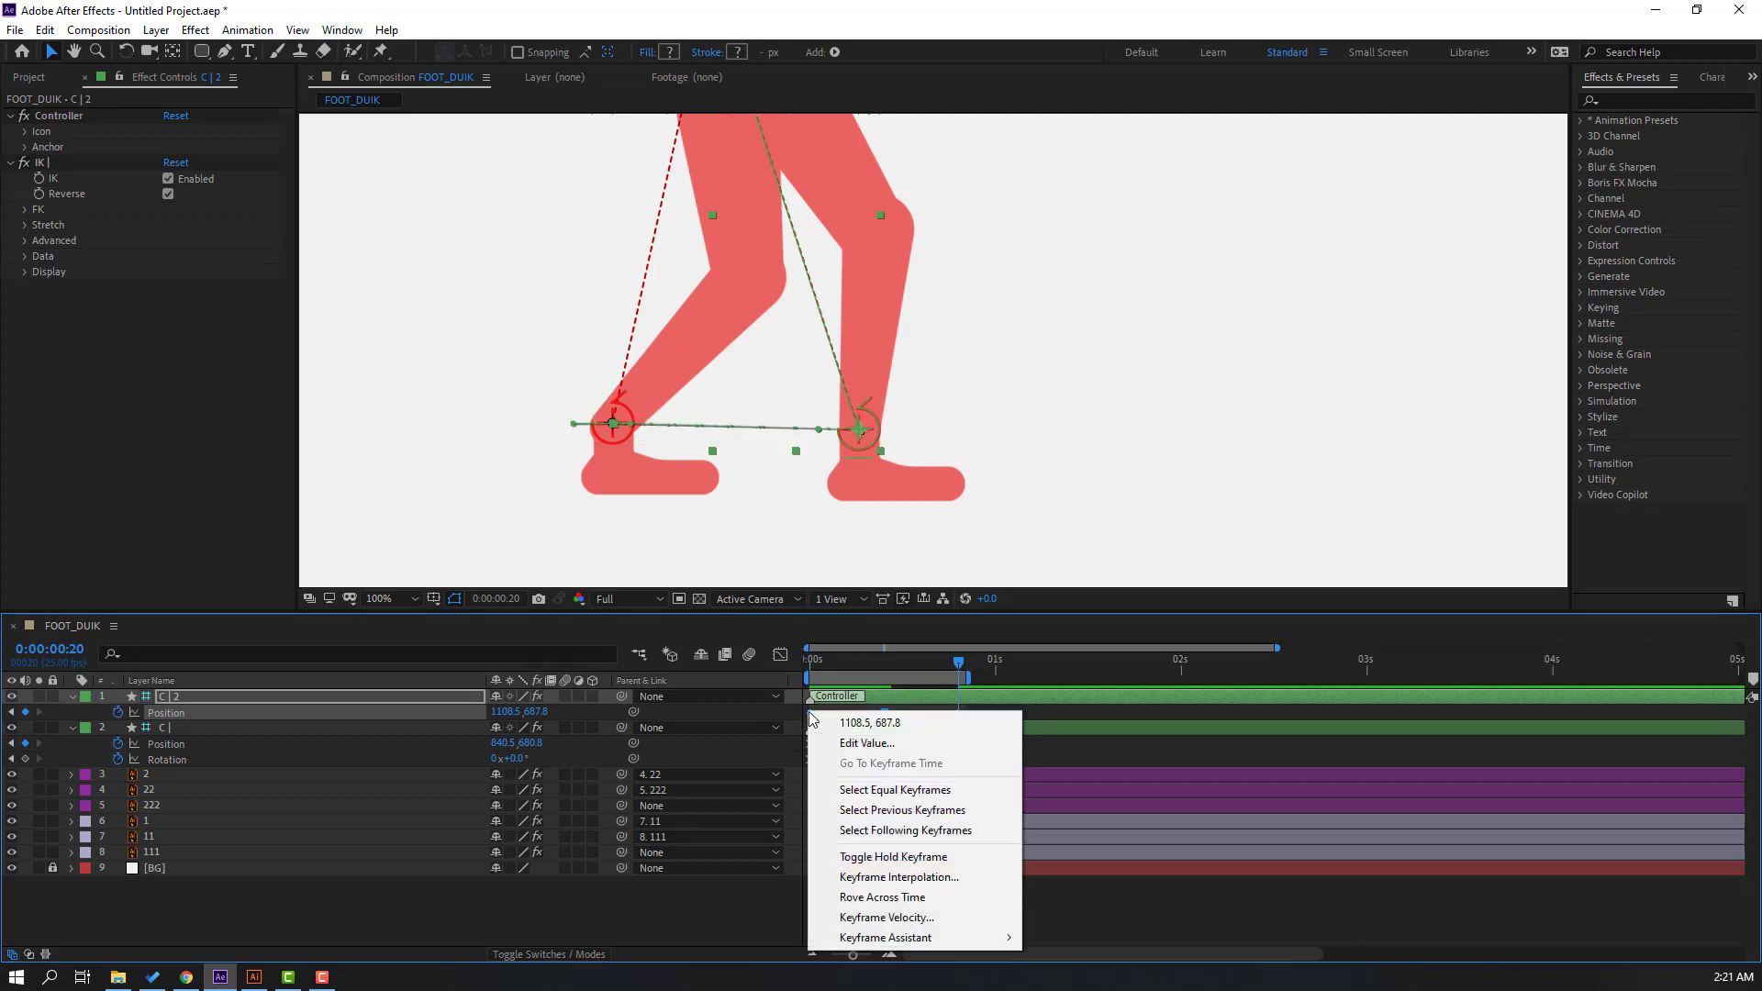
mouse_move(927, 937)
left_click(1082, 817)
scroll(620, 428, "down", 2)
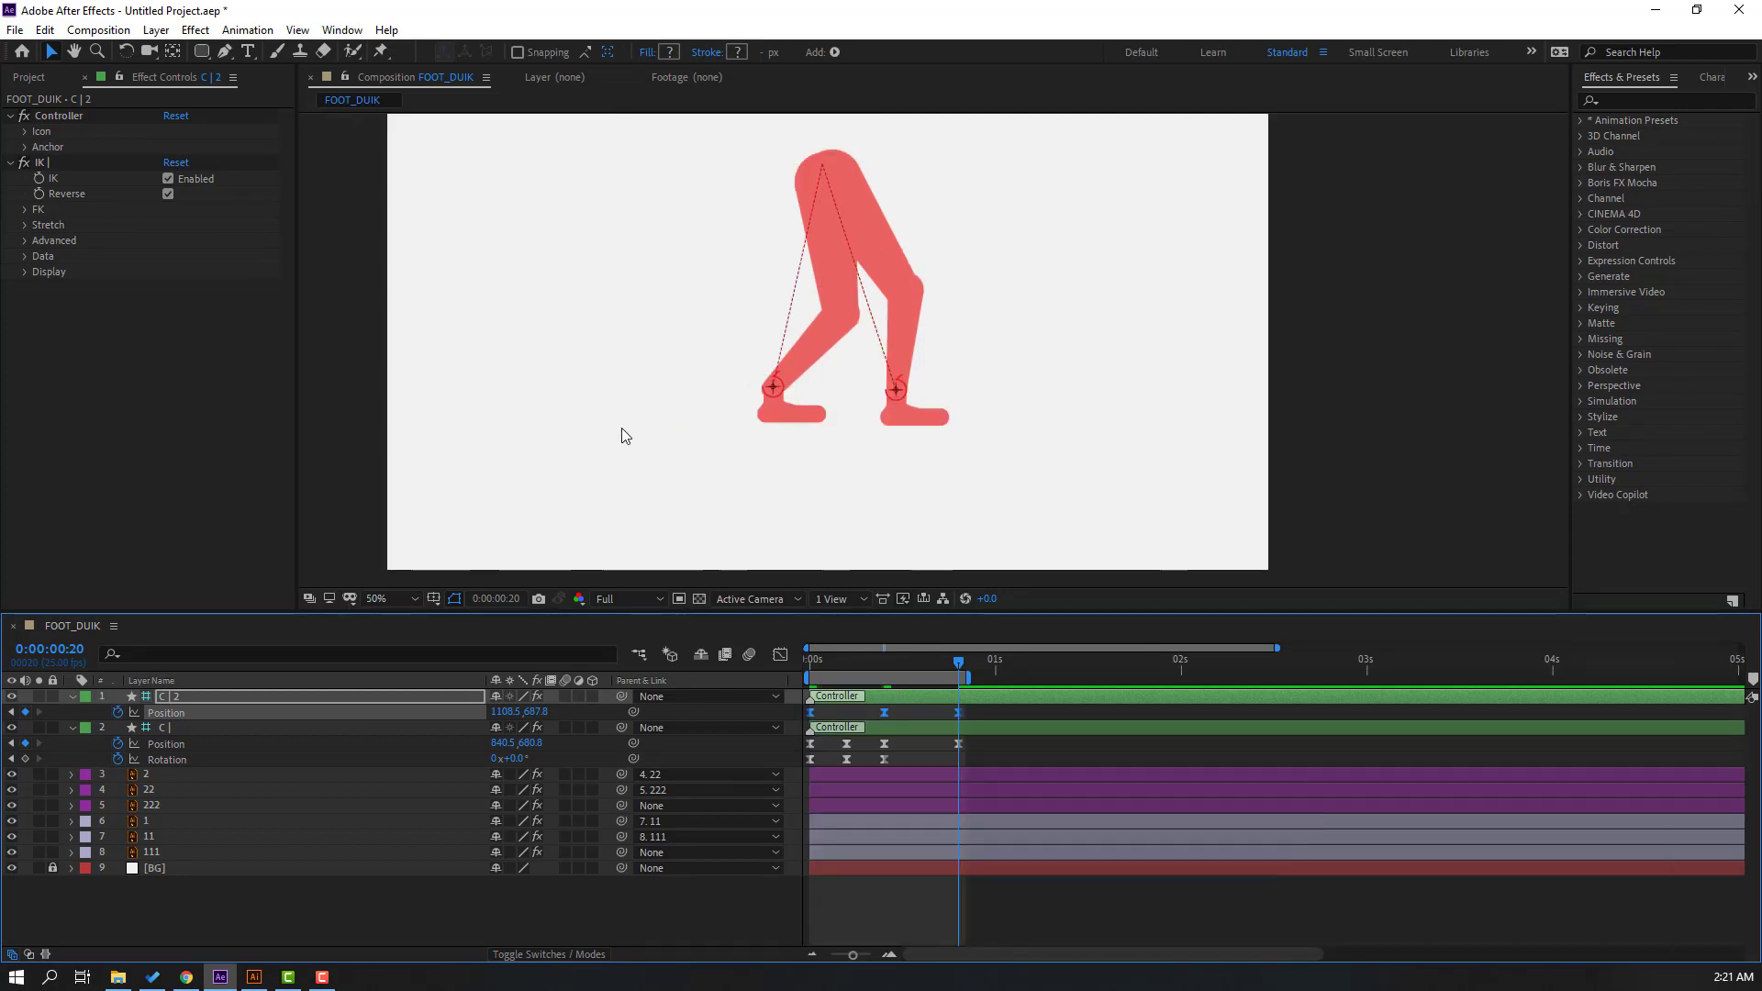
scroll(853, 390, "up", 2)
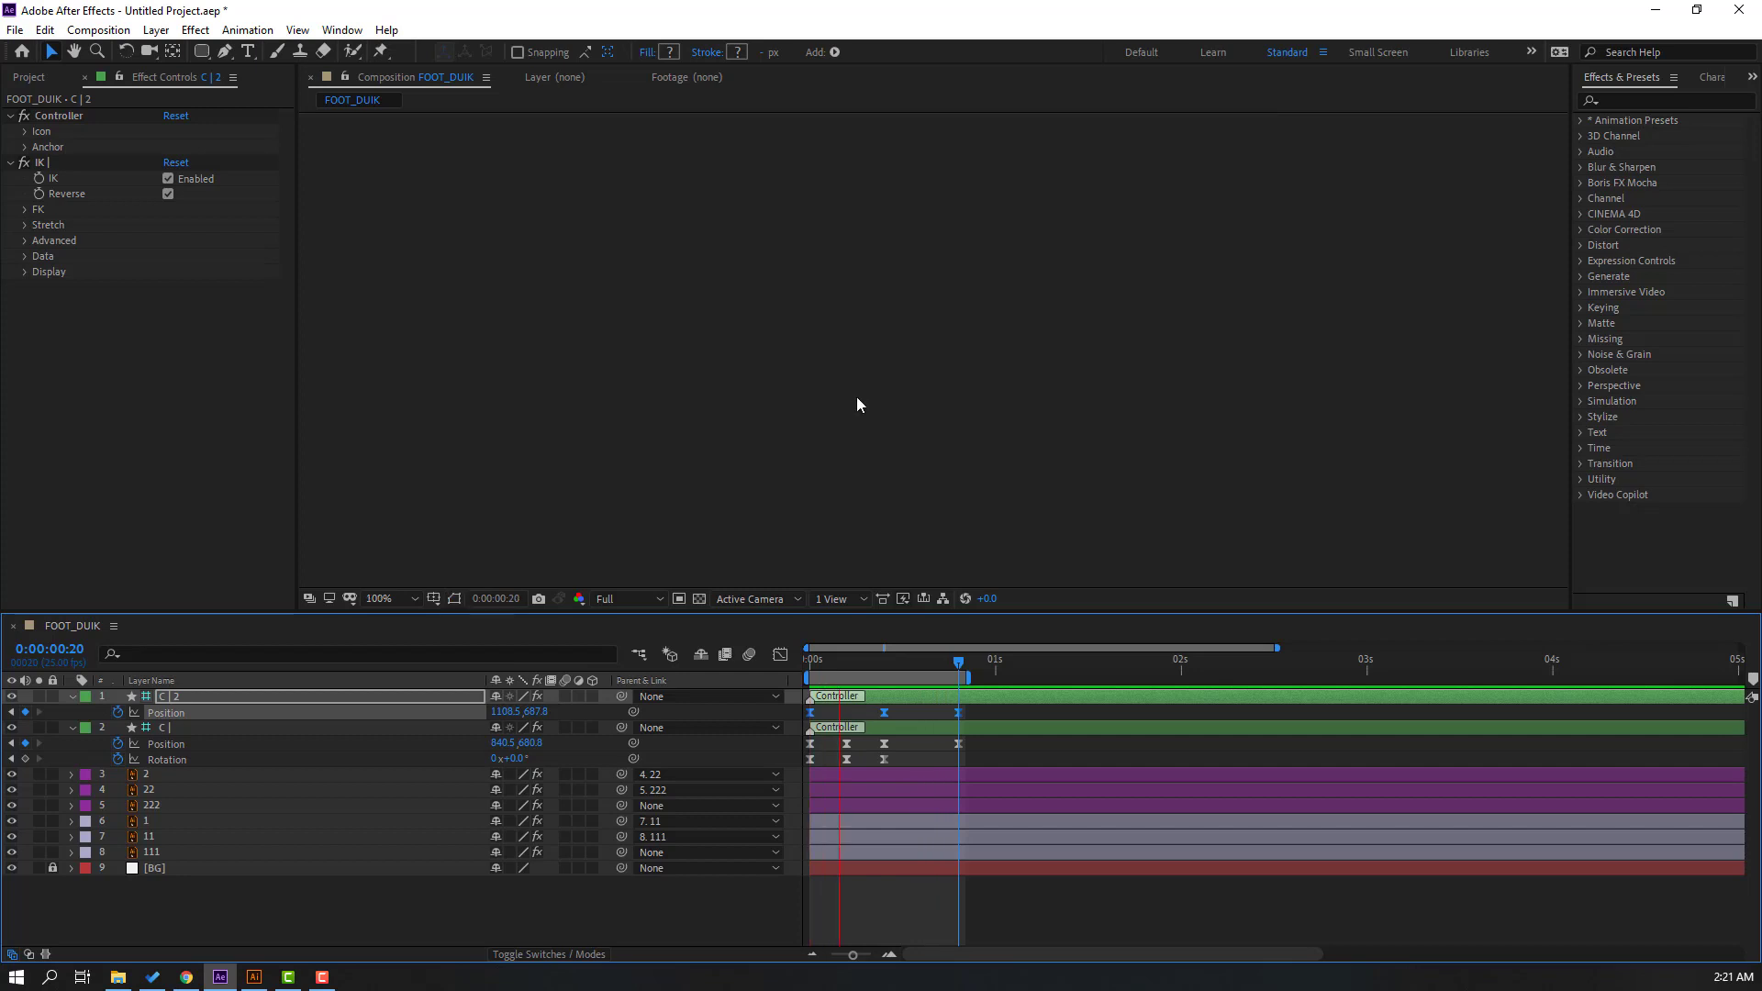
- Raise the C | 2 controller to a Y position of 602.1 at 0:00:00:15
left_click_drag(853, 659, 921, 675)
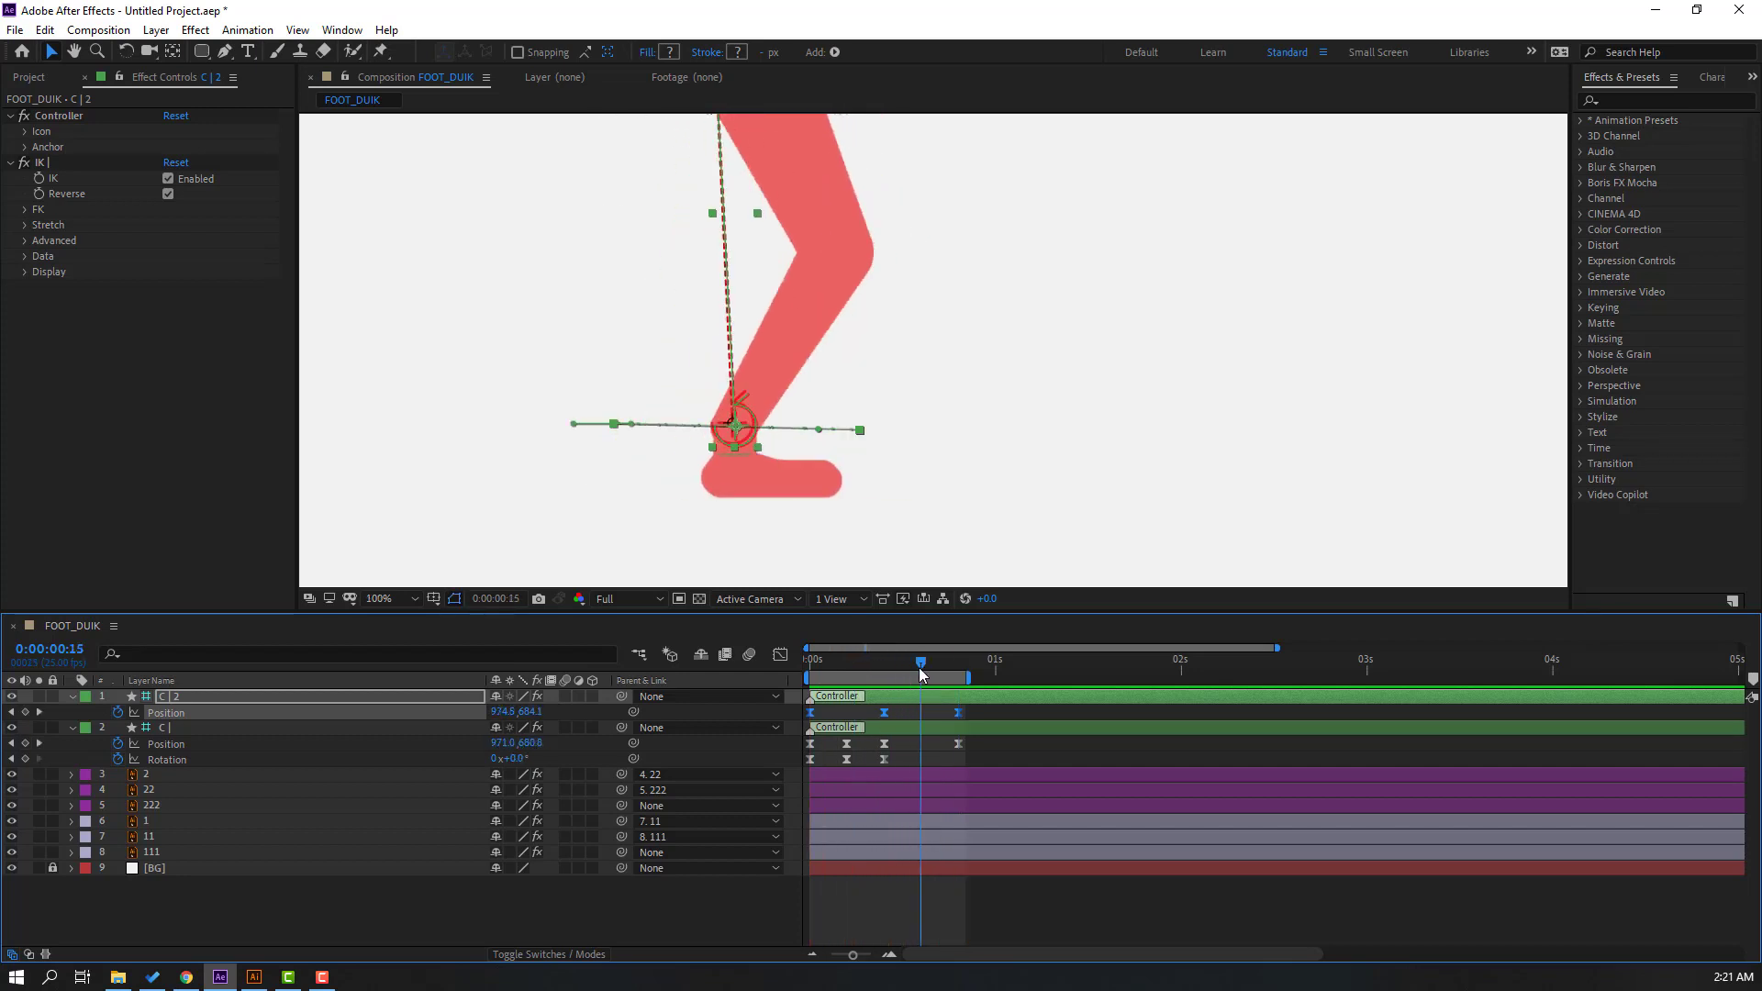
left_click(999, 708)
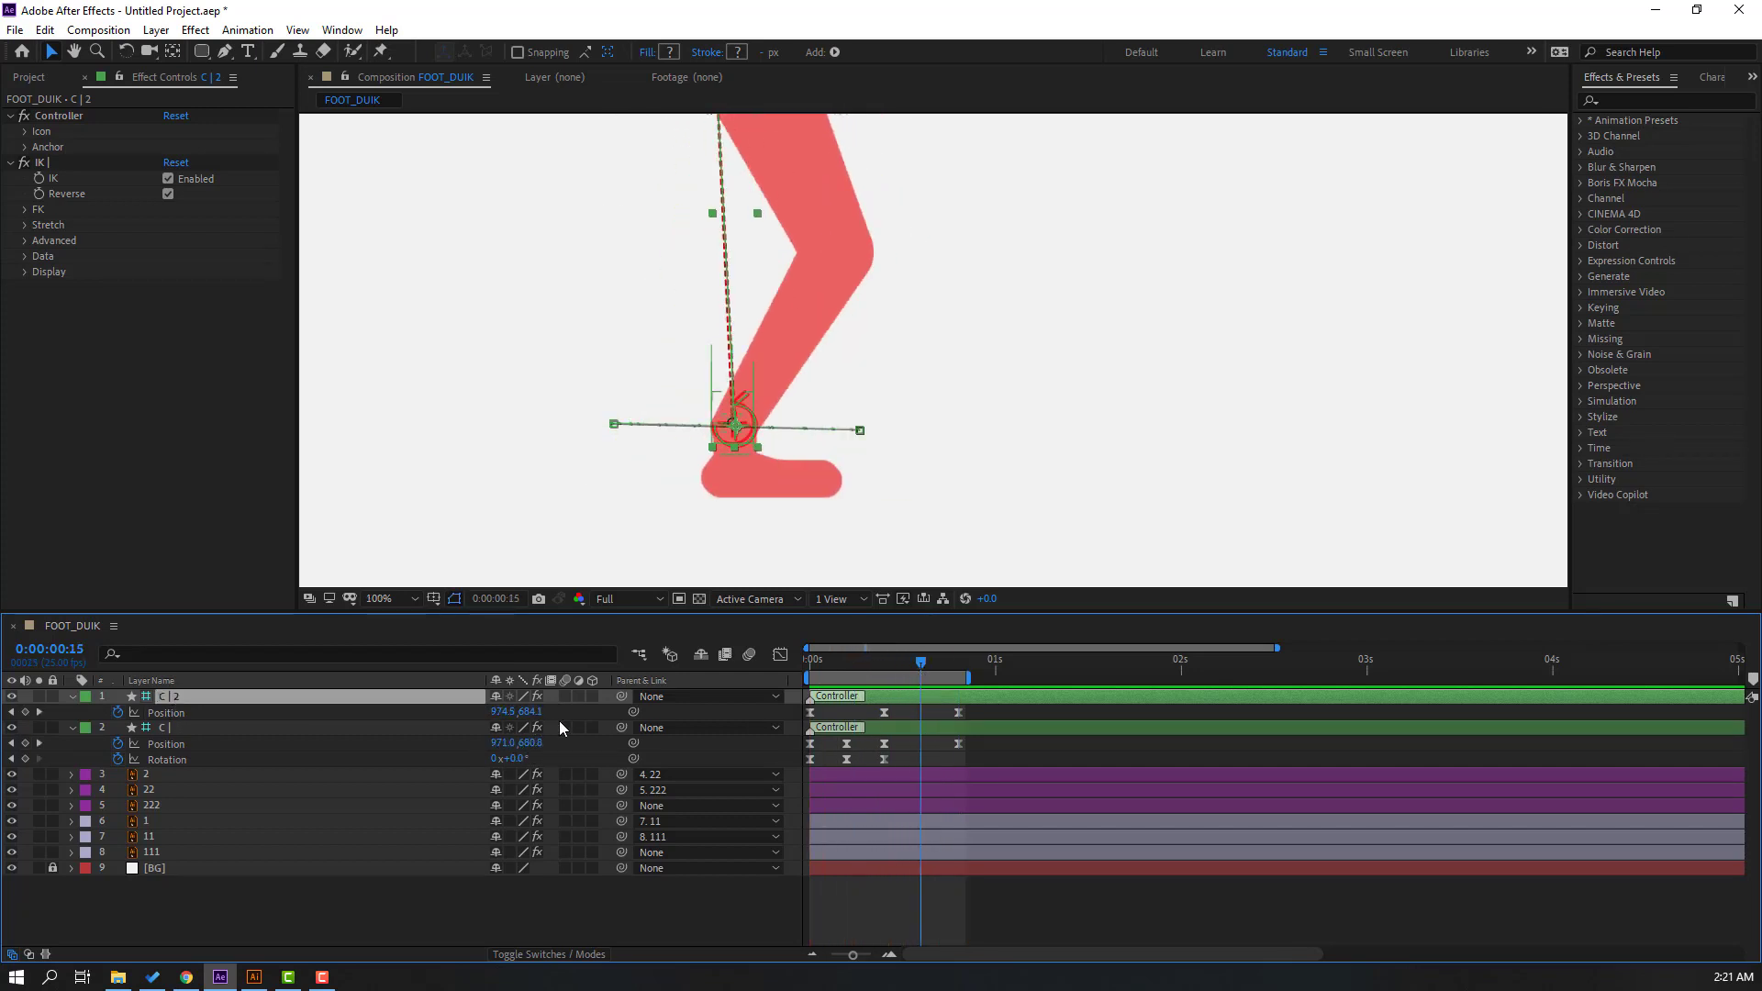
left_click_drag(537, 723, 457, 722)
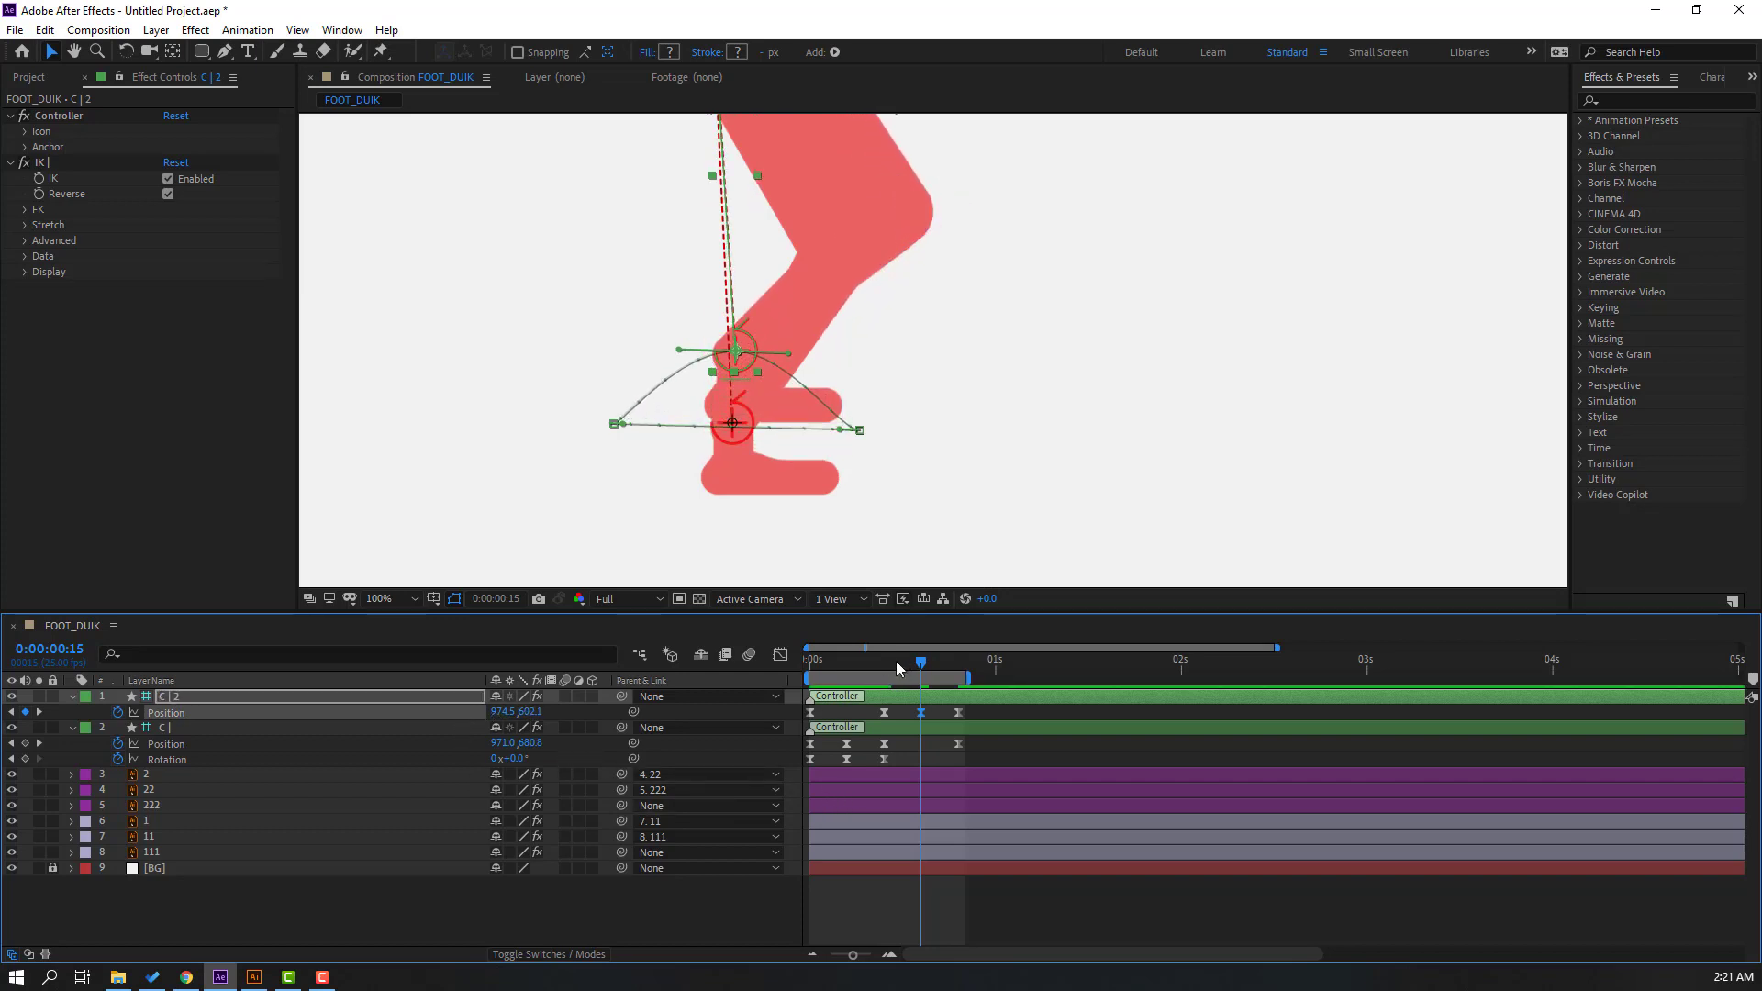
- Keyframe C | 2's Rotation at 0:00:00:10, and set it to 56° at 0:00:00:15
left_click_drag(896, 661, 884, 661)
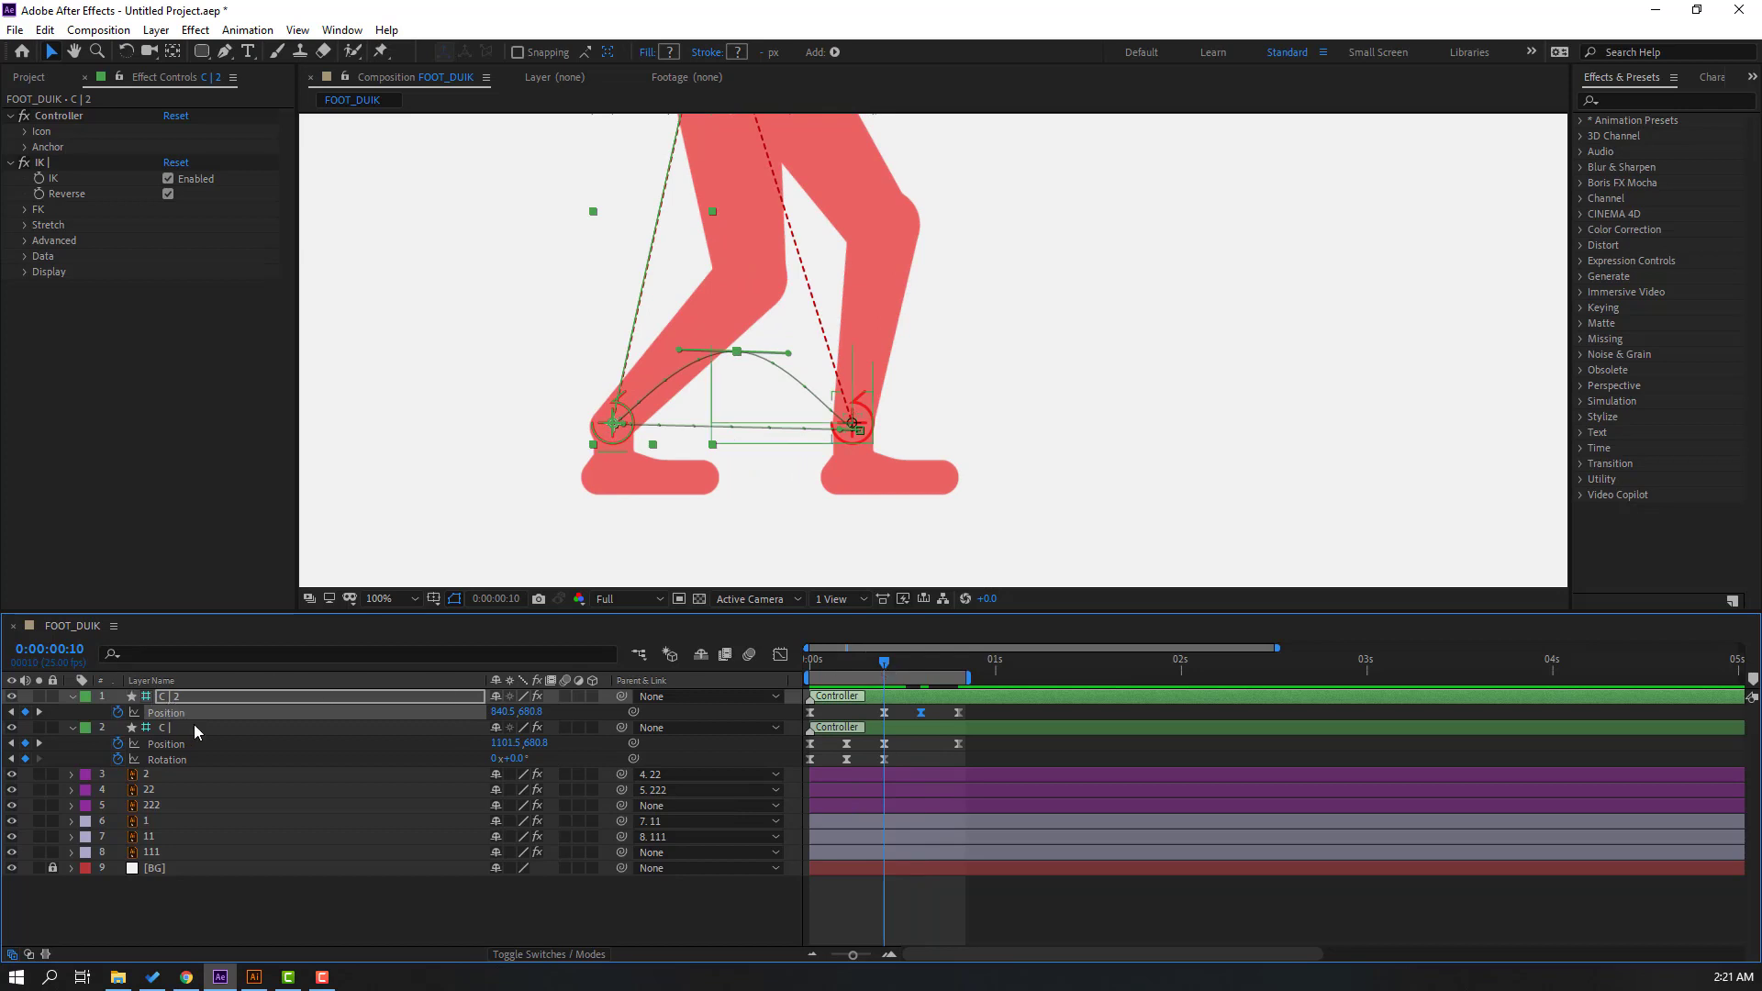
key("alt+shift+r")
left_click_drag(901, 660, 921, 661)
left_click_drag(517, 731, 563, 729)
- Copy C | 2's first Rotation keyframe to 0:00:00:20, and apply Easy Ease to its Rotation keyframes
left_click_drag(926, 663, 957, 663)
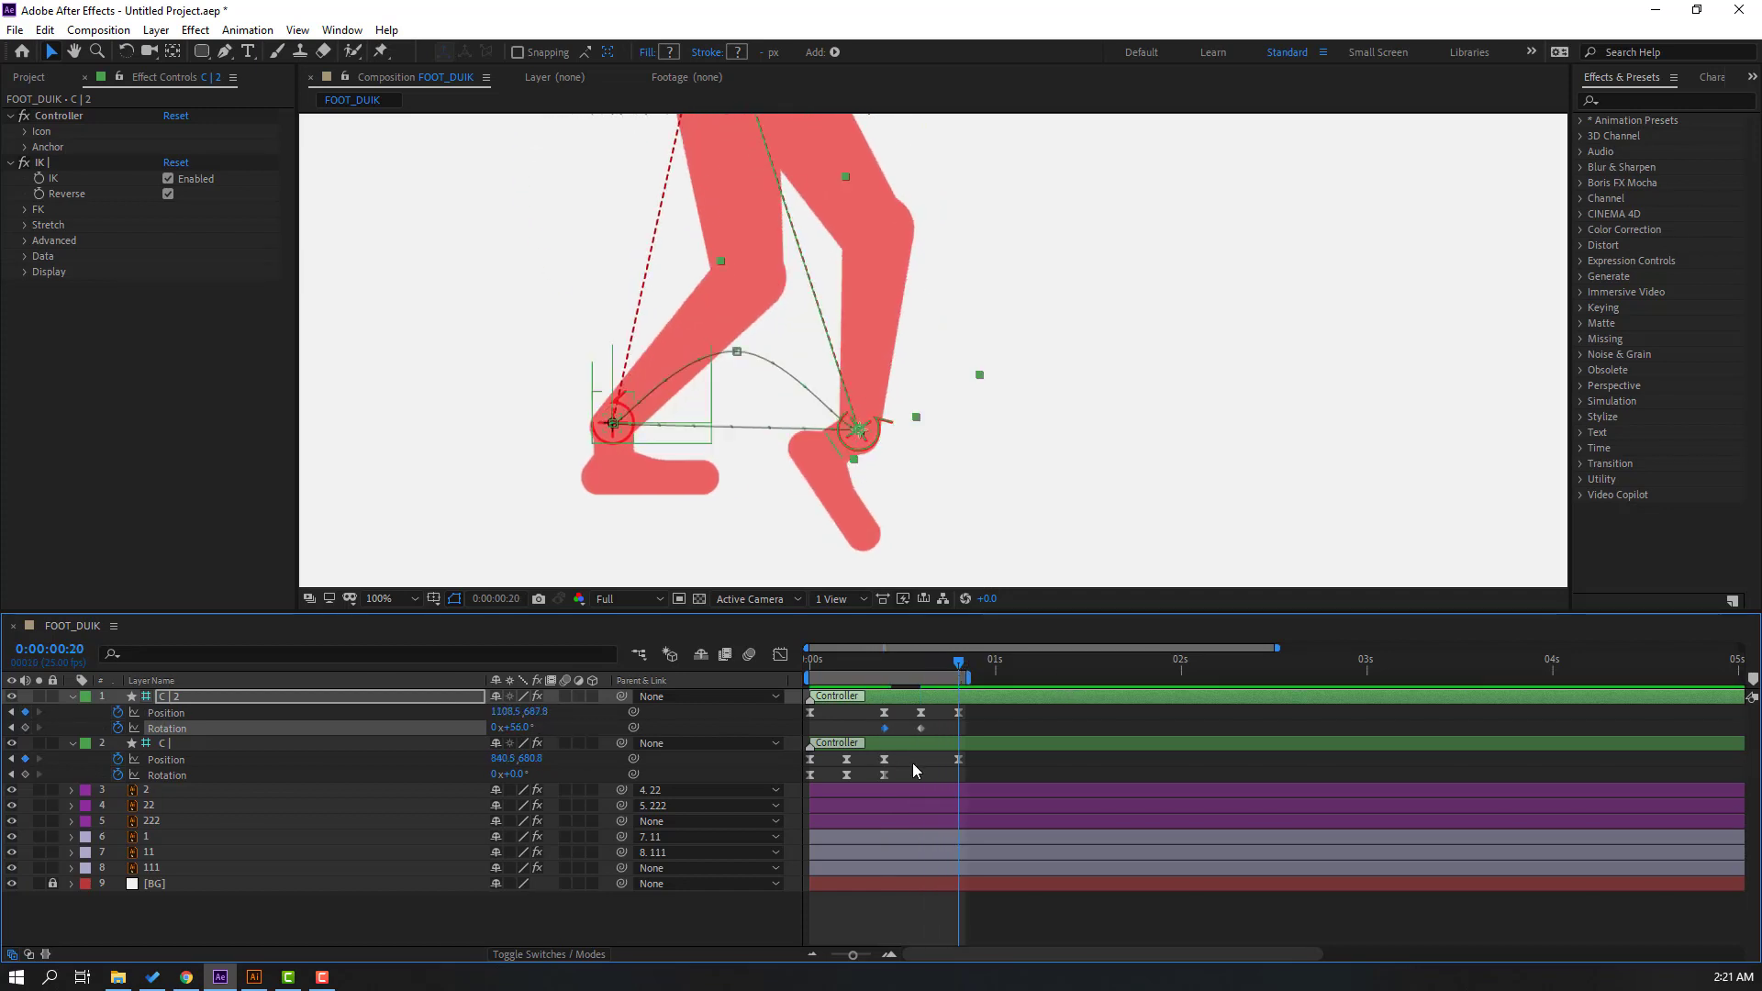
key("ctrl+v")
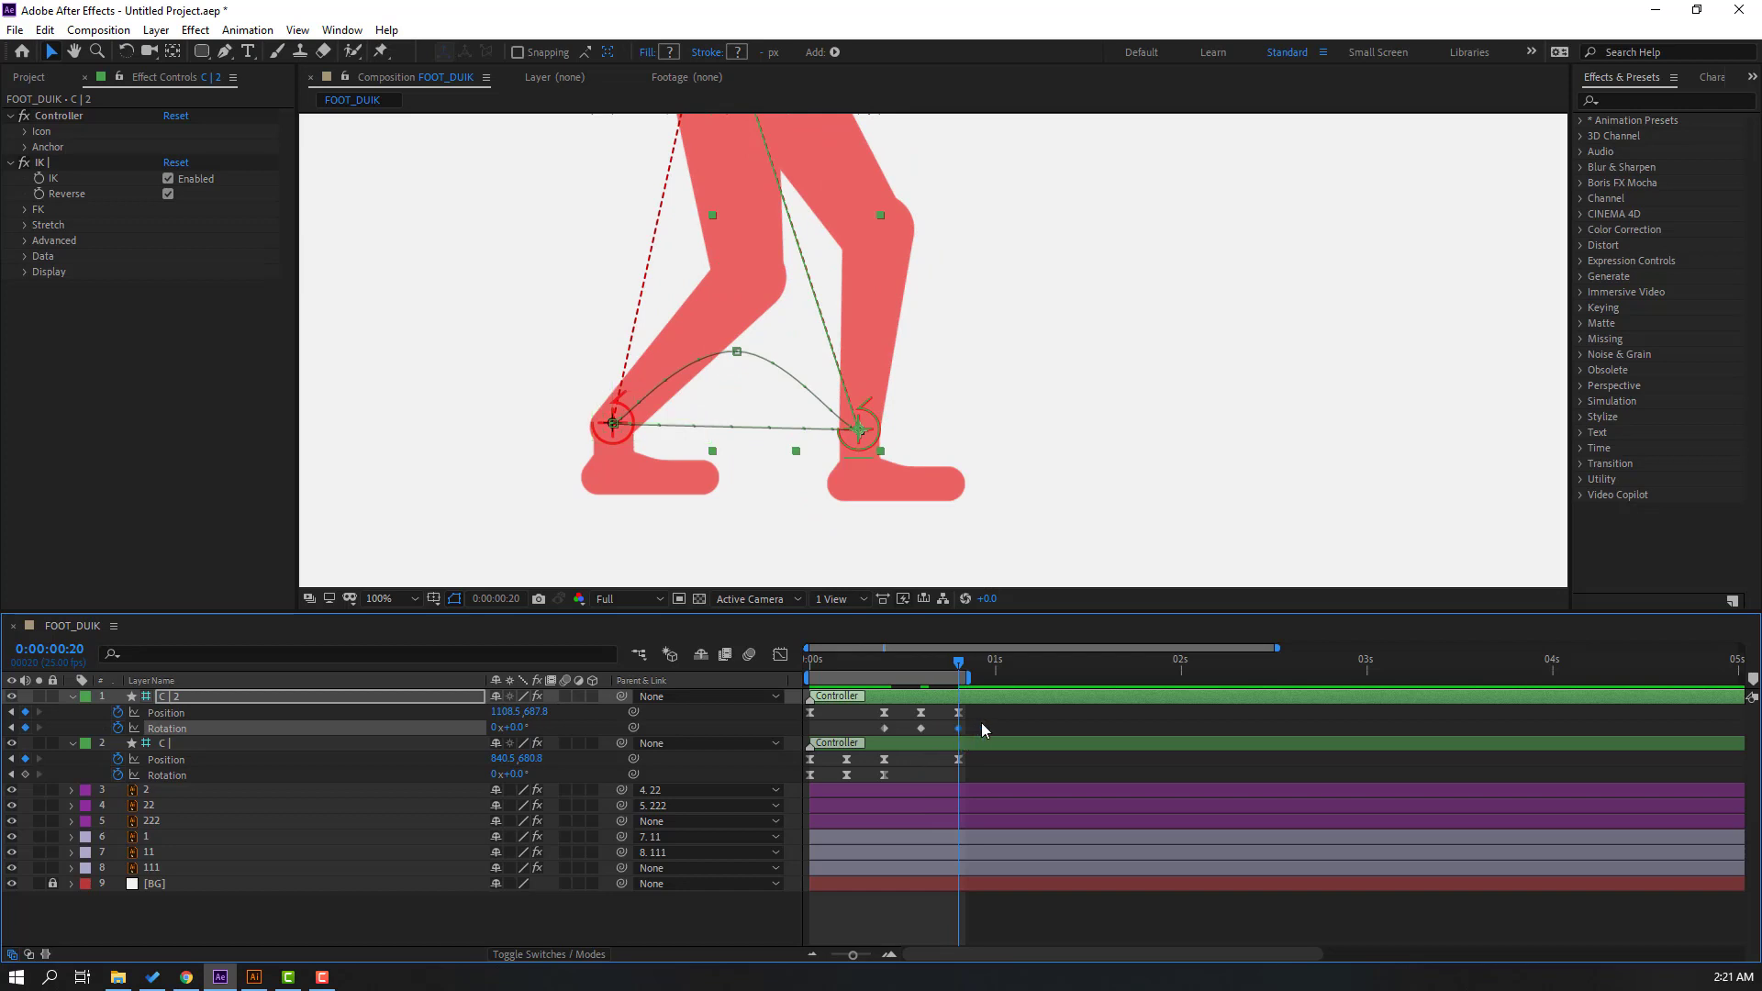
right_click(883, 729)
mouse_move(1009, 719)
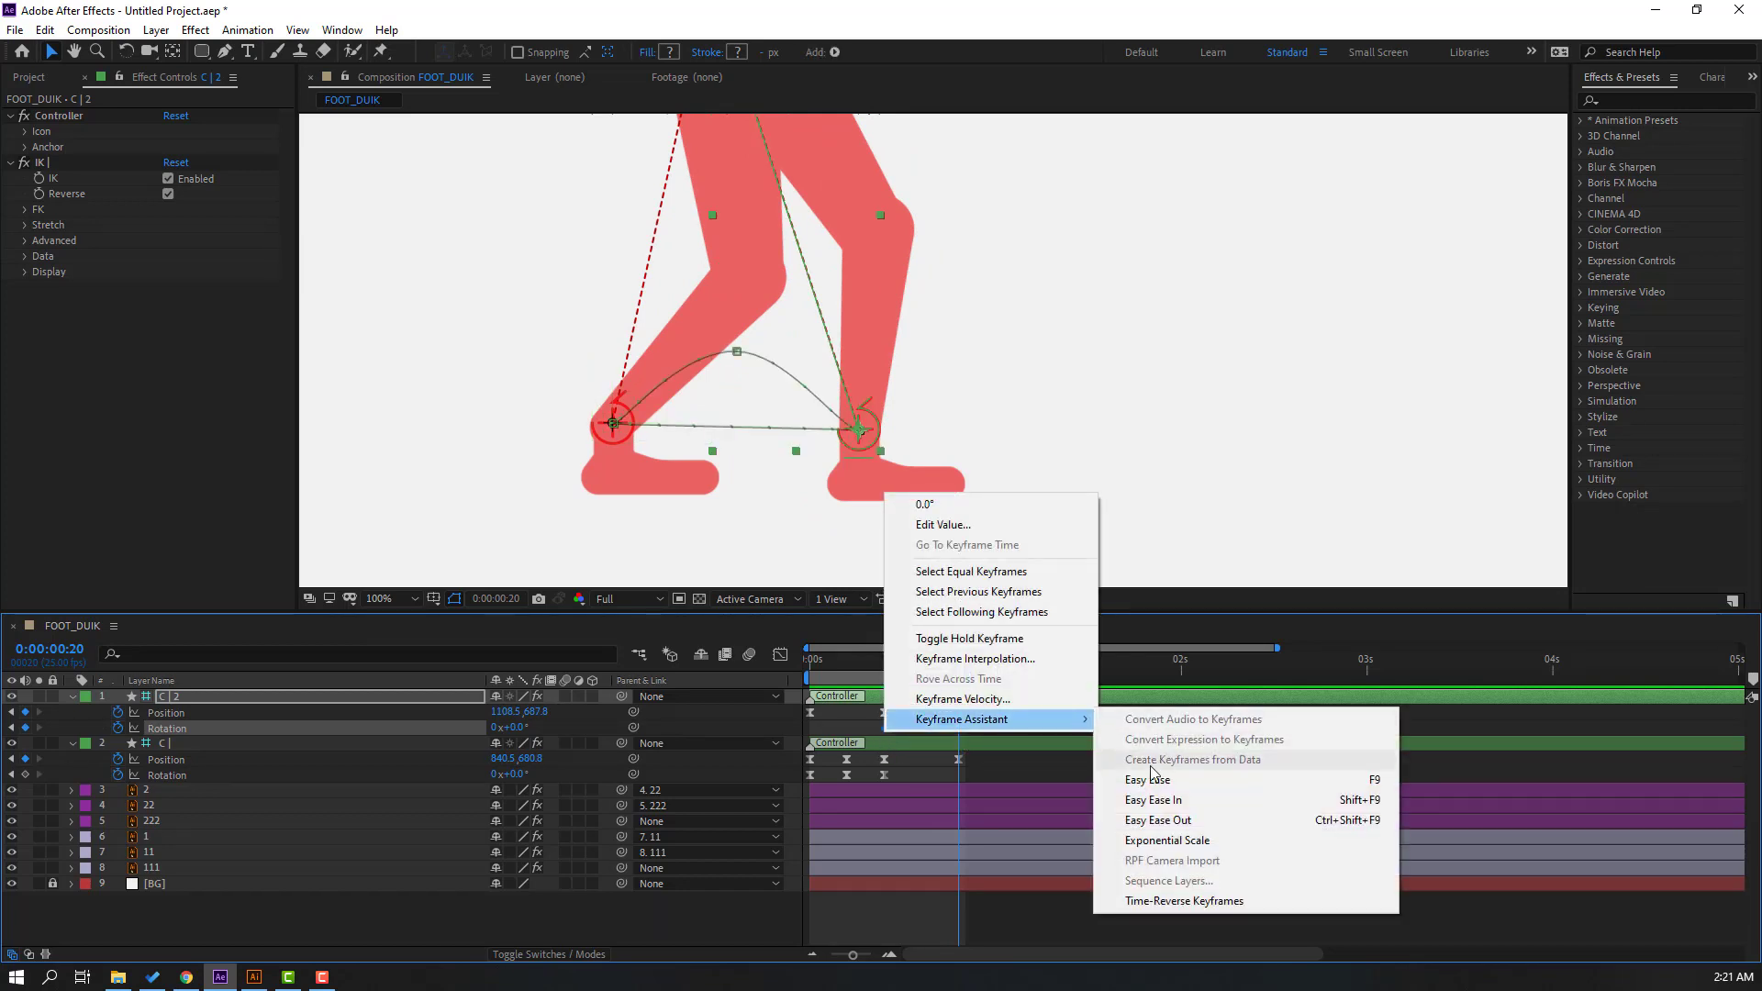